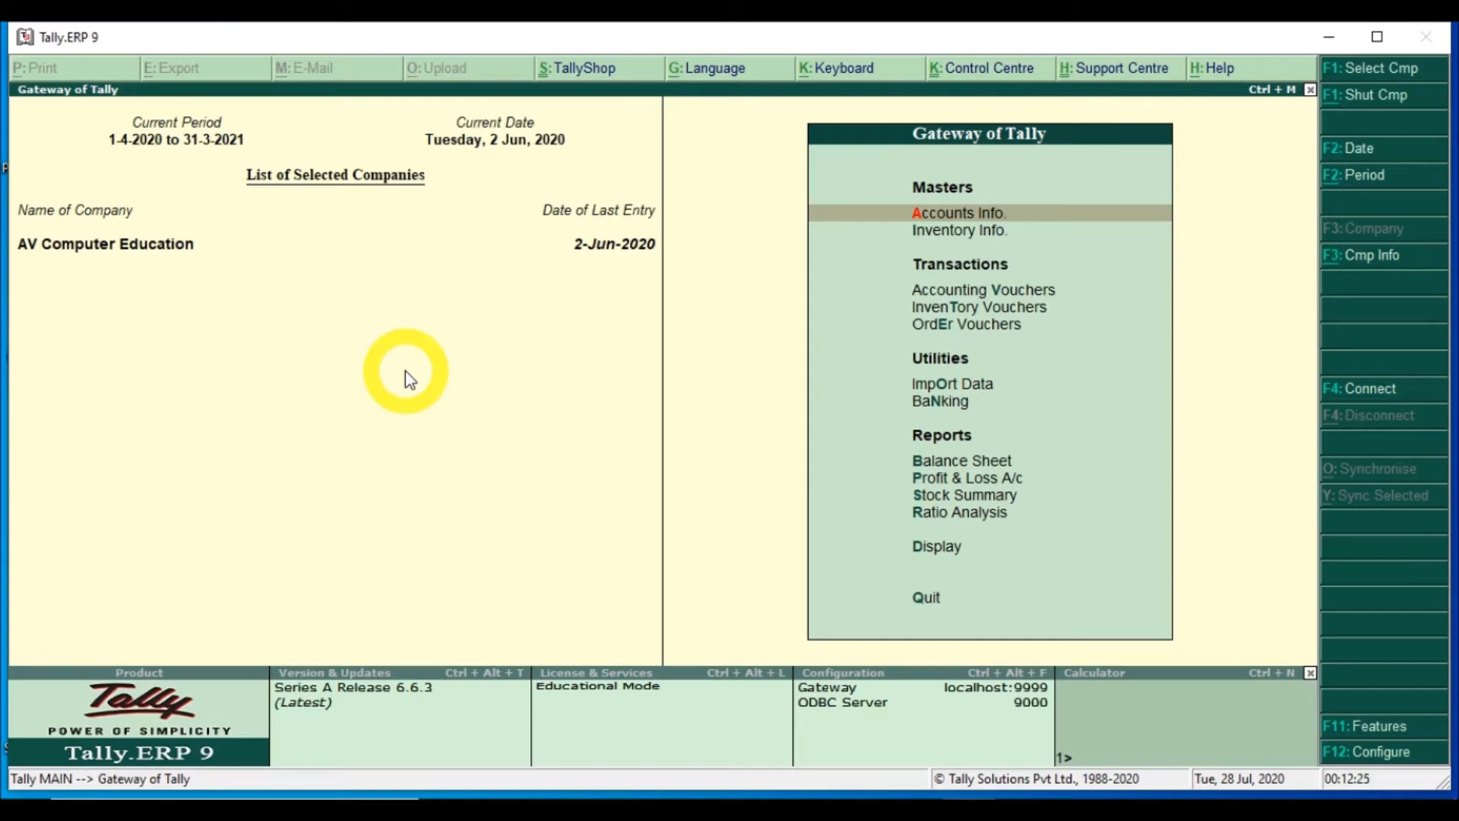
# - Enable the use of multiple price levels in the company's Inventory Features
pyautogui.press('F11')
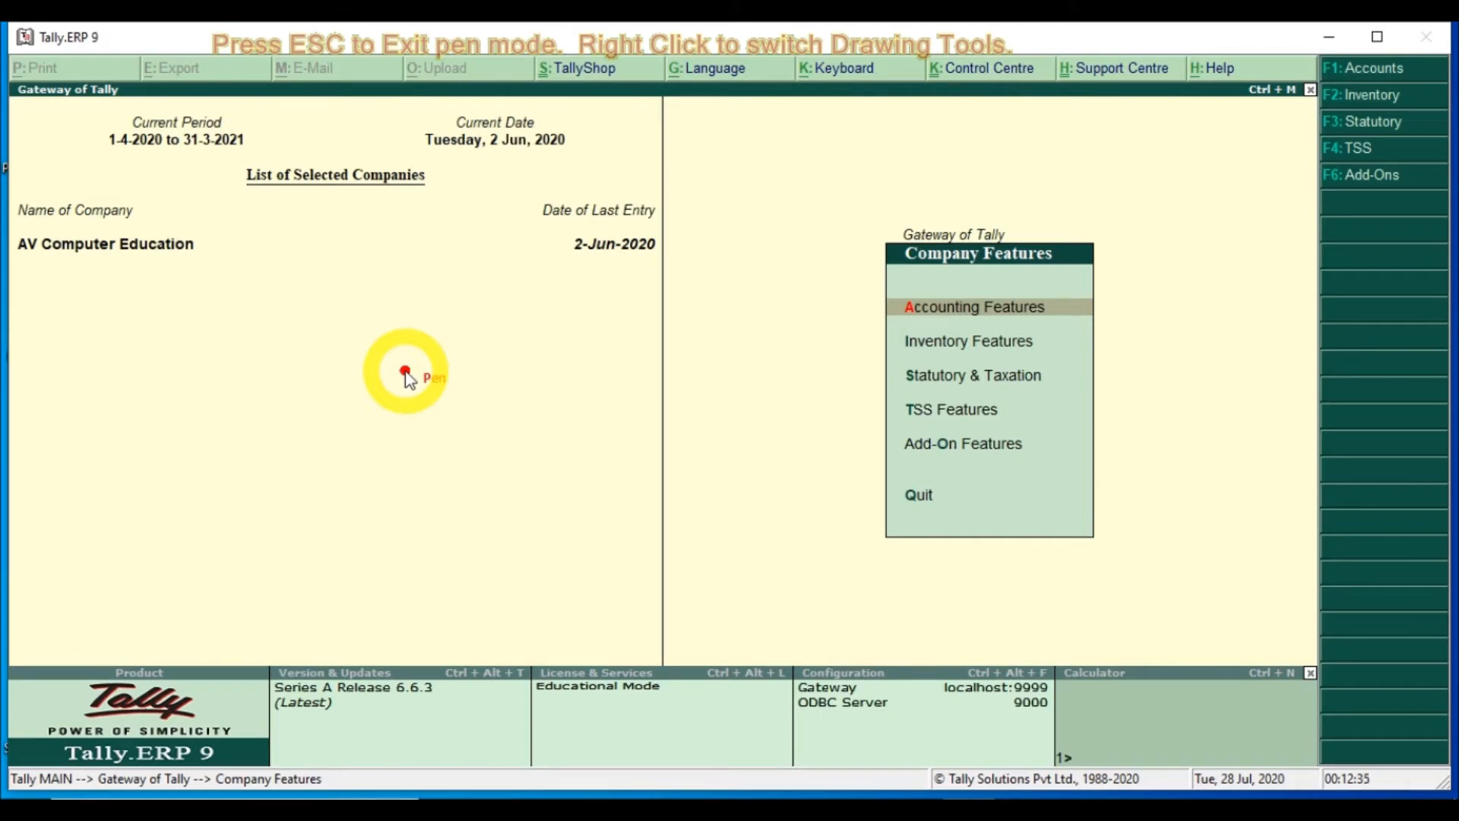
pyautogui.press('Down')
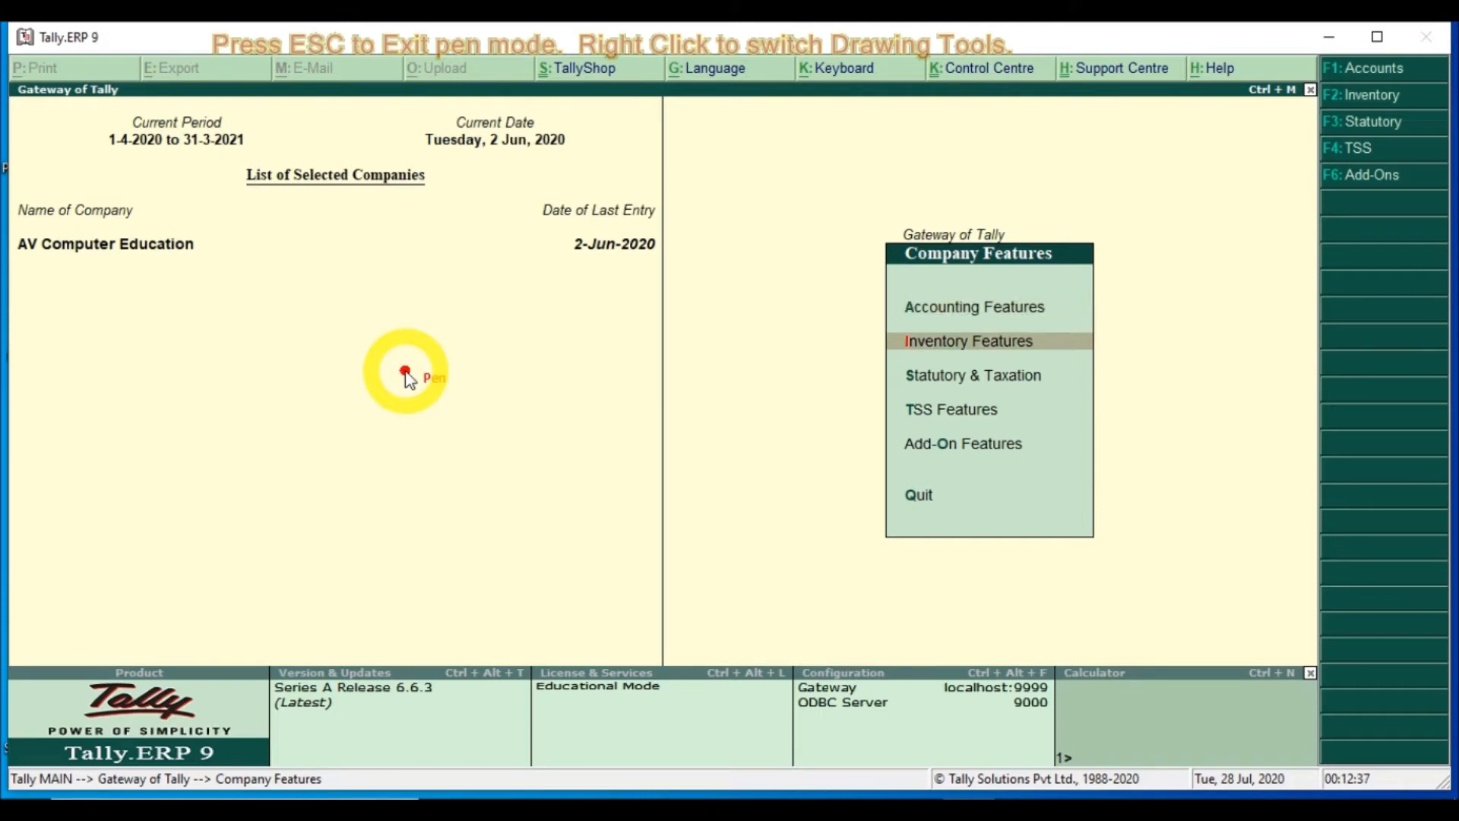
pyautogui.press('Return')
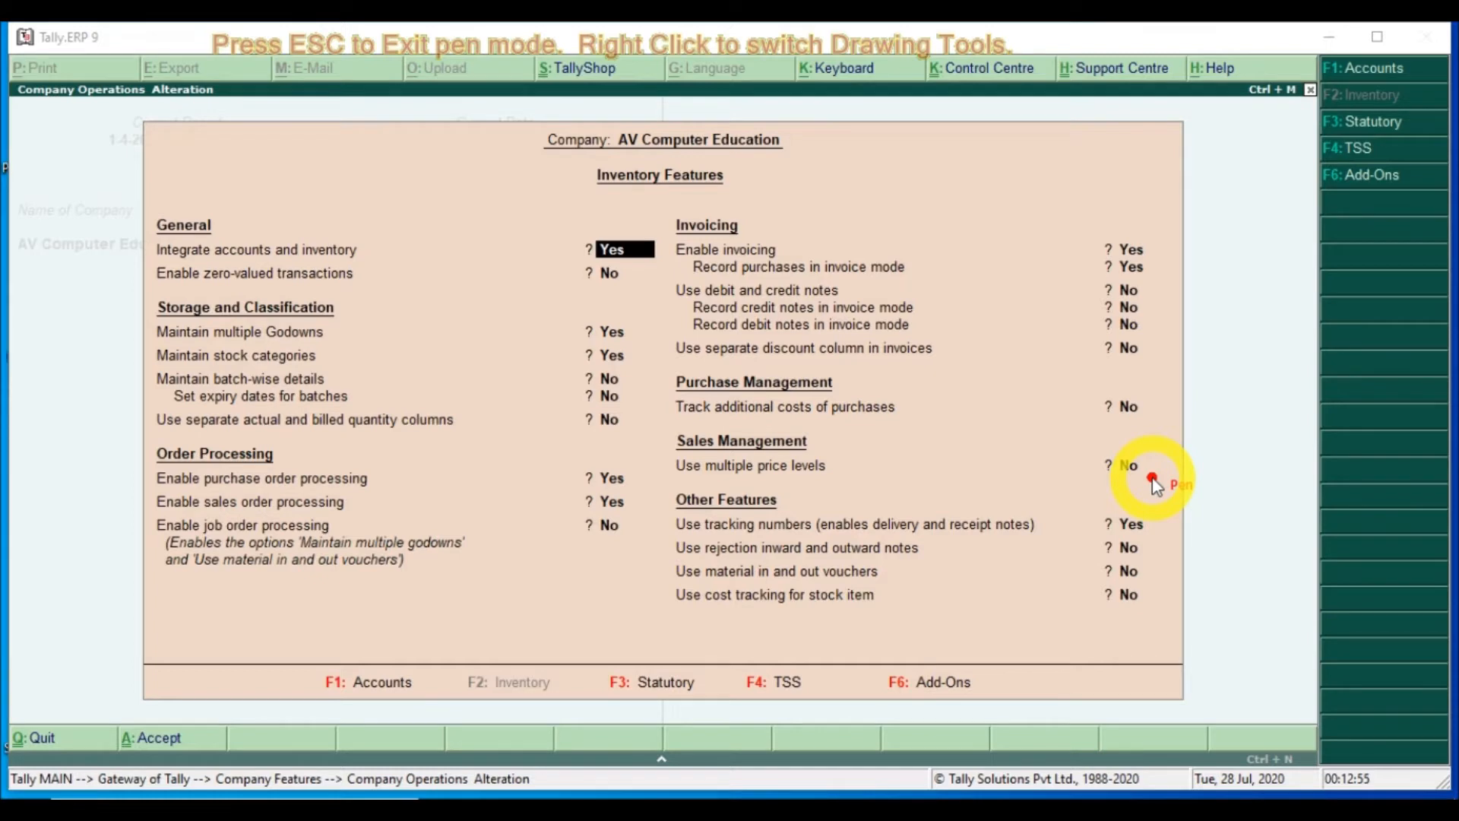
pyautogui.press('Escape')
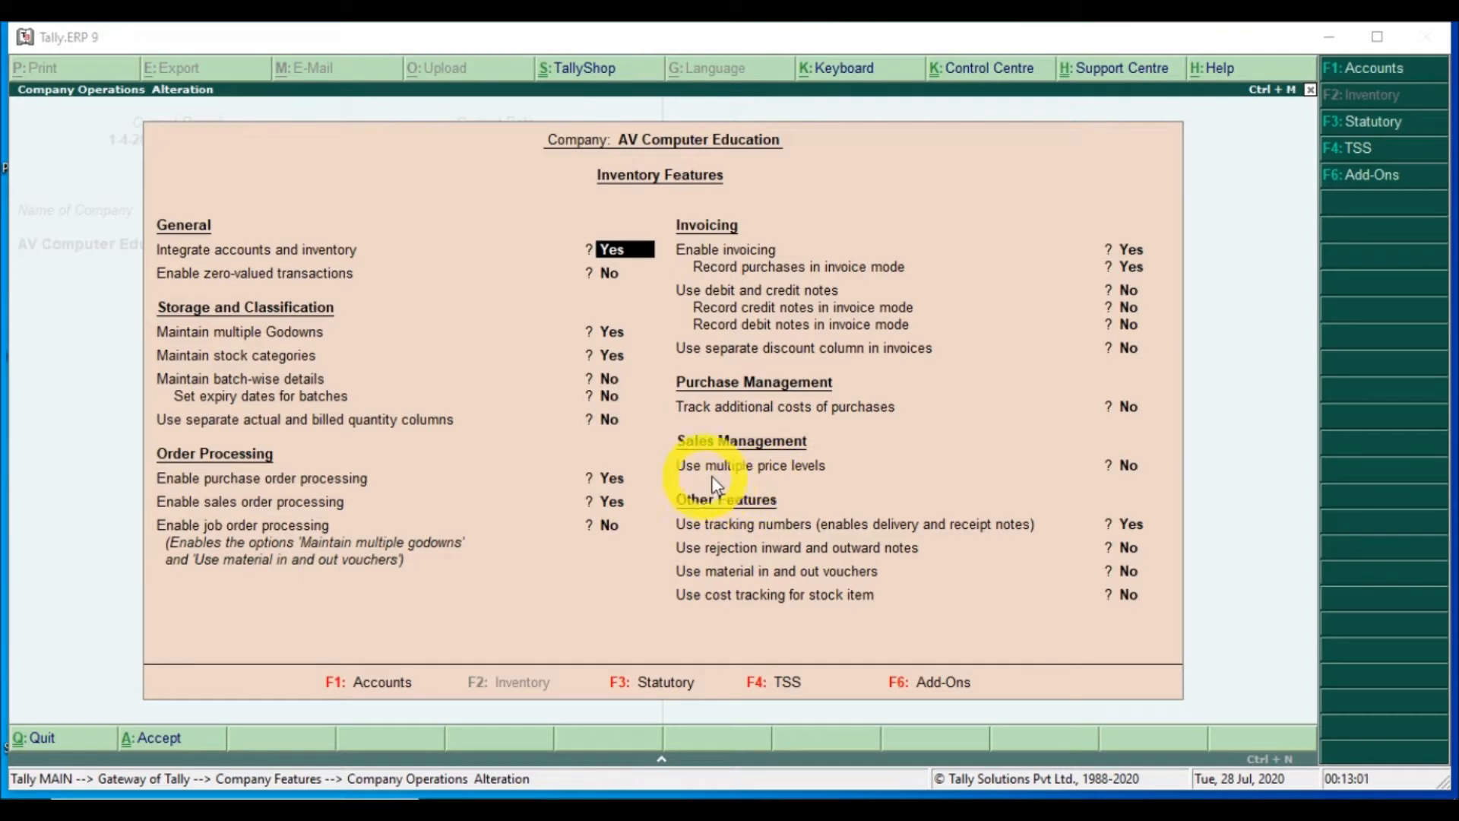
pyautogui.click(1127, 467)
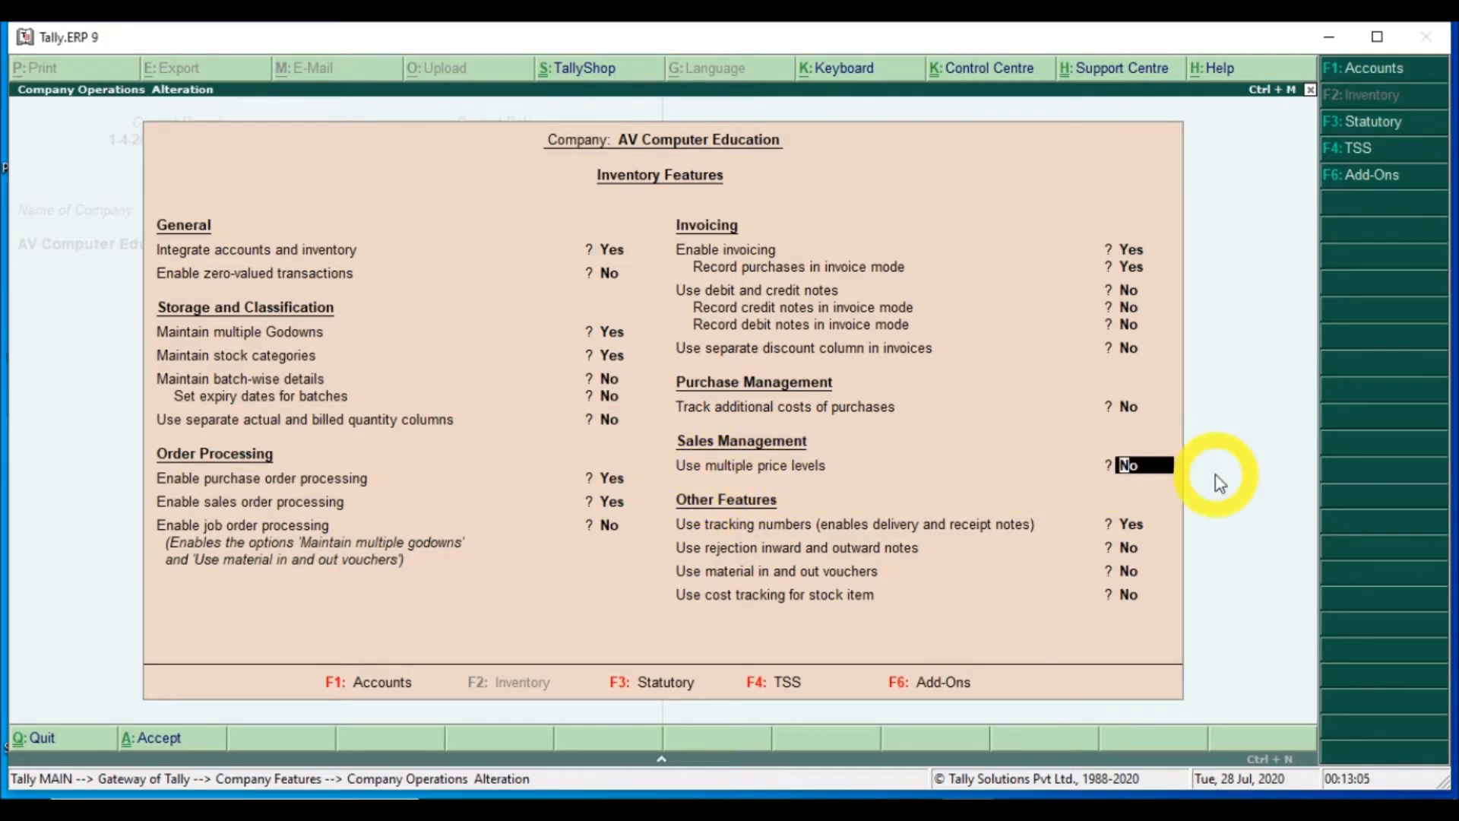
pyautogui.write('y')
pyautogui.press('Return')
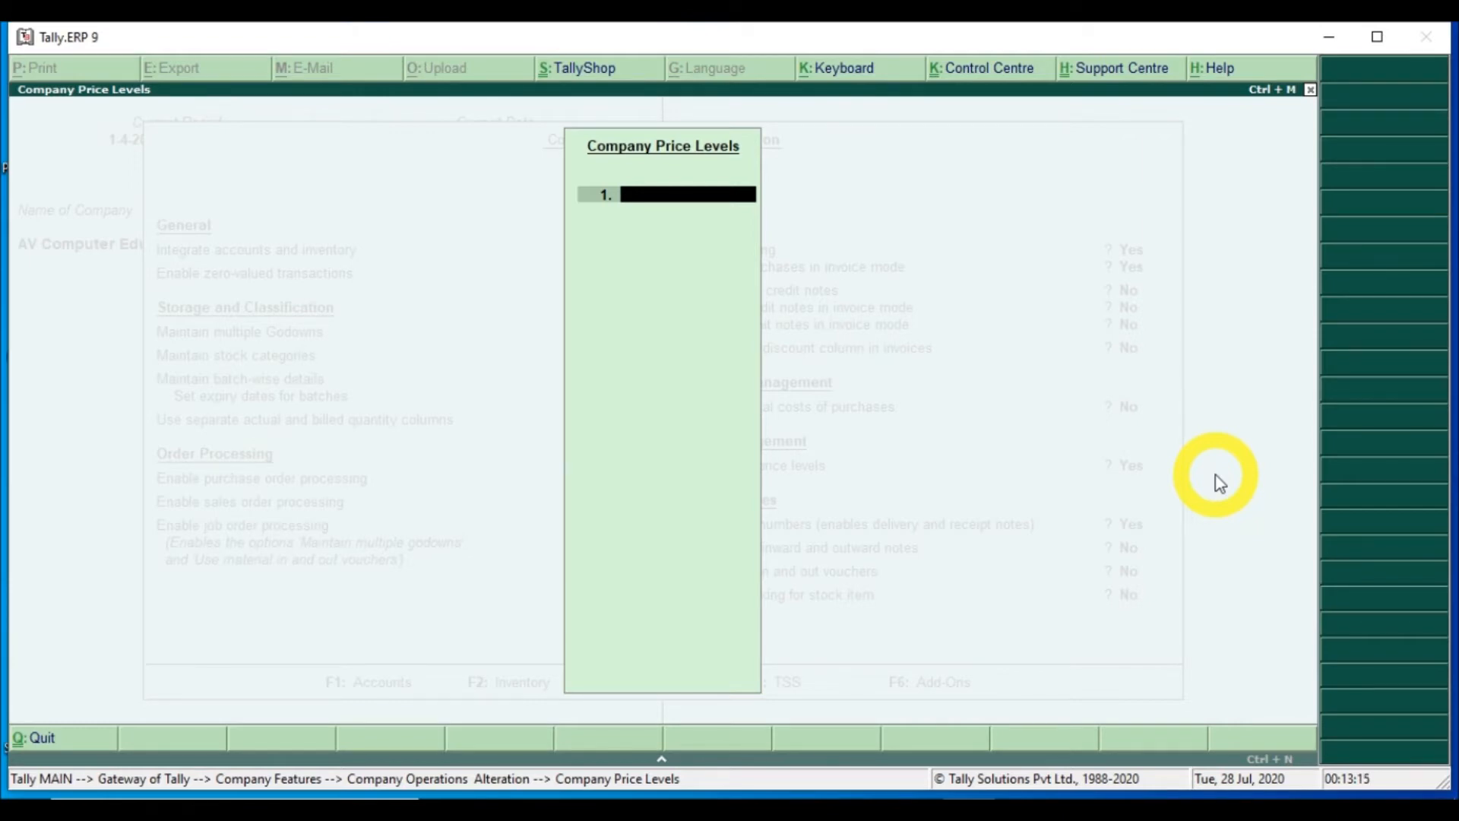
# - Define two company price levels named Wholesale Price and Retail Price
pyautogui.write('Wholesale Price')
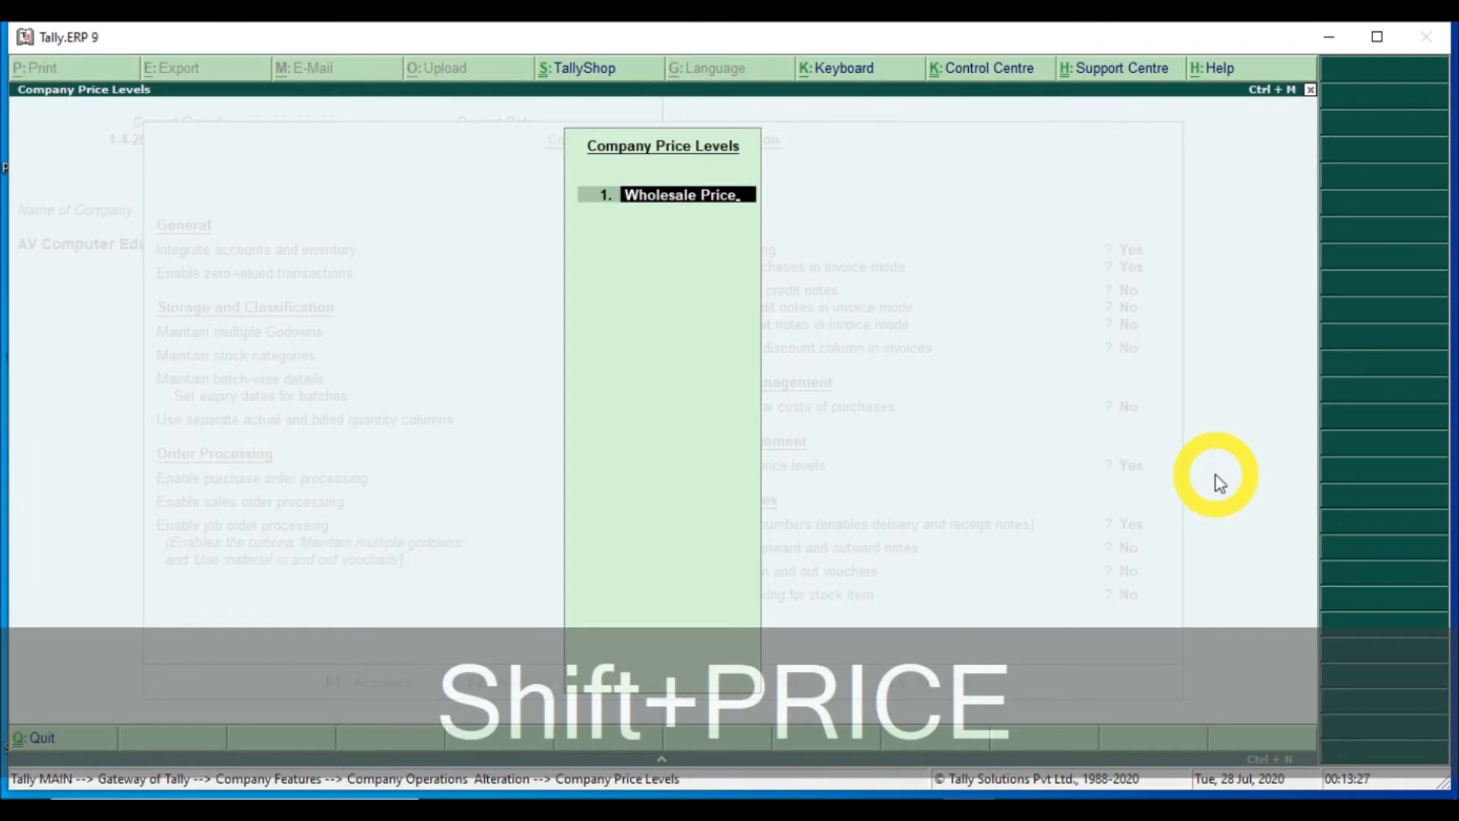
pyautogui.press('Return')
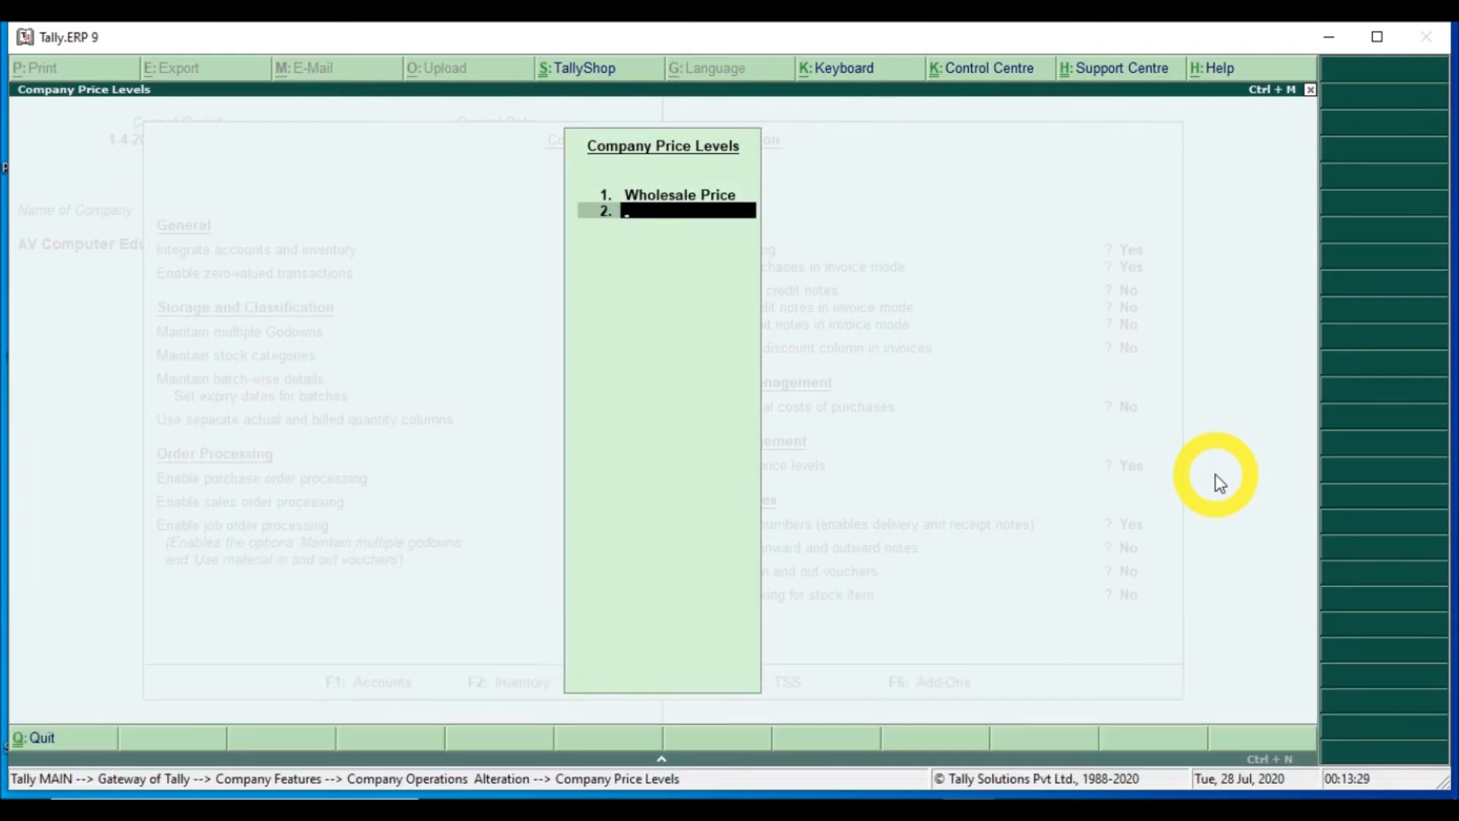
pyautogui.write('Retai')
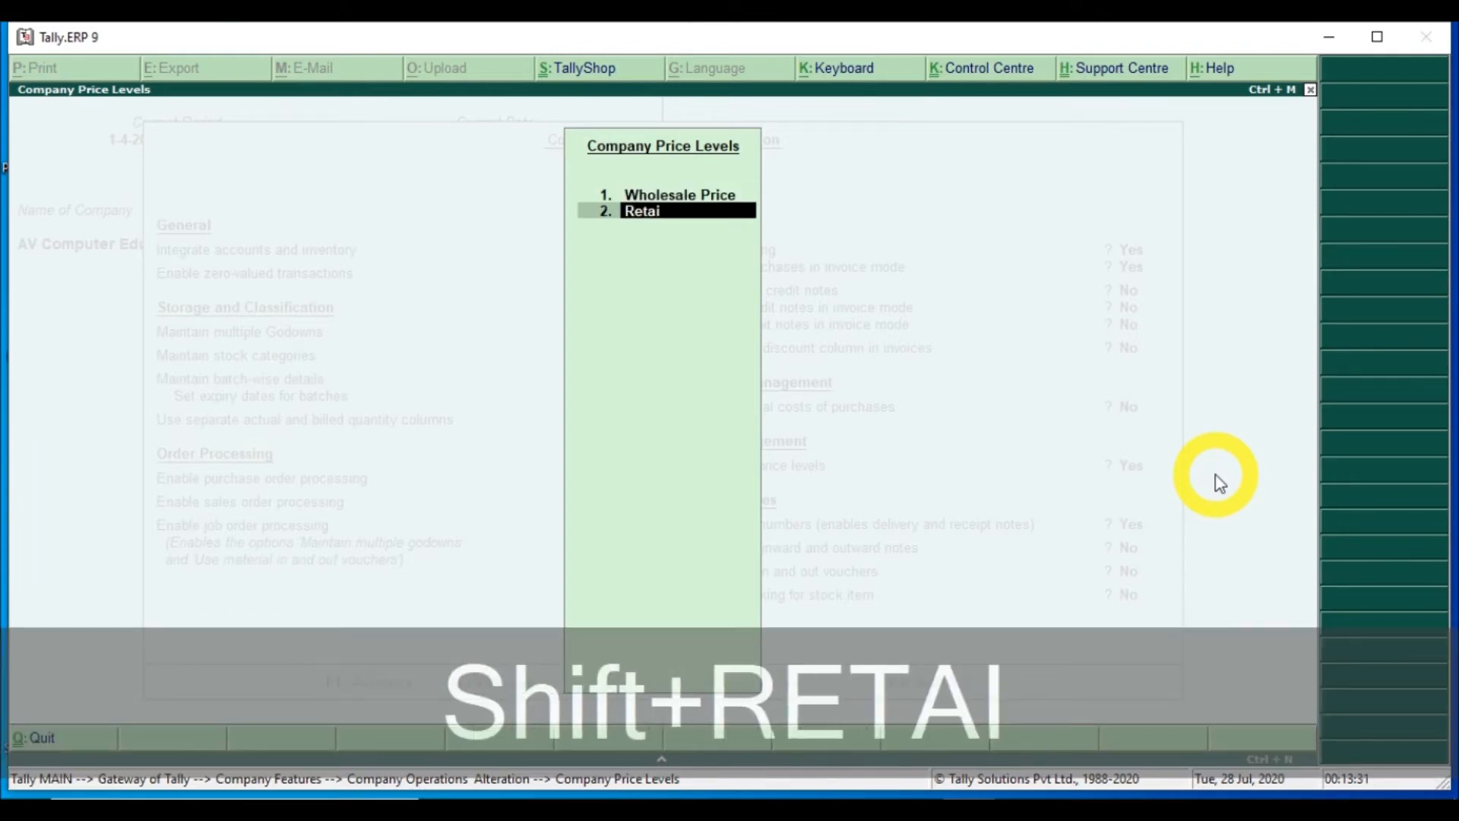
pyautogui.write('l')
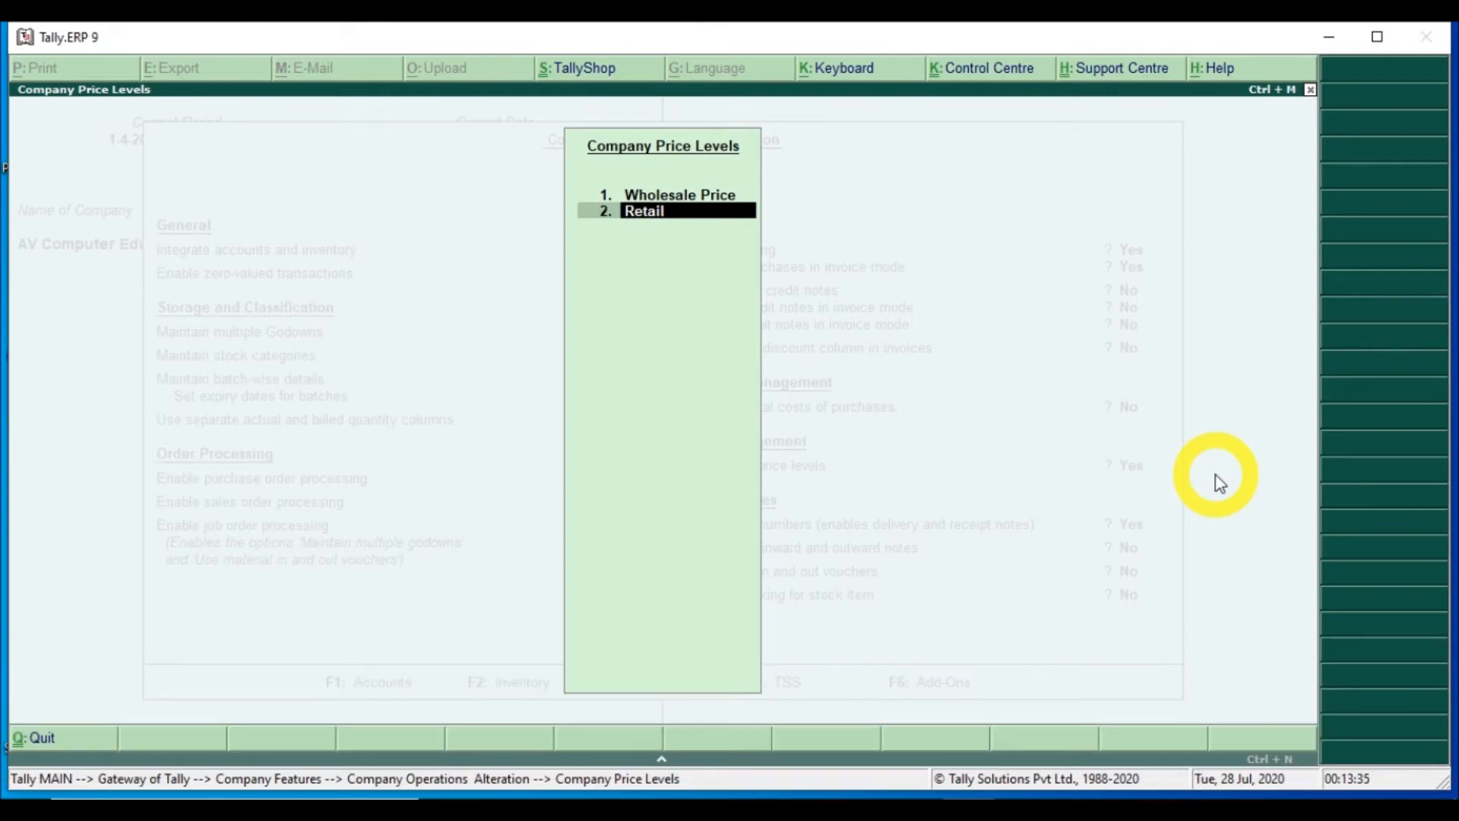
pyautogui.write(' Price')
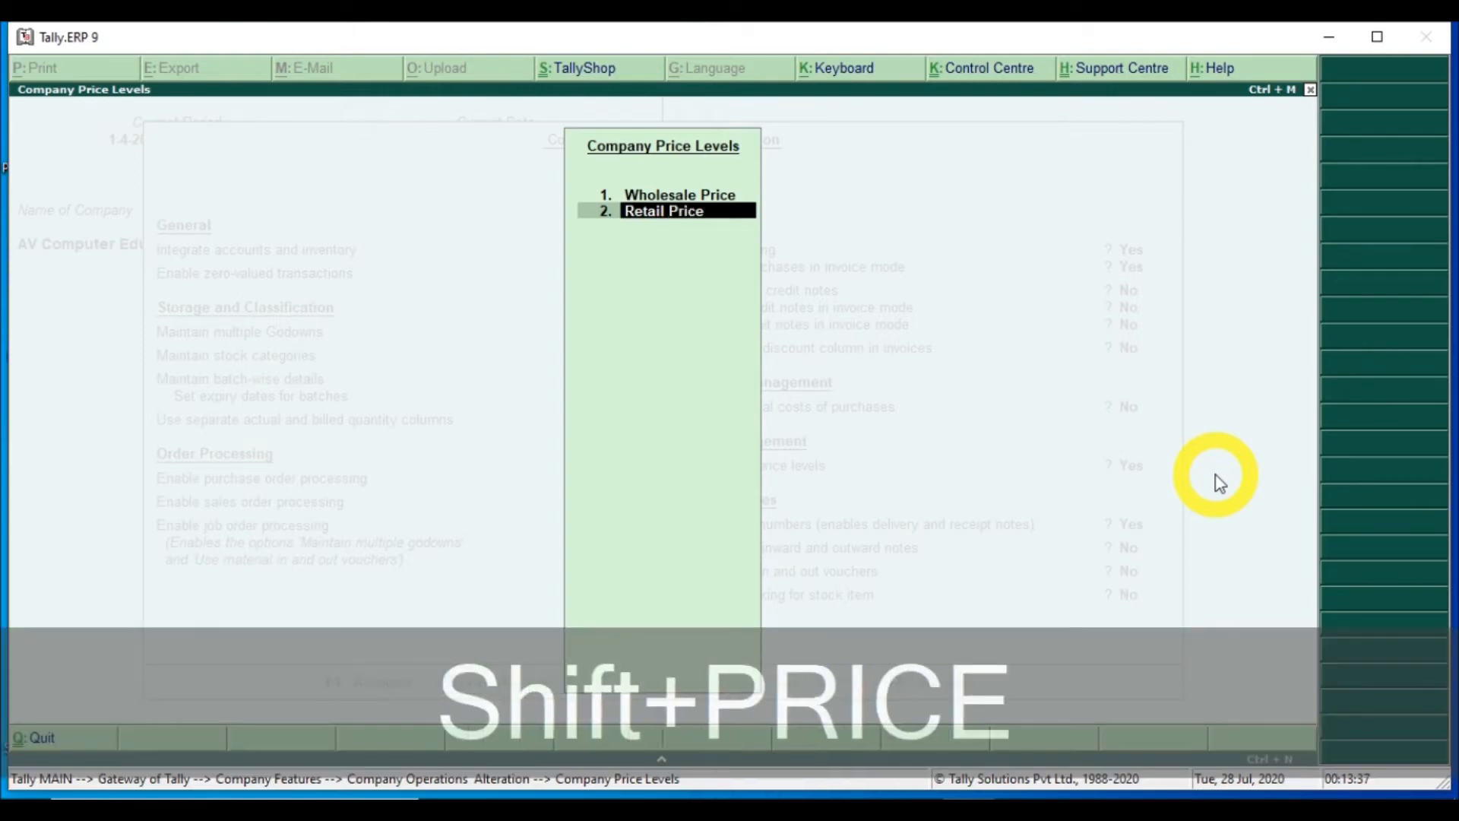
pyautogui.press('Return')
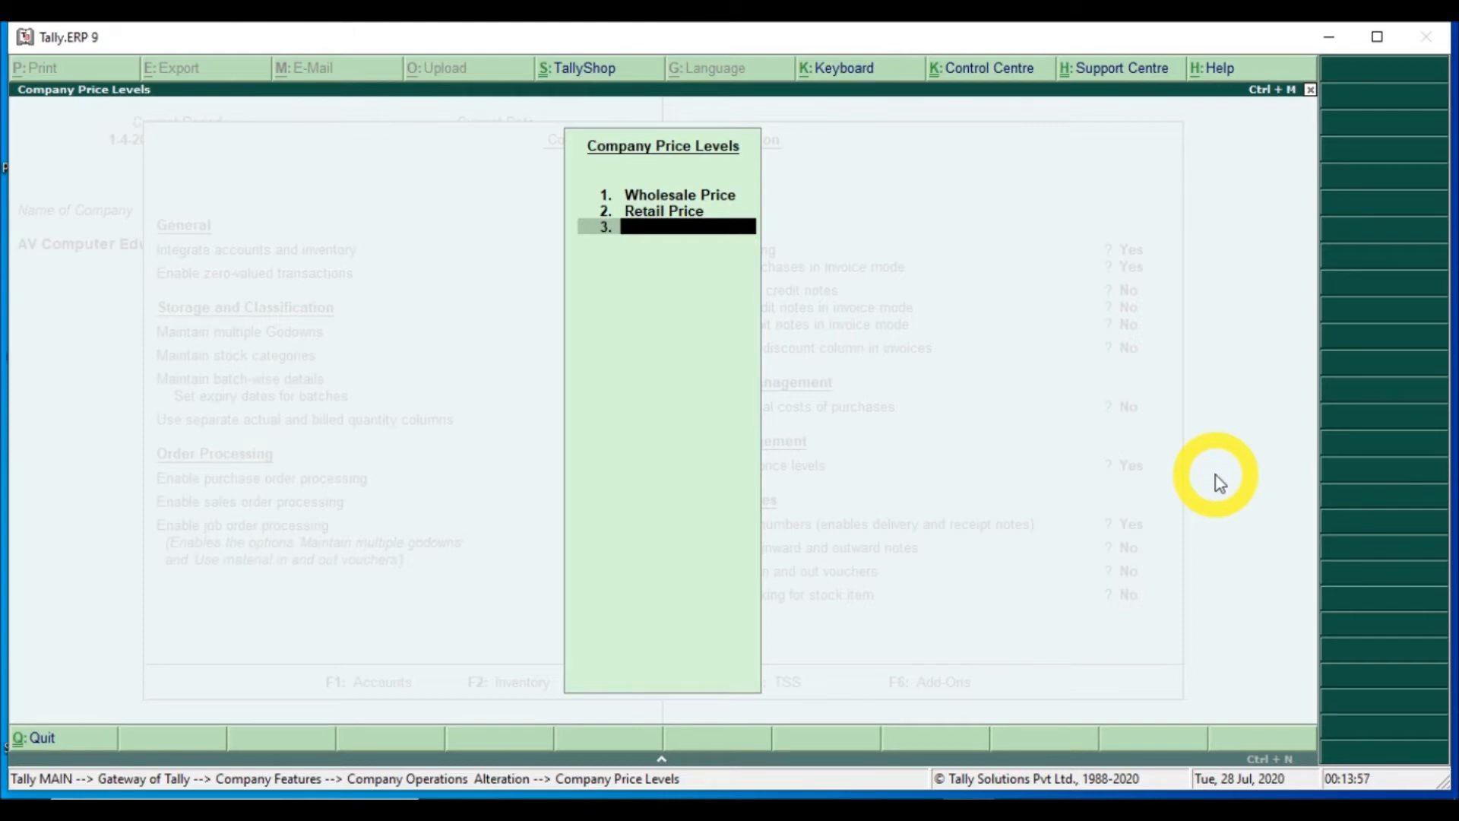
pyautogui.press('Return')
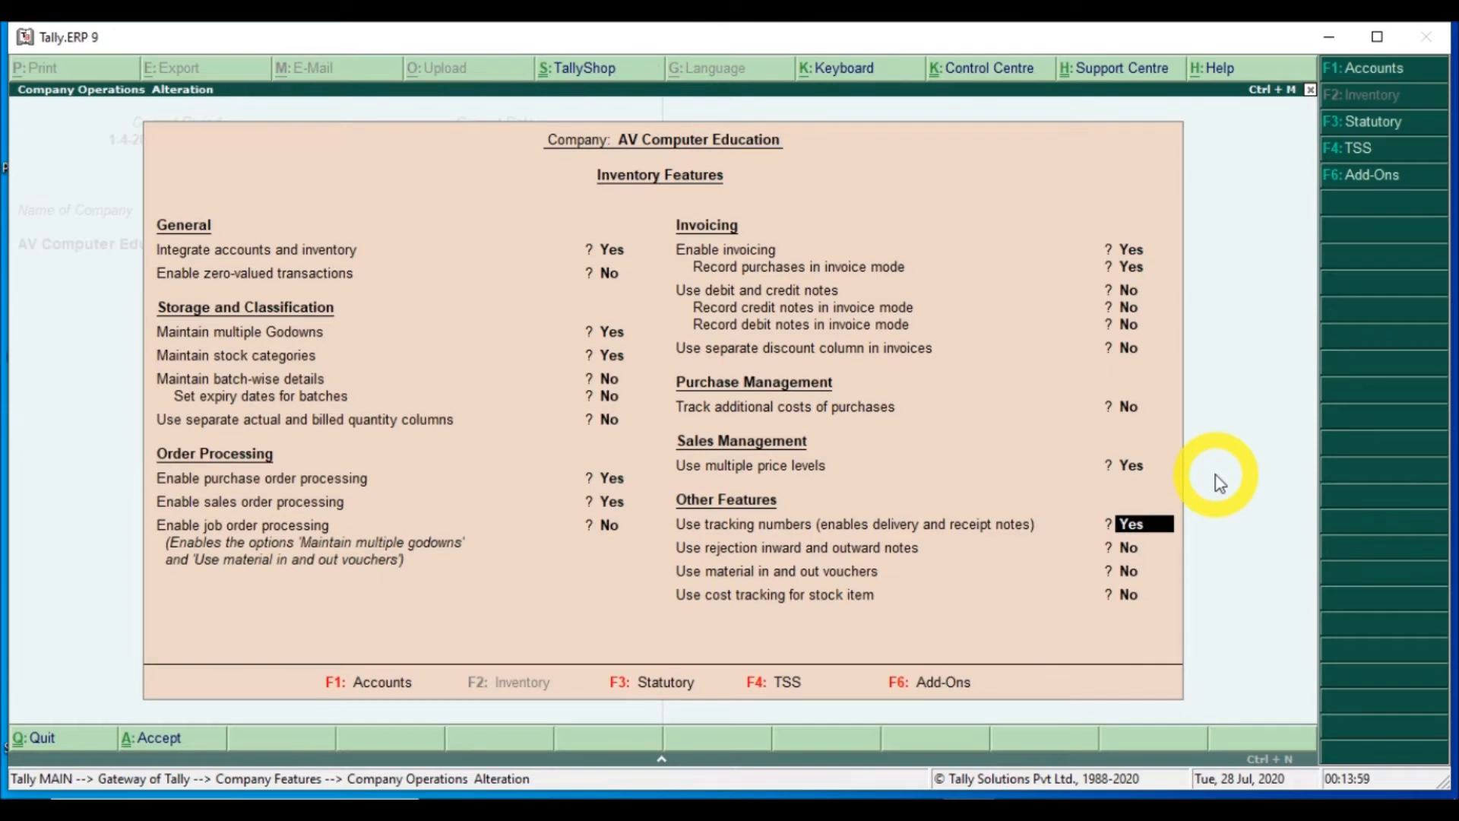
# - Accept the modified inventory features and return to the Gateway of Tally
pyautogui.press('Return')
pyautogui.press('Return')
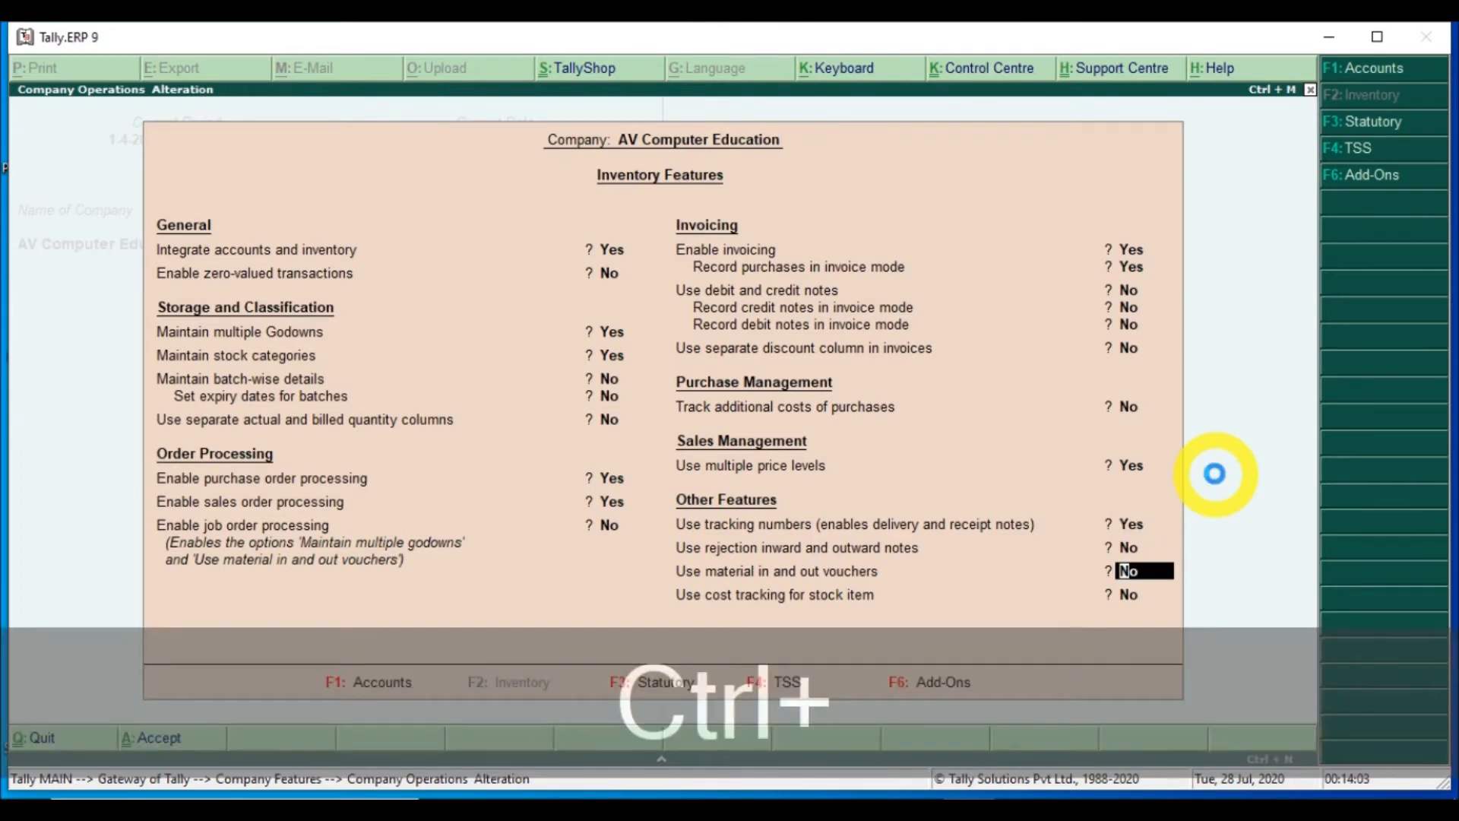
pyautogui.hotkey('ctrl', 'a')
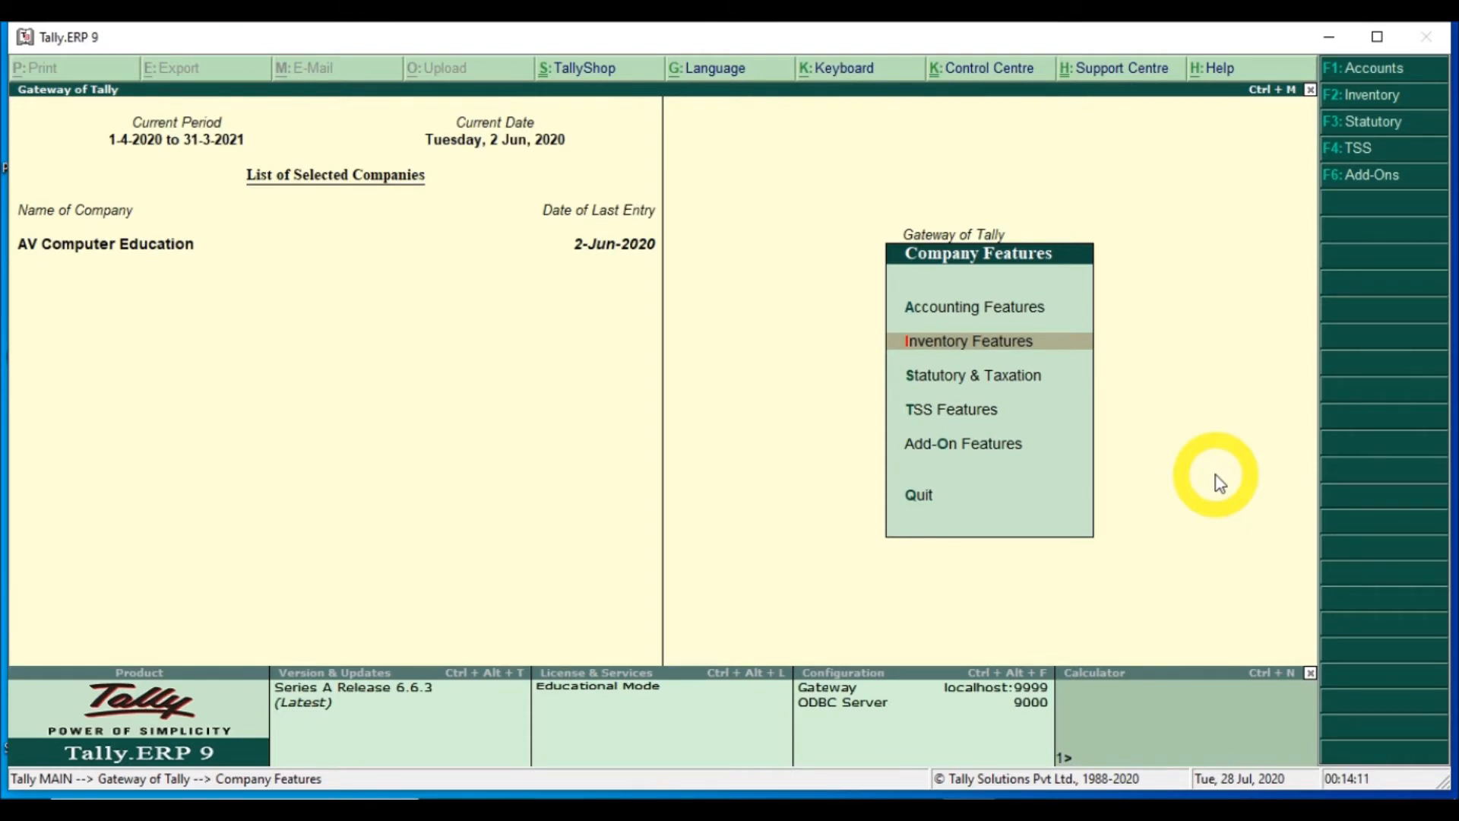
pyautogui.press('F12')
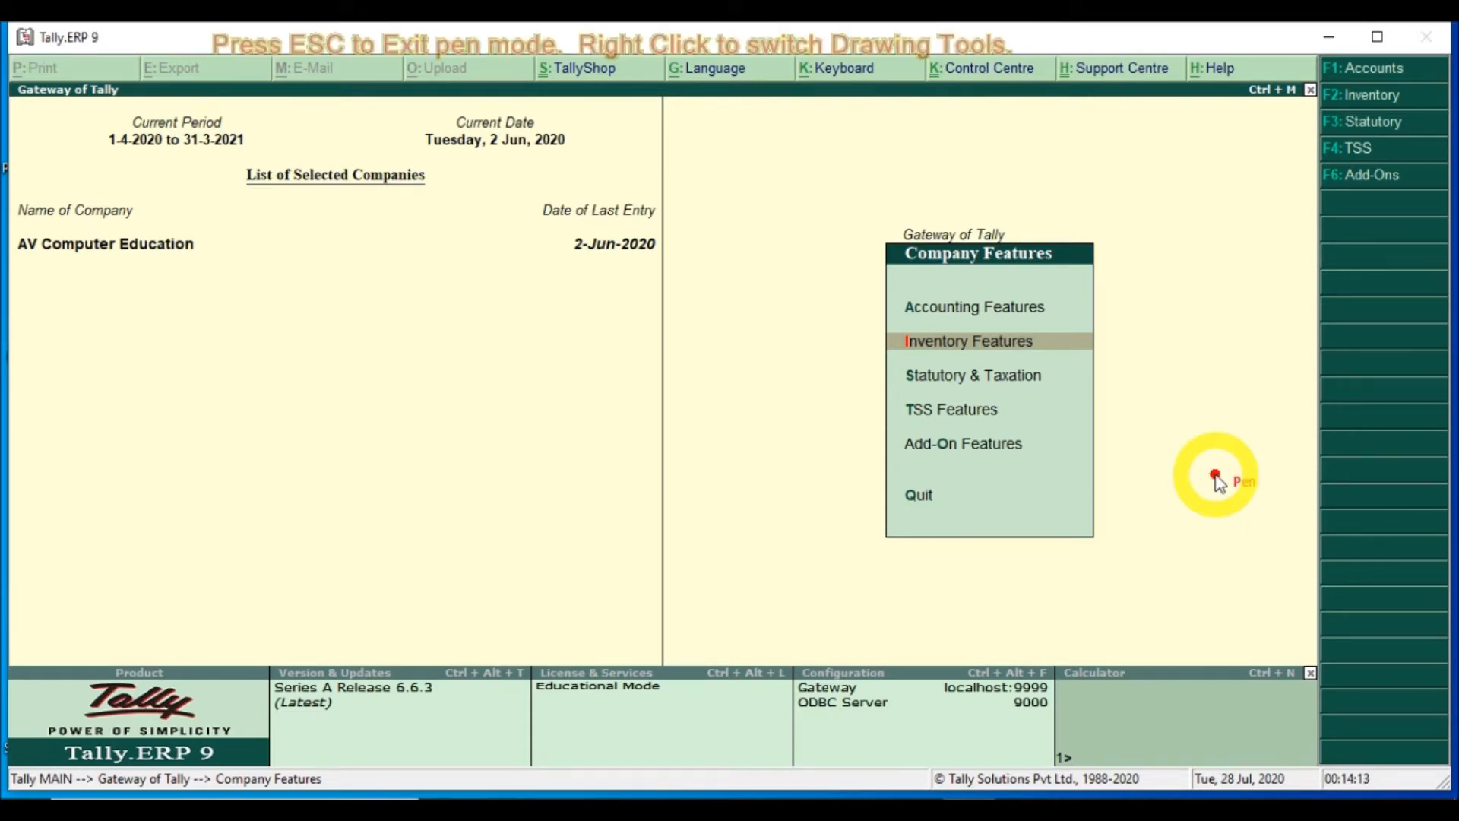
pyautogui.press('Escape')
pyautogui.press('Escape')
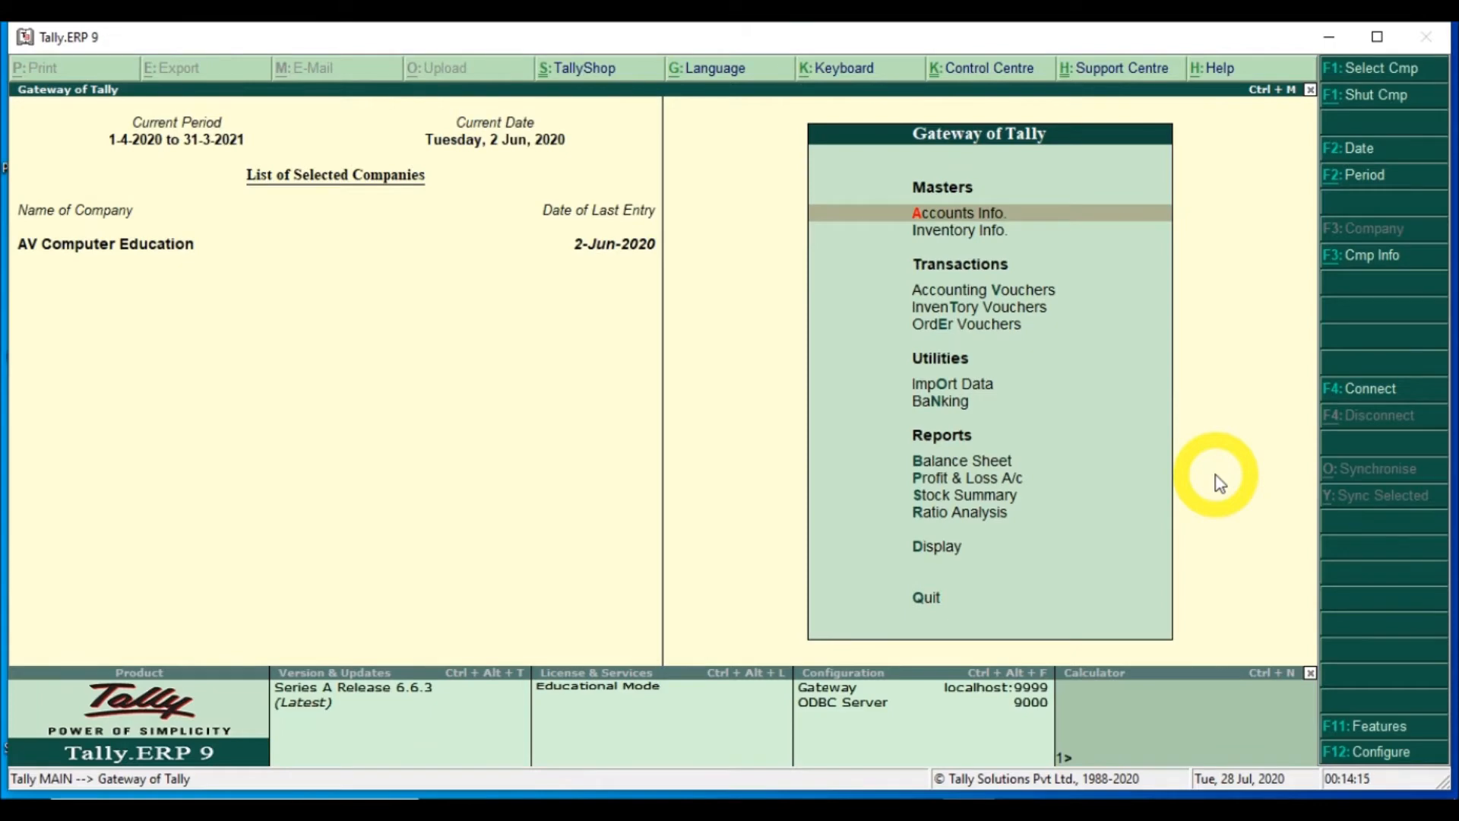
# - Review the company price levels defined under Inventory Features, accept the features screen and return to the Gateway of Tally
pyautogui.press('F11')
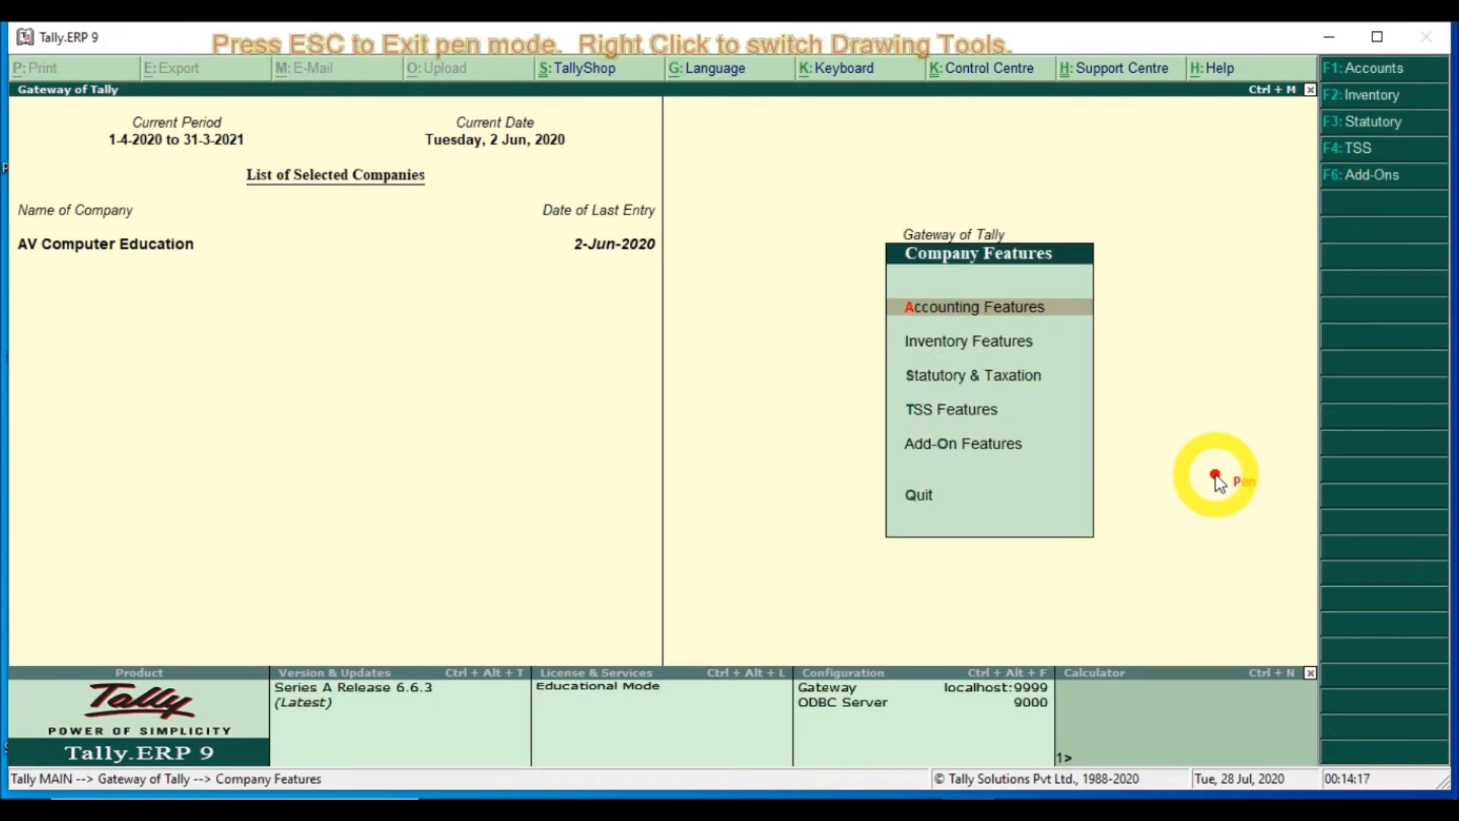
pyautogui.press('Down')
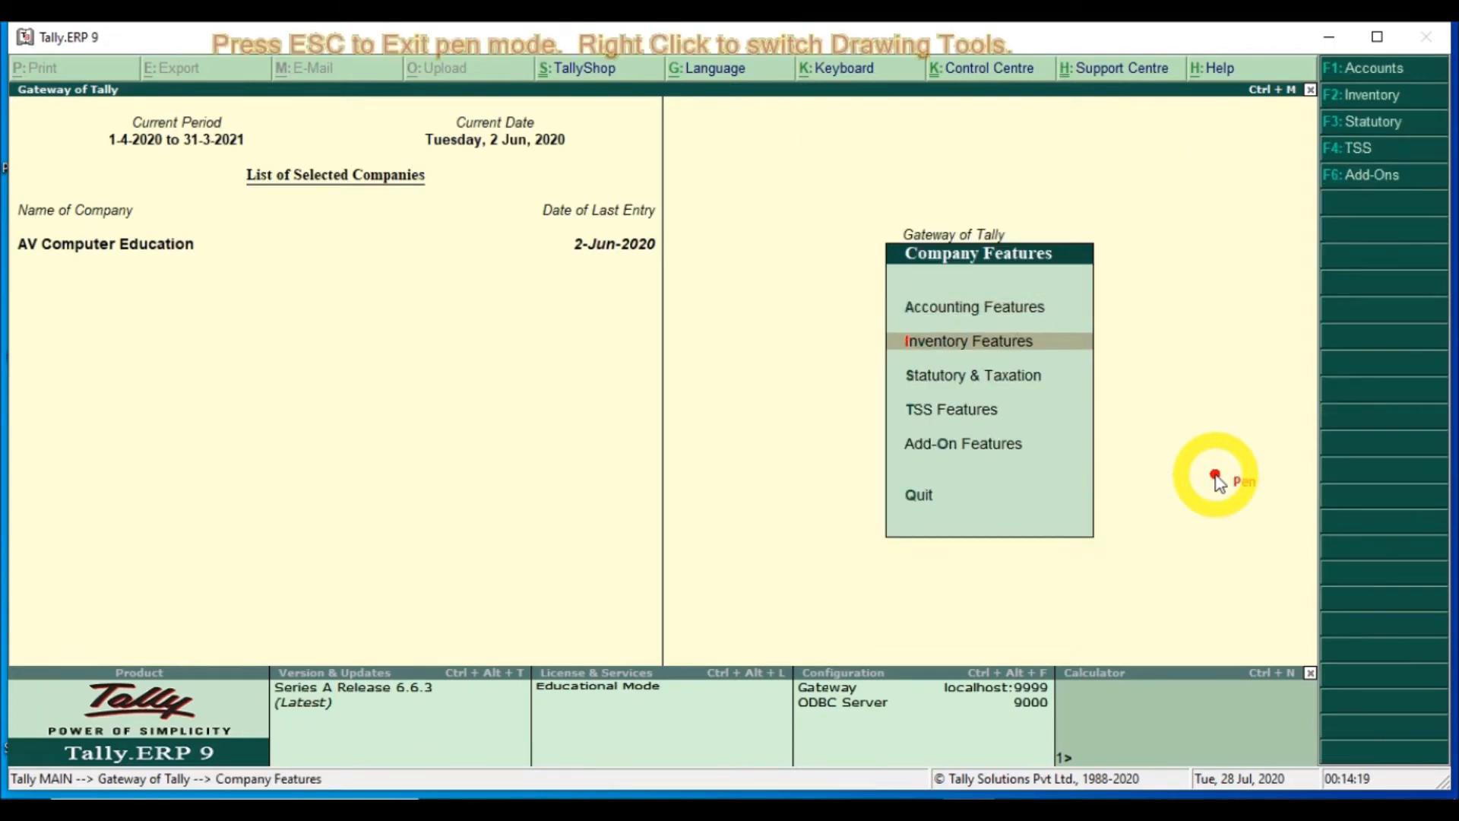
pyautogui.press('Return')
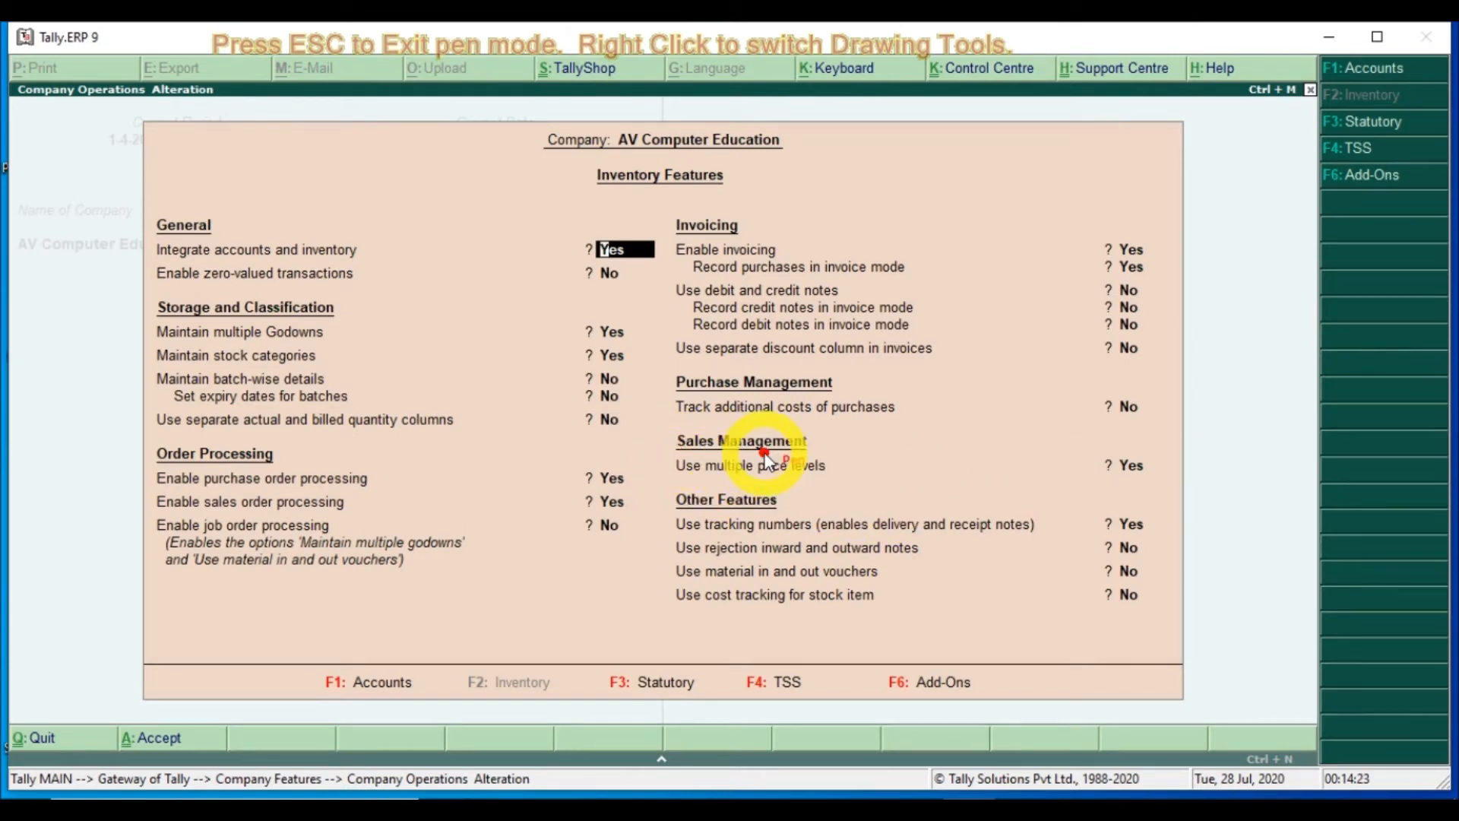
pyautogui.press('Escape')
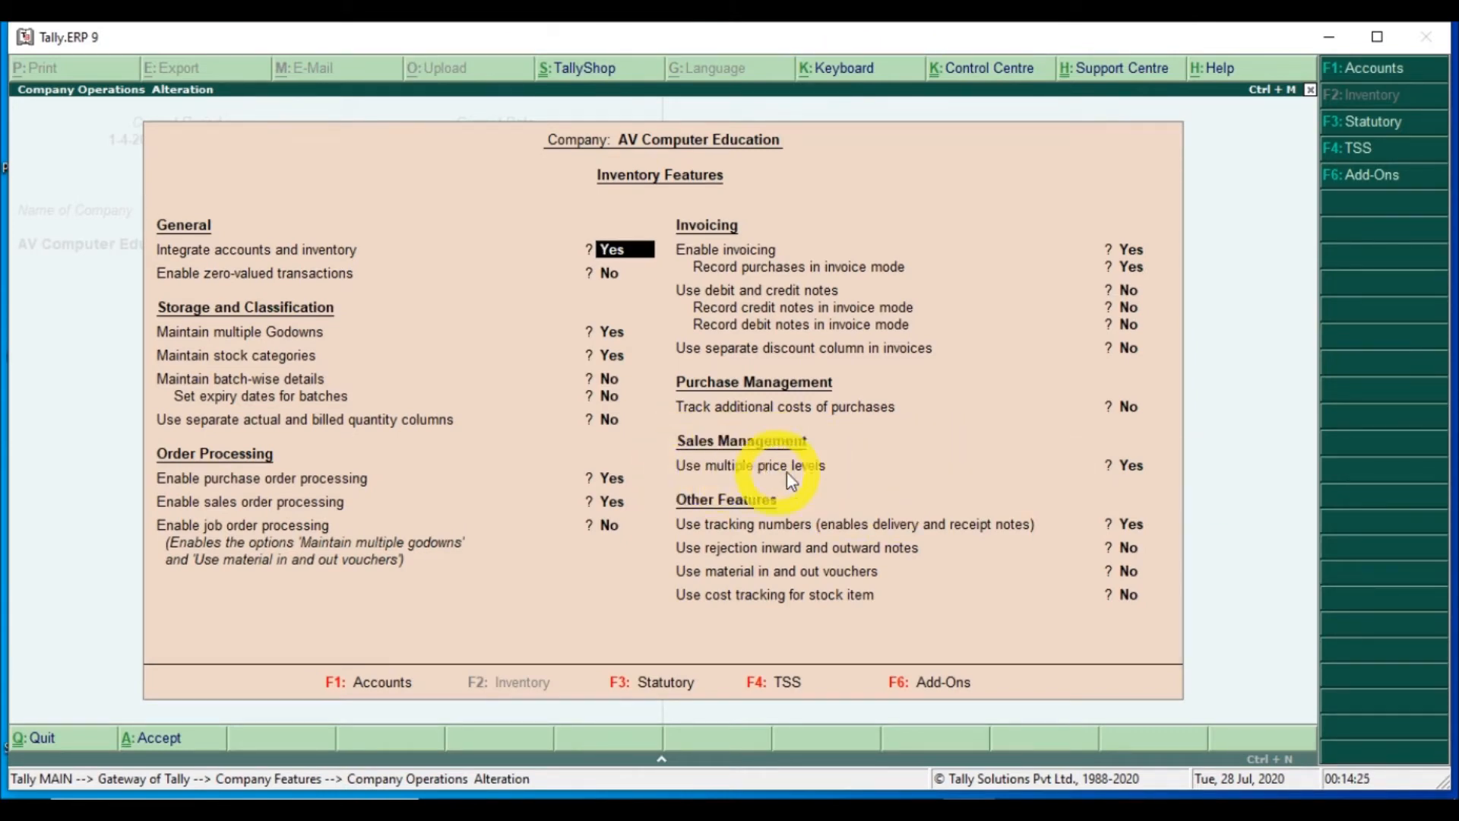
pyautogui.click(1130, 474)
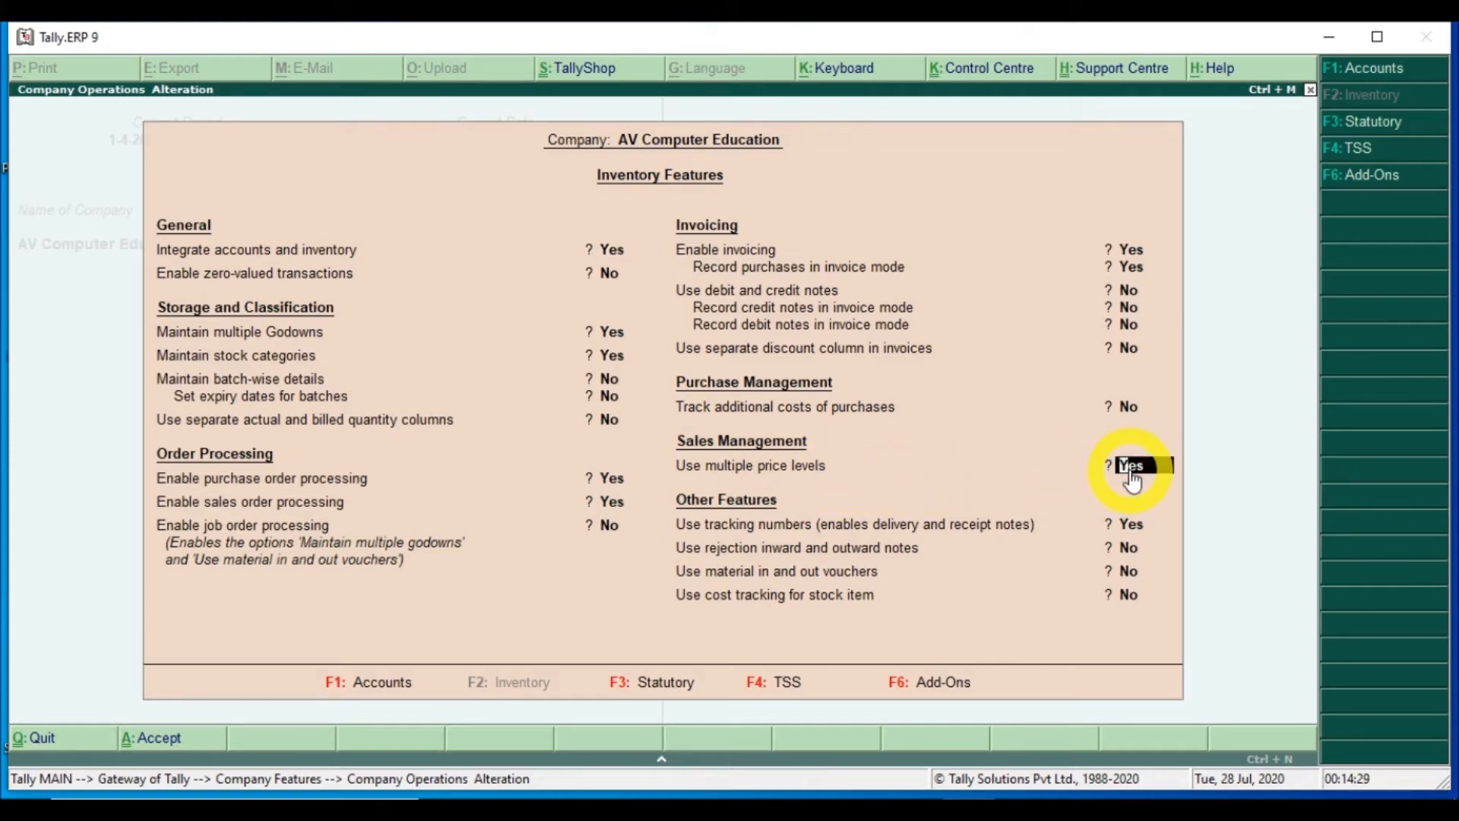
pyautogui.press('Return')
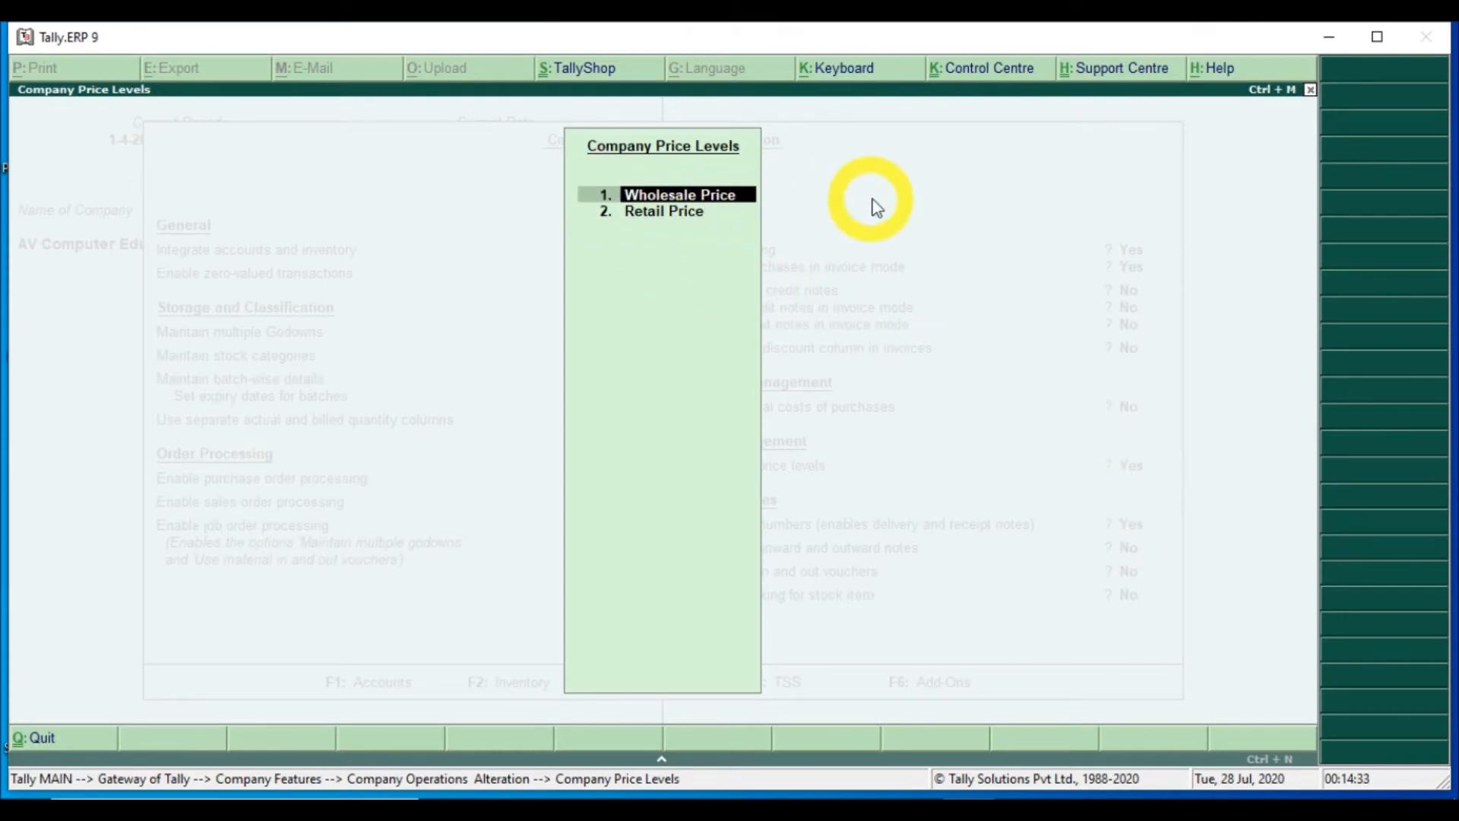
pyautogui.press('Return')
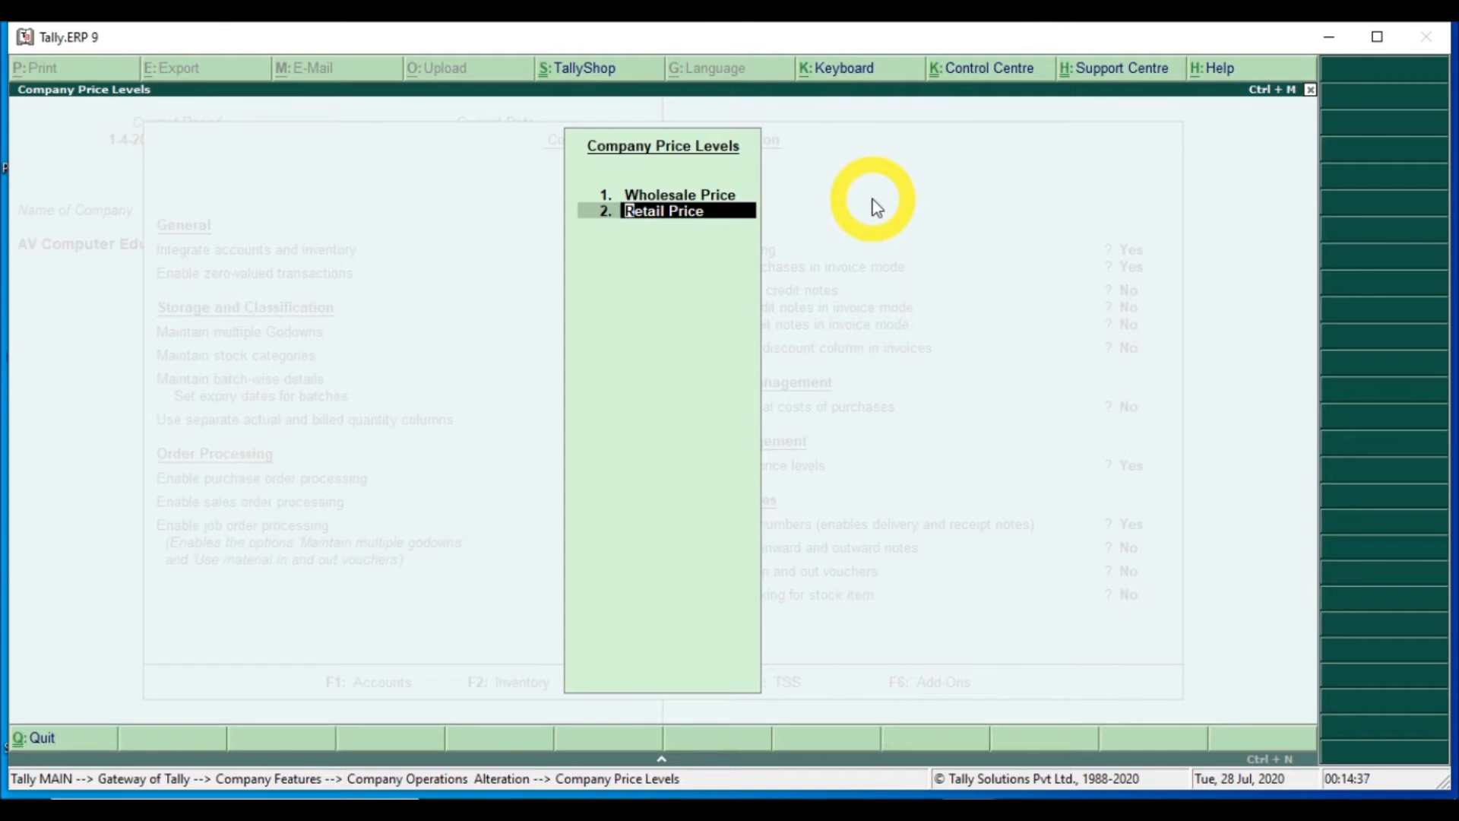
pyautogui.press('Return')
pyautogui.press('Return')
pyautogui.press('Return')
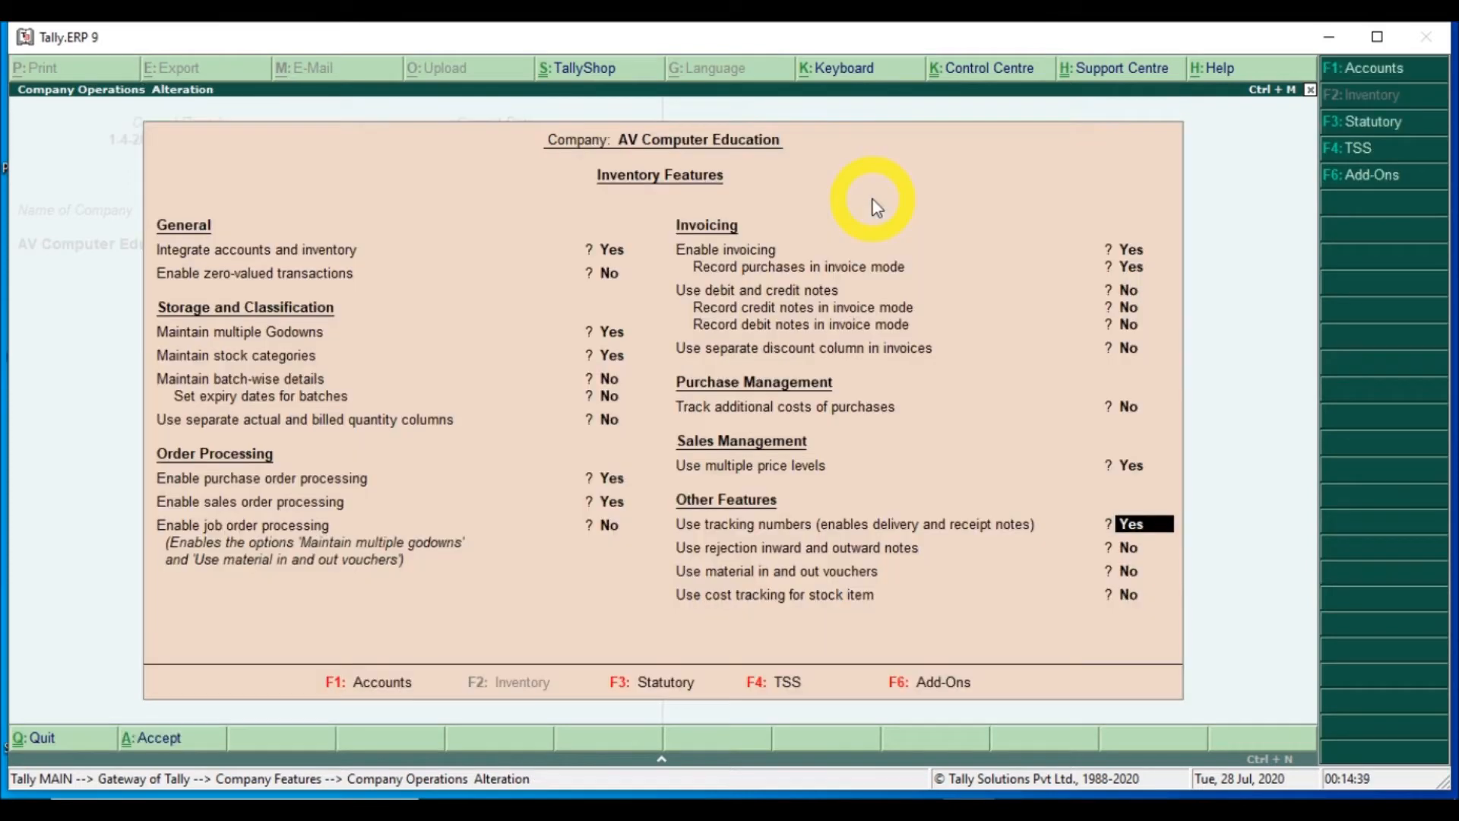
pyautogui.press('Return')
pyautogui.press('Return')
pyautogui.press('Return')
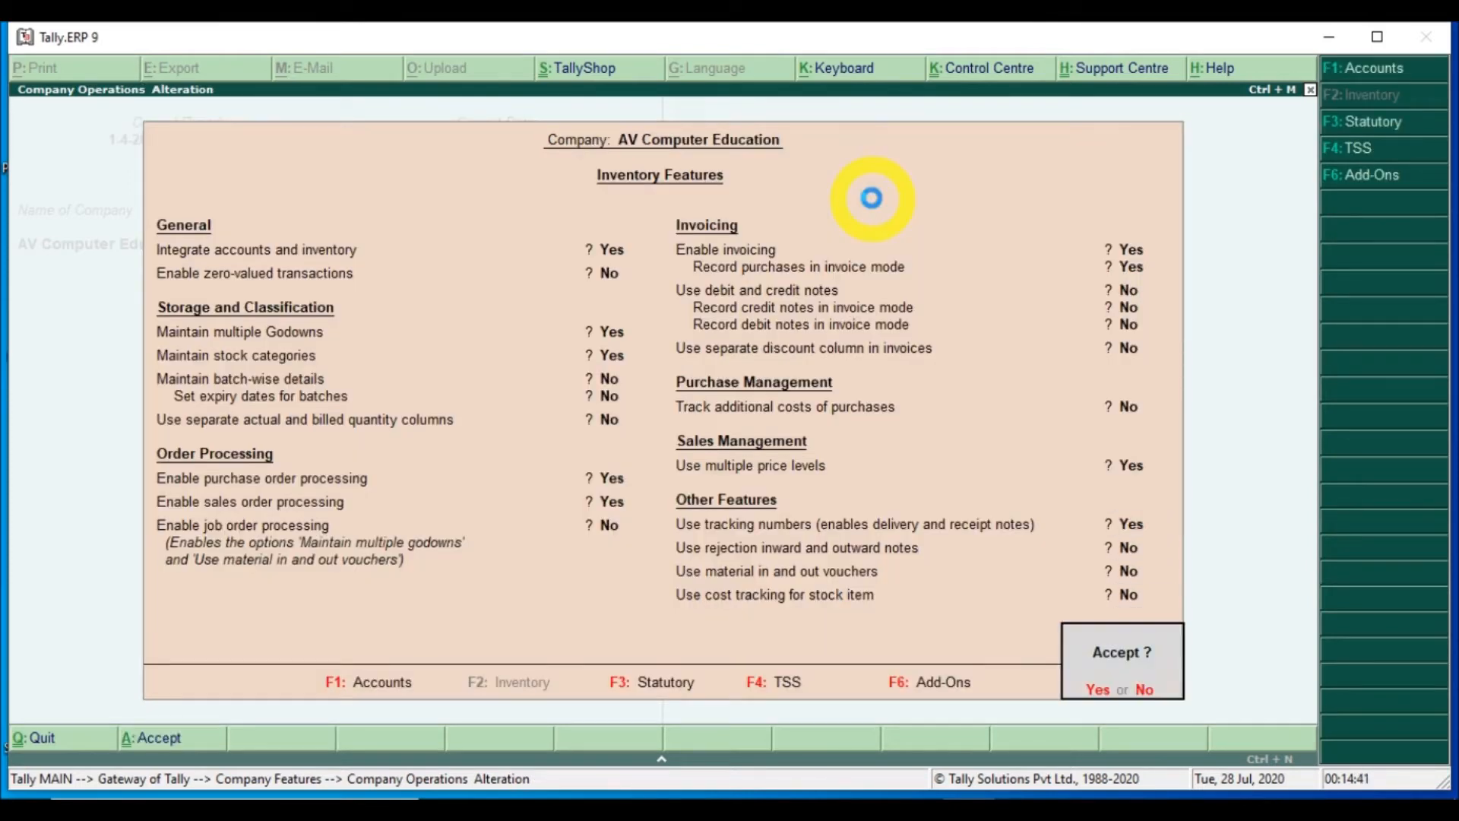
pyautogui.press('Return')
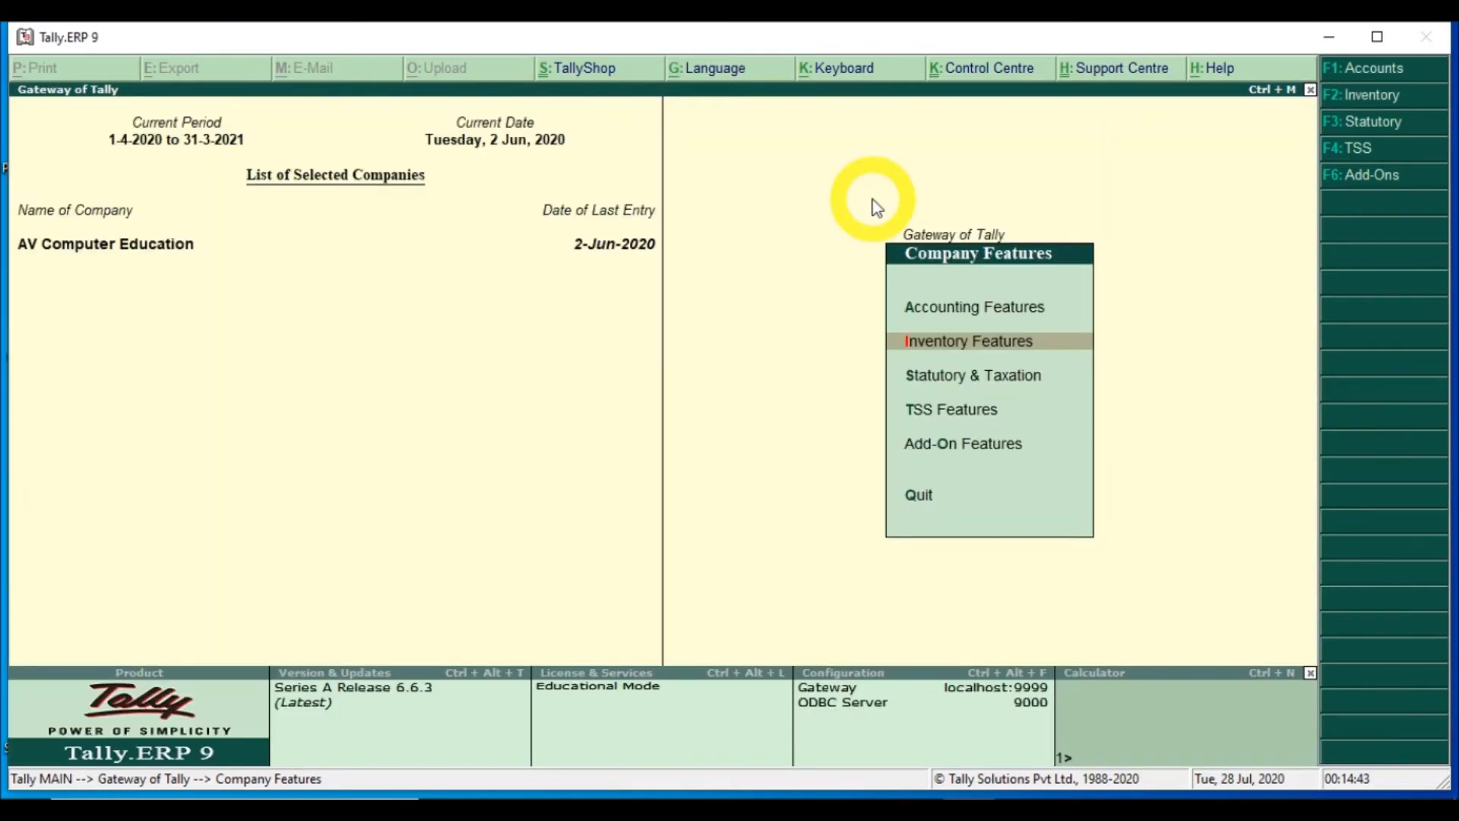
pyautogui.press('Escape')
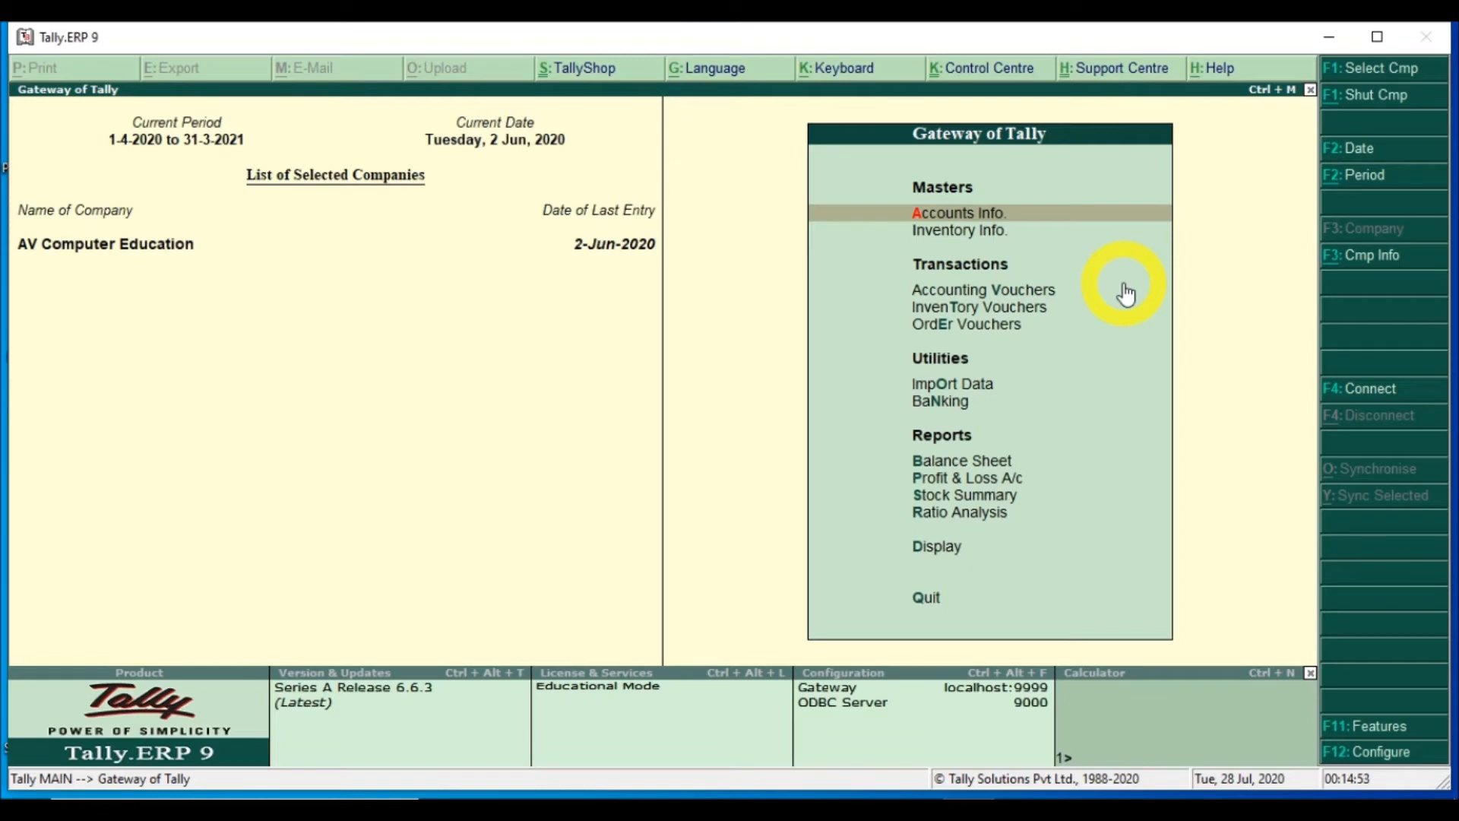
# - Open the Price List by stock groups from the inventory masters
pyautogui.press('Down')
pyautogui.press('Return')
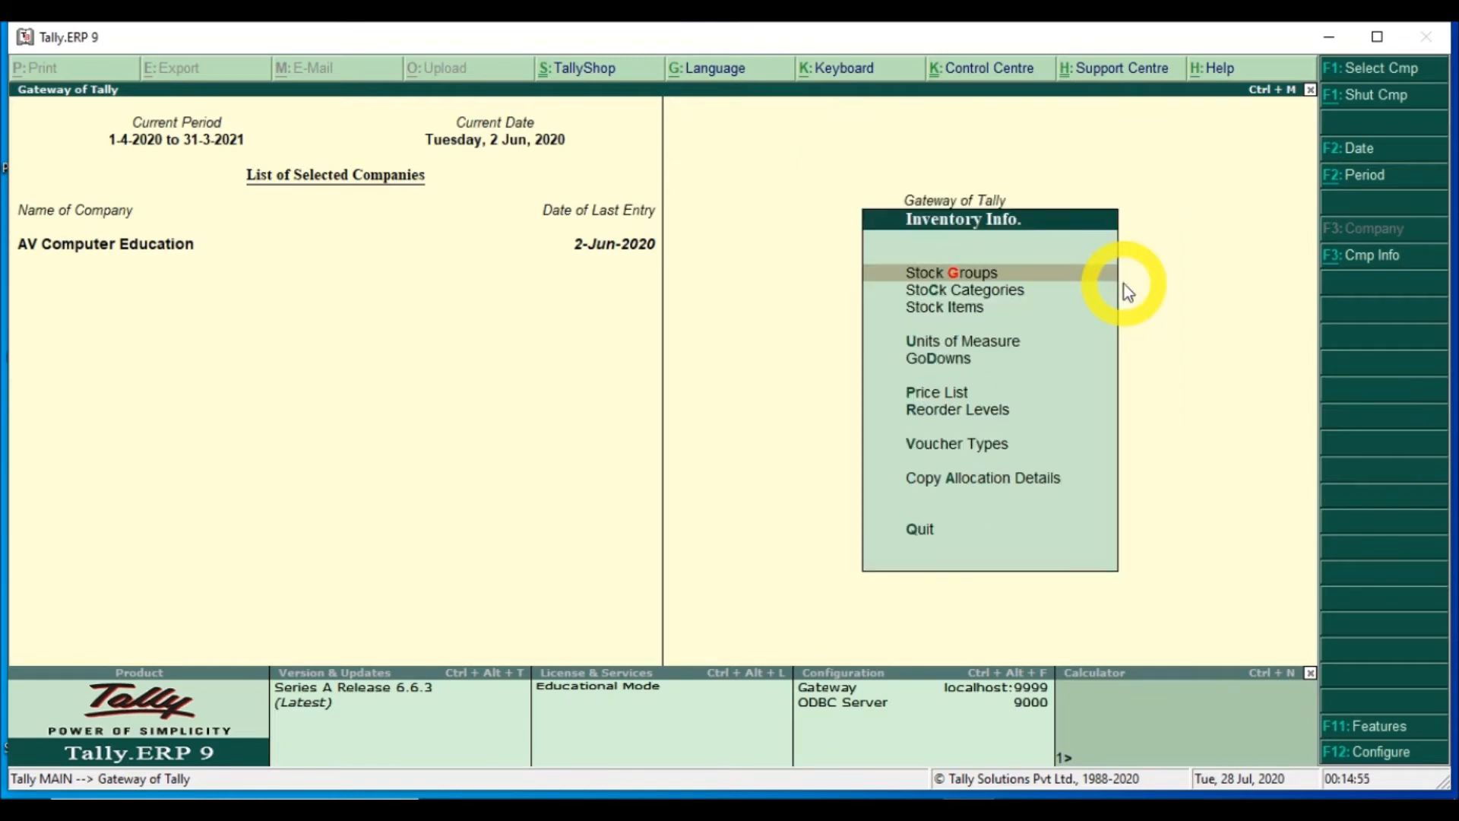
pyautogui.press('Down')
pyautogui.press('Down')
pyautogui.press('Down')
pyautogui.press('Down')
pyautogui.press('Down')
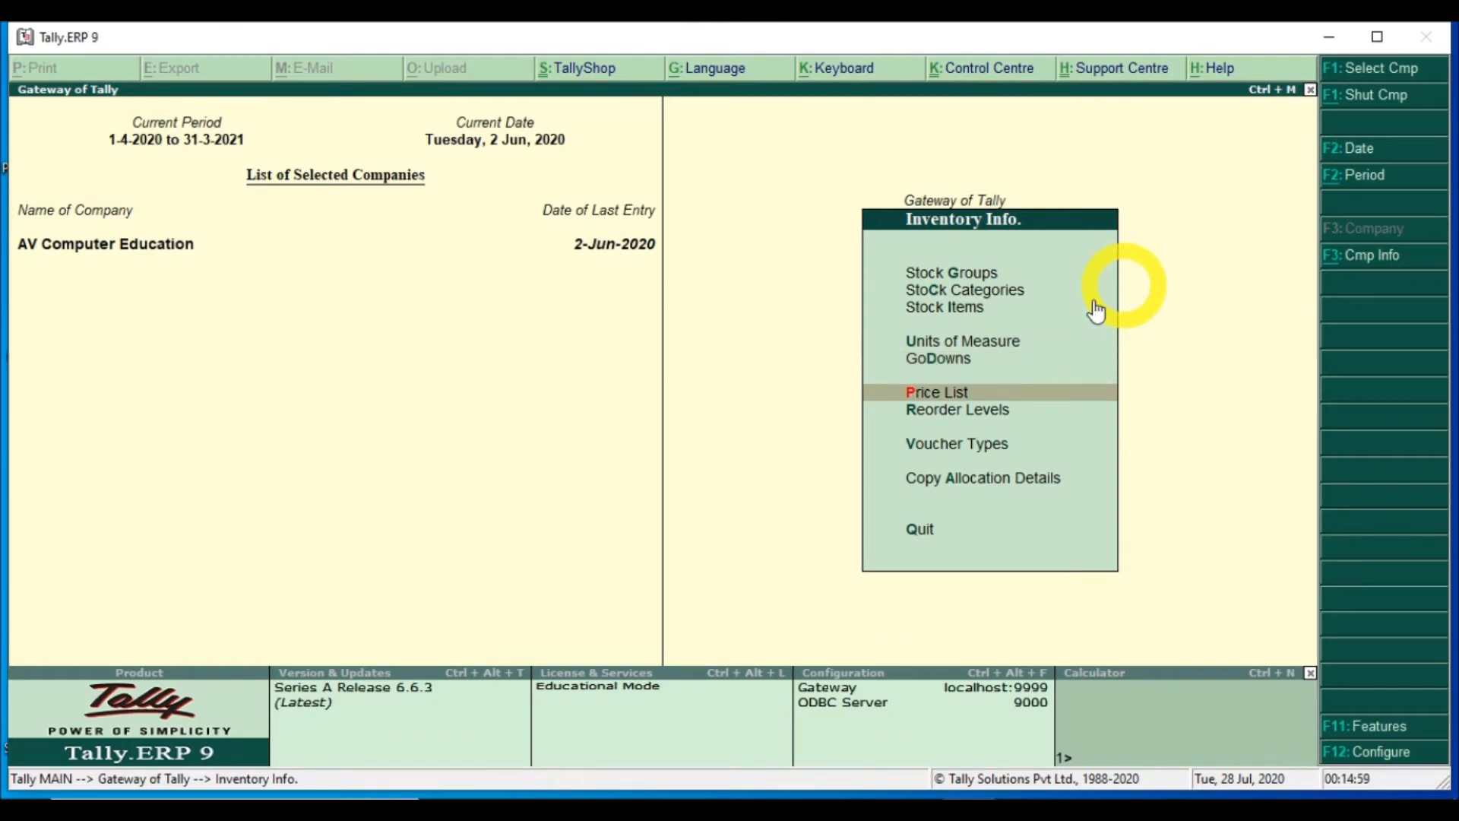
pyautogui.click(1054, 393)
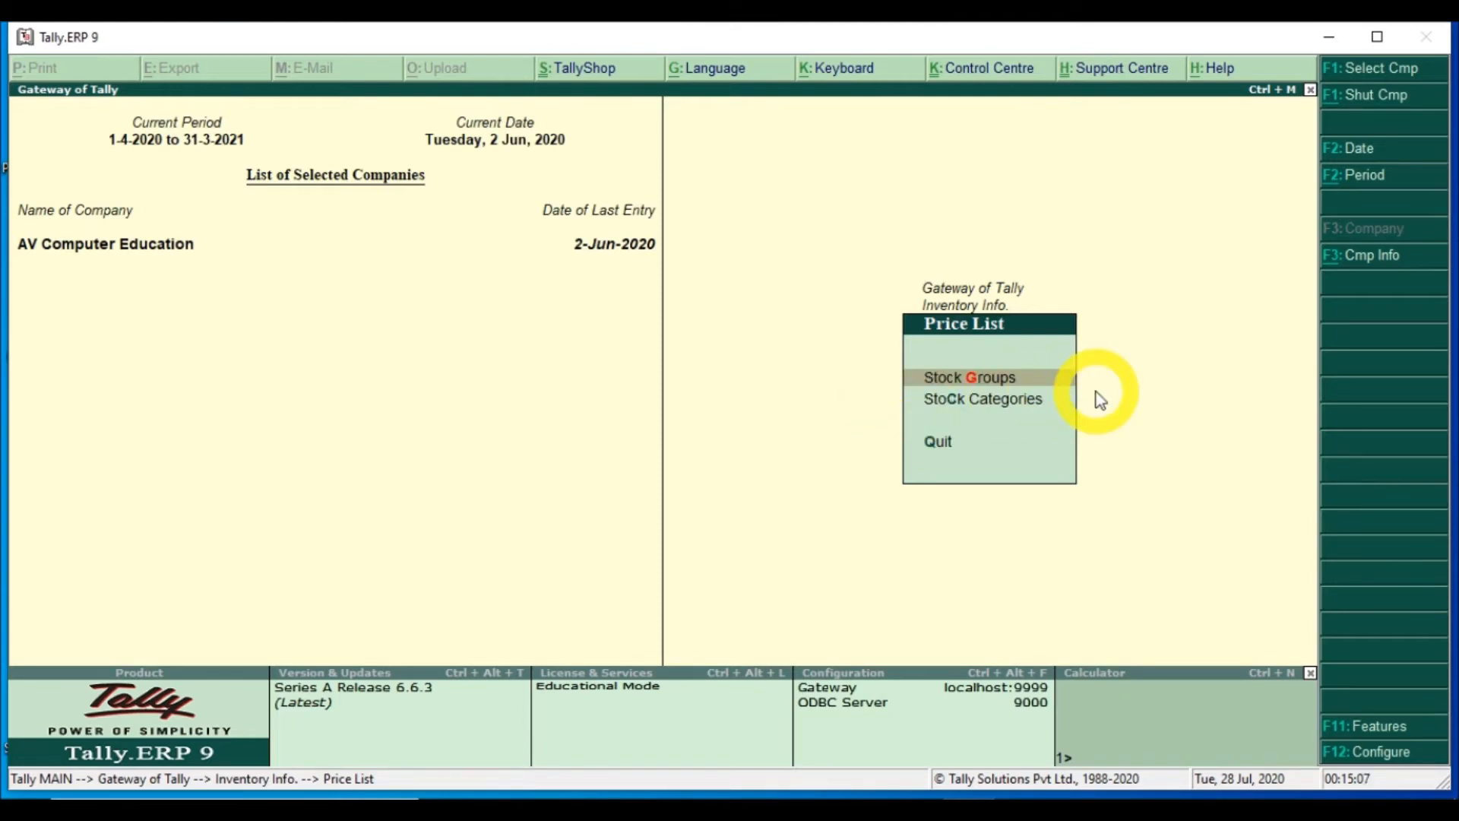
pyautogui.press('Return')
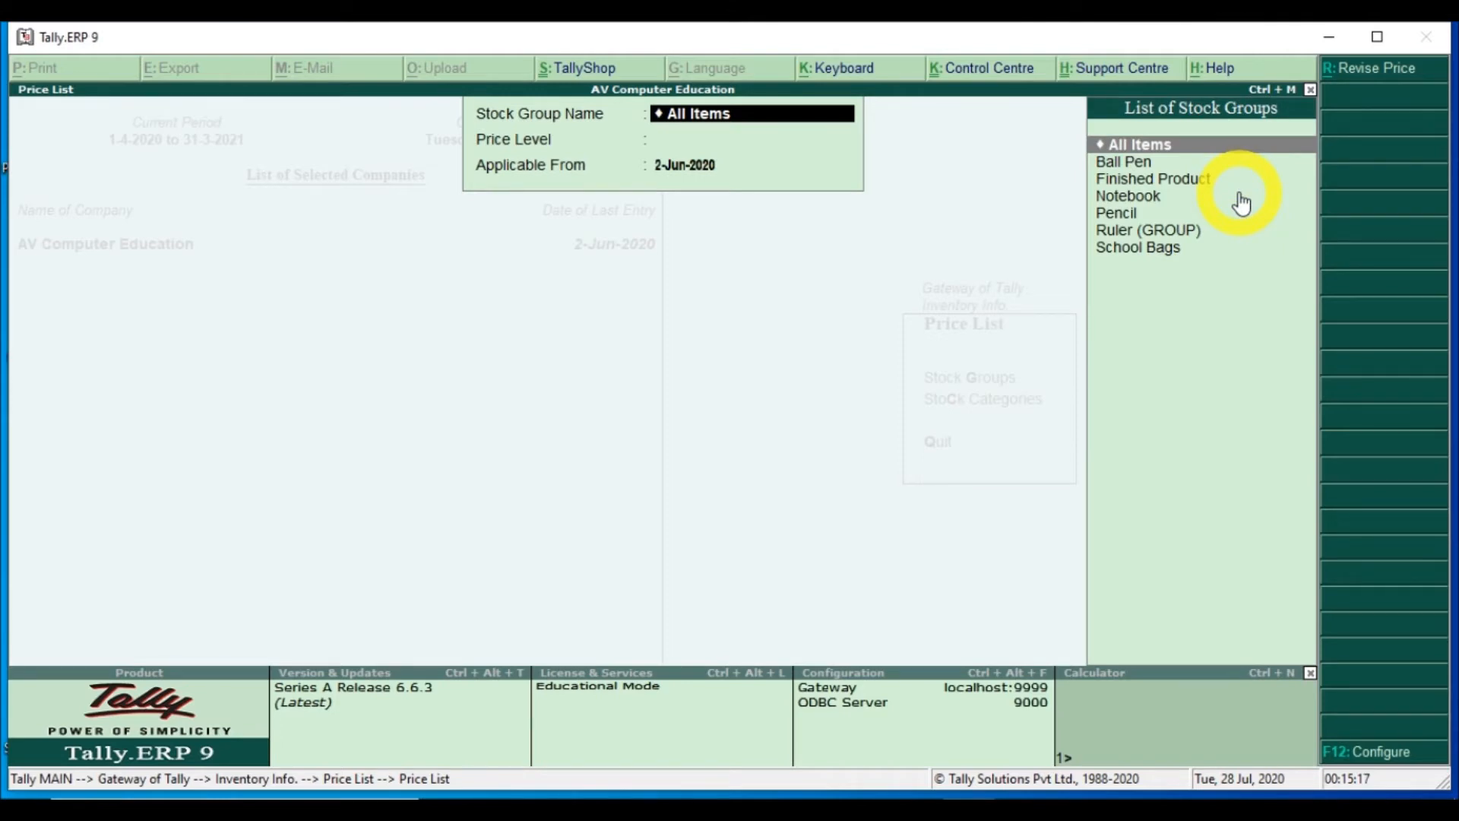
# - Choose the School Bags stock group and the Wholesale Price level for the price list
pyautogui.press('Down')
pyautogui.press('Down')
pyautogui.press('Down')
pyautogui.press('Down')
pyautogui.press('Down')
pyautogui.press('Down')
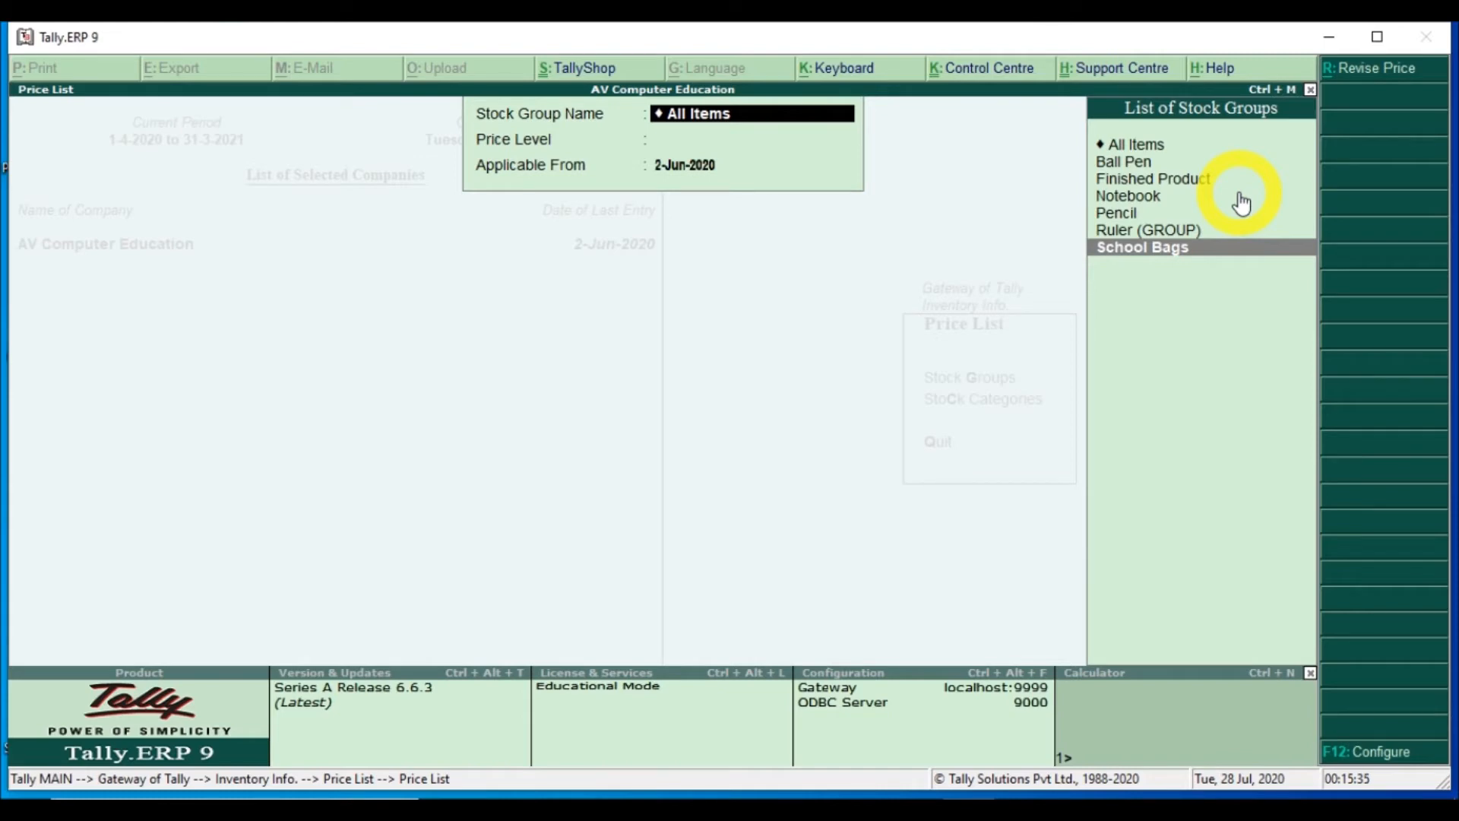
pyautogui.press('Return')
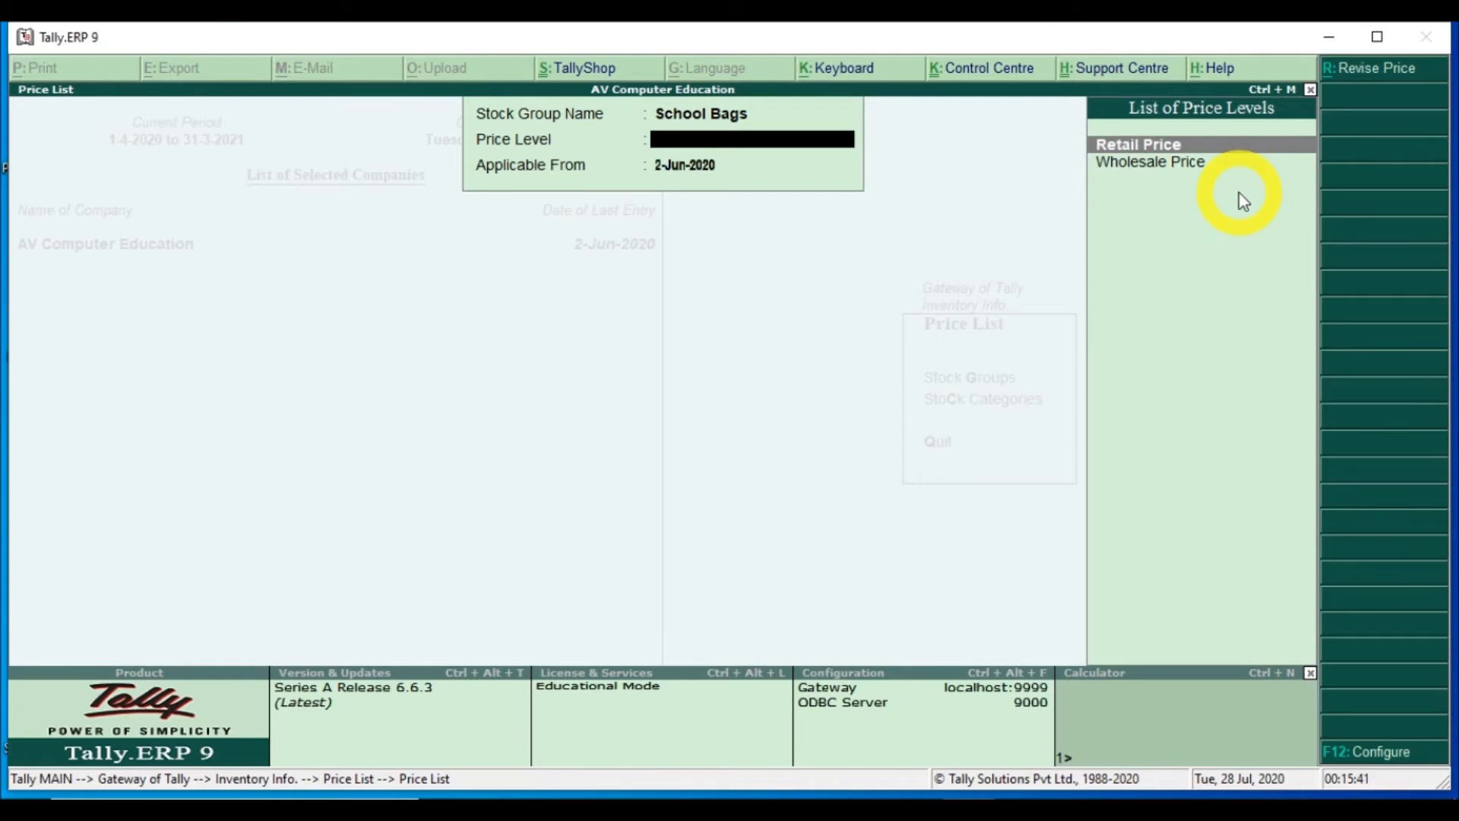
pyautogui.press('Down')
pyautogui.press('Return')
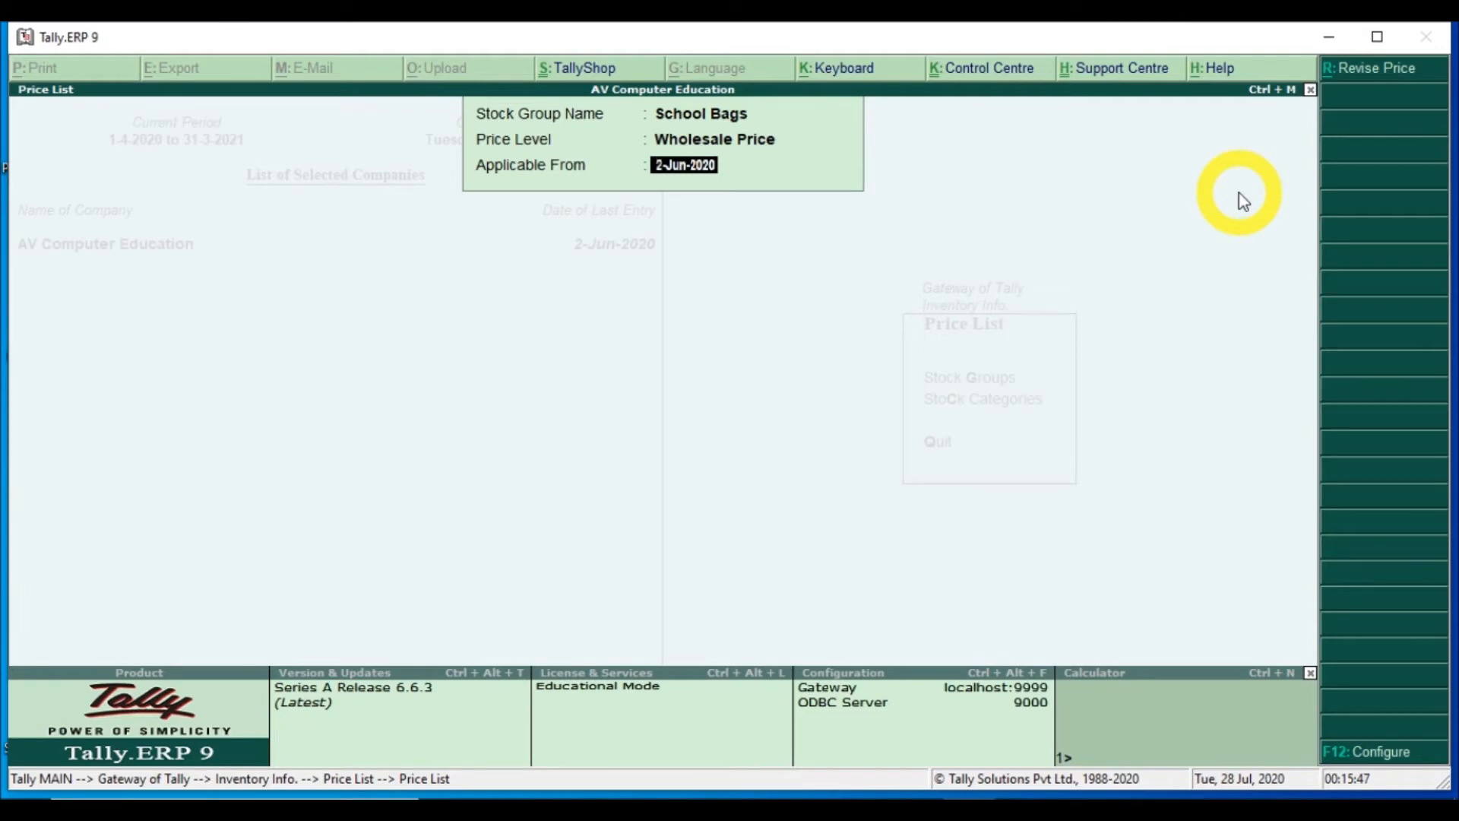
# - Keep 2-Jun-2020 as the applicable date and add Large Bags for less than 10 qty at a rate of 250 with 1% discount
pyautogui.press('Return')
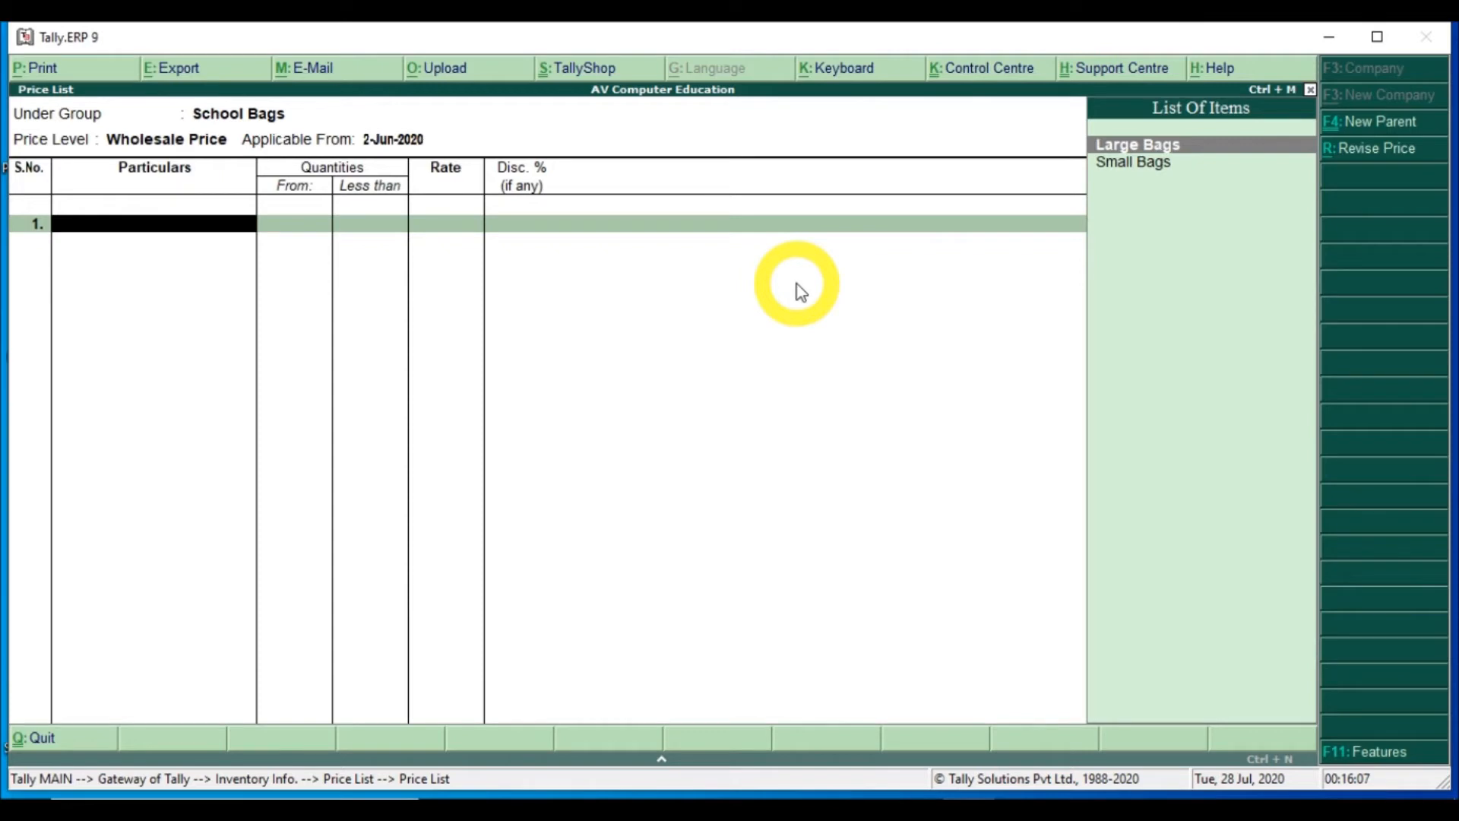
pyautogui.press('Return')
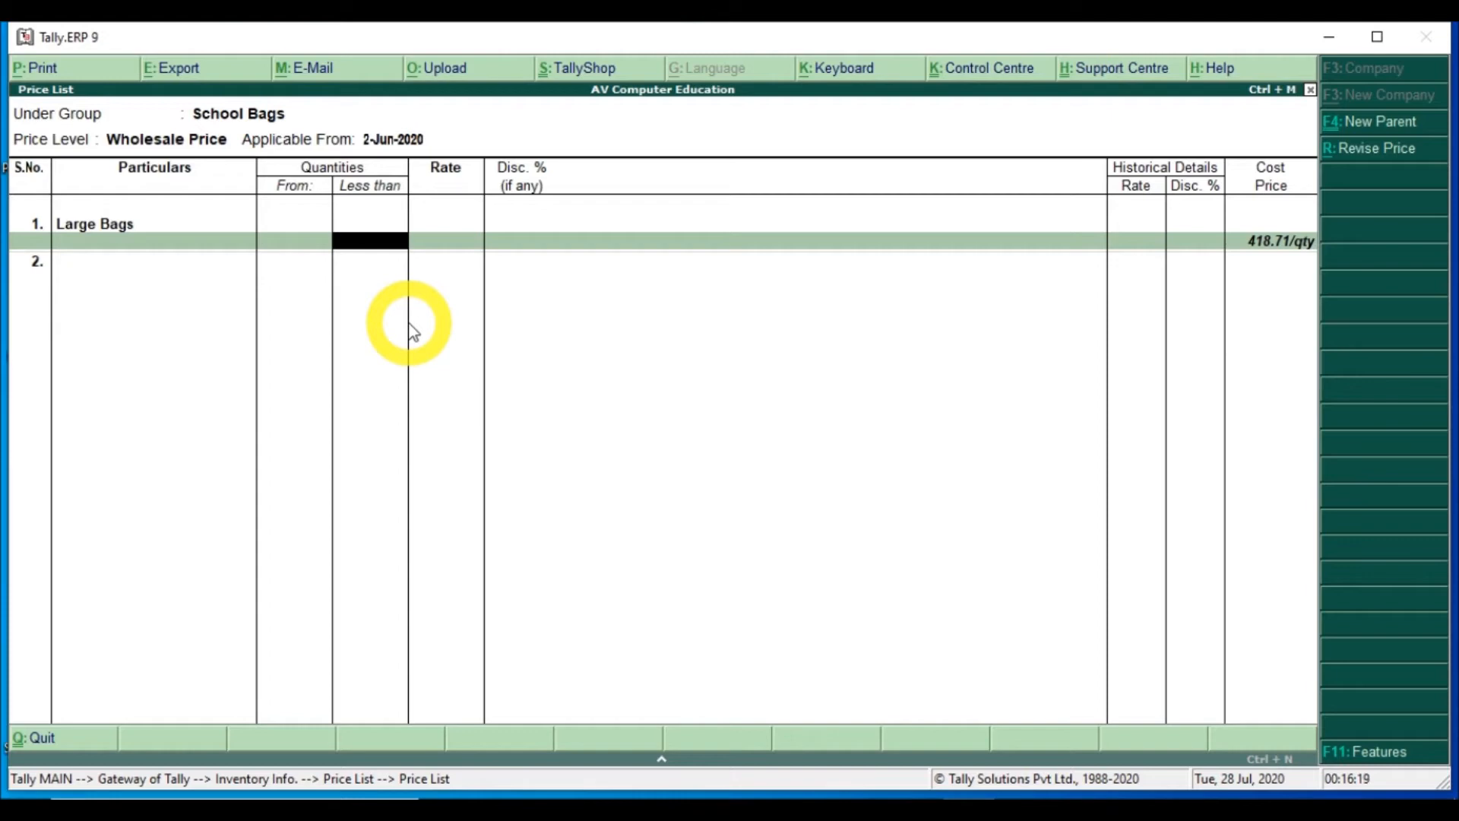
pyautogui.write('10')
pyautogui.press('Return')
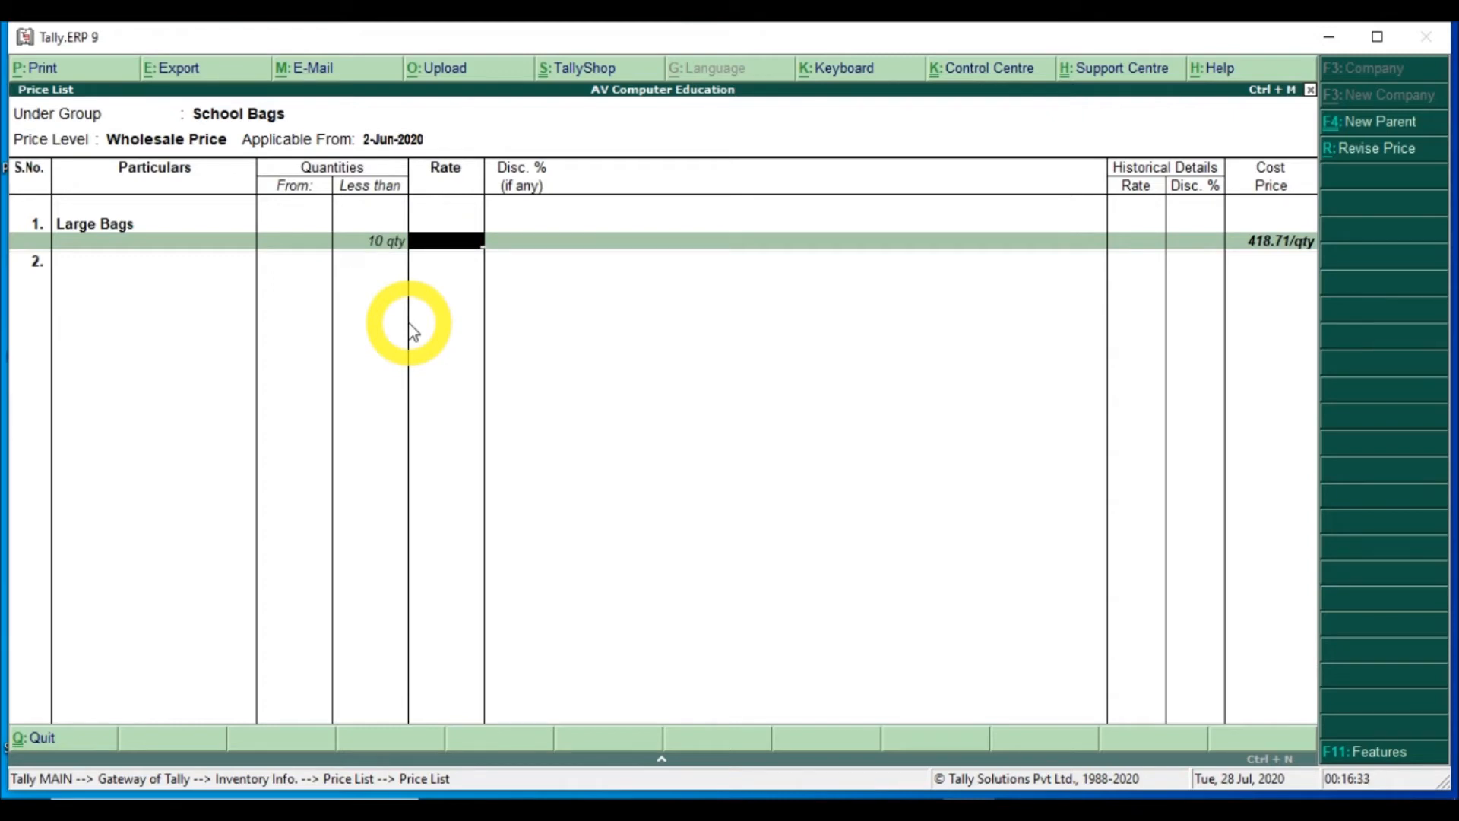
pyautogui.write('250')
pyautogui.press('Return')
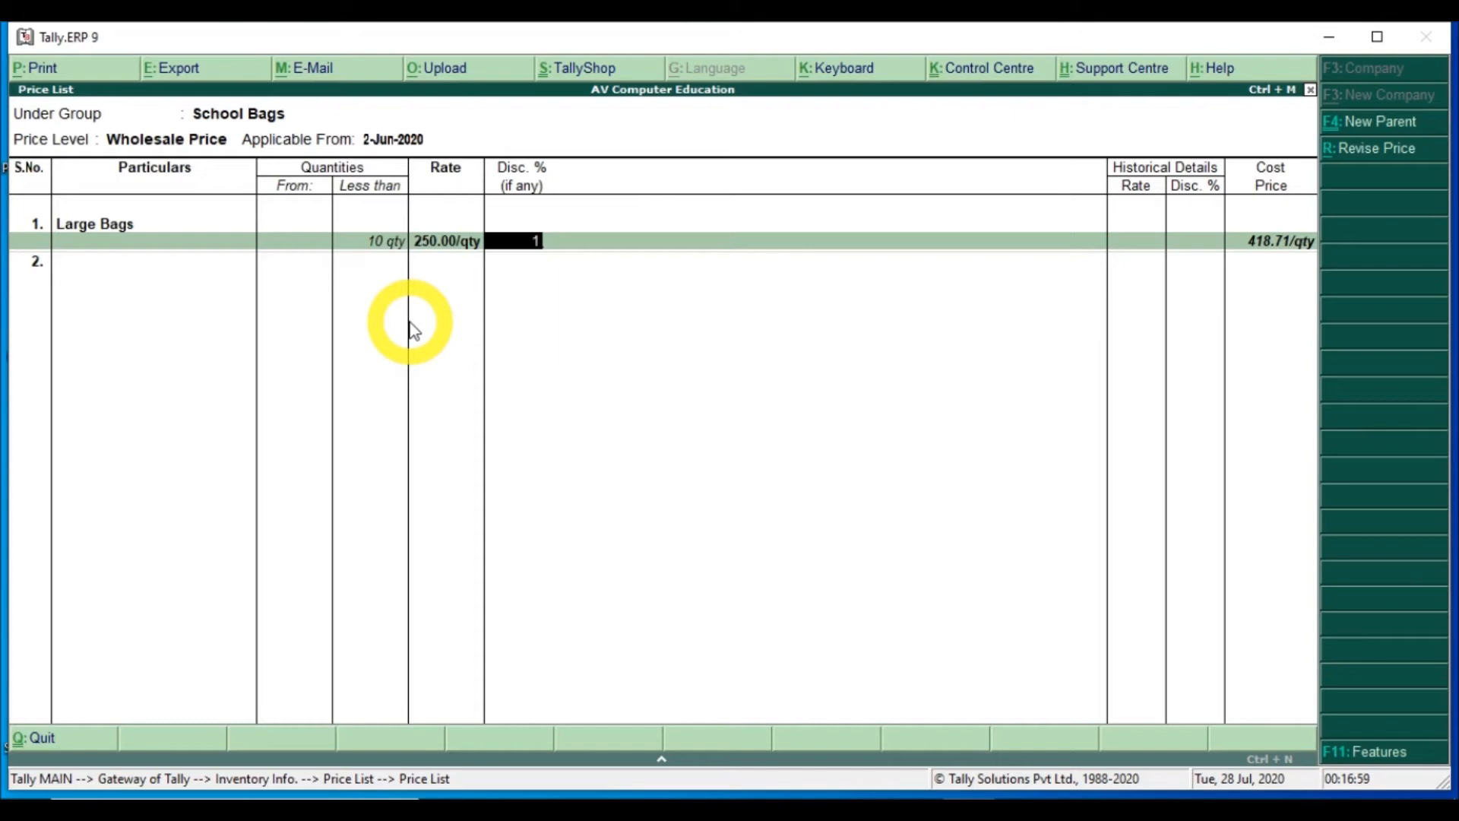
pyautogui.press('Return')
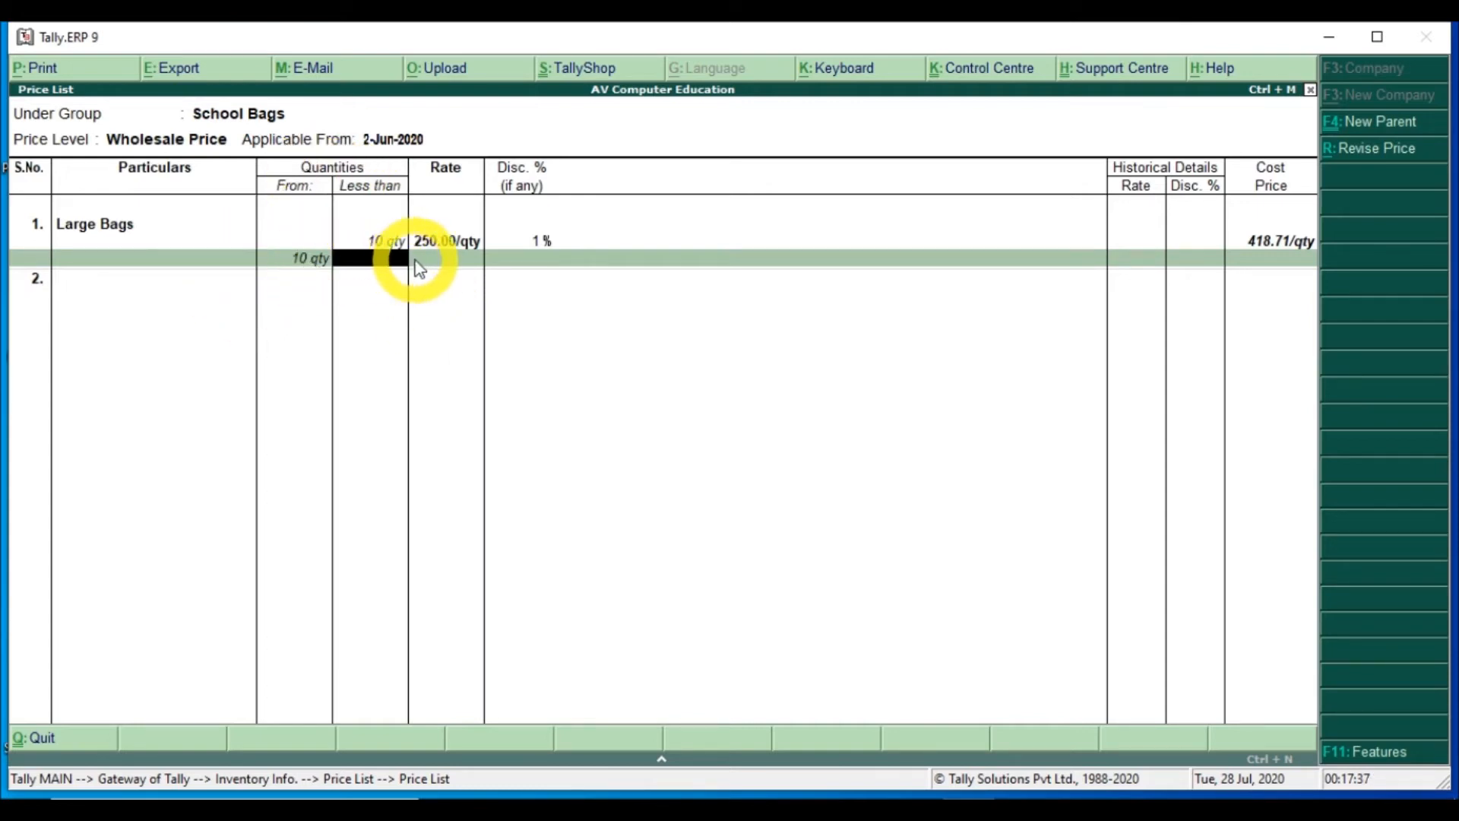
# - Add a Large Bags slab from 10 to less than 50 qty at a rate of 240 with 2% discount
pyautogui.write('50')
pyautogui.press('Return')
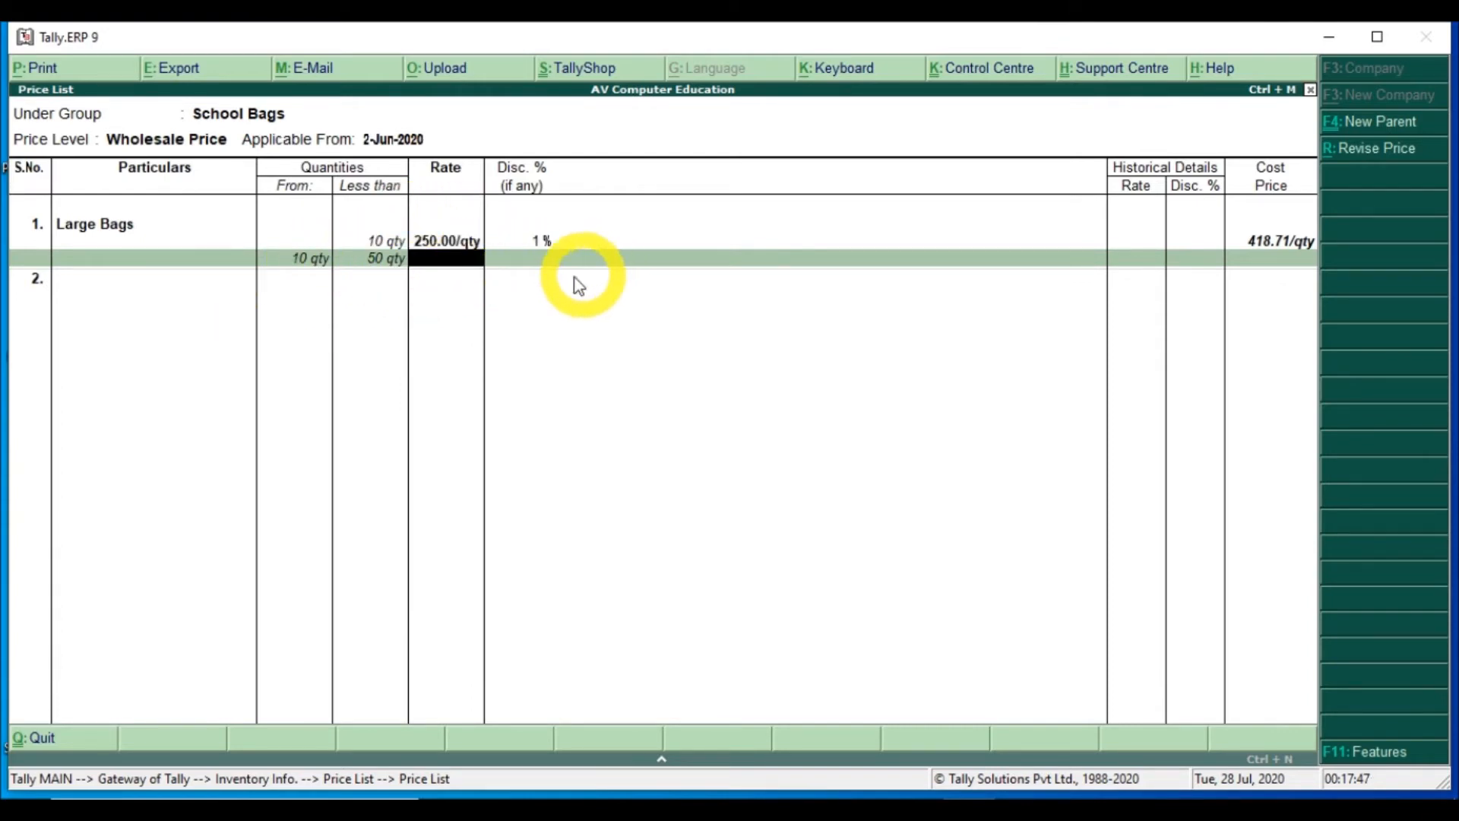
pyautogui.write('240')
pyautogui.press('Return')
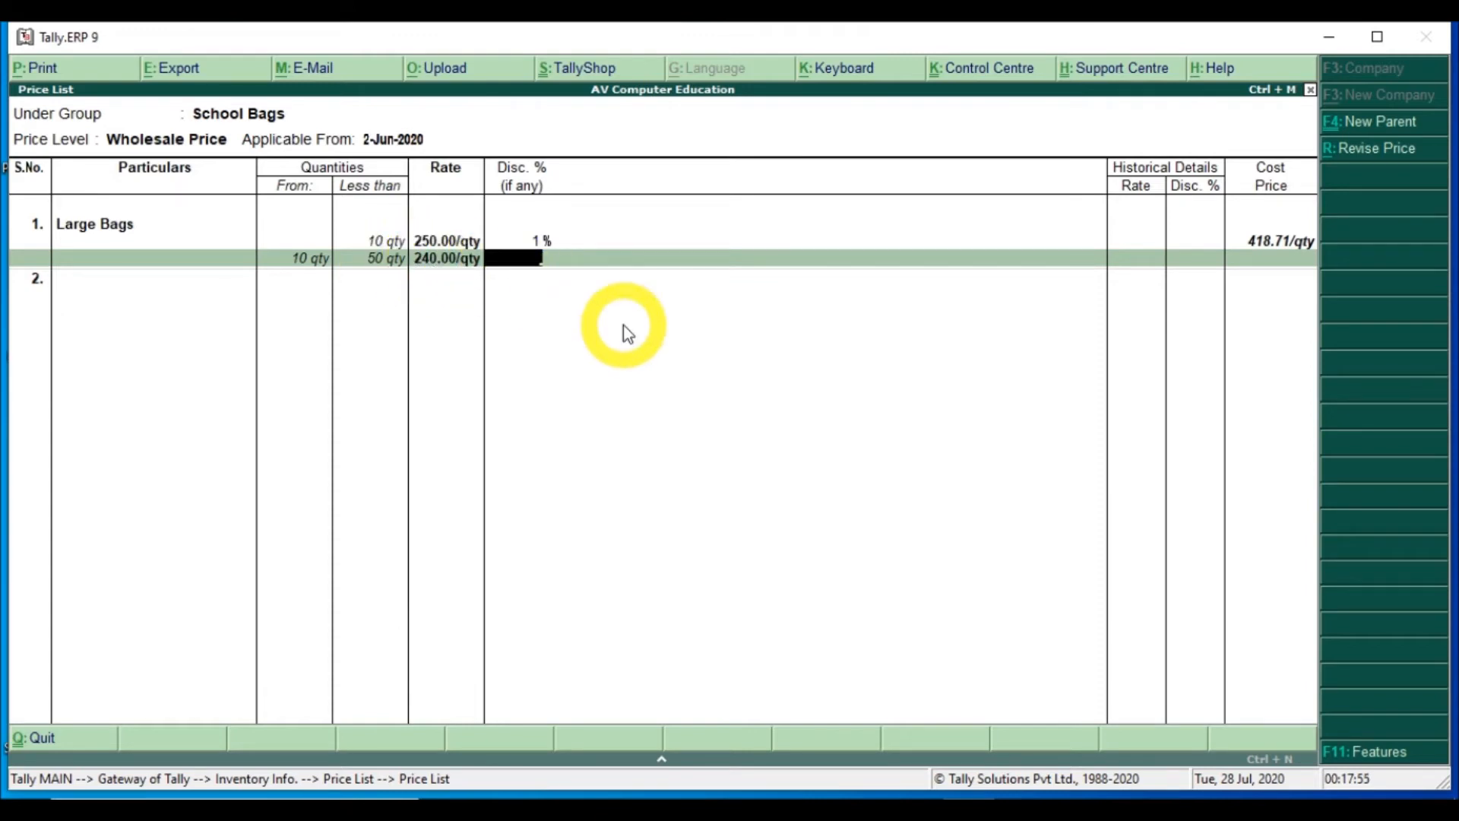
pyautogui.write('2')
pyautogui.press('Return')
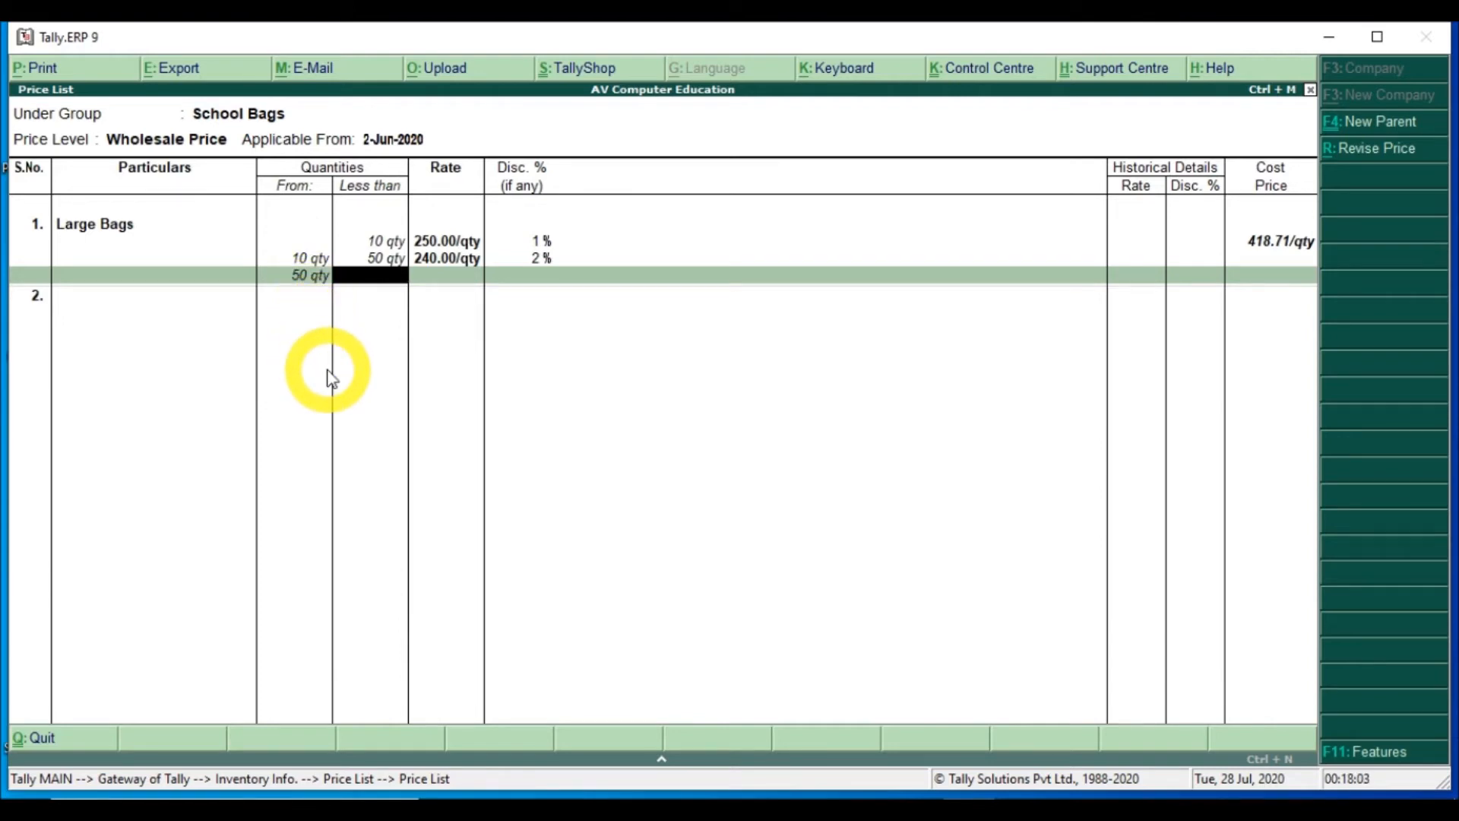
# - Add a Large Bags slab from 50 to less than 100 qty at 220 with 3% discount, leaving the slab from 100 qty blank
pyautogui.write('00')
pyautogui.press('Return')
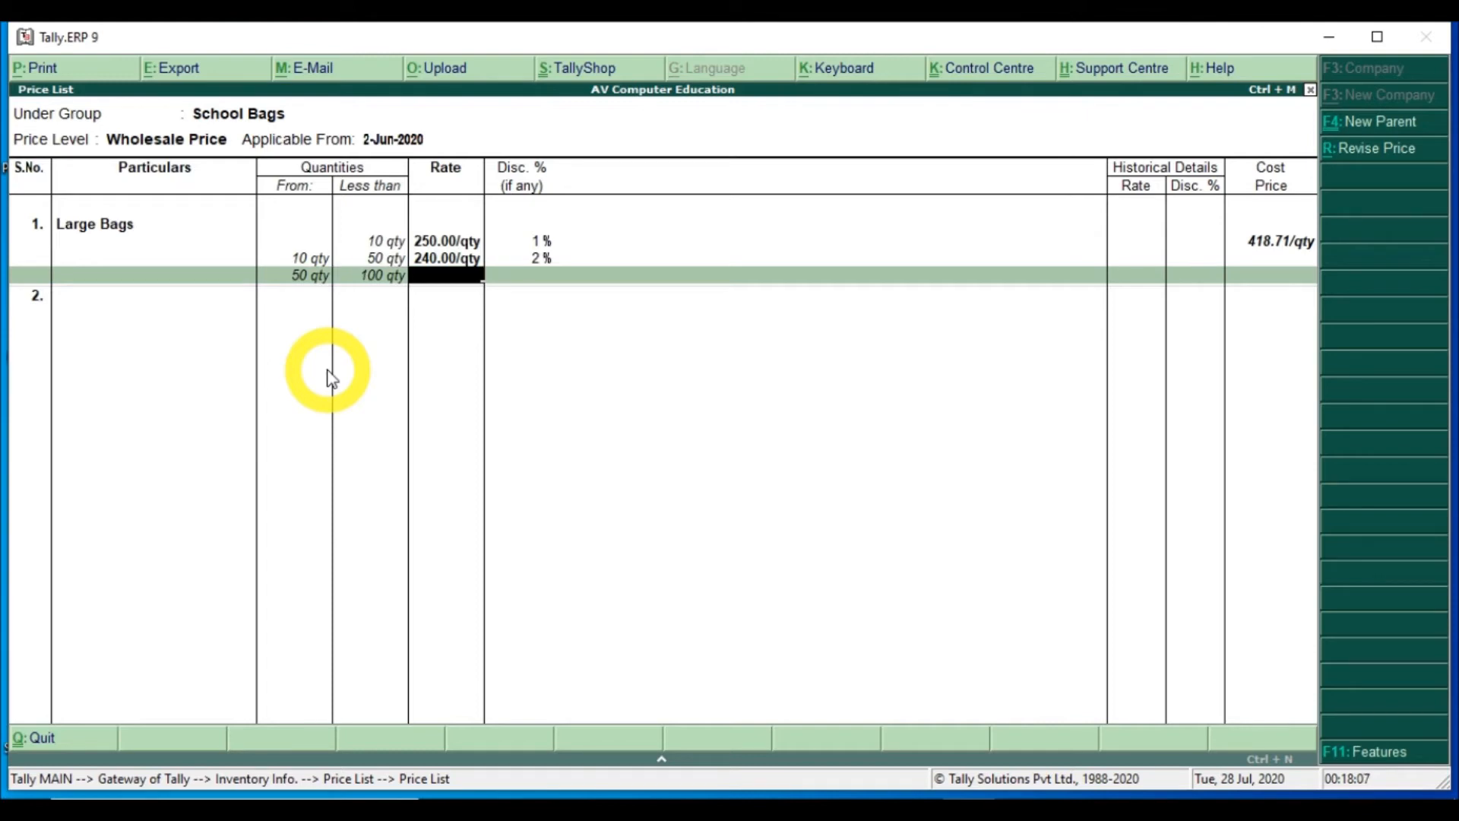
pyautogui.write('220')
pyautogui.press('Return')
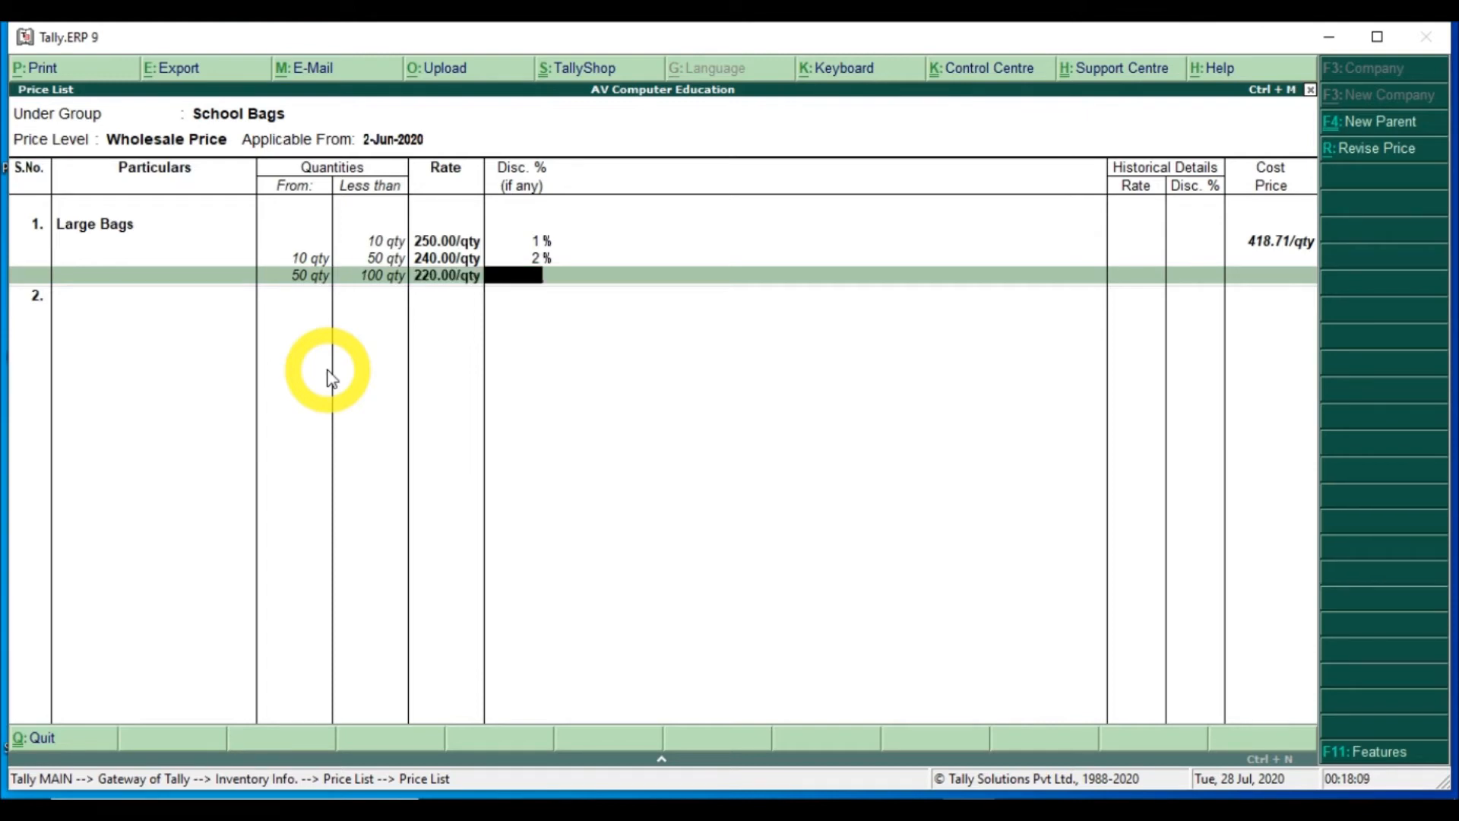
pyautogui.write('3')
pyautogui.press('Return')
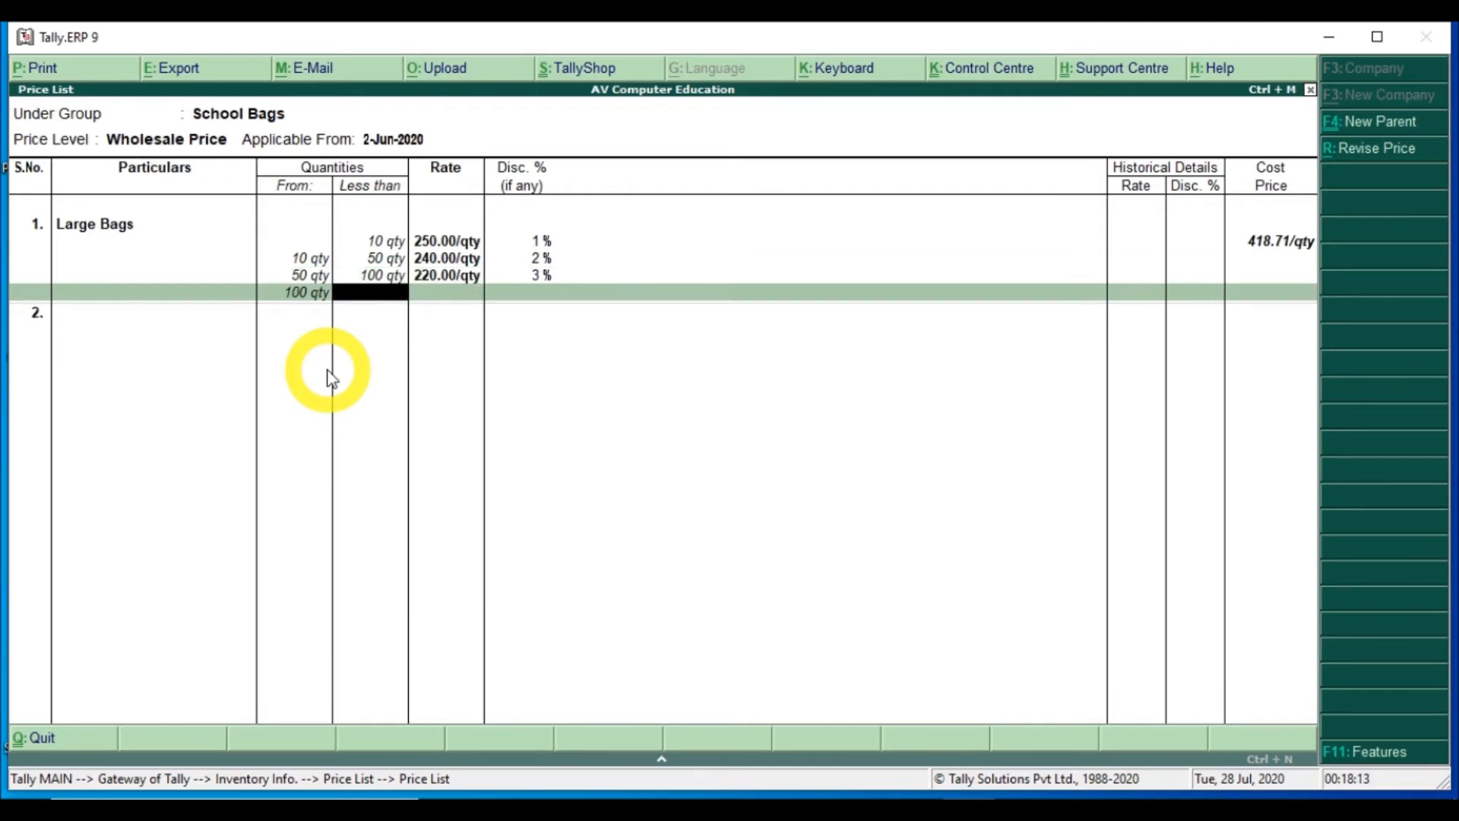
pyautogui.press('Return')
pyautogui.press('Return')
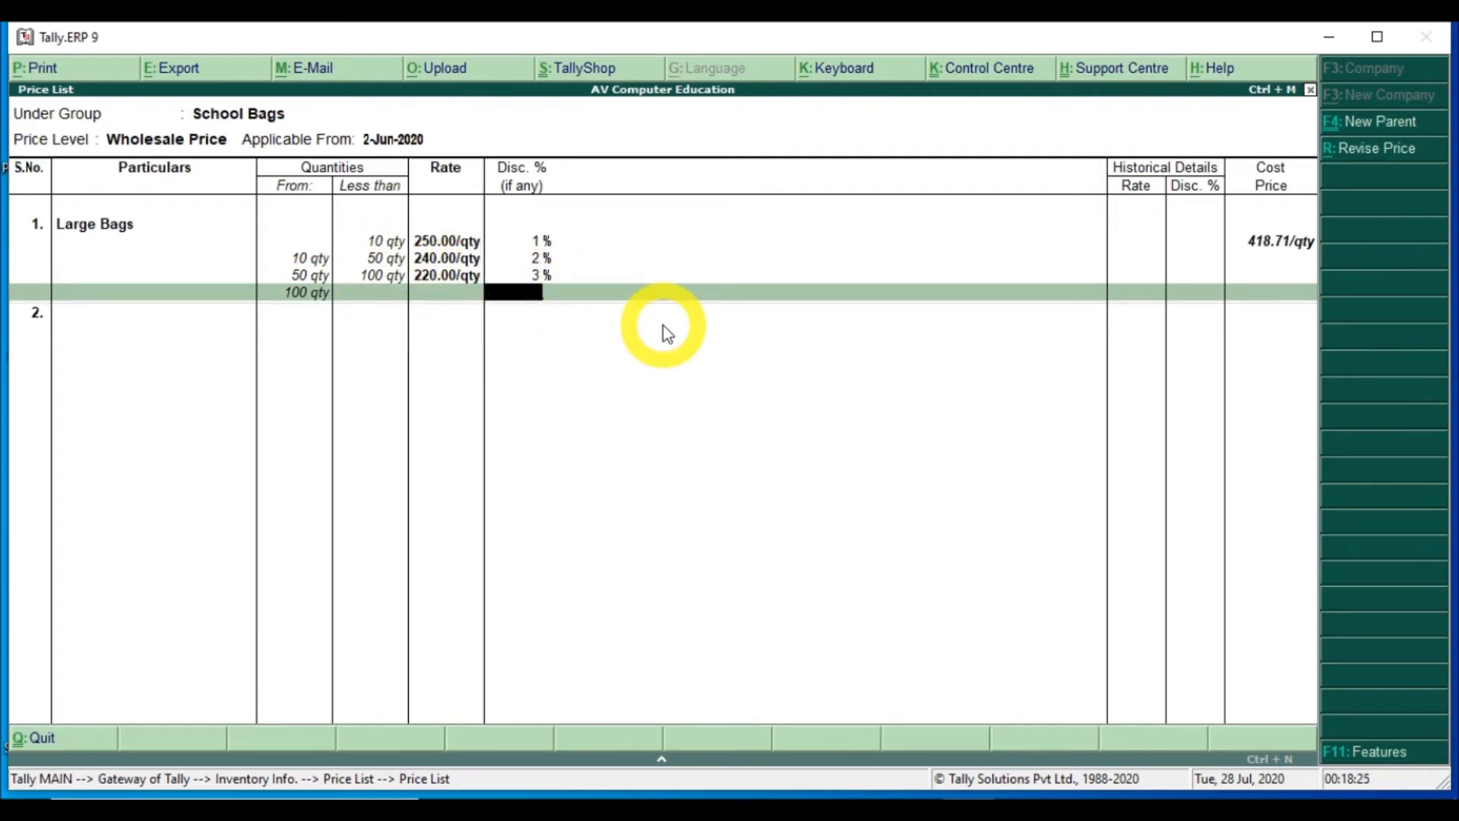
pyautogui.press('Return')
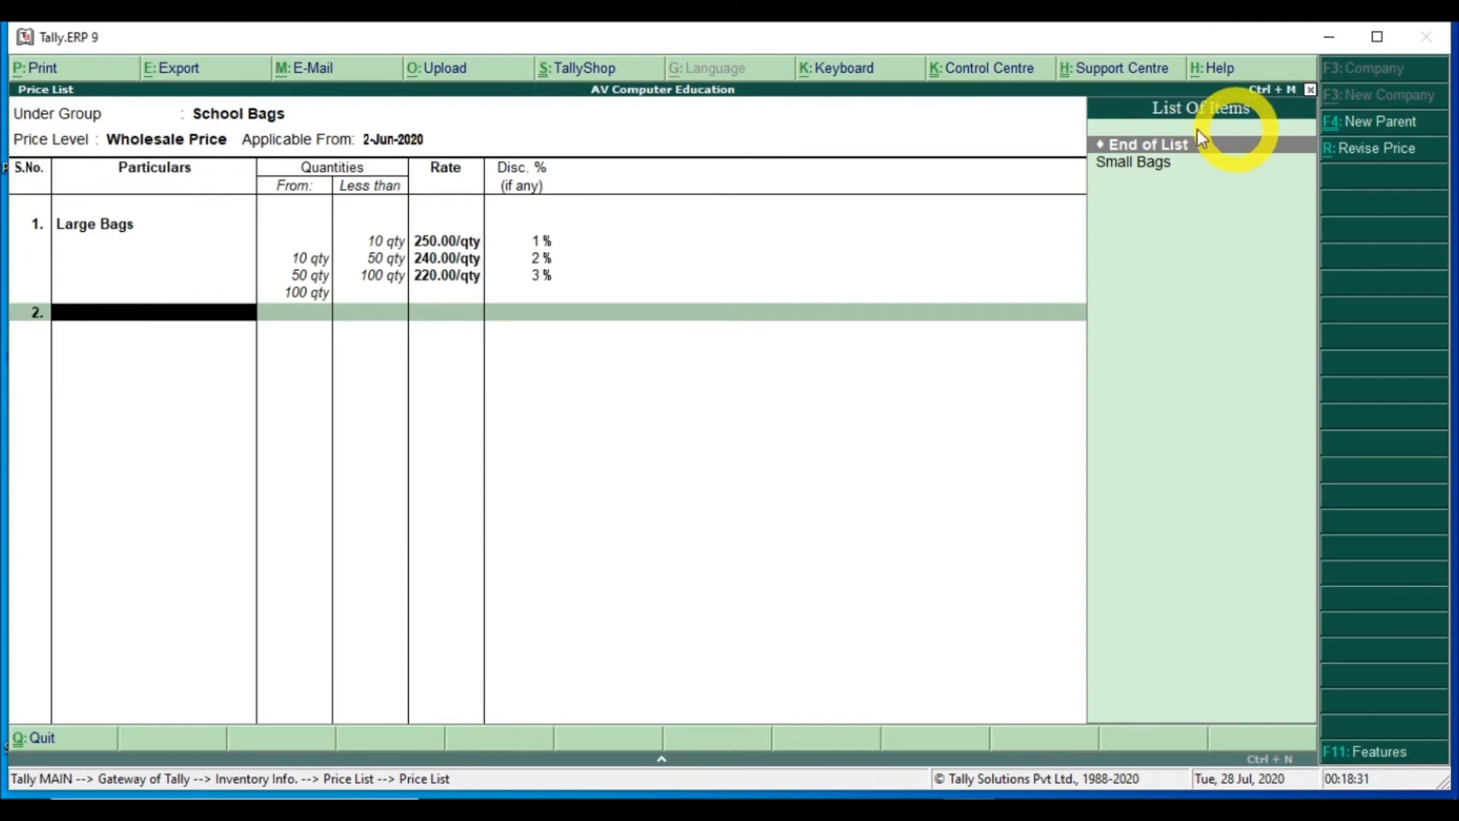
# - Add Small Bags to the price list for less than 10 qty at a rate of 400 with 1% discount
pyautogui.click(1181, 177)
pyautogui.click(1182, 177)
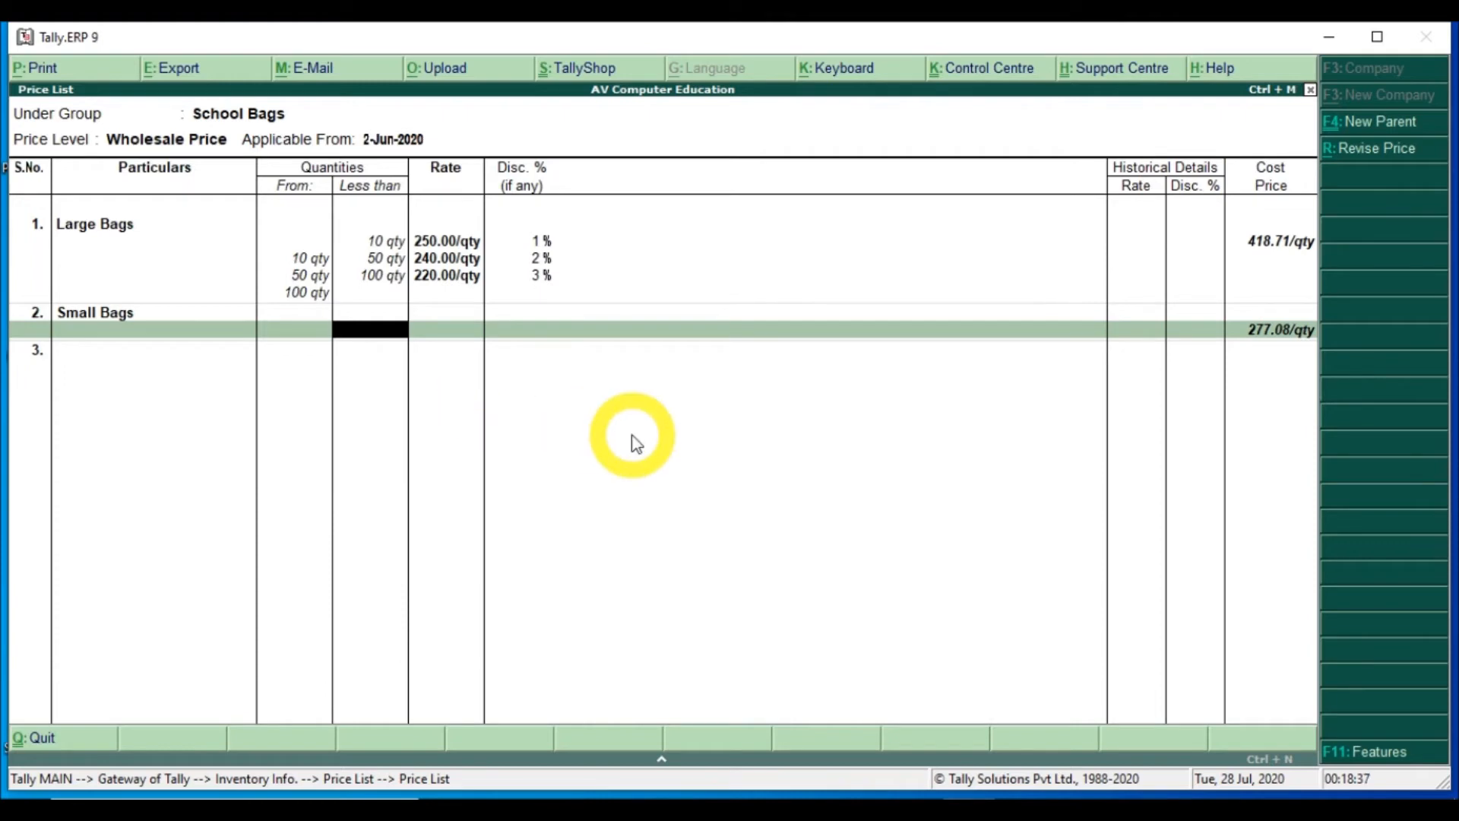
pyautogui.write('400')
pyautogui.press('Return')
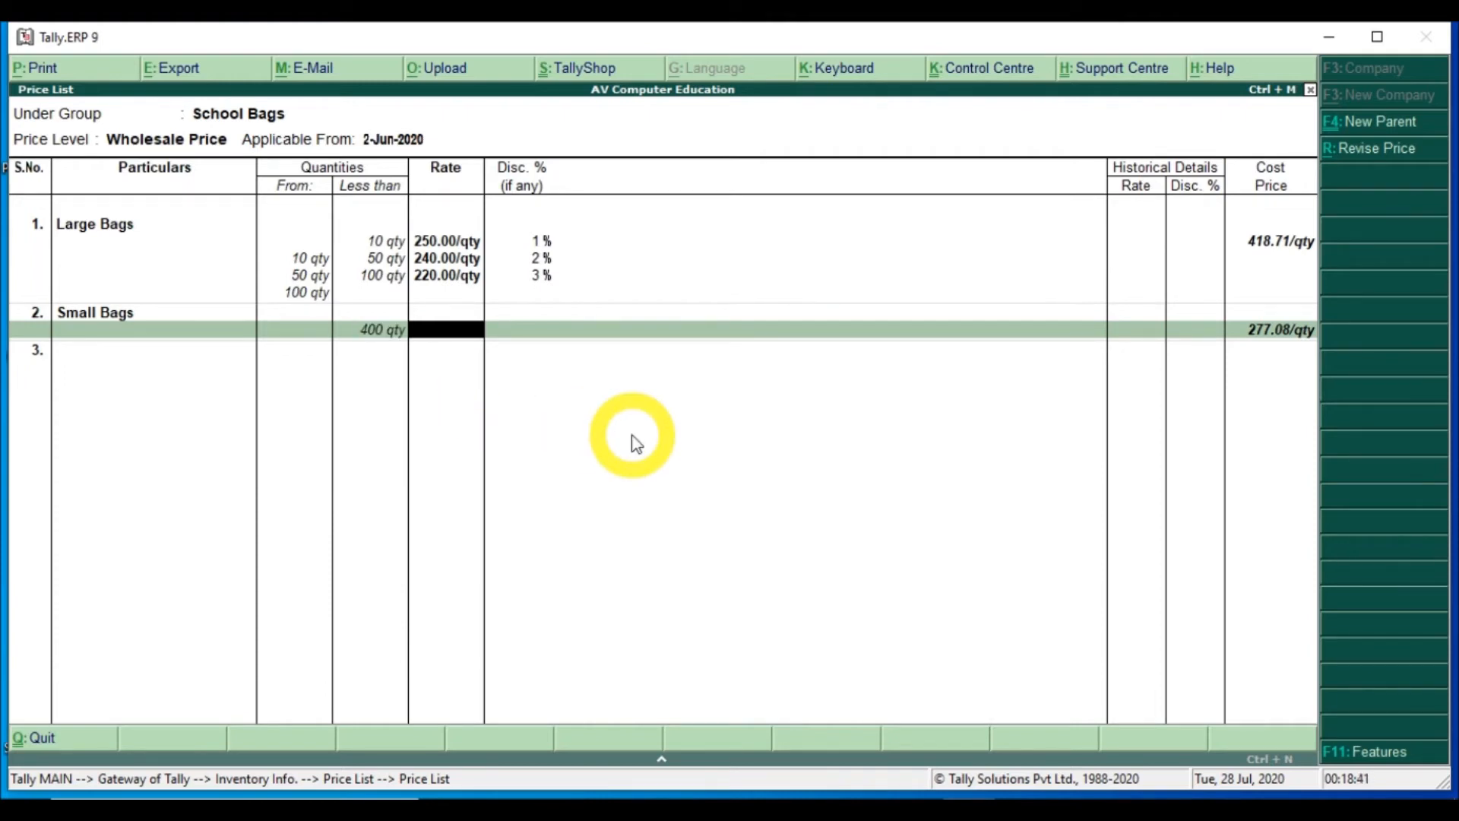
pyautogui.press('BackSpace')
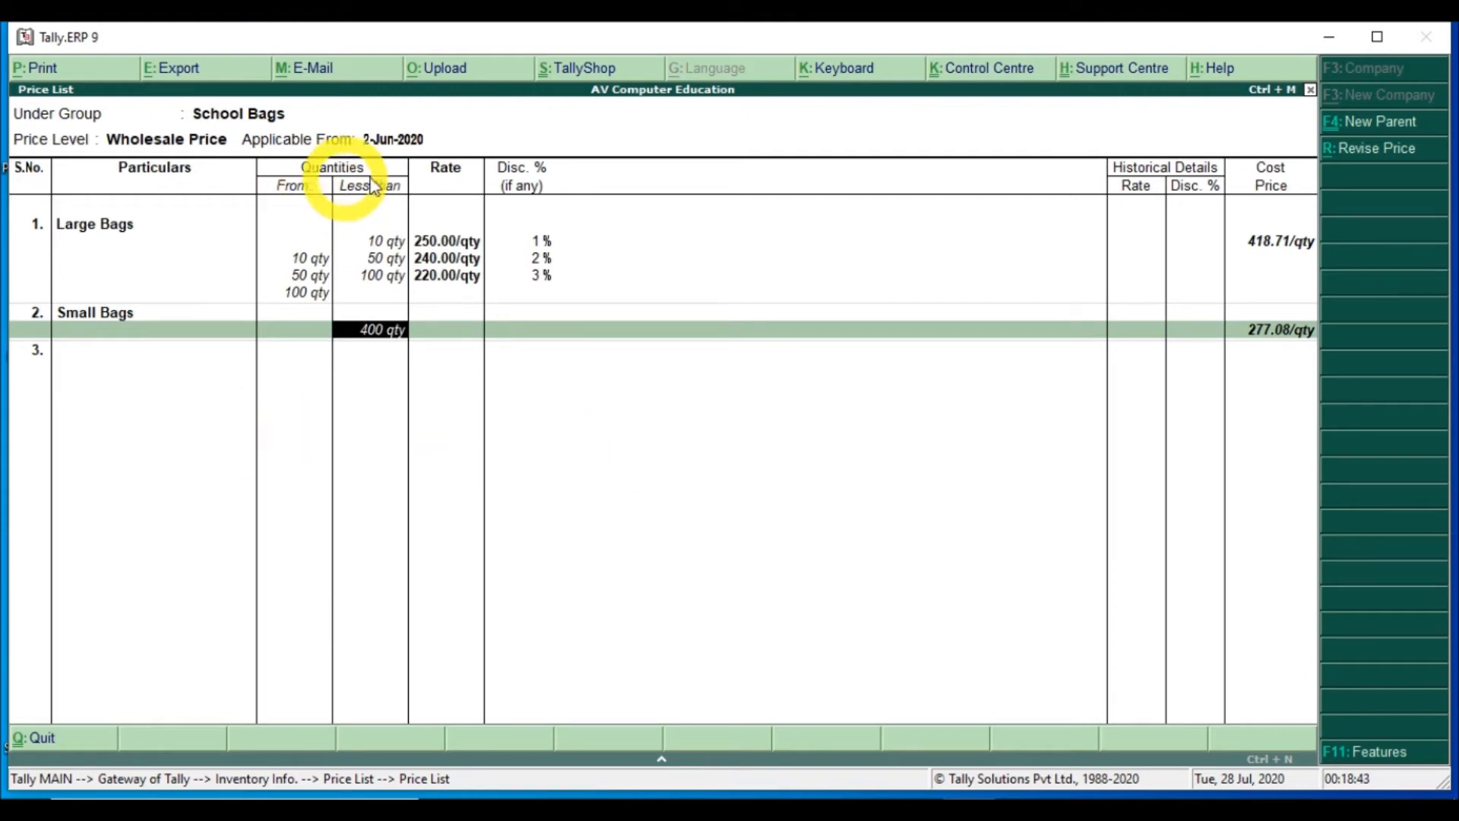
pyautogui.write('10')
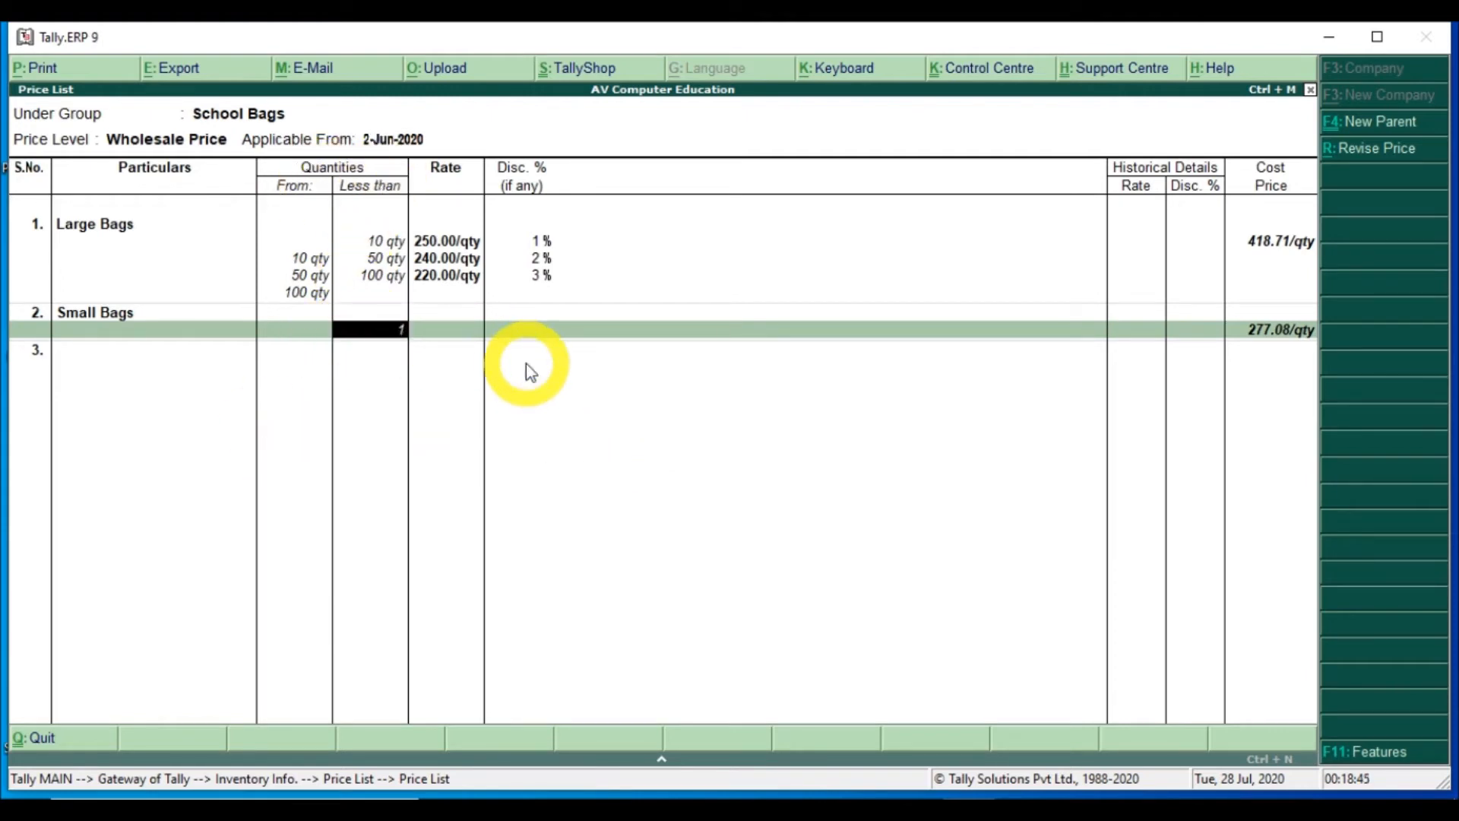
pyautogui.press('Return')
pyautogui.write('400')
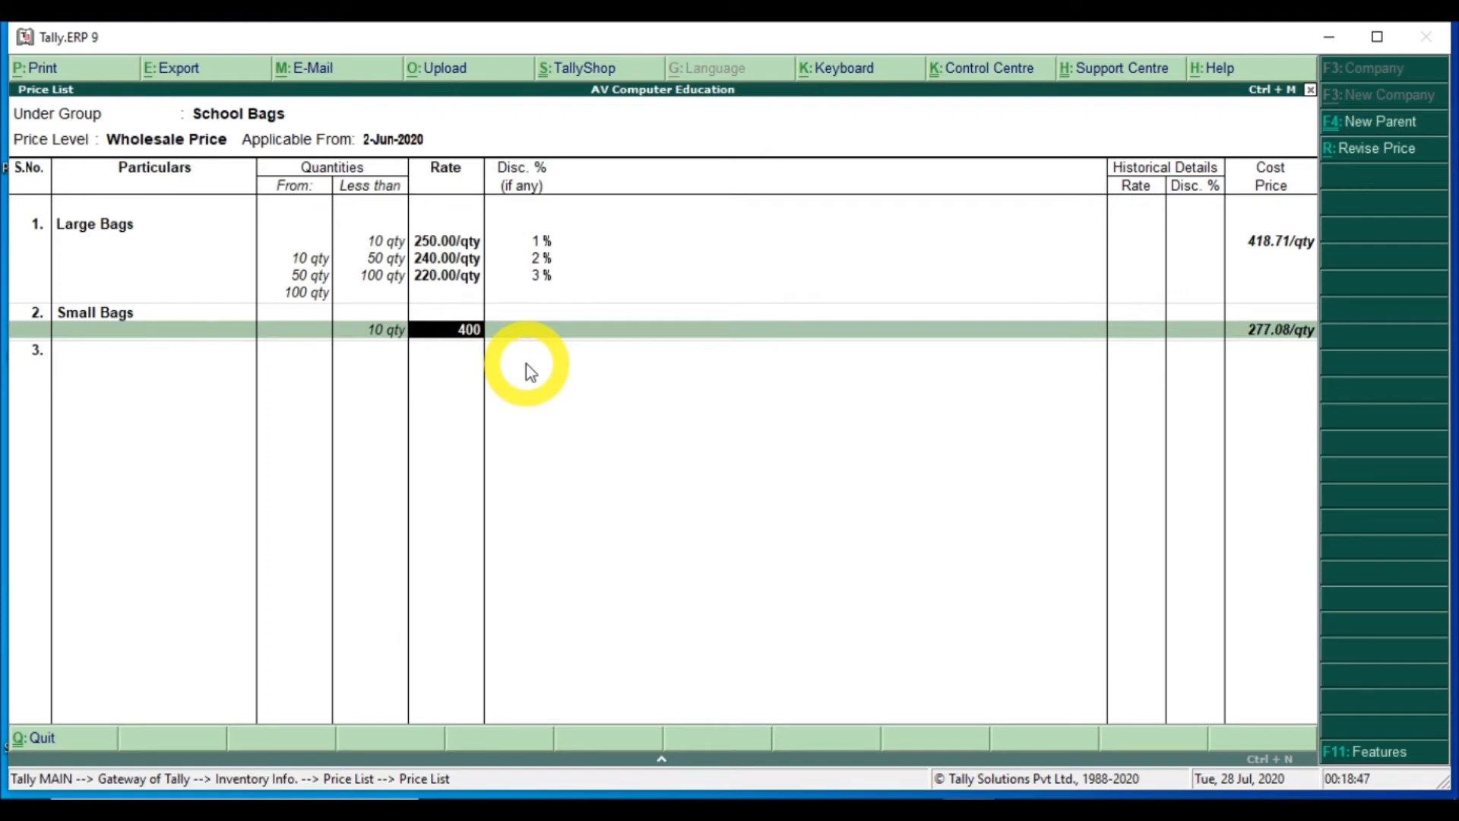
pyautogui.press('Return')
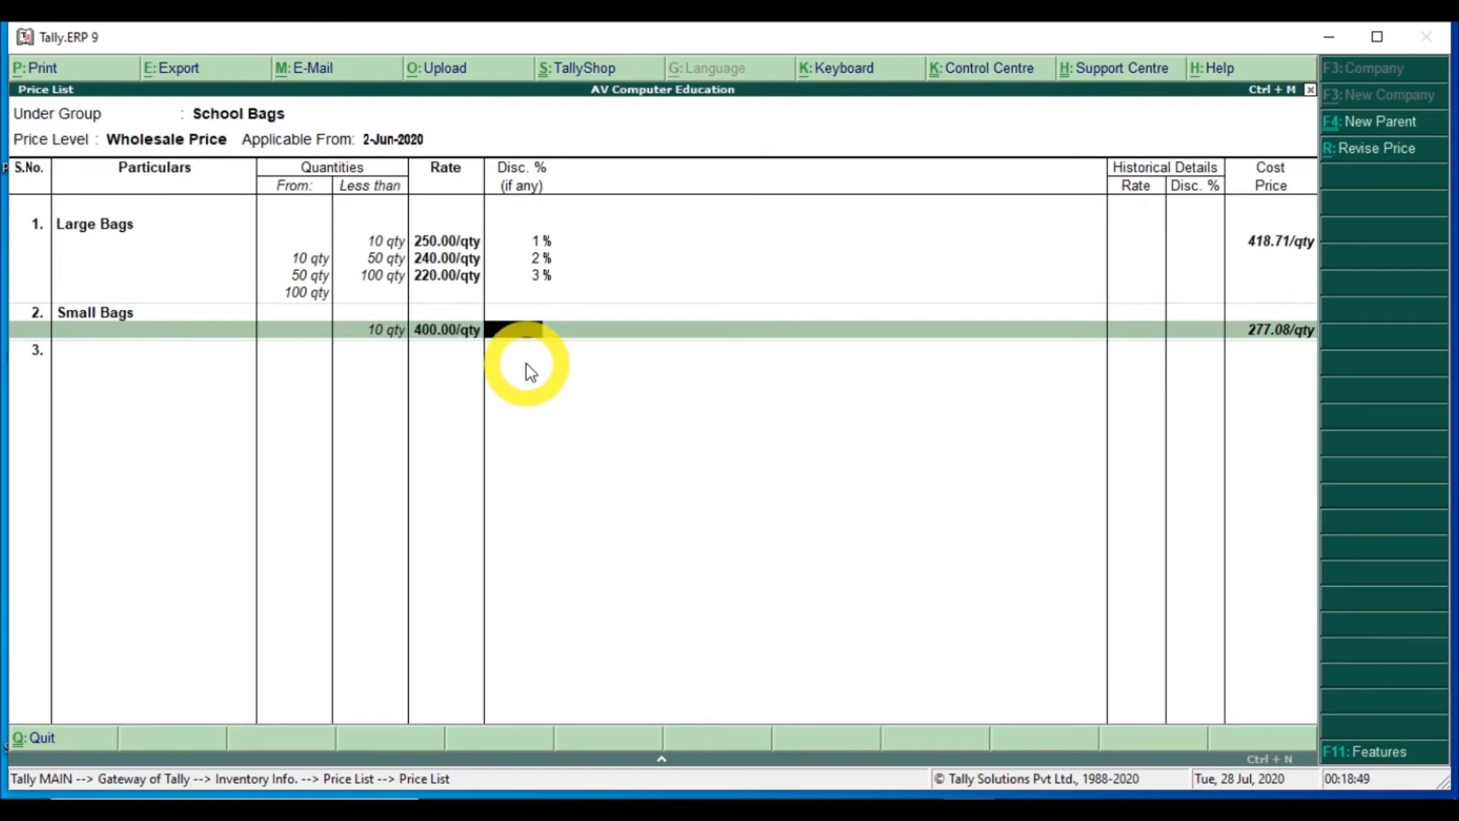
pyautogui.press('Return')
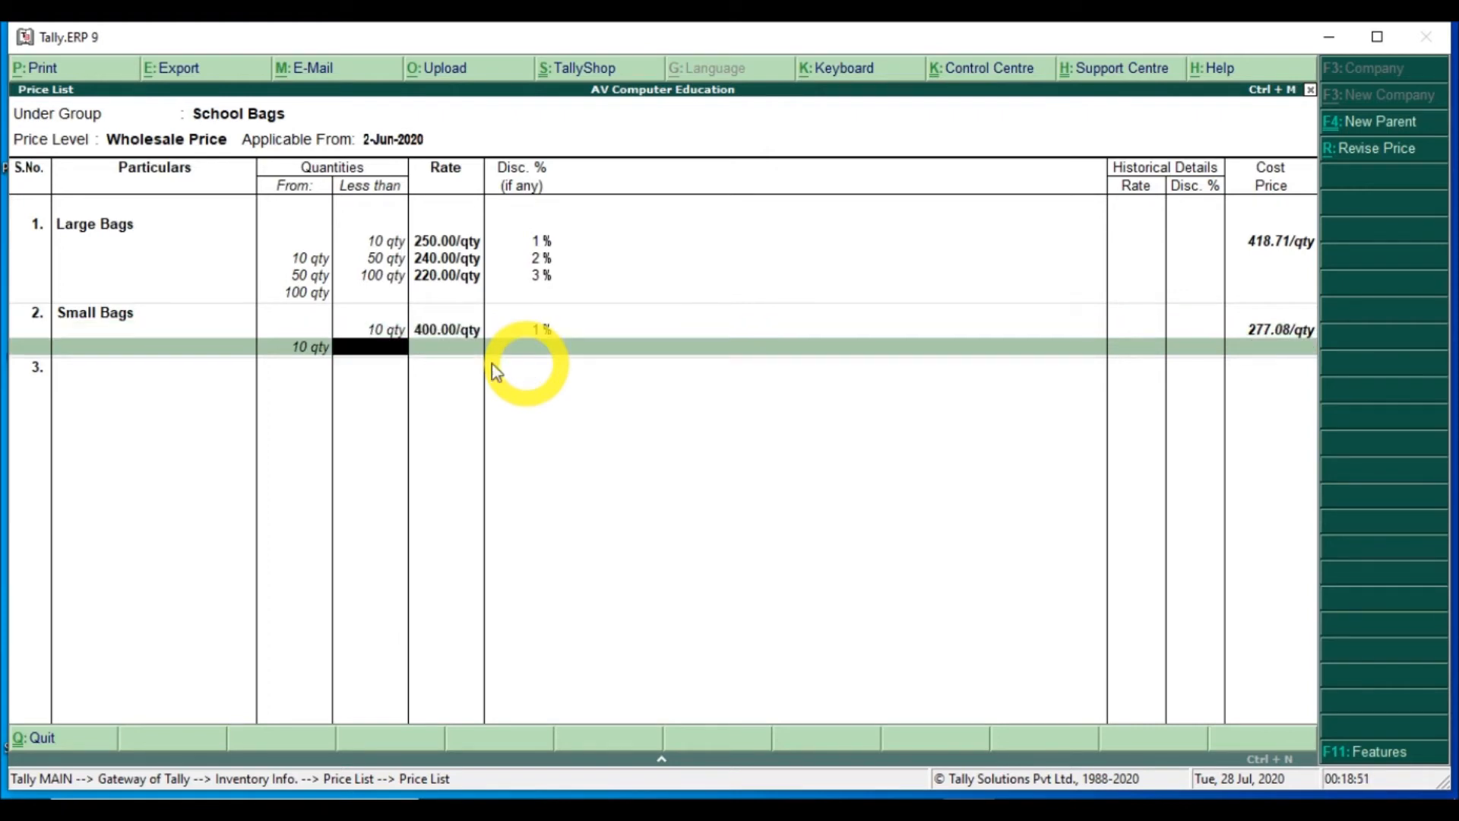
# - Add a Small Bags slab from 10 to less than 50 qty at a rate of 390 with 2% discount
pyautogui.write('50')
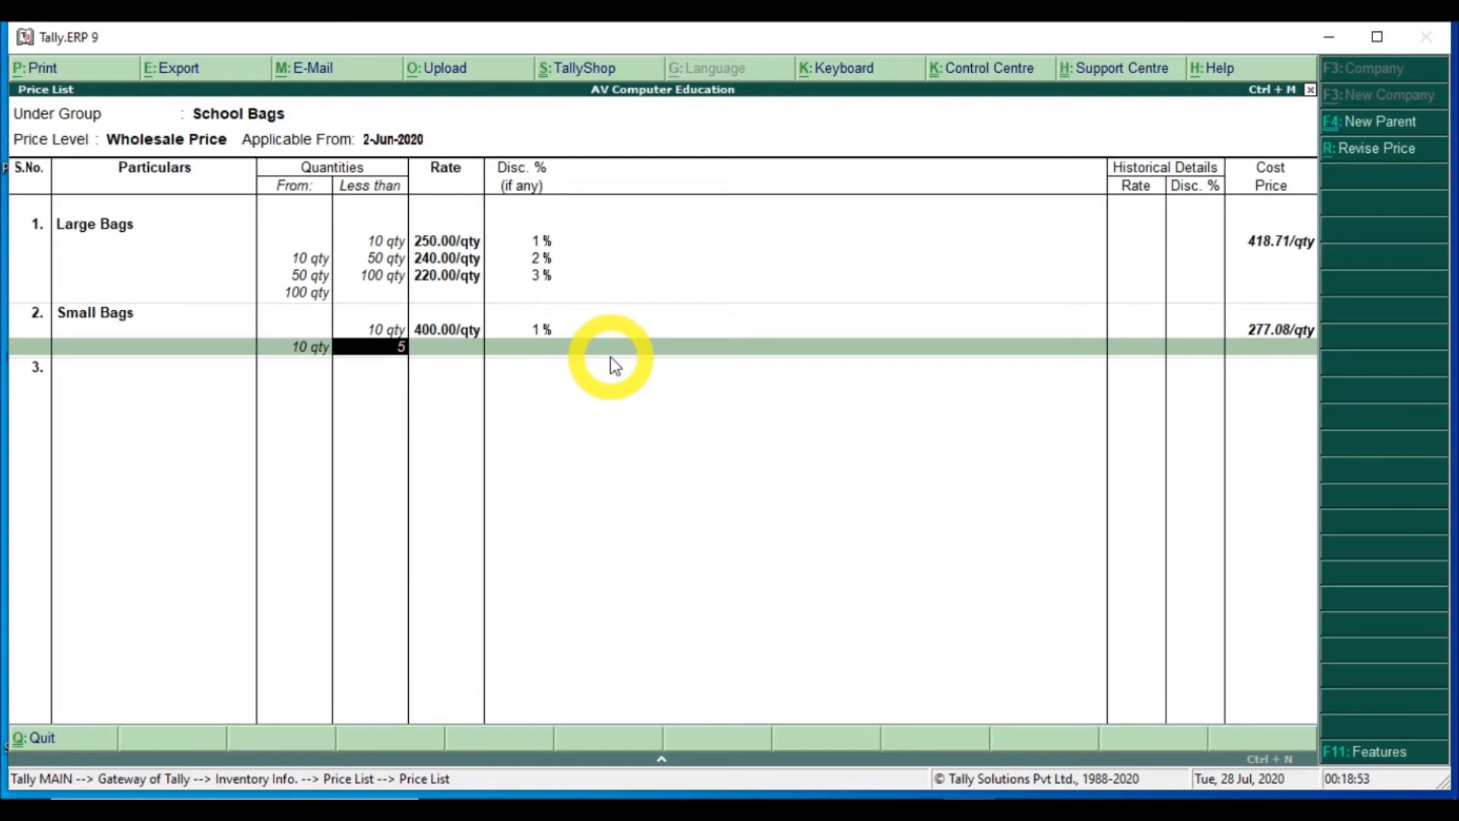
pyautogui.press('Return')
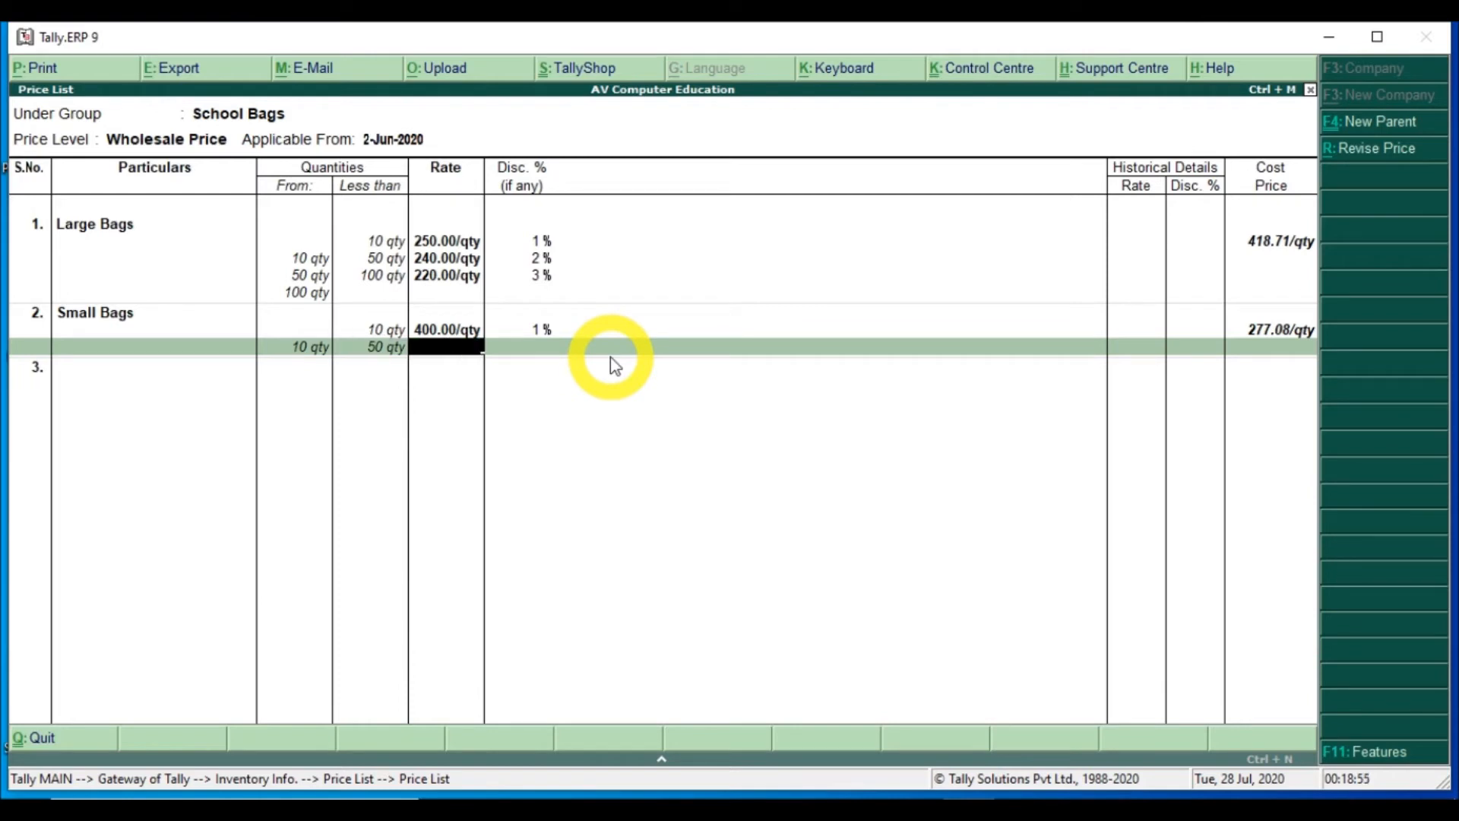
pyautogui.write('390')
pyautogui.press('Return')
pyautogui.write('2')
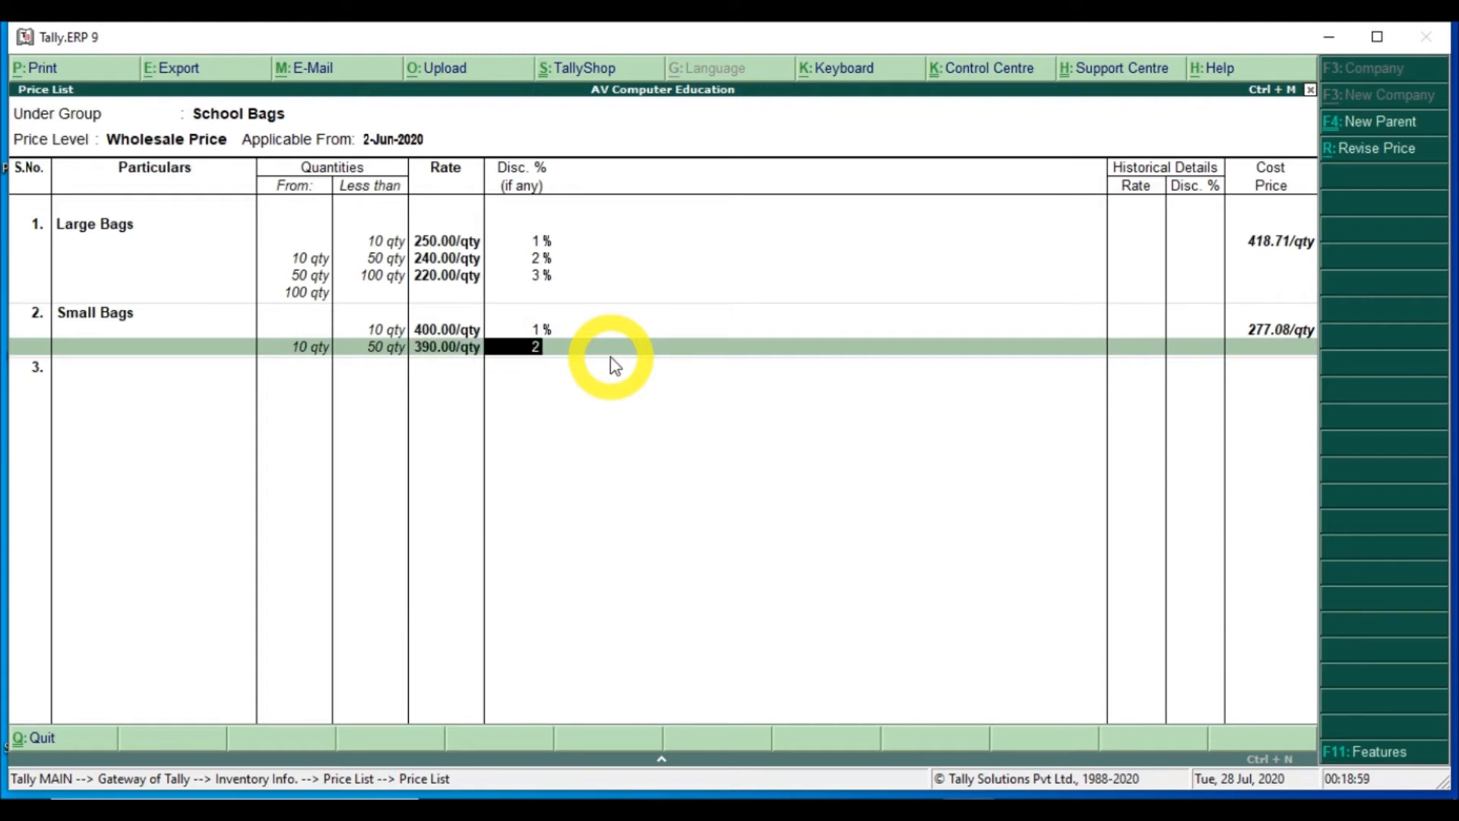
pyautogui.press('Return')
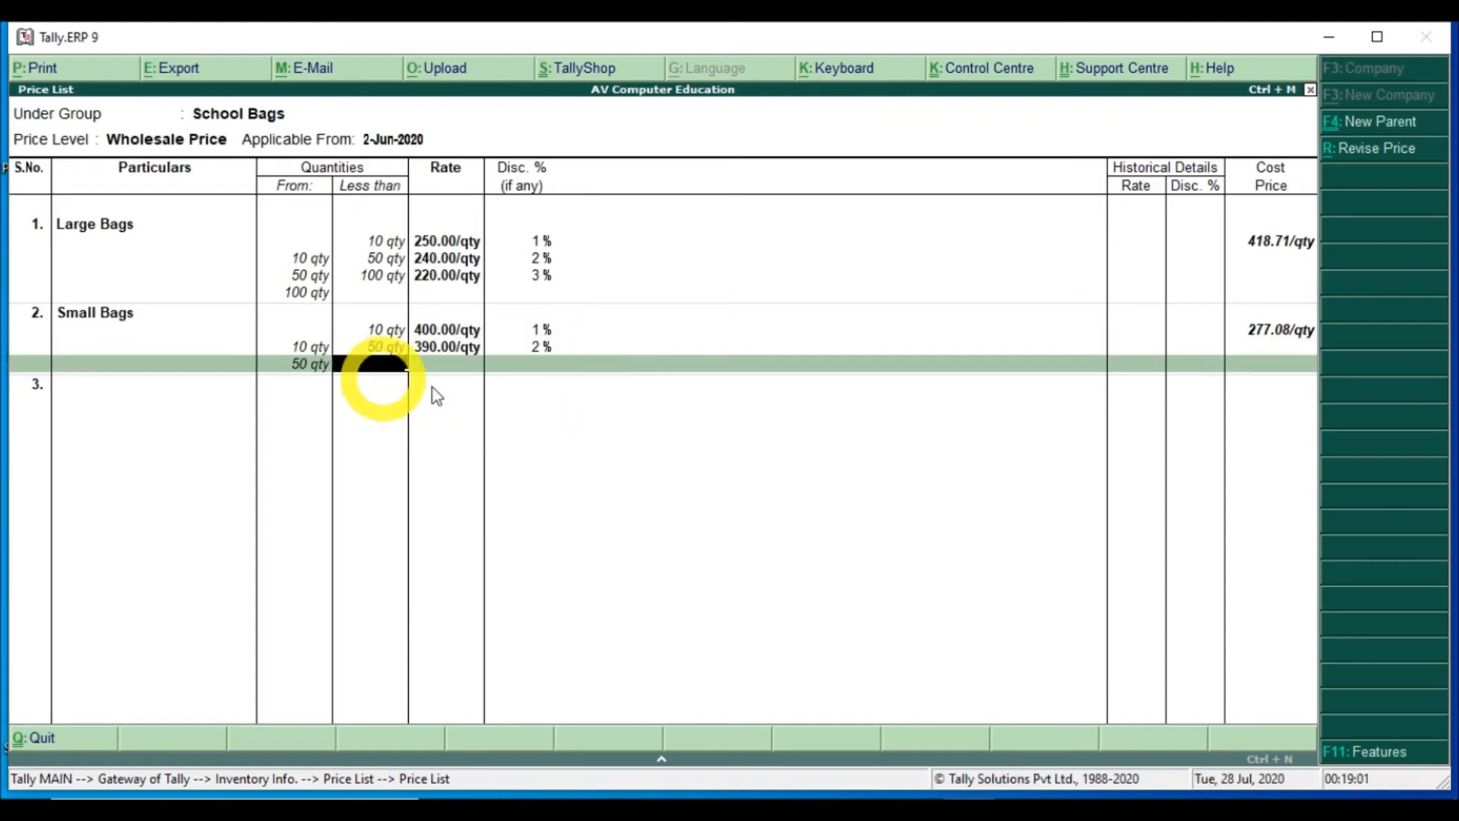
# - Add a Small Bags slab from 50 to less than 100 qty at a rate of 280 with 3% discount
pyautogui.write('100 qty')
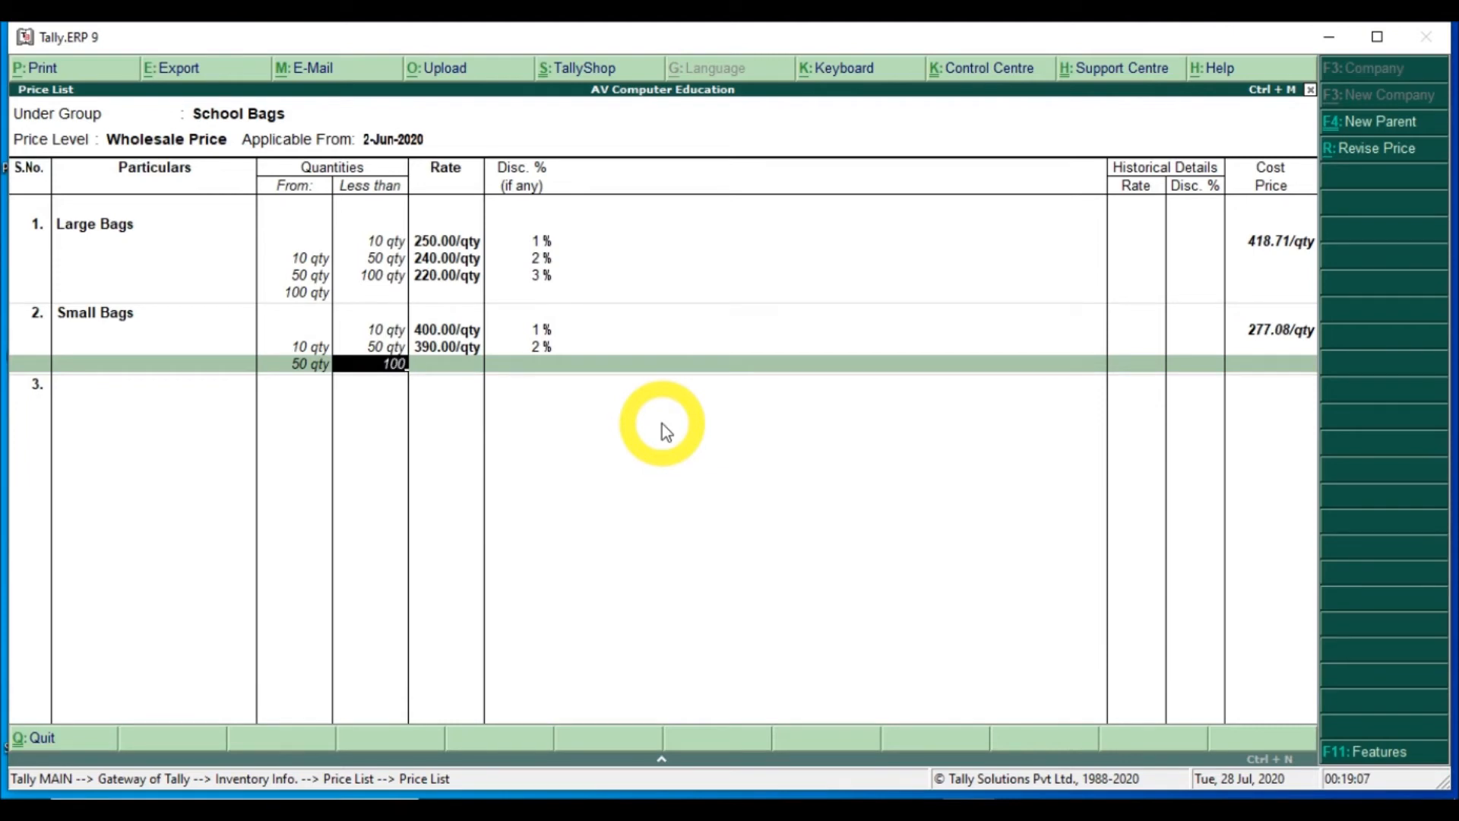
pyautogui.press('Return')
pyautogui.write('280')
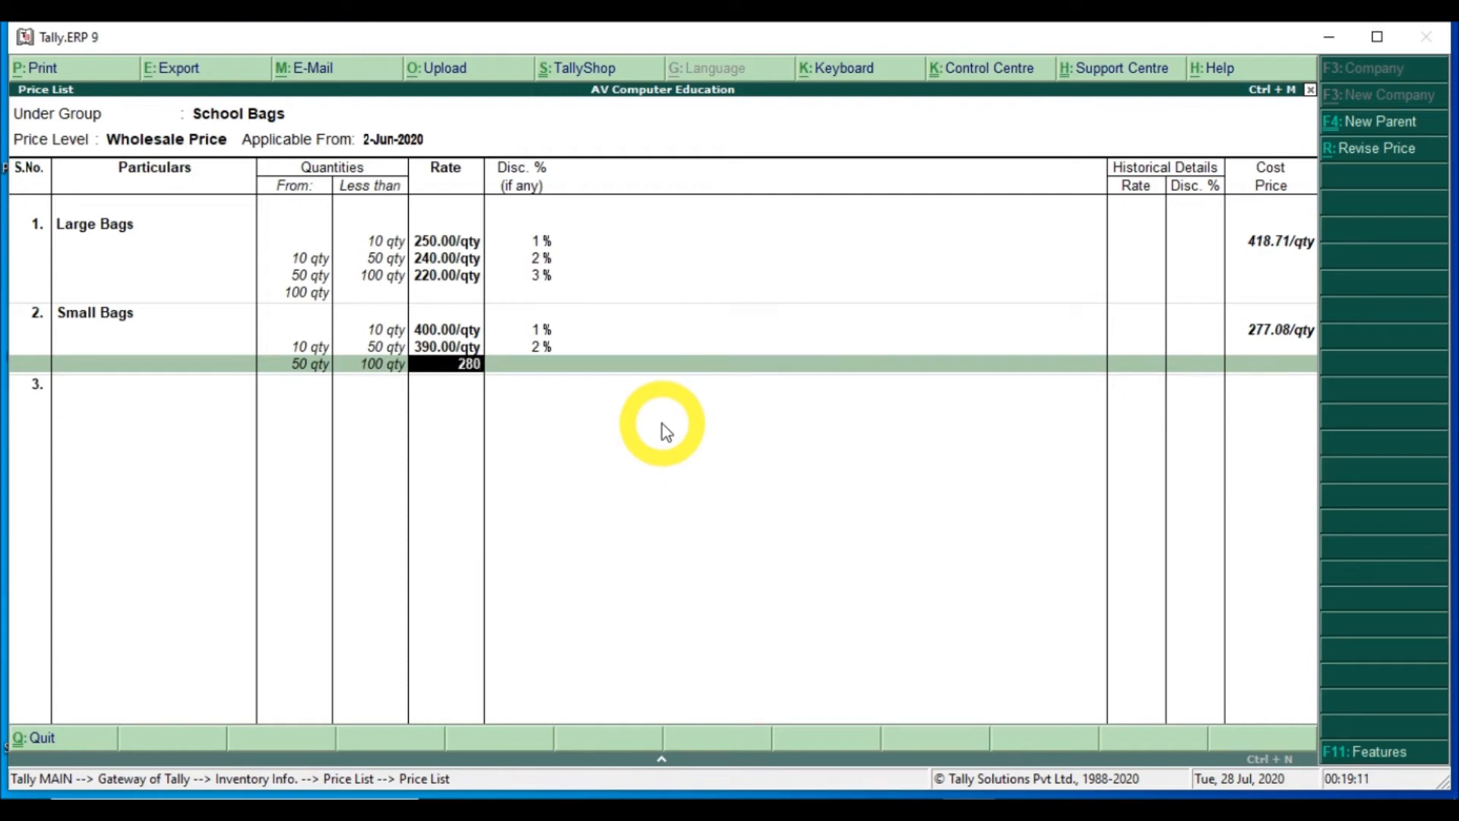
pyautogui.press('Return')
pyautogui.press('Return')
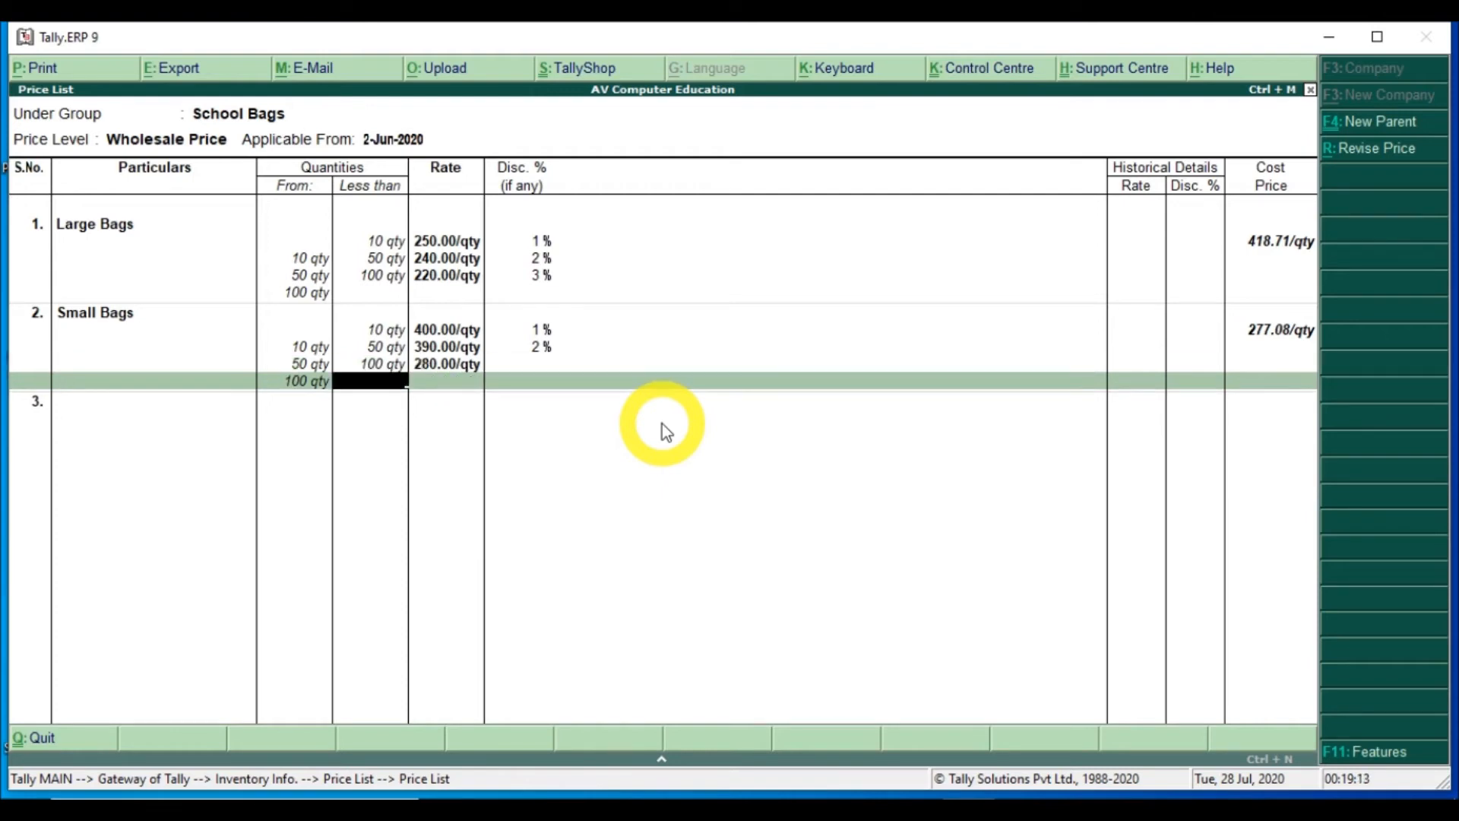
pyautogui.press('Return')
pyautogui.press('Return')
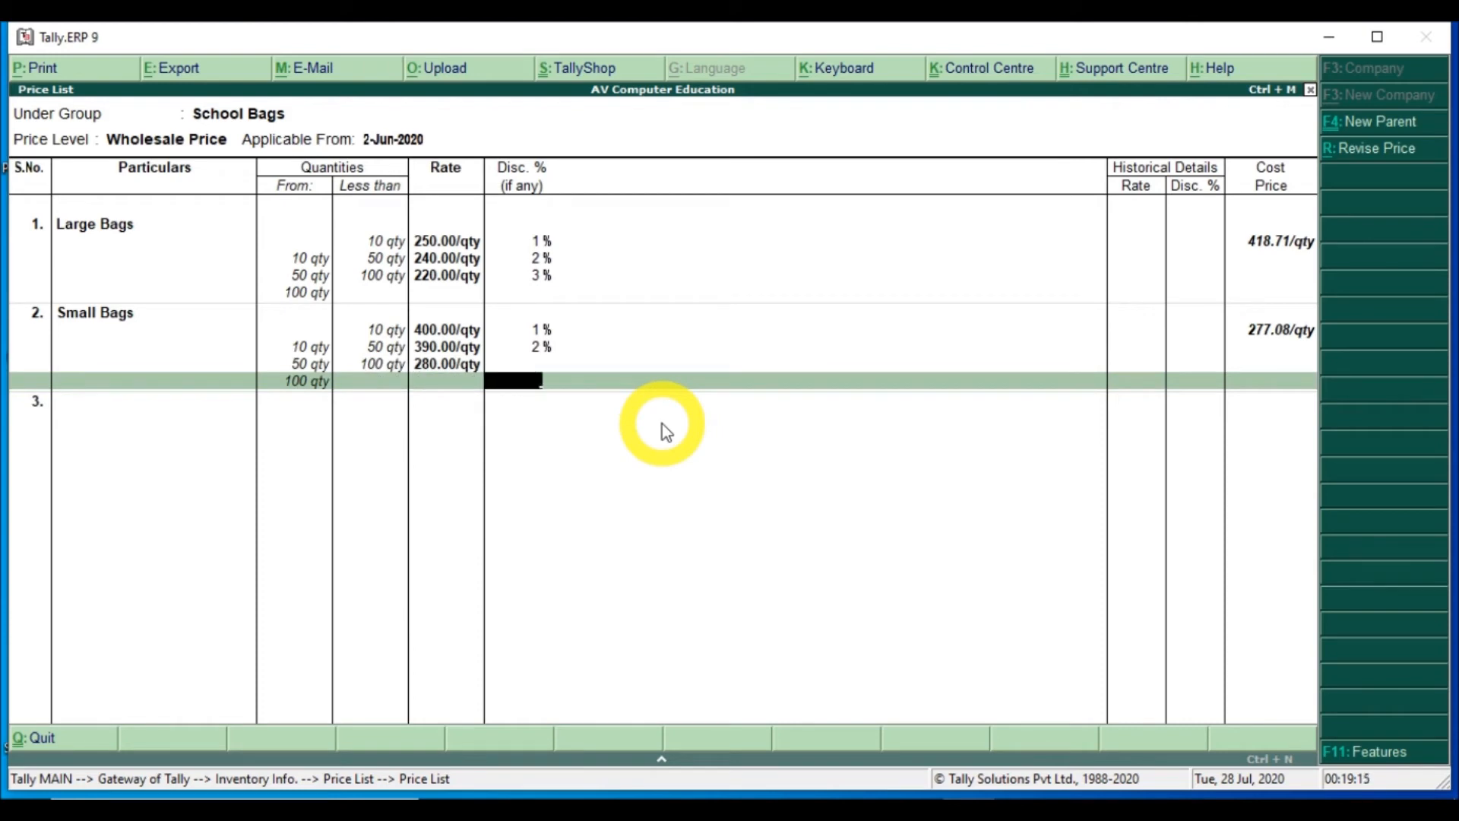
pyautogui.press('BackSpace')
pyautogui.press('BackSpace')
pyautogui.press('BackSpace')
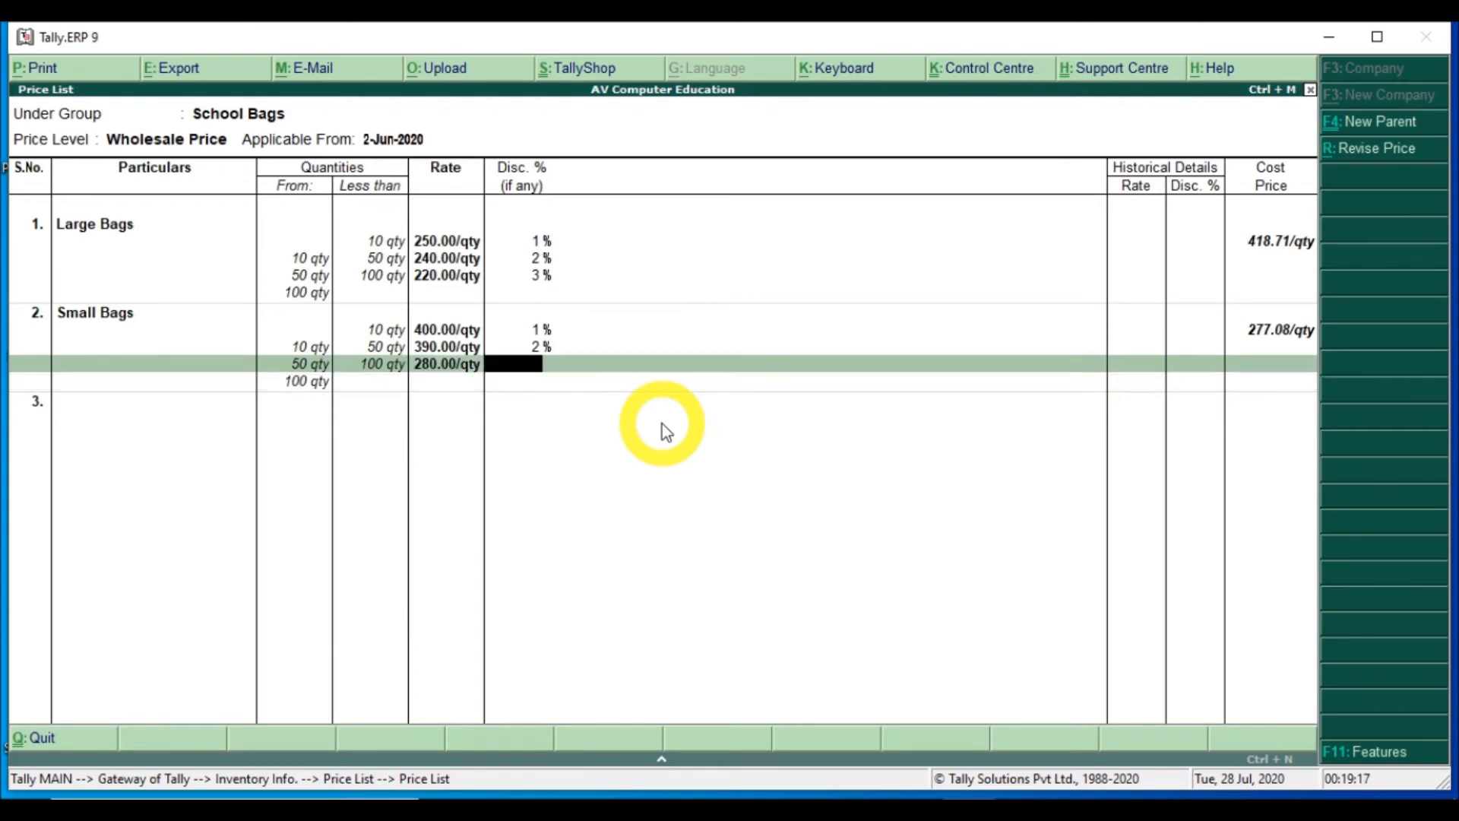
pyautogui.write('3')
pyautogui.press('Return')
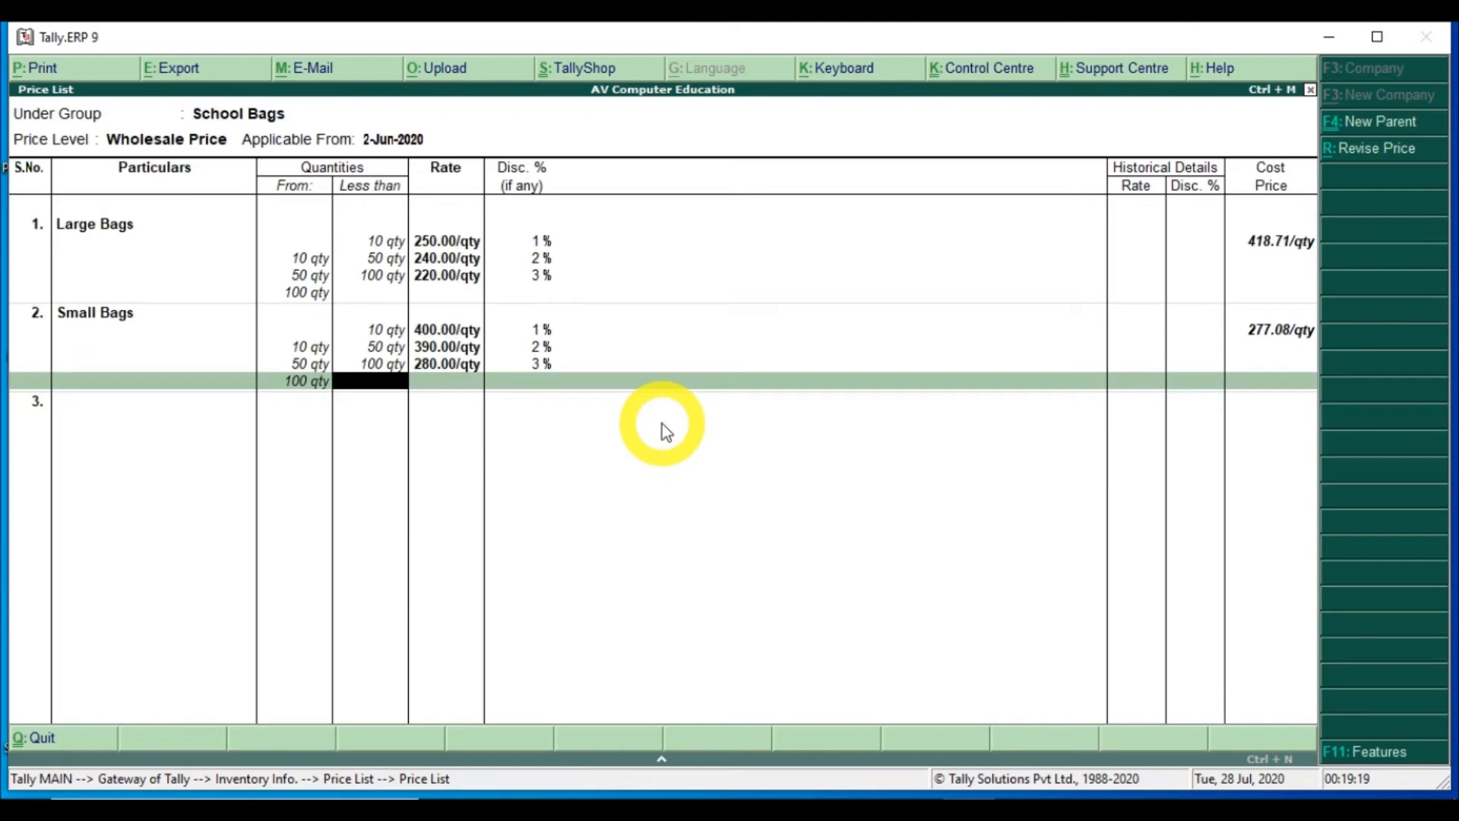
# - Leave the Small Bags slab from 100 qty blank, end the item list and accept the wholesale price list
pyautogui.press('Return')
pyautogui.press('Return')
pyautogui.press('Return')
pyautogui.press('Return')
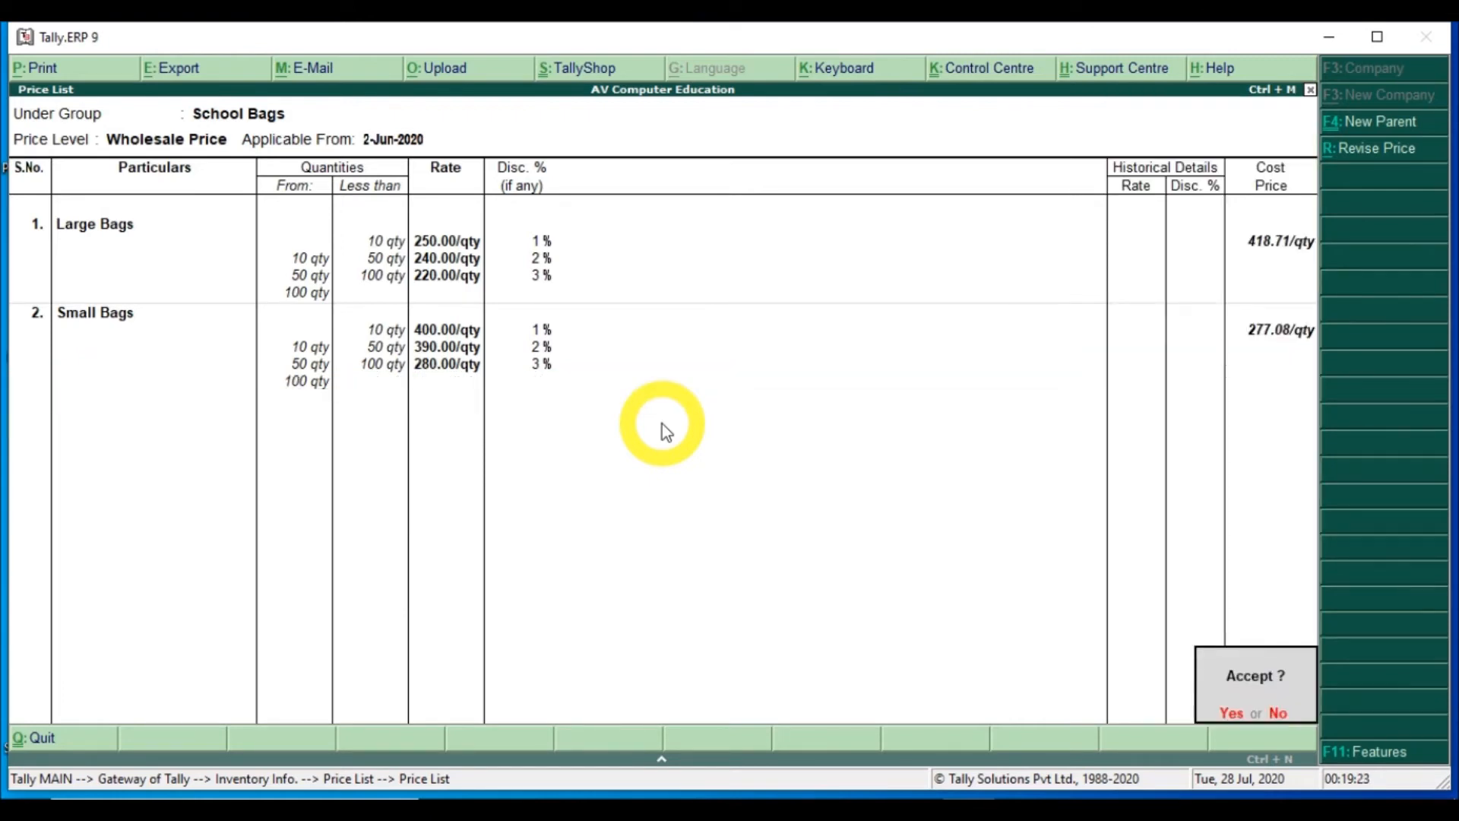
pyautogui.press('Return')
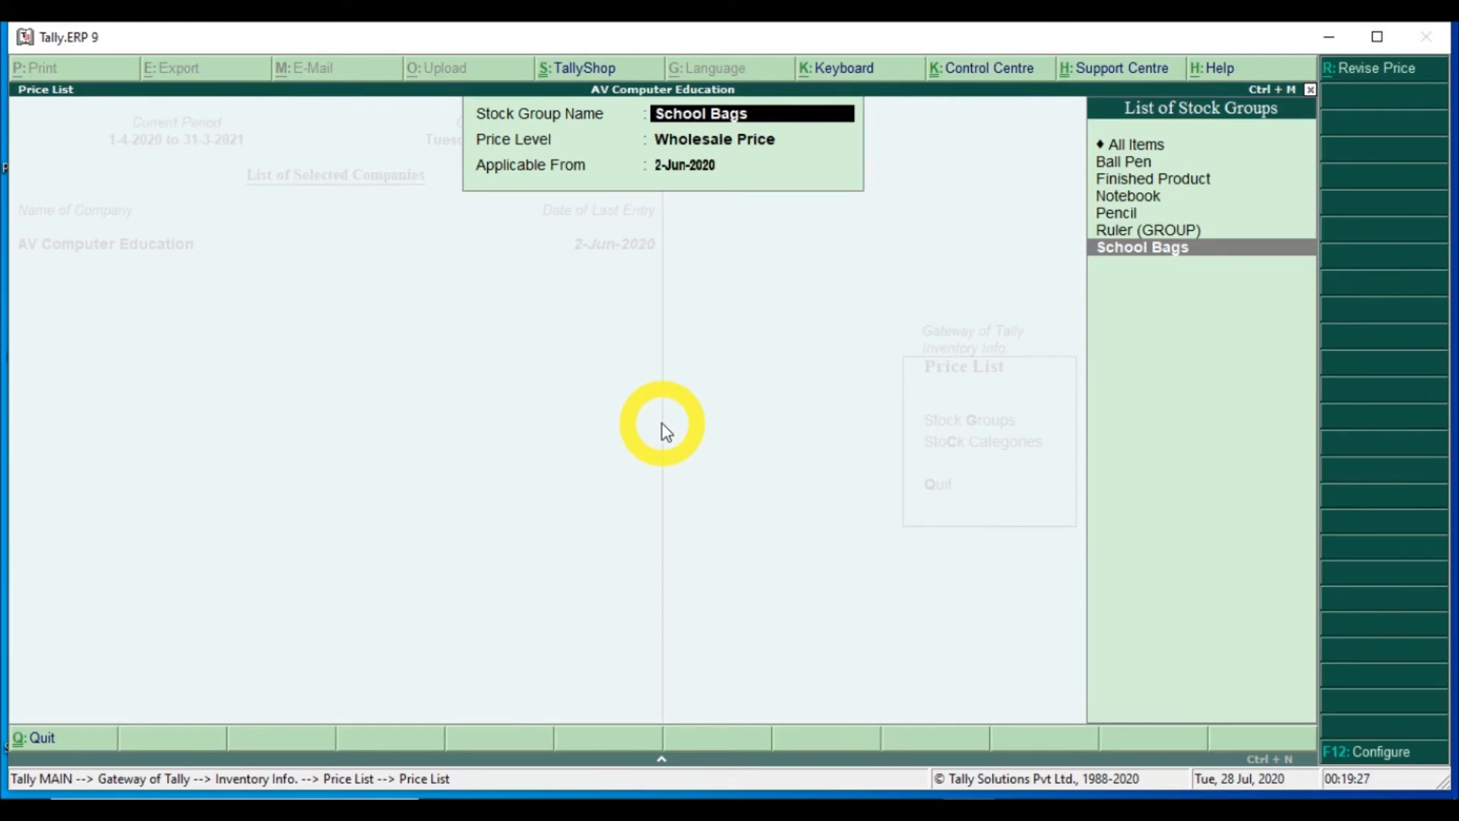
# - Keep the School Bags stock group and choose the Retail Price level for the next price list
pyautogui.press('Return')
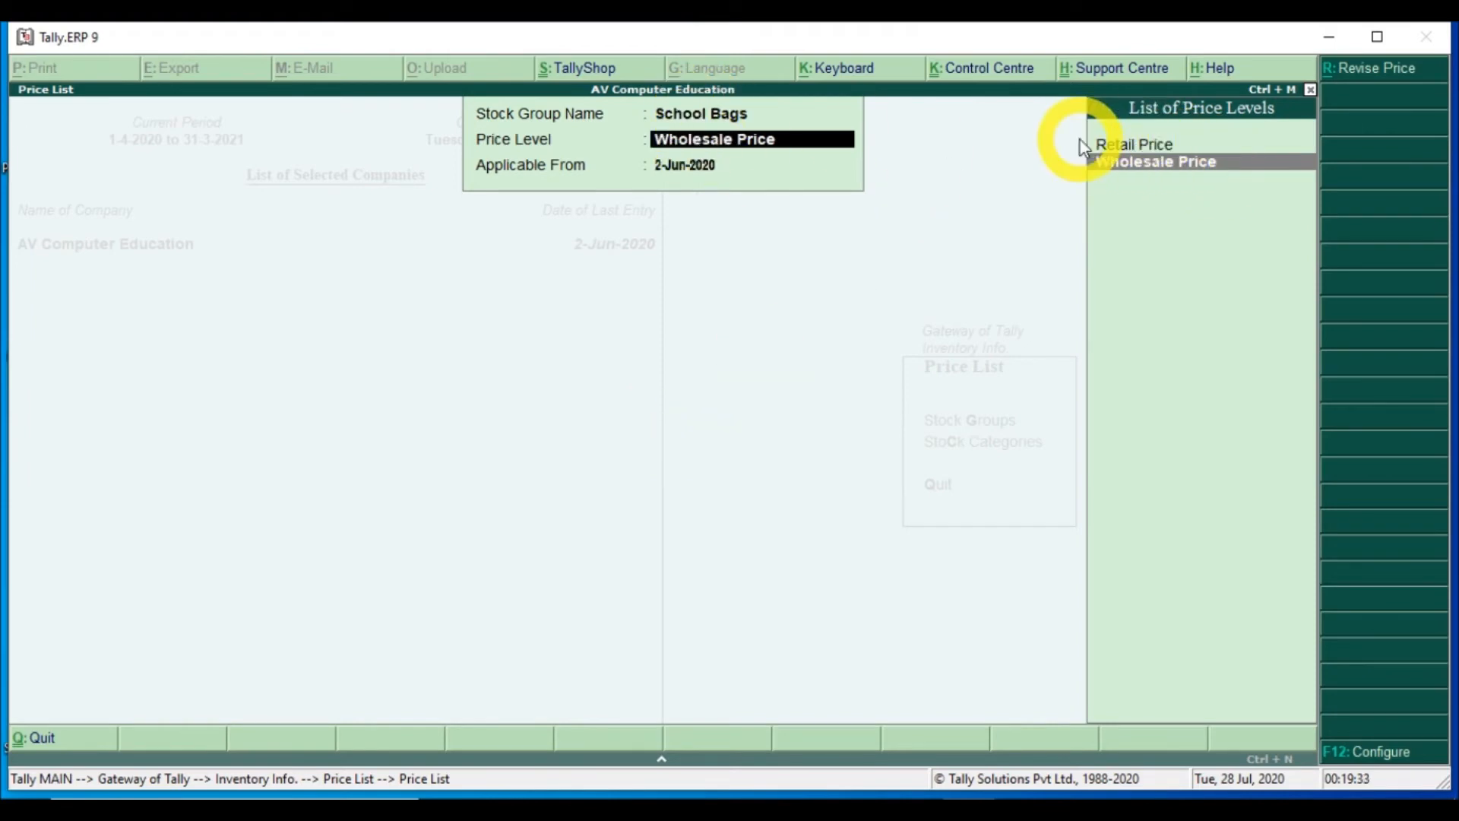
pyautogui.click(1133, 146)
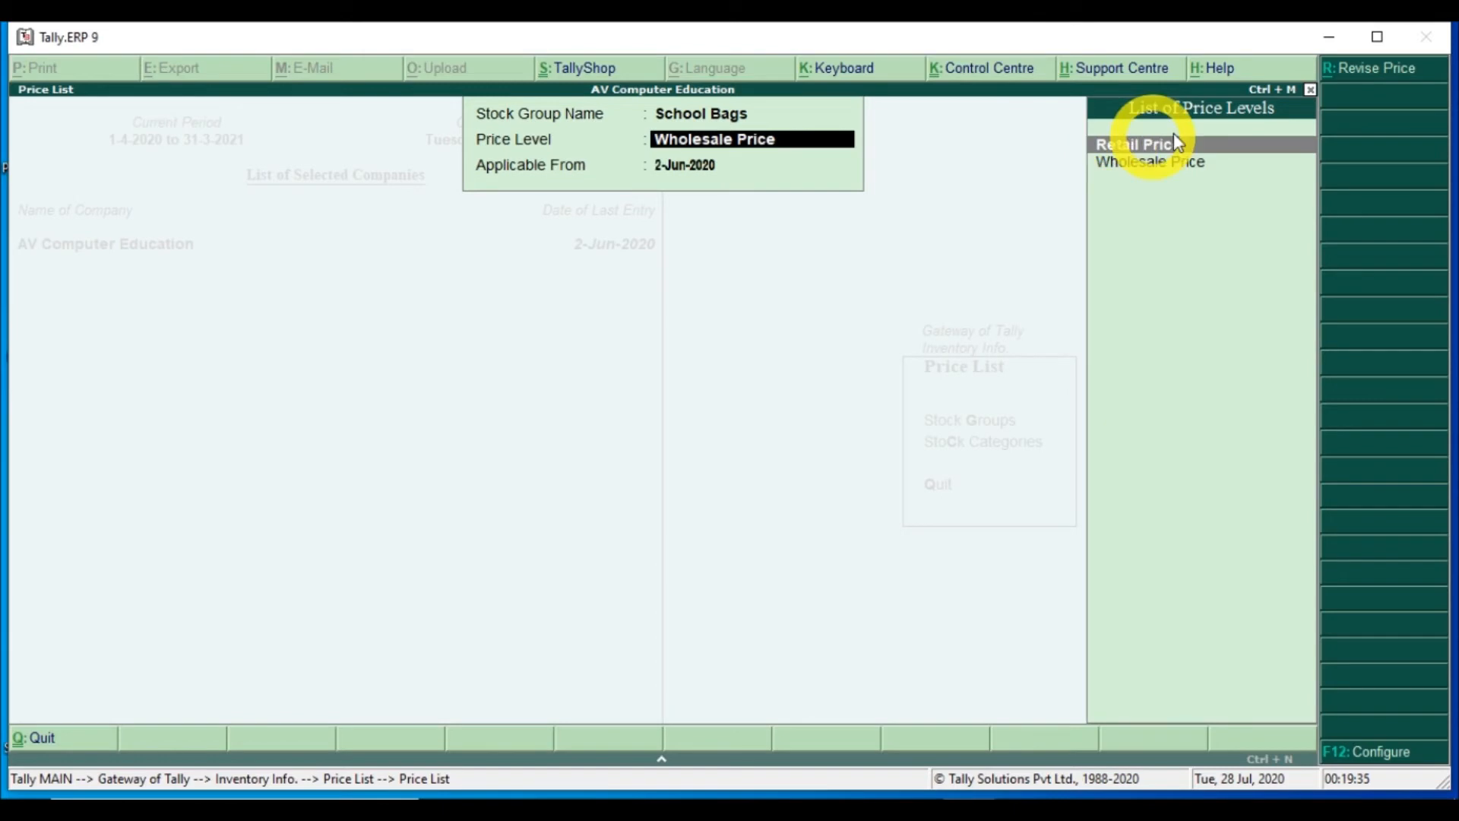
pyautogui.press('Return')
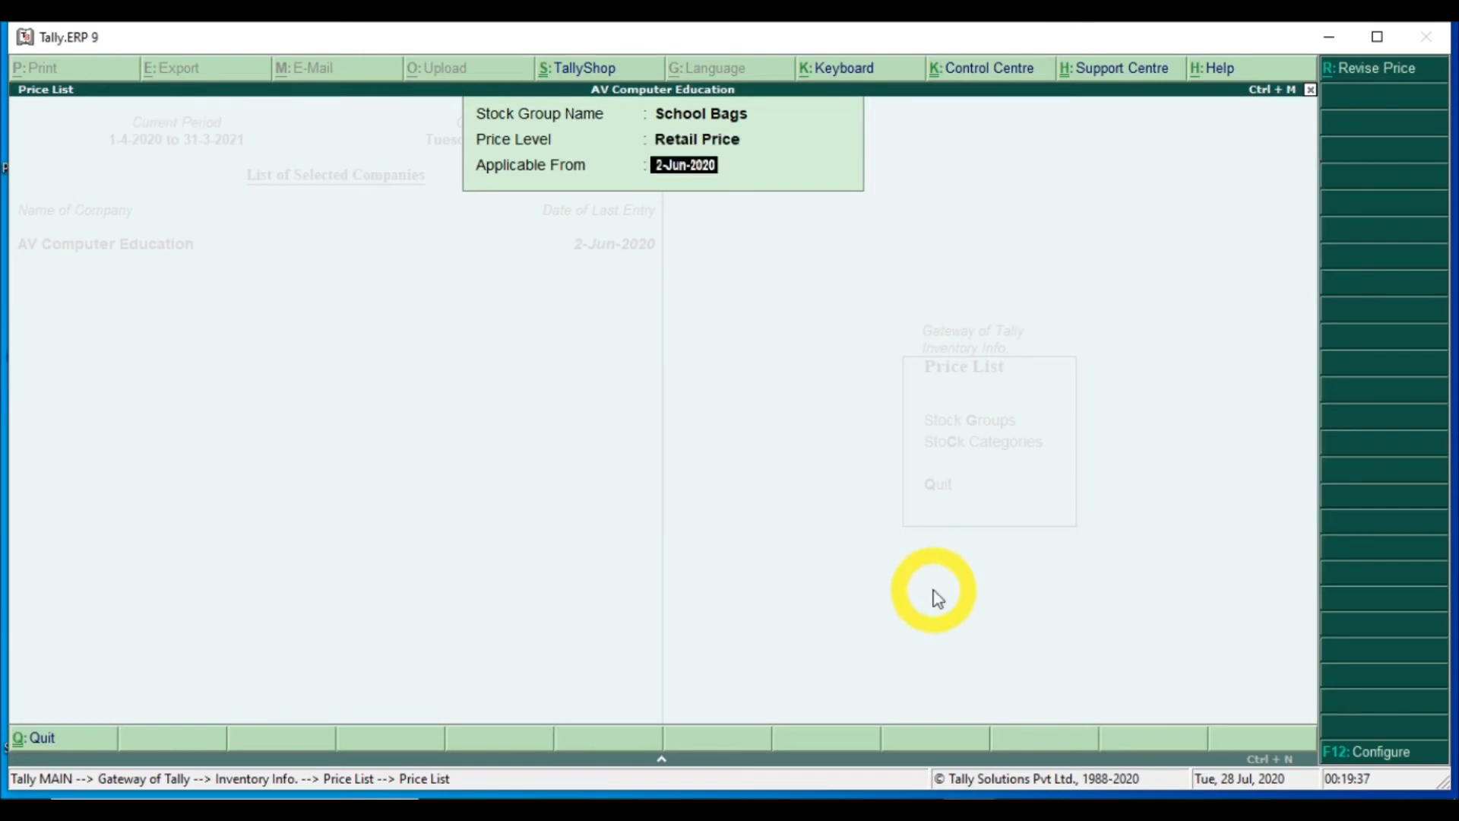
# - Keep 2-Jun-2020 as the applicable date and add a Large Bags slab for less than 1 qty at a rate of 310 with 1% discount
pyautogui.press('Return')
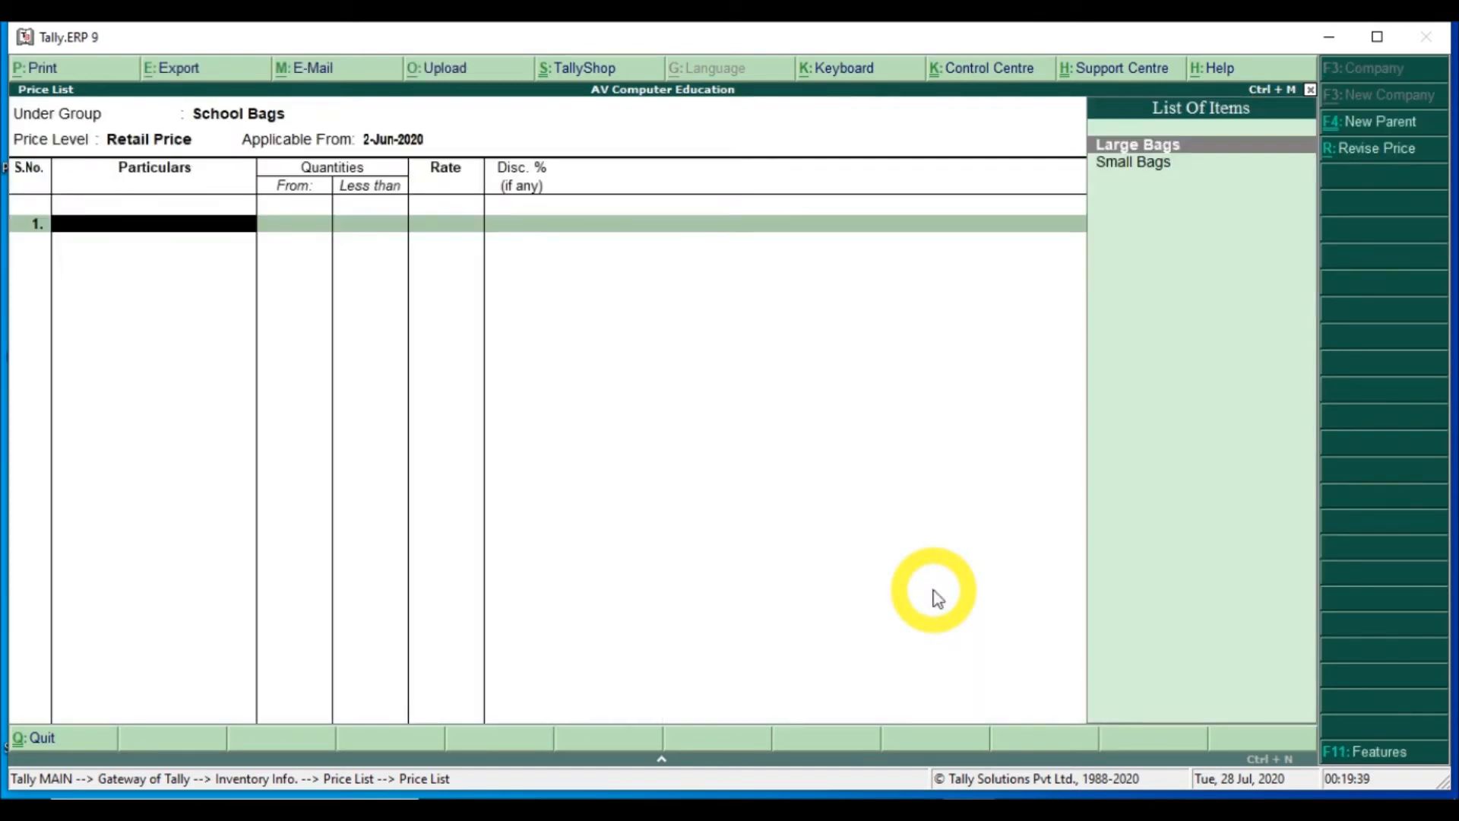
pyautogui.press('Return')
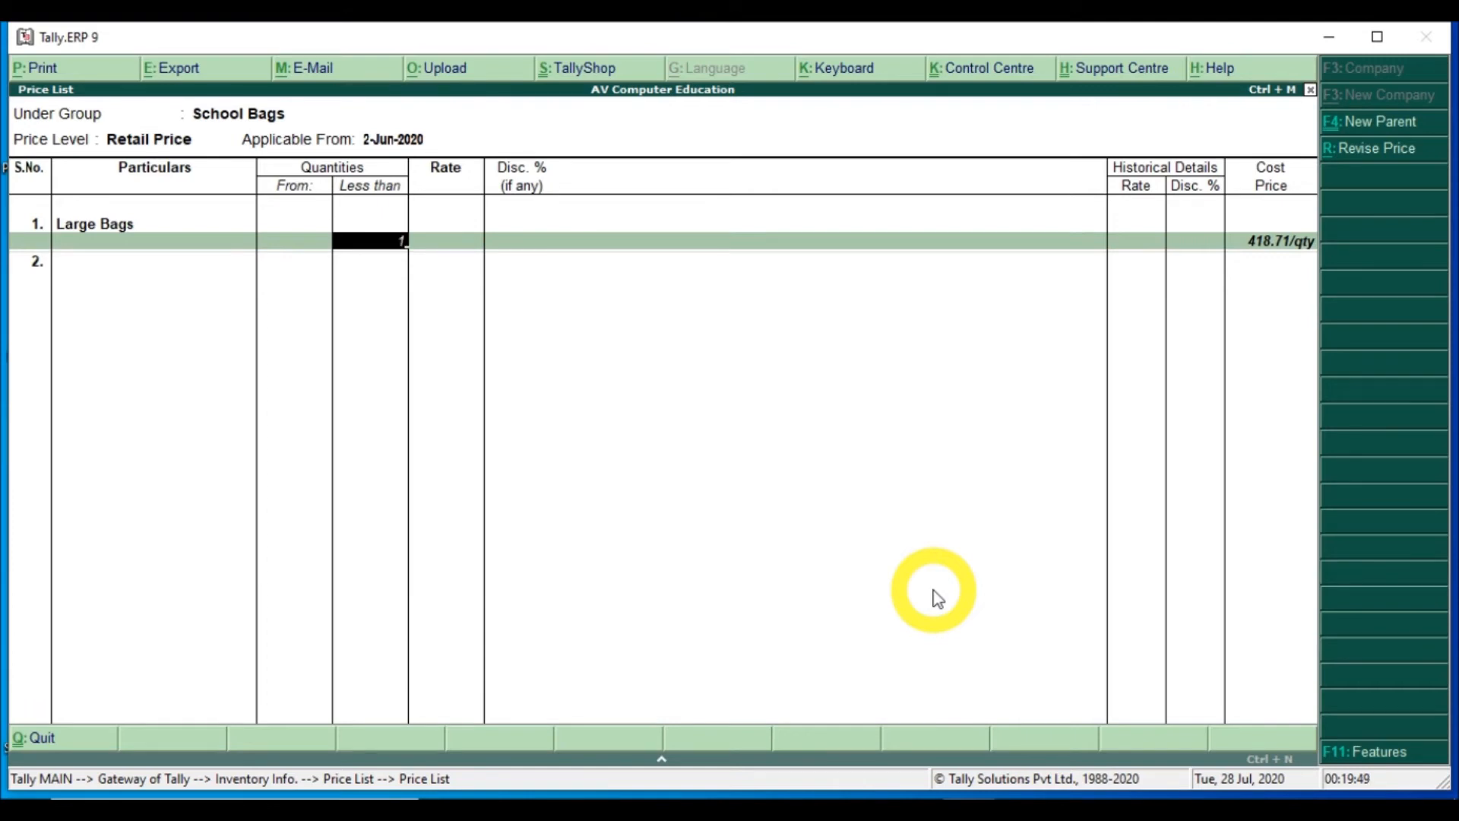
pyautogui.press('Return')
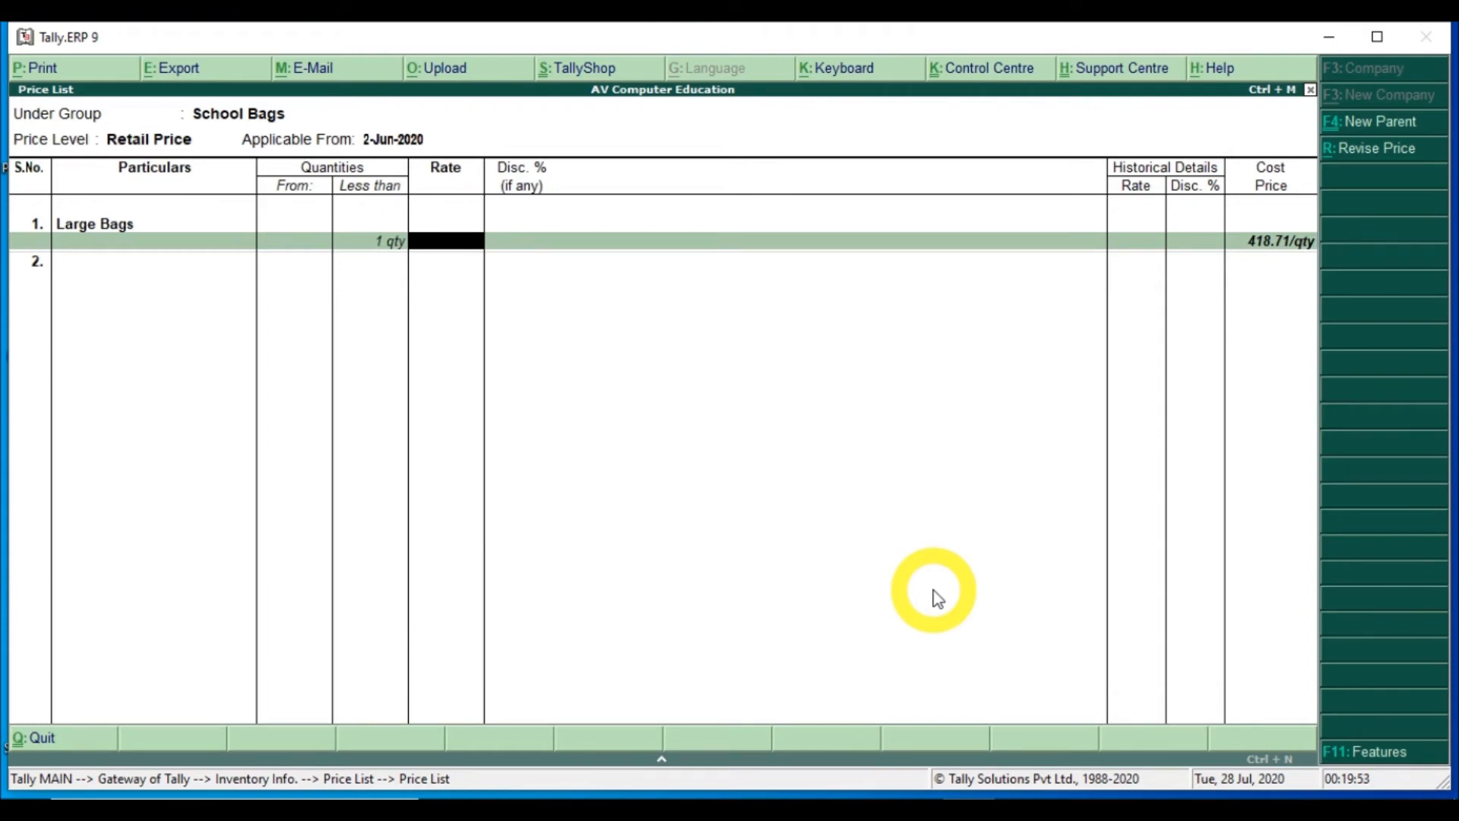
pyautogui.write('310')
pyautogui.press('Return')
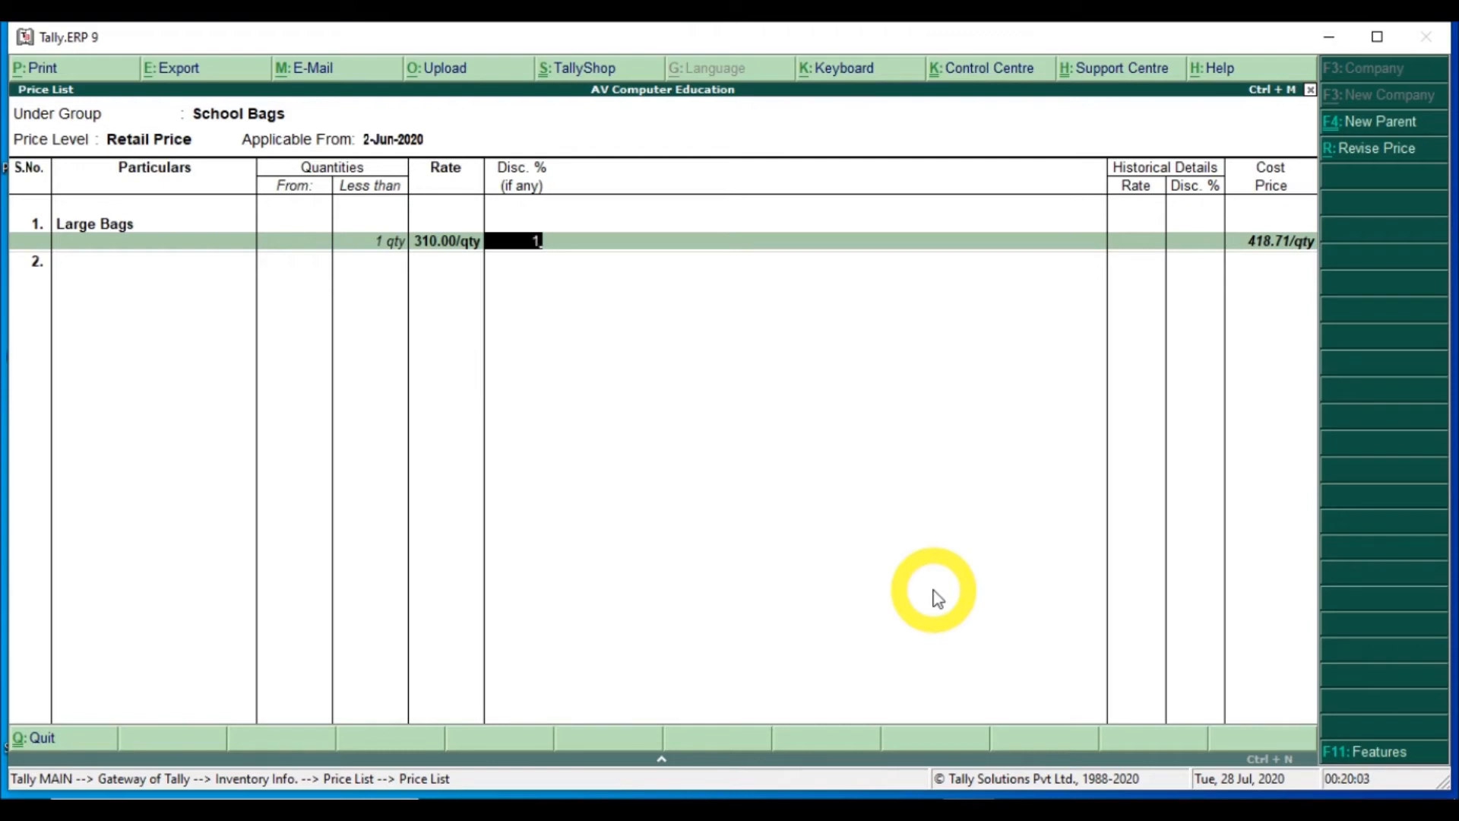
pyautogui.press('Return')
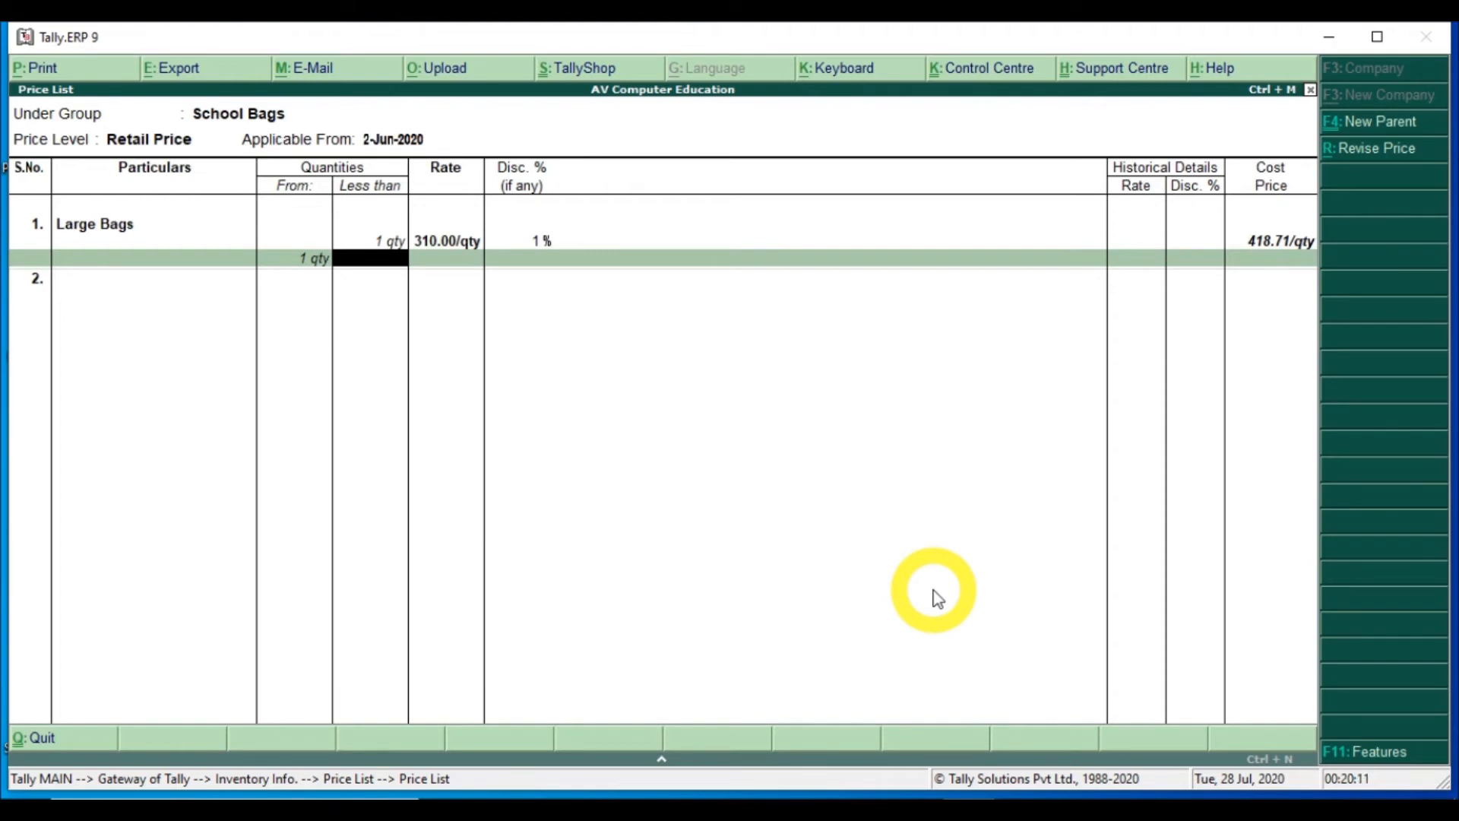
# - Add a Large Bags slab from 1 to less than 9 qty at 310 with 2% discount, leaving the slab from 9 qty blank
pyautogui.write('9')
pyautogui.press('Return')
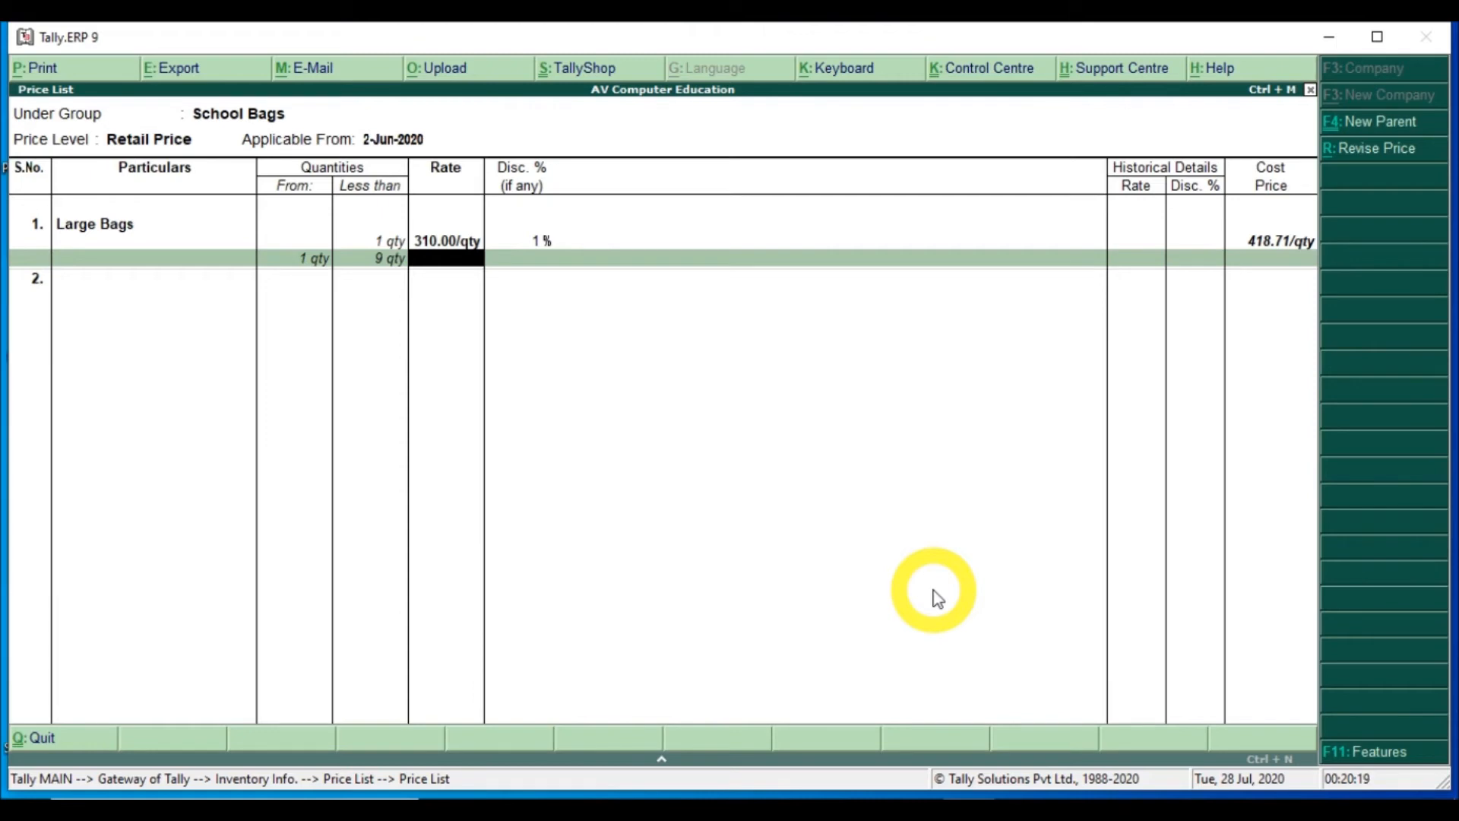
pyautogui.write('310')
pyautogui.press('Return')
pyautogui.write('2')
pyautogui.press('Return')
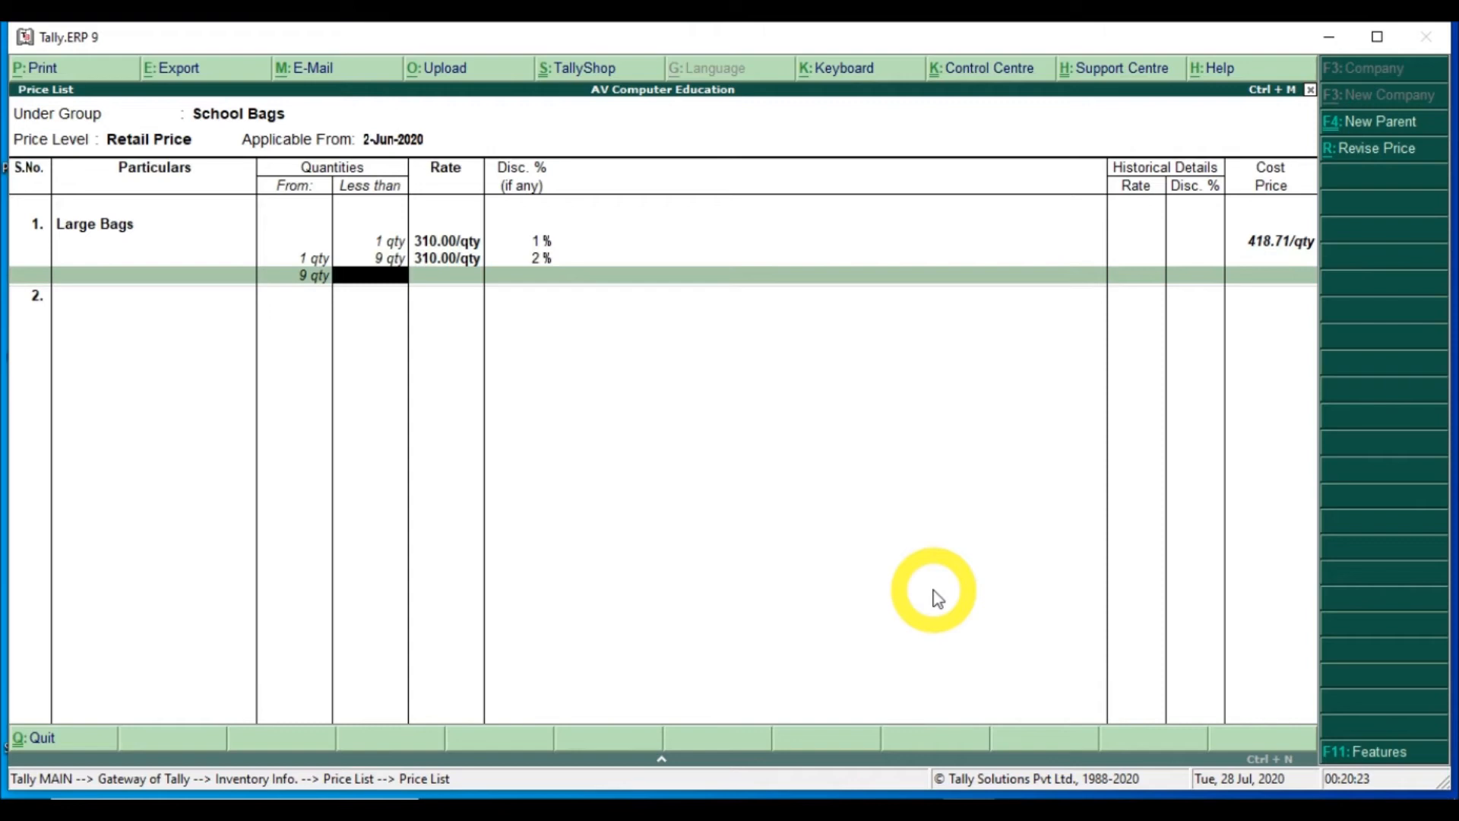
pyautogui.press('Return')
pyautogui.press('Return')
pyautogui.press('Return')
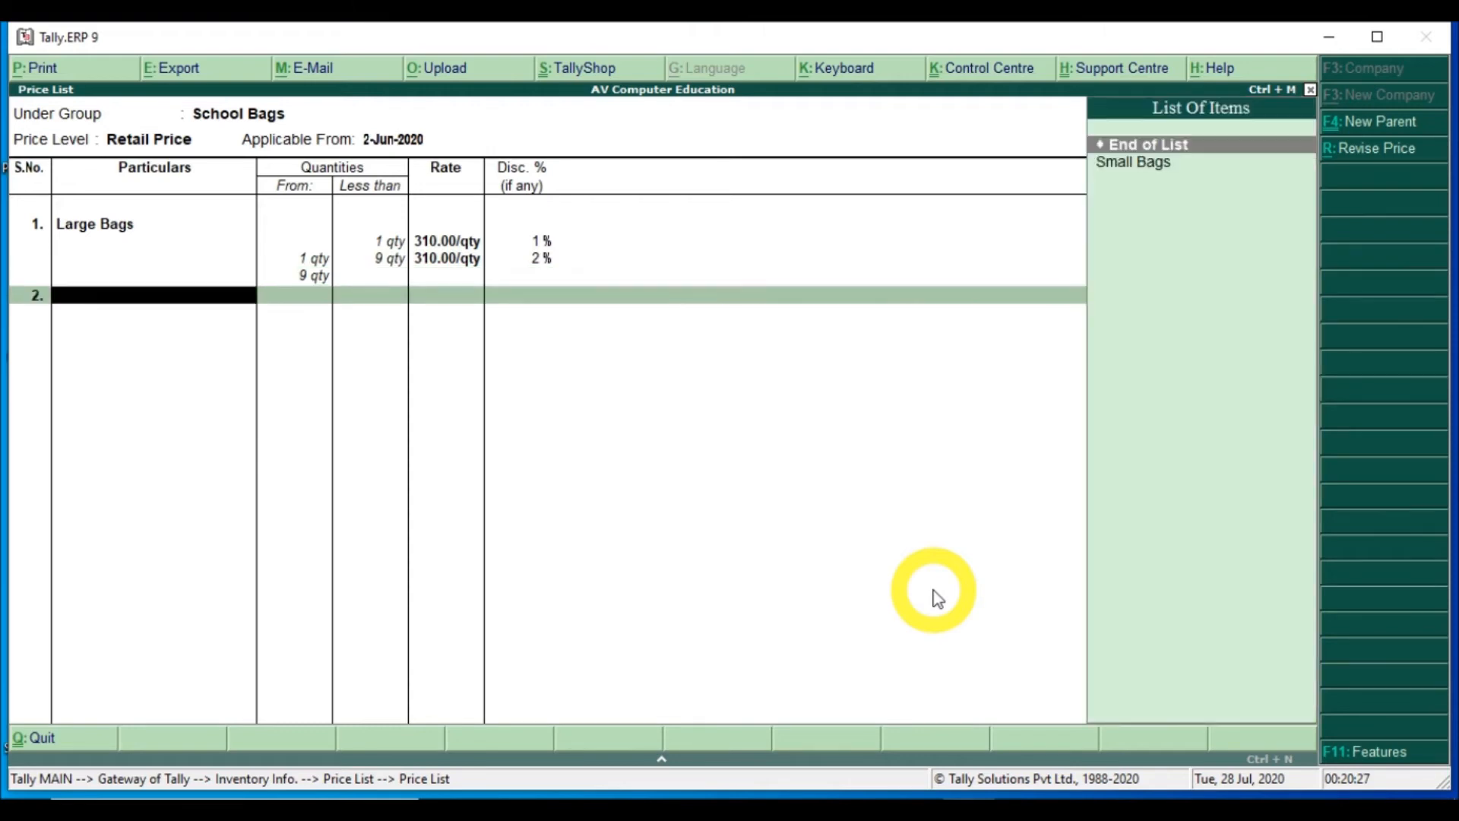
# - Add Small Bags to the retail list with a slab for less than 1 qty at a rate of 460 and 1% discount
pyautogui.press('Down')
pyautogui.press('Return')
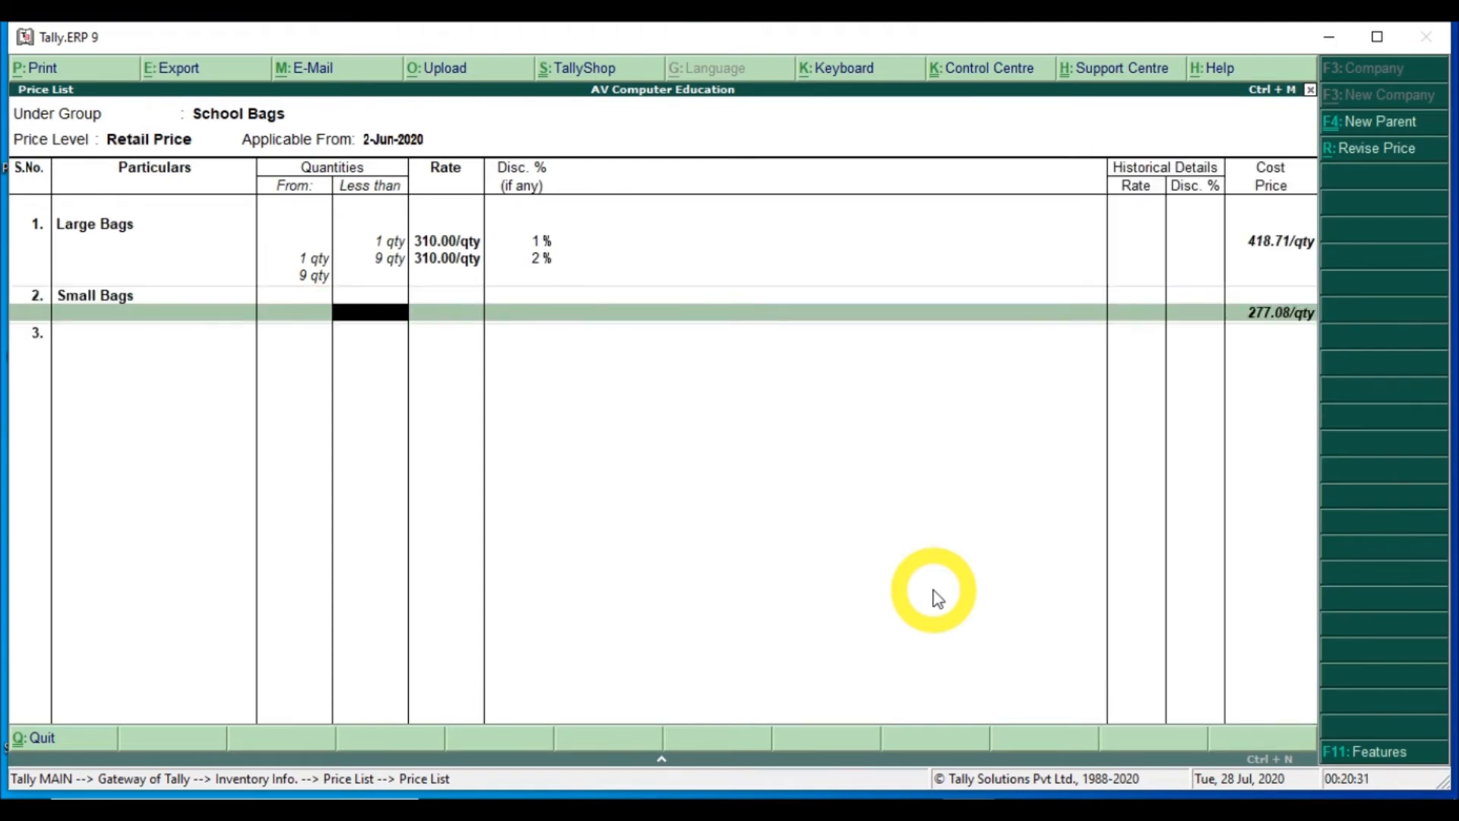
pyautogui.write('1')
pyautogui.press('Return')
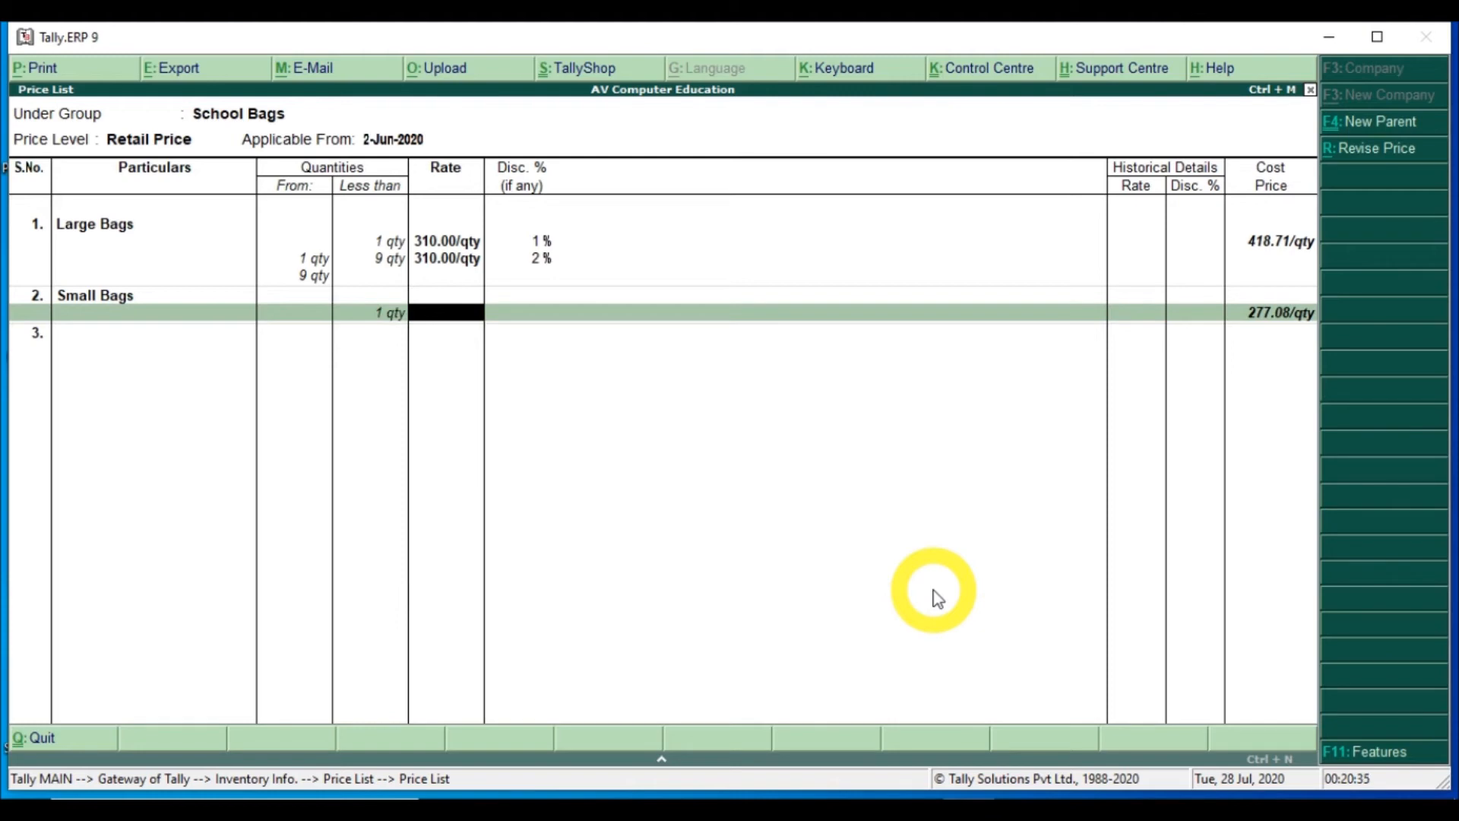
pyautogui.write('460')
pyautogui.press('Return')
pyautogui.write('1')
pyautogui.press('Return')
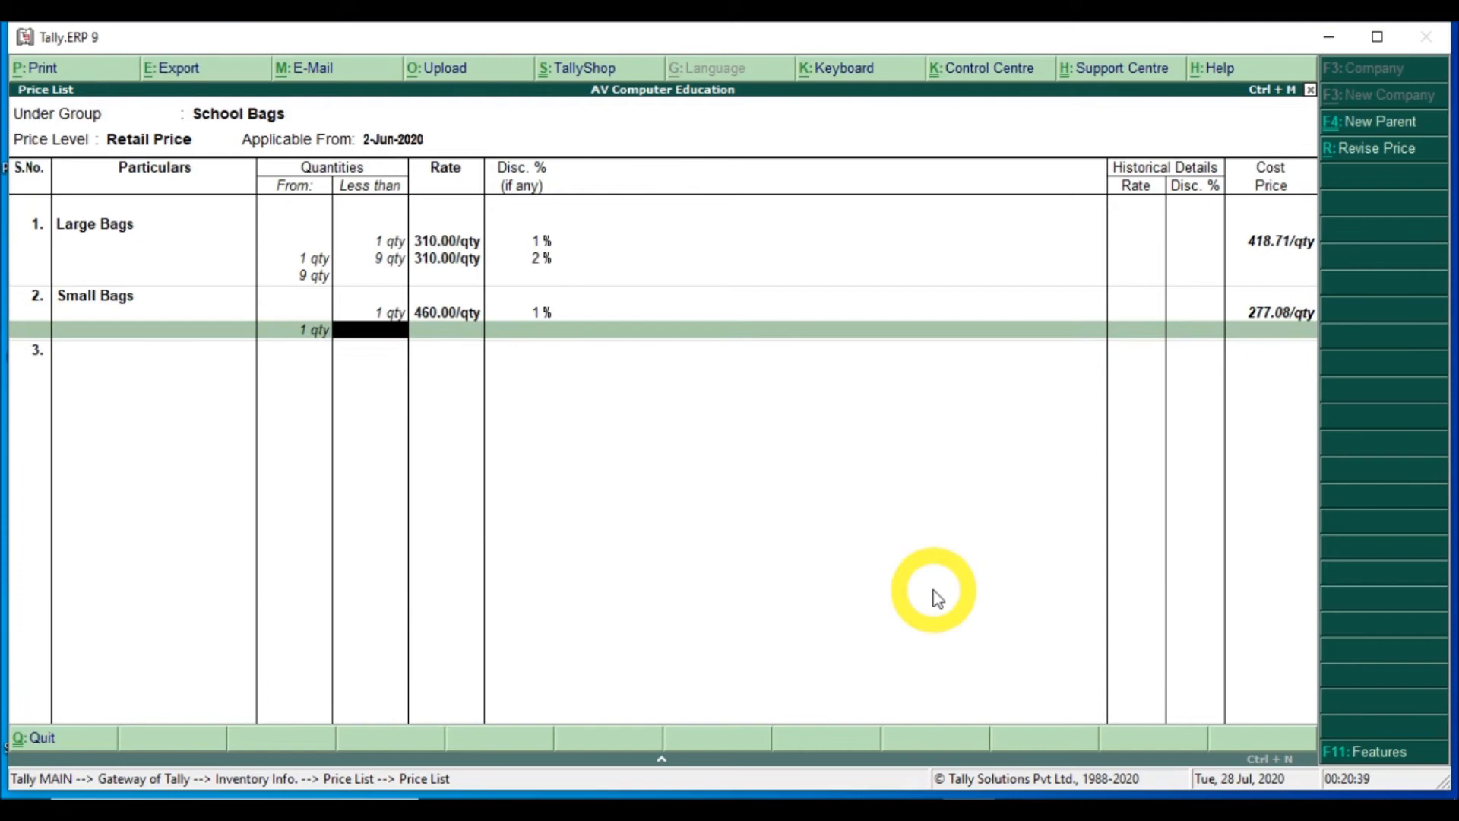
# - Add a Small Bags slab from 1 to less than 9 qty at 450 with 2% discount, leaving the slab from 9 qty blank
pyautogui.write('9')
pyautogui.press('Return')
pyautogui.write('450')
pyautogui.press('Return')
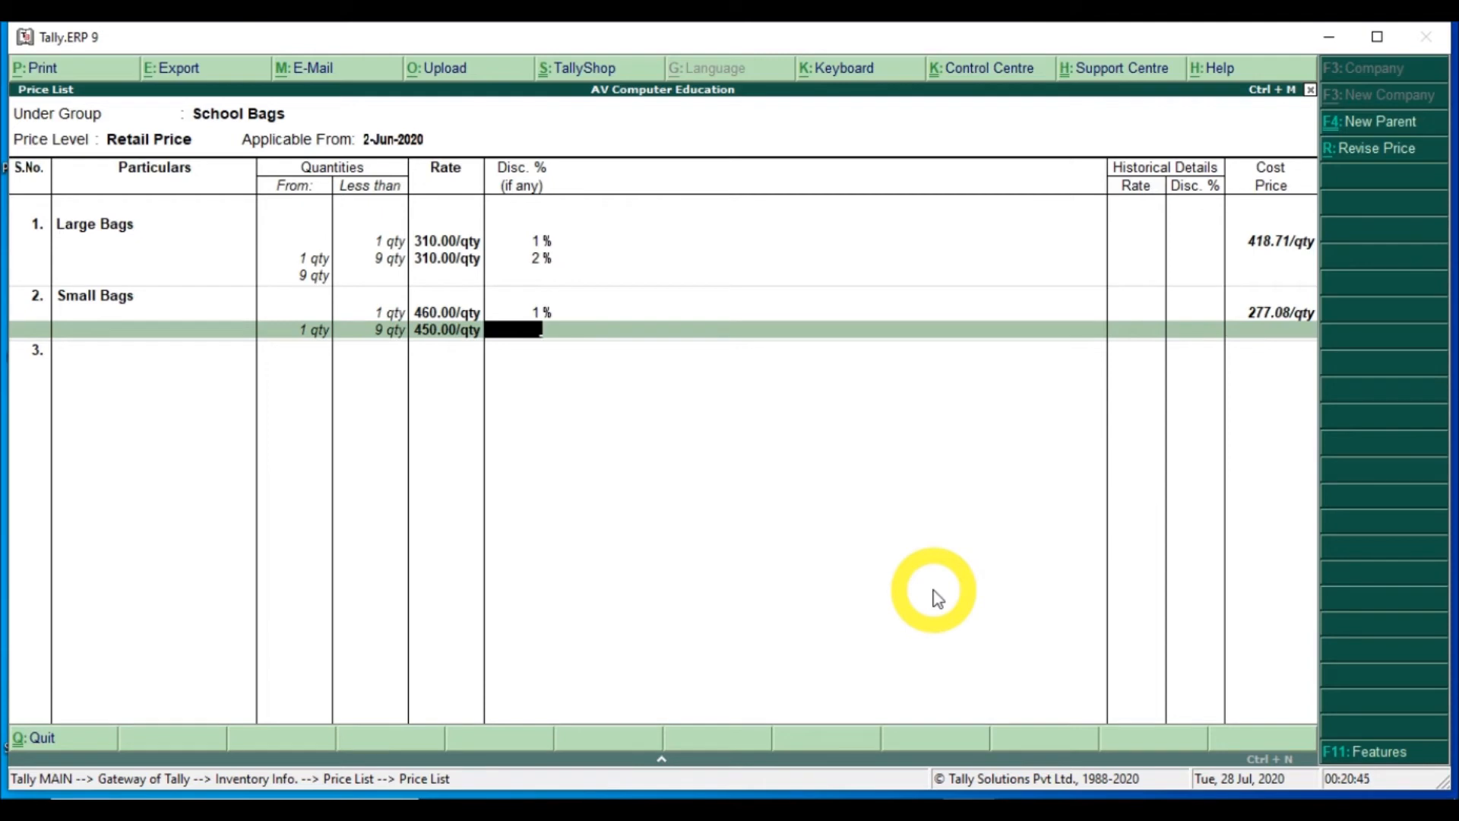
pyautogui.write('2')
pyautogui.press('Return')
pyautogui.press('Return')
pyautogui.press('Return')
pyautogui.press('Return')
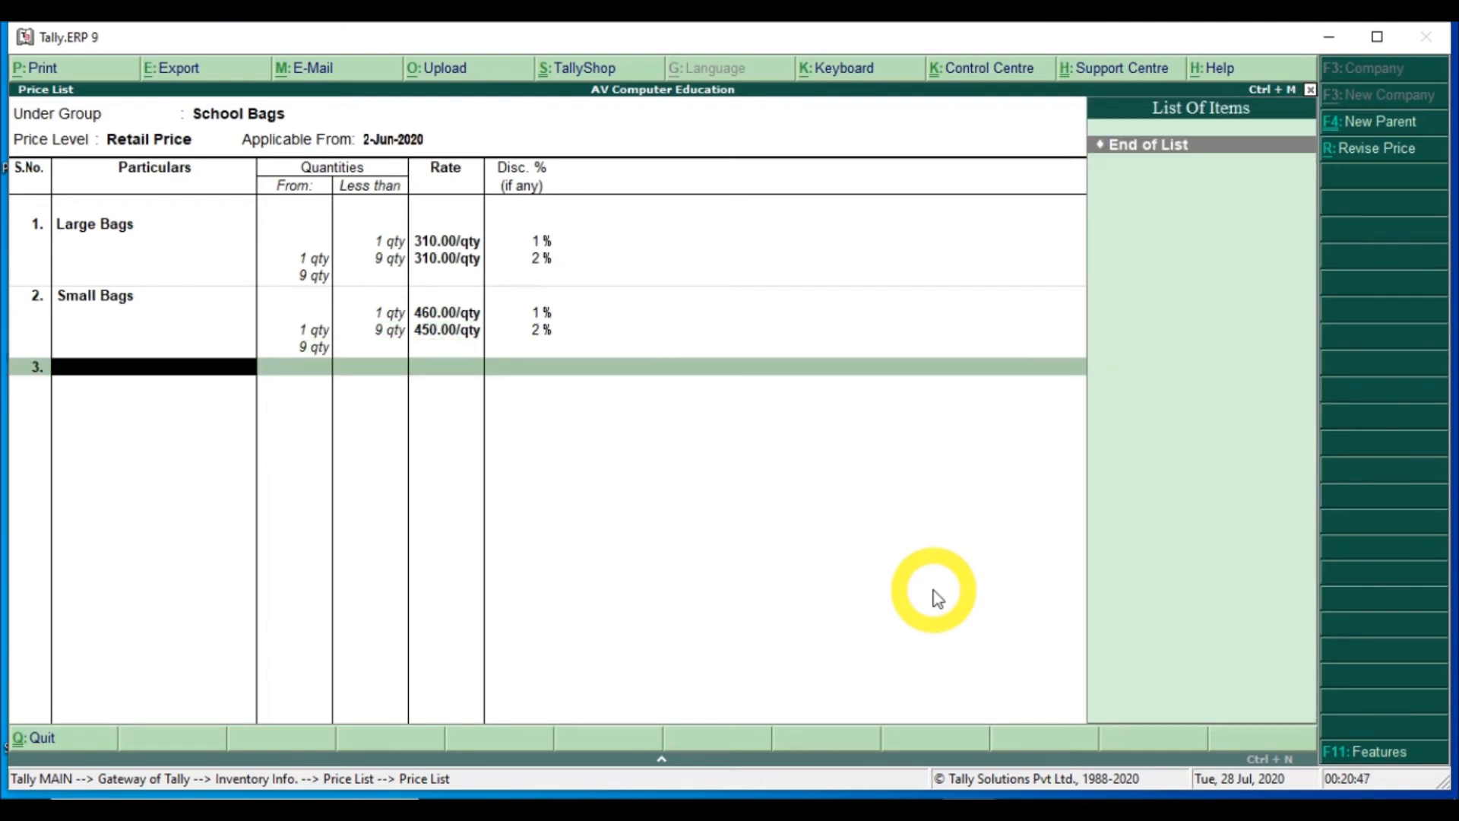
# - End the item list to save the retail price list, and return to the Gateway of Tally
pyautogui.press('Return')
pyautogui.press('Return')
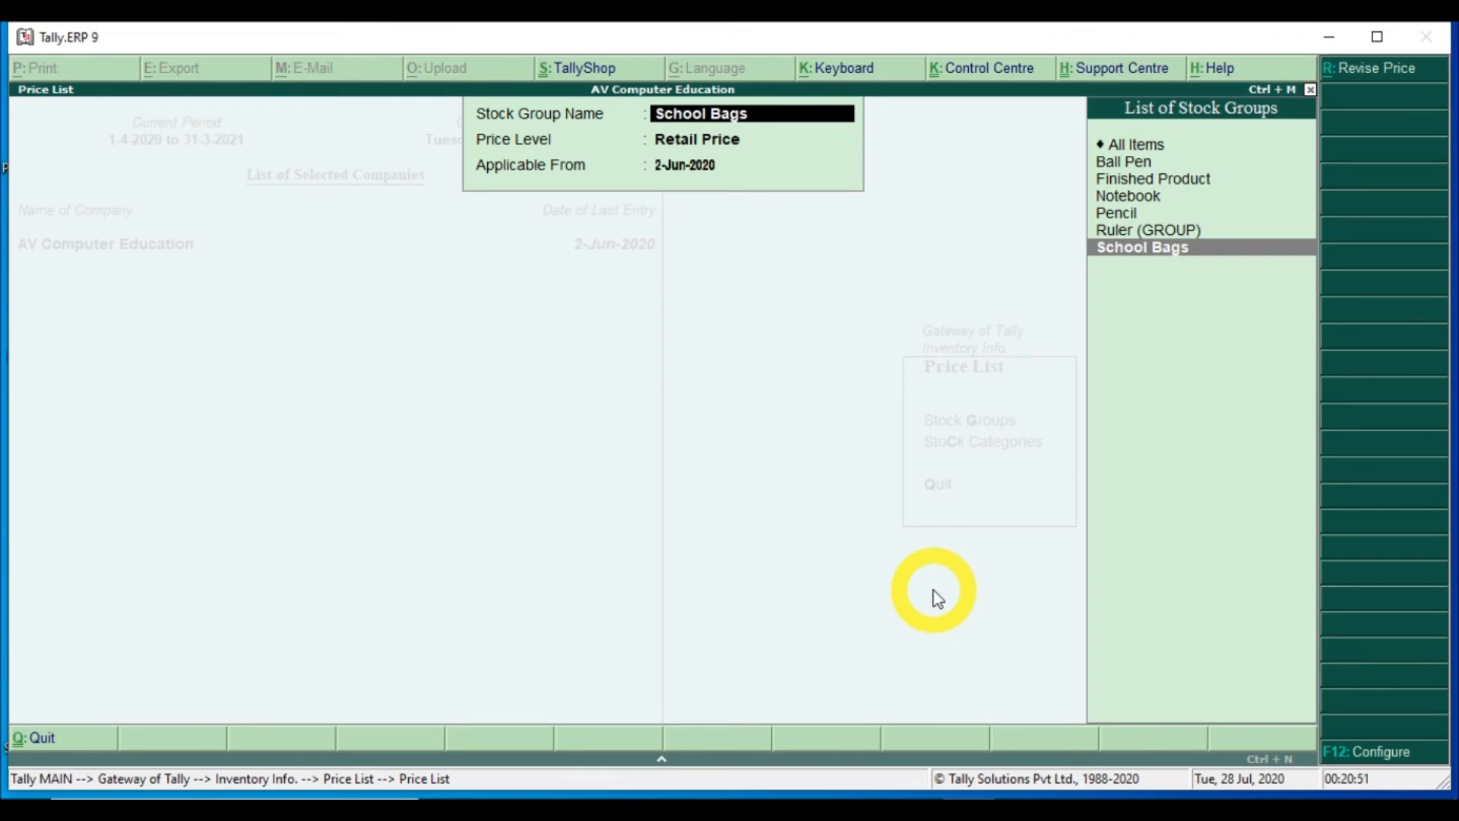
pyautogui.press('Escape')
pyautogui.press('Escape')
pyautogui.press('Escape')
pyautogui.press('Escape')
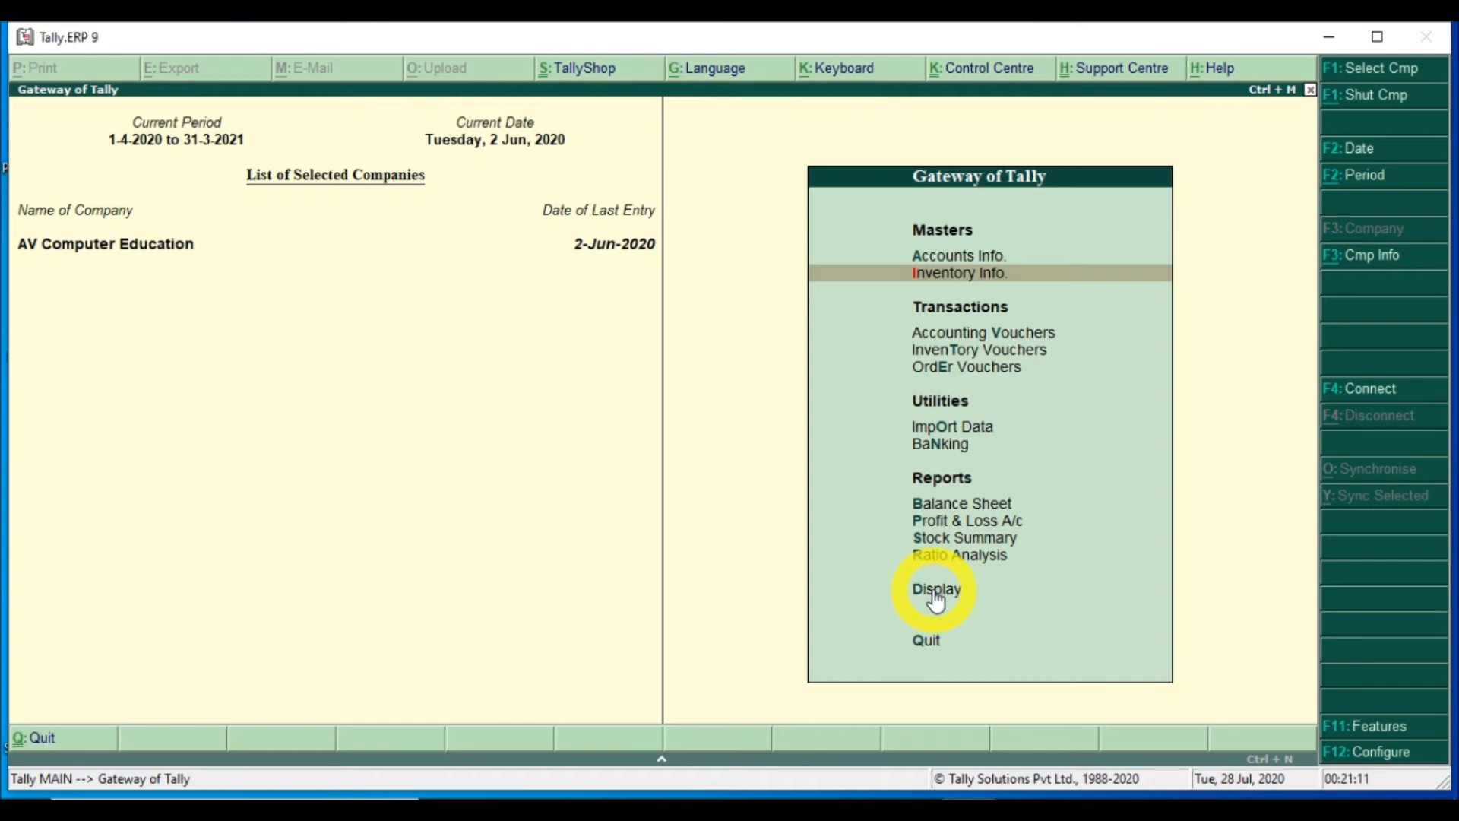
# - Start a new sales voucher in Accounting Vouchers
pyautogui.press('Down')
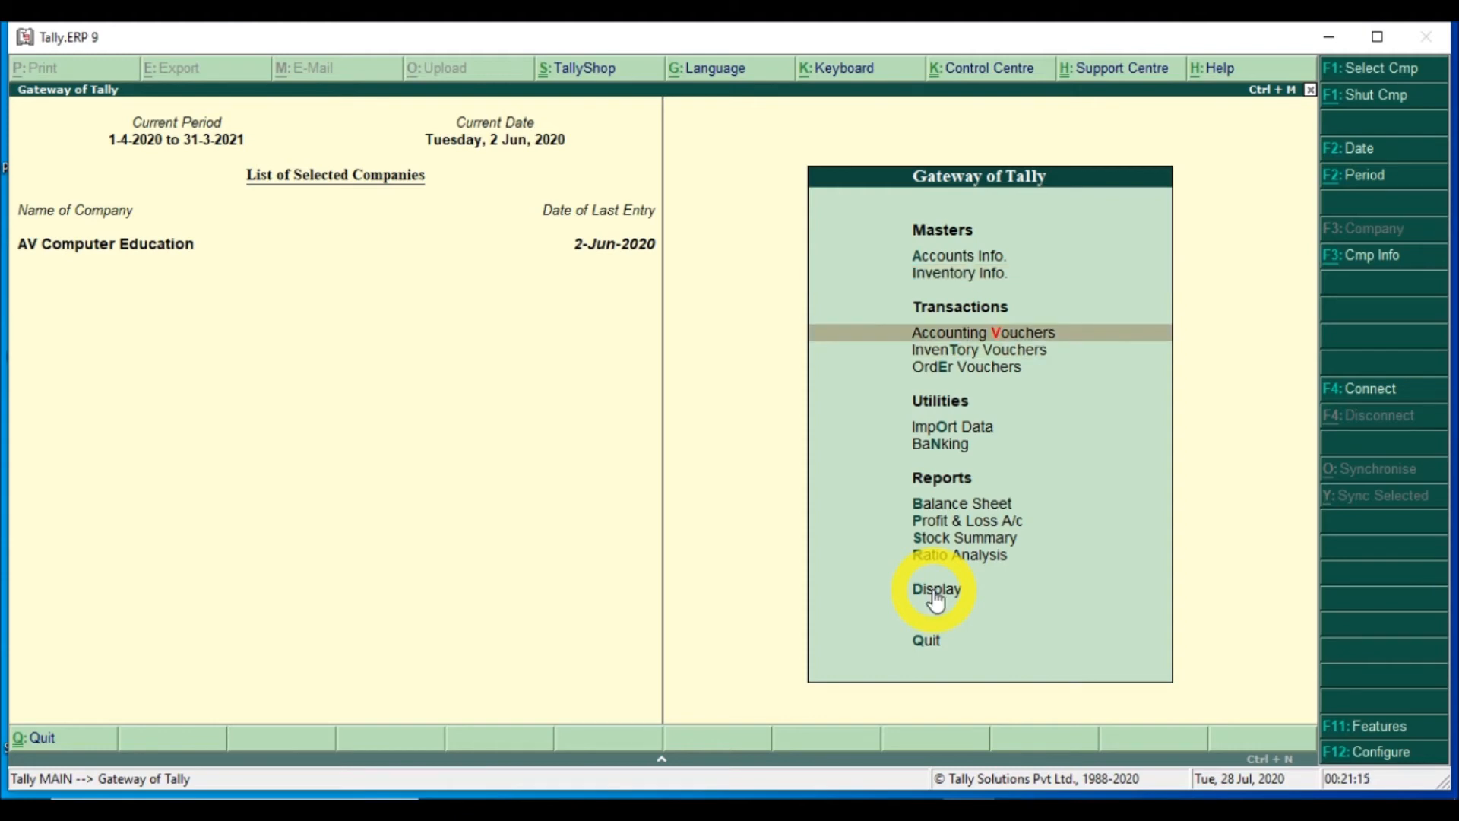
pyautogui.press('Return')
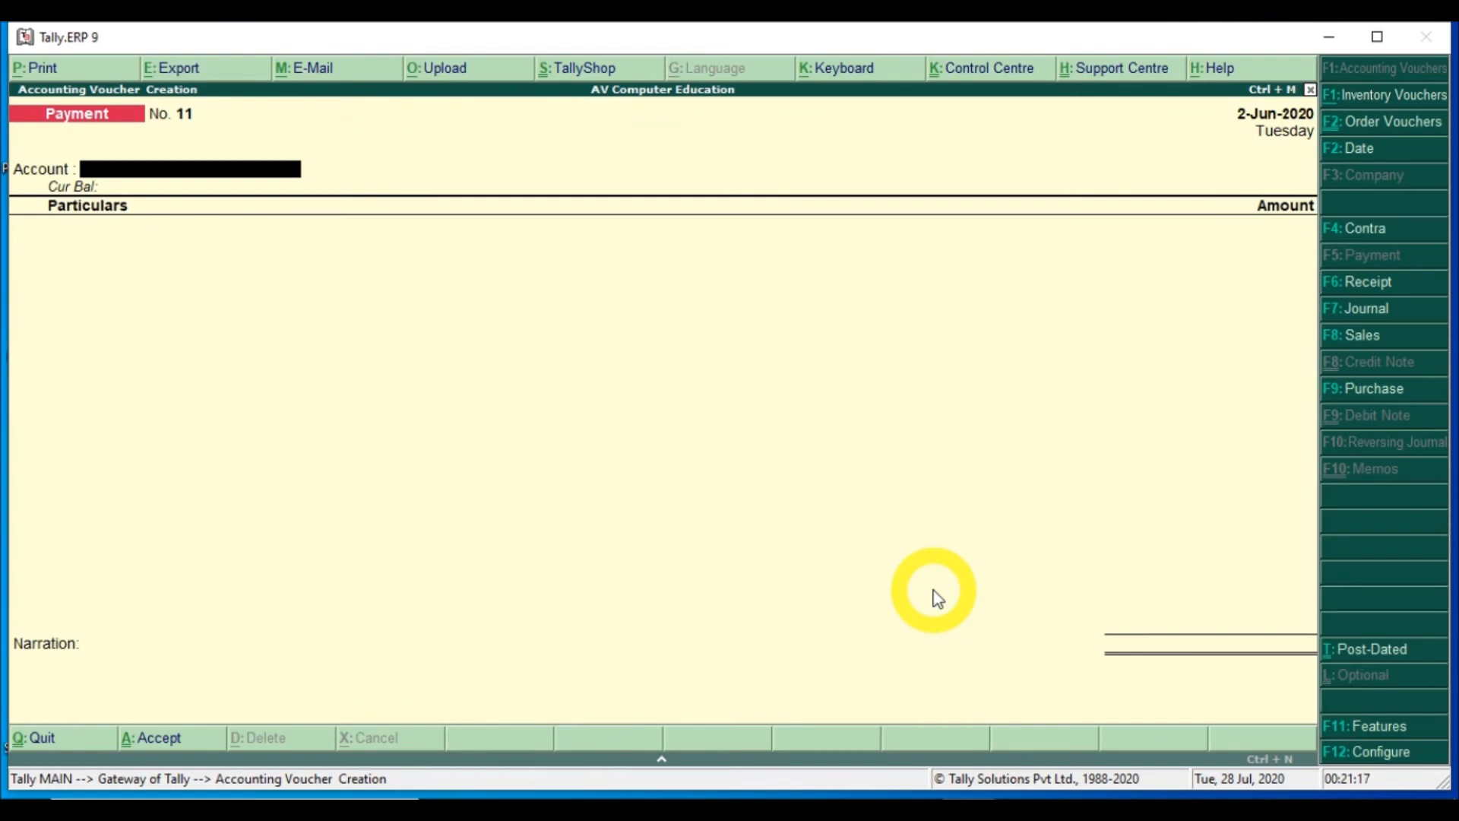
pyautogui.press('F8')
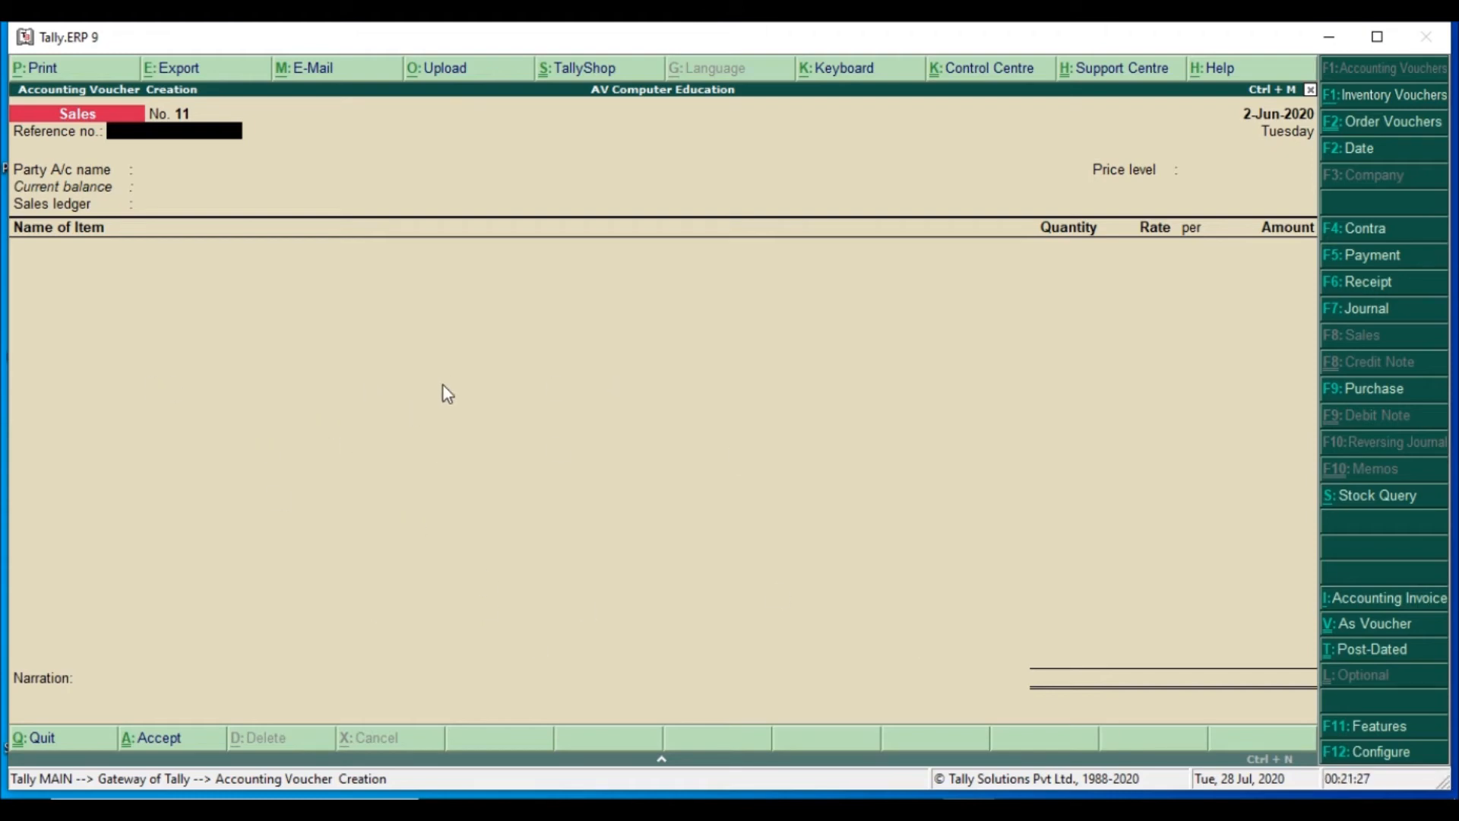
# - Switch to a new Notepad document and move its window clear of the sales voucher's header fields
pyautogui.press('super+r')
pyautogui.write('note')
pyautogui.press('Down')
pyautogui.press('Return')
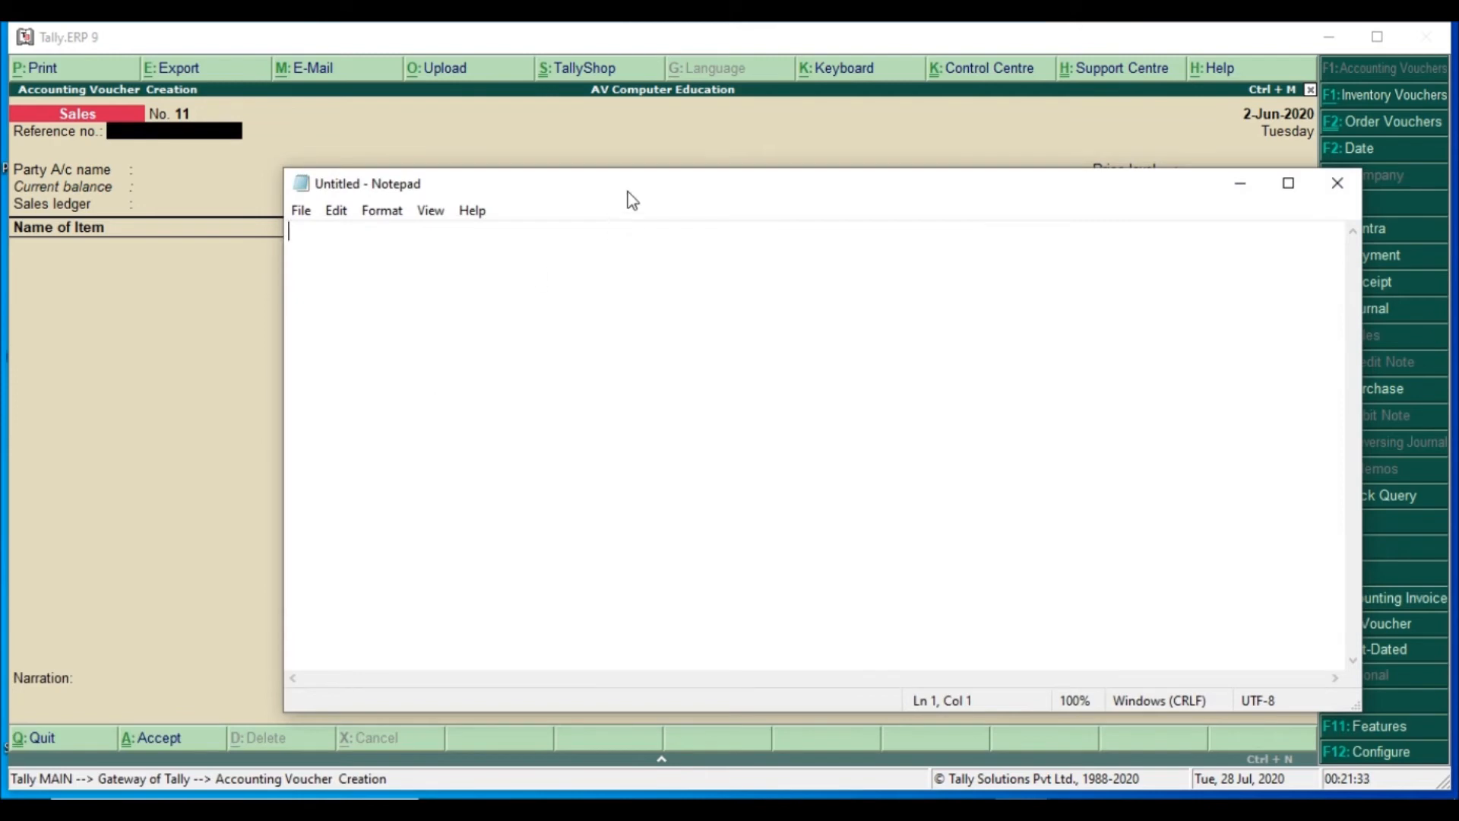
pyautogui.moveTo(624, 190); pyautogui.dragTo(754, 117)
# - Write the exercise text "Q. Sold 5 Large Bags to J.K. Distributors at Wholesale Price" in the Notepad document
pyautogui.write('Q. ')
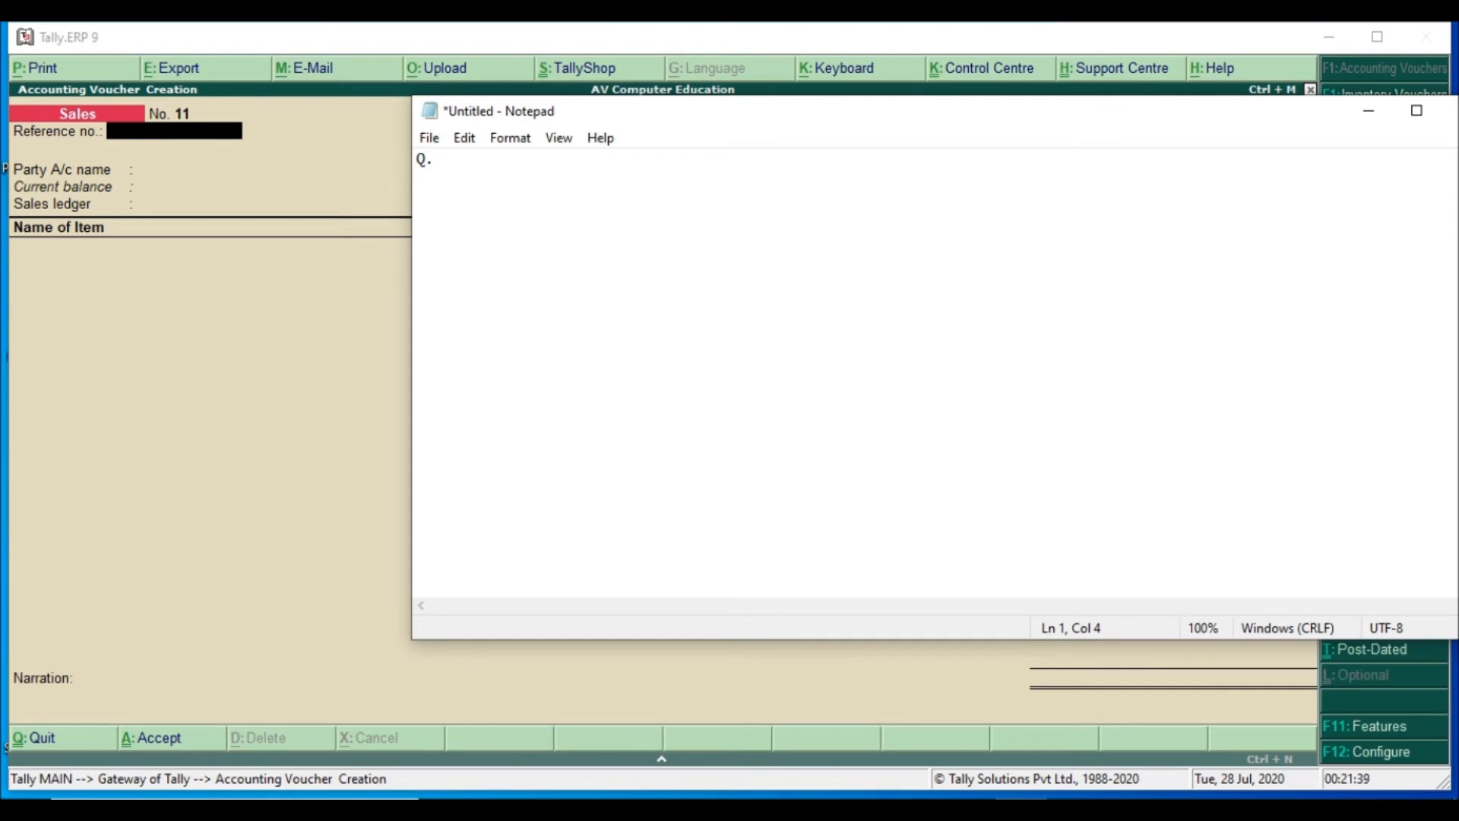
pyautogui.write('Sol')
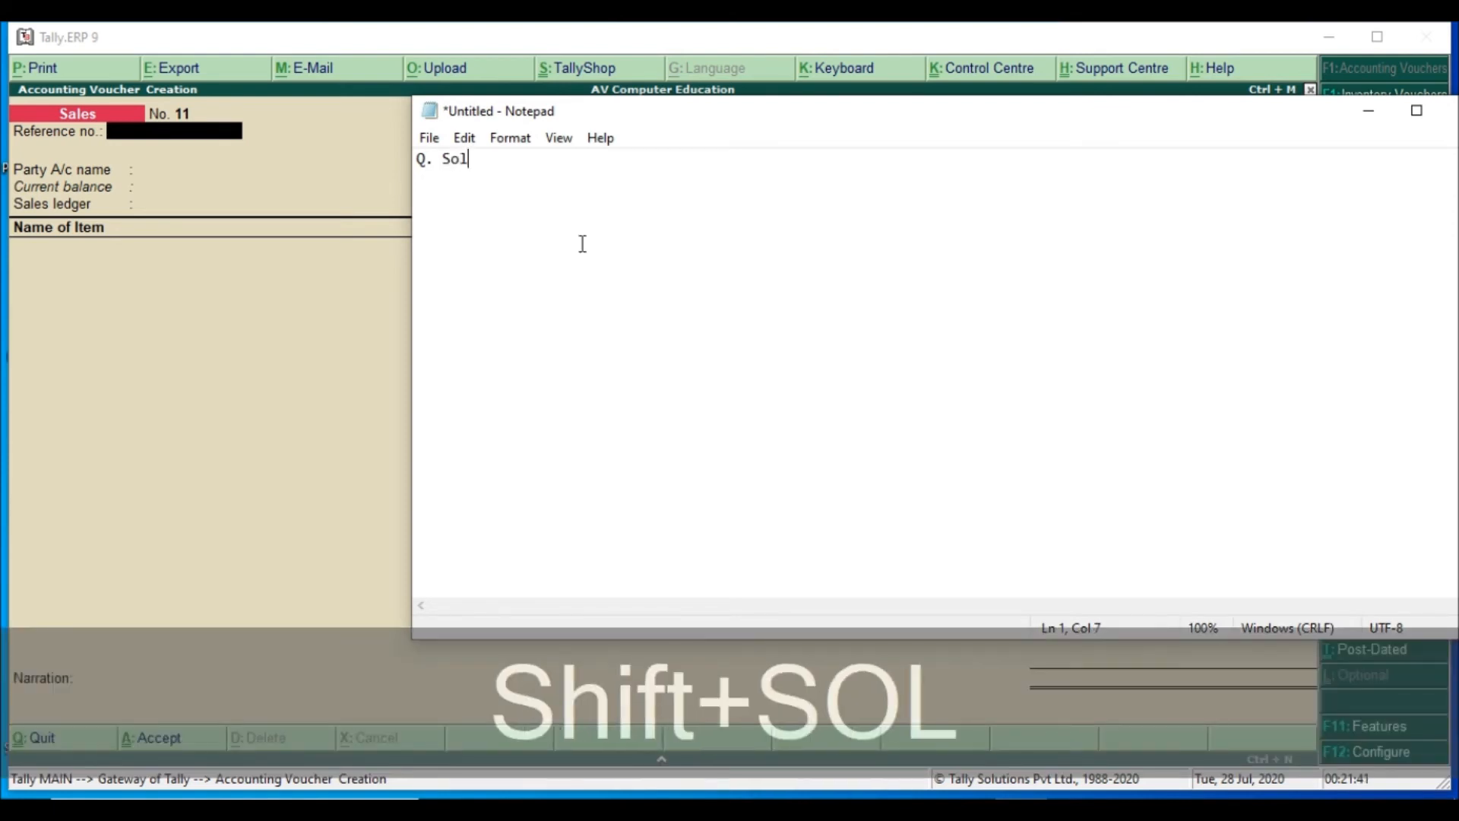
pyautogui.write('d 5 ')
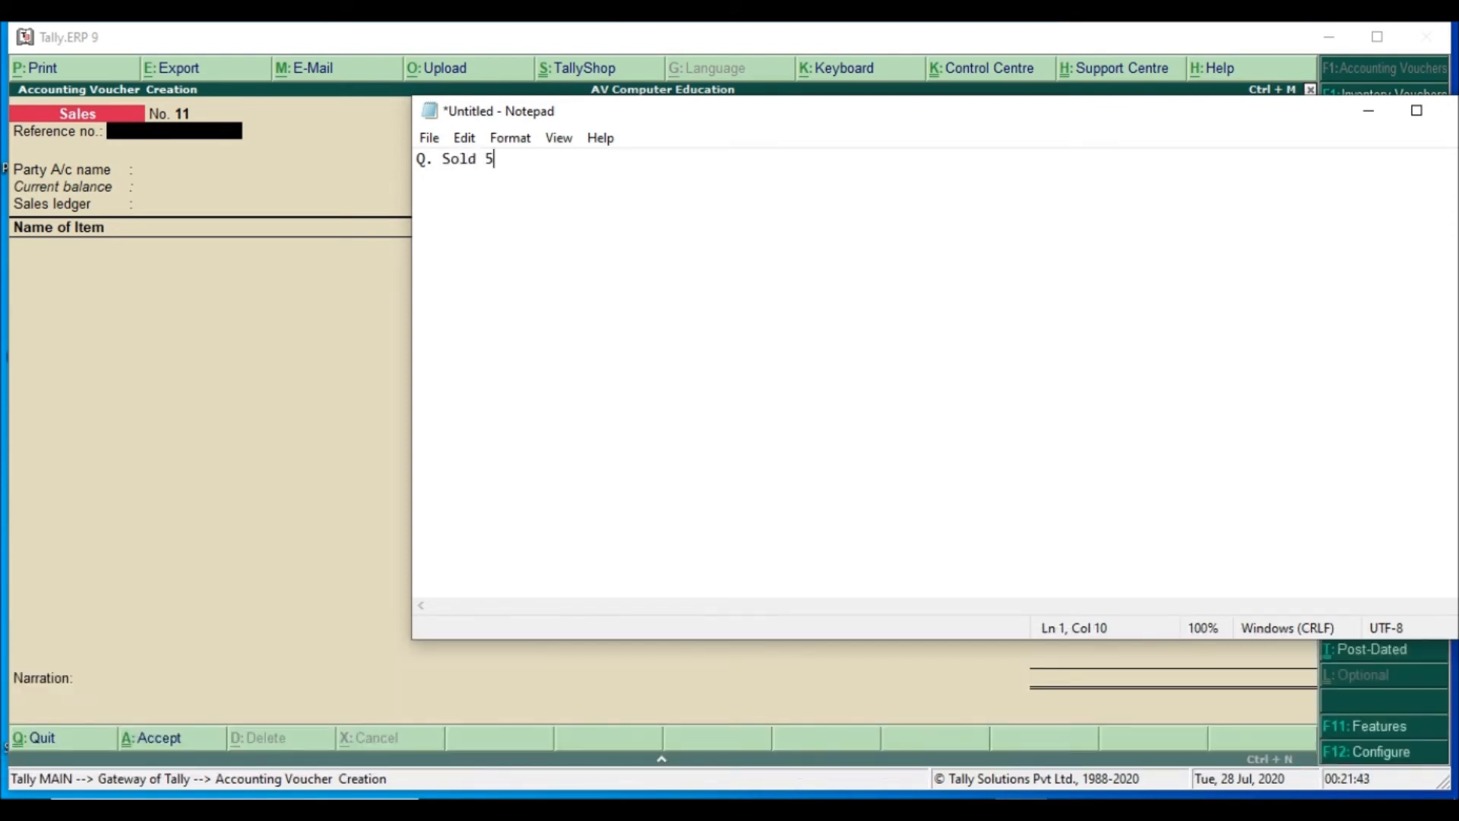
pyautogui.write('La')
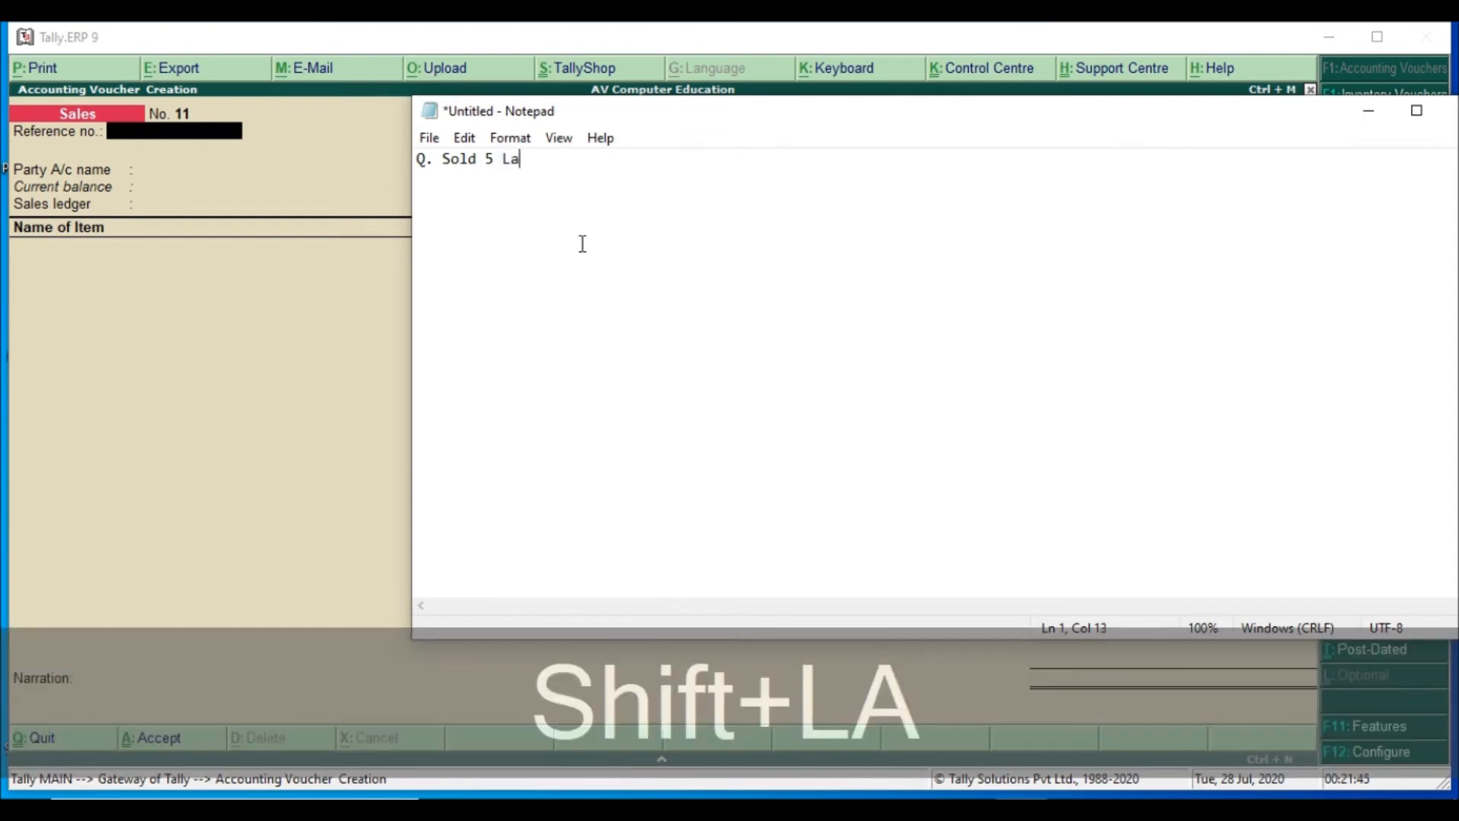
pyautogui.write('rge ')
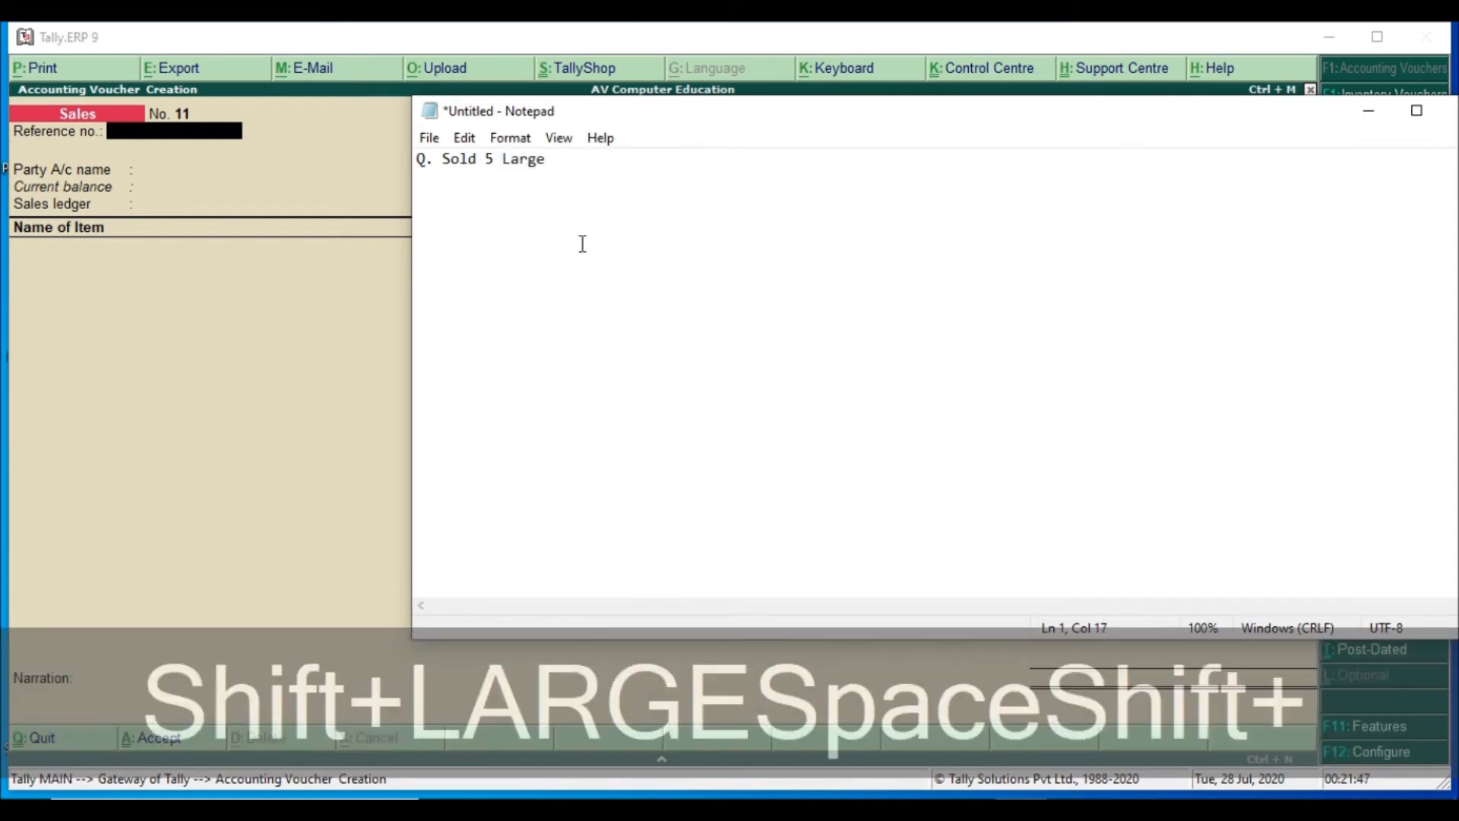
pyautogui.write('Bag')
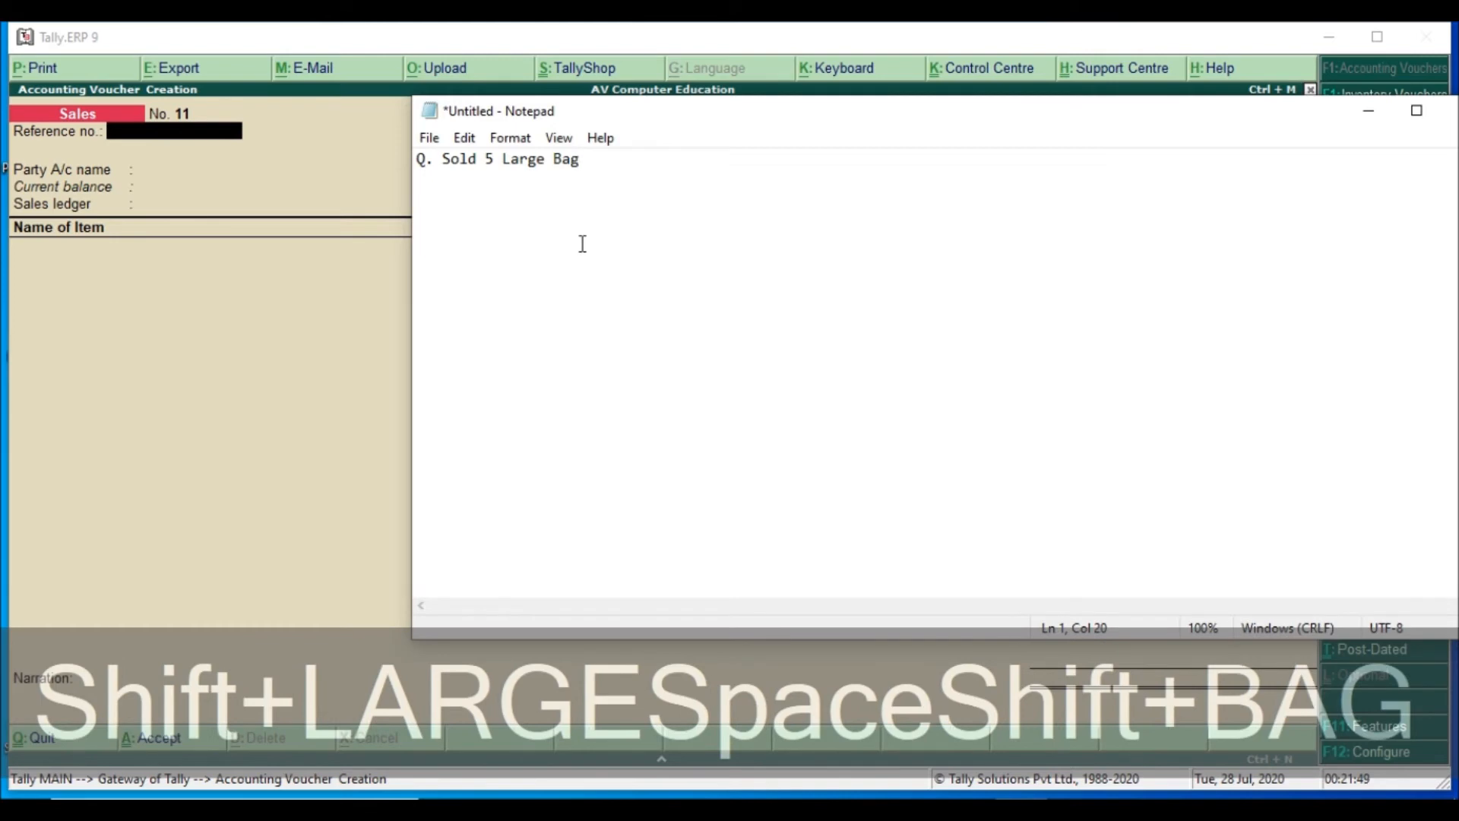
pyautogui.write('s t')
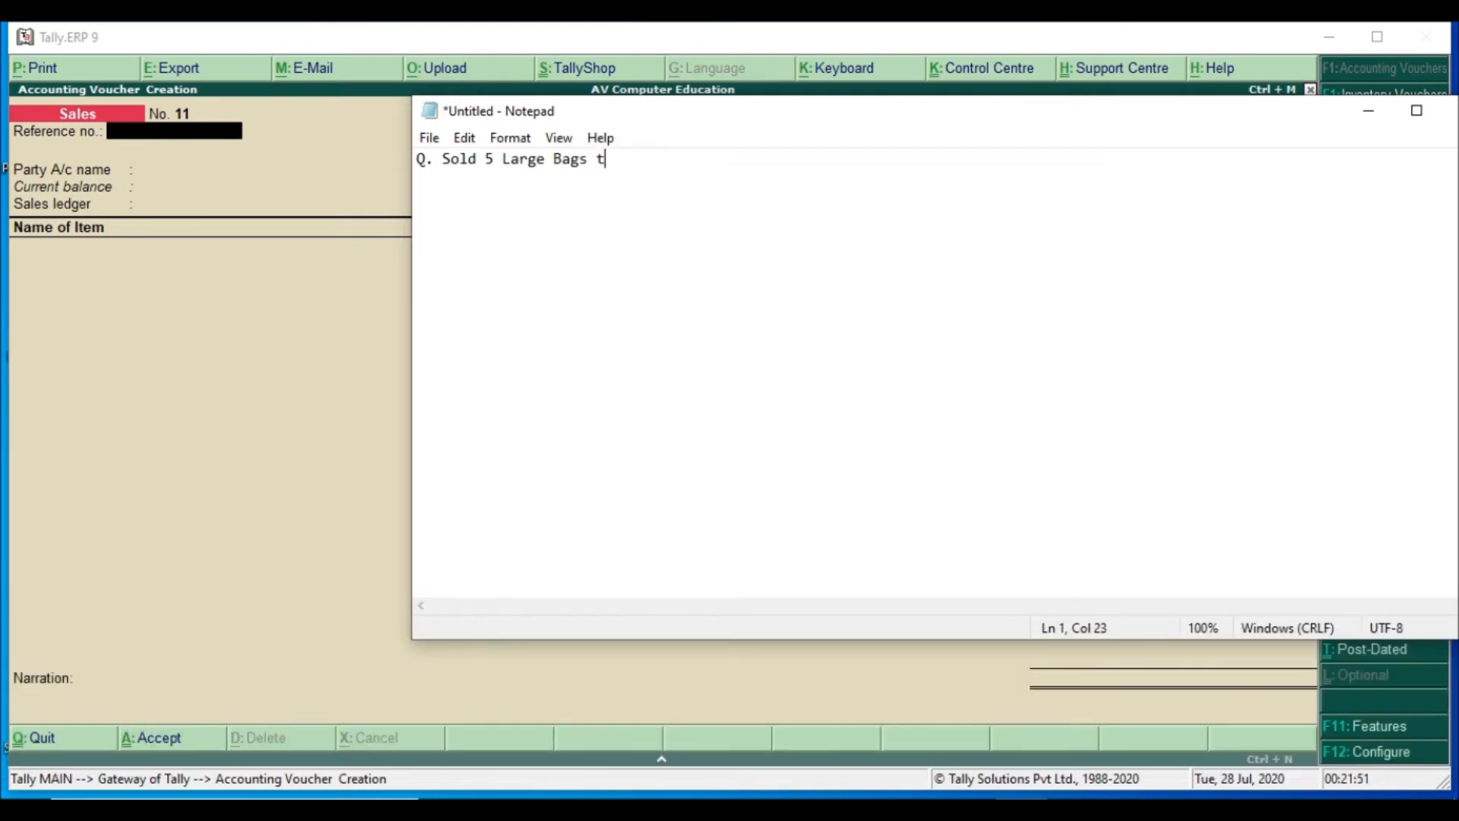
pyautogui.write('o J.')
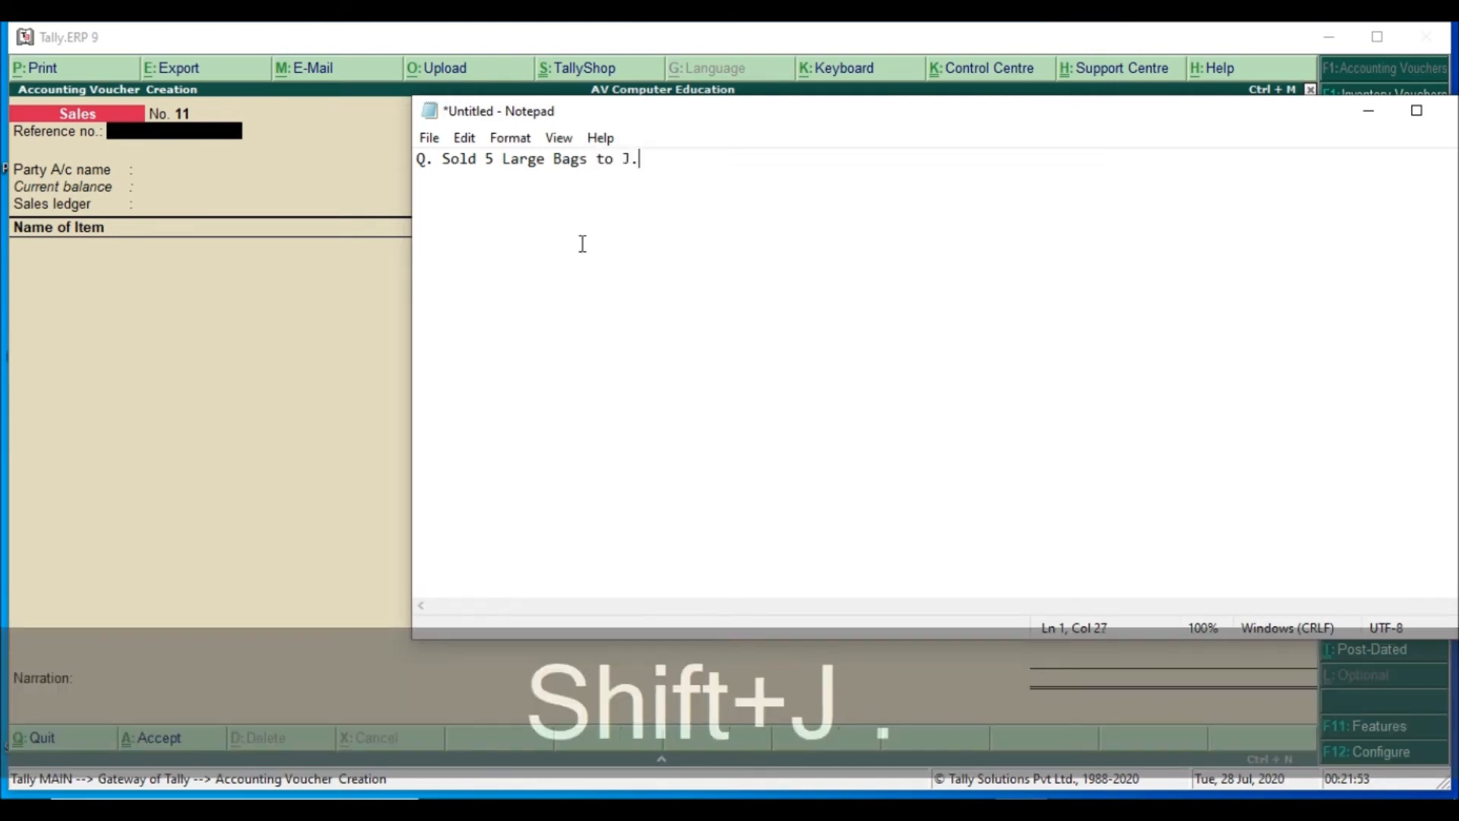
pyautogui.write('K. D')
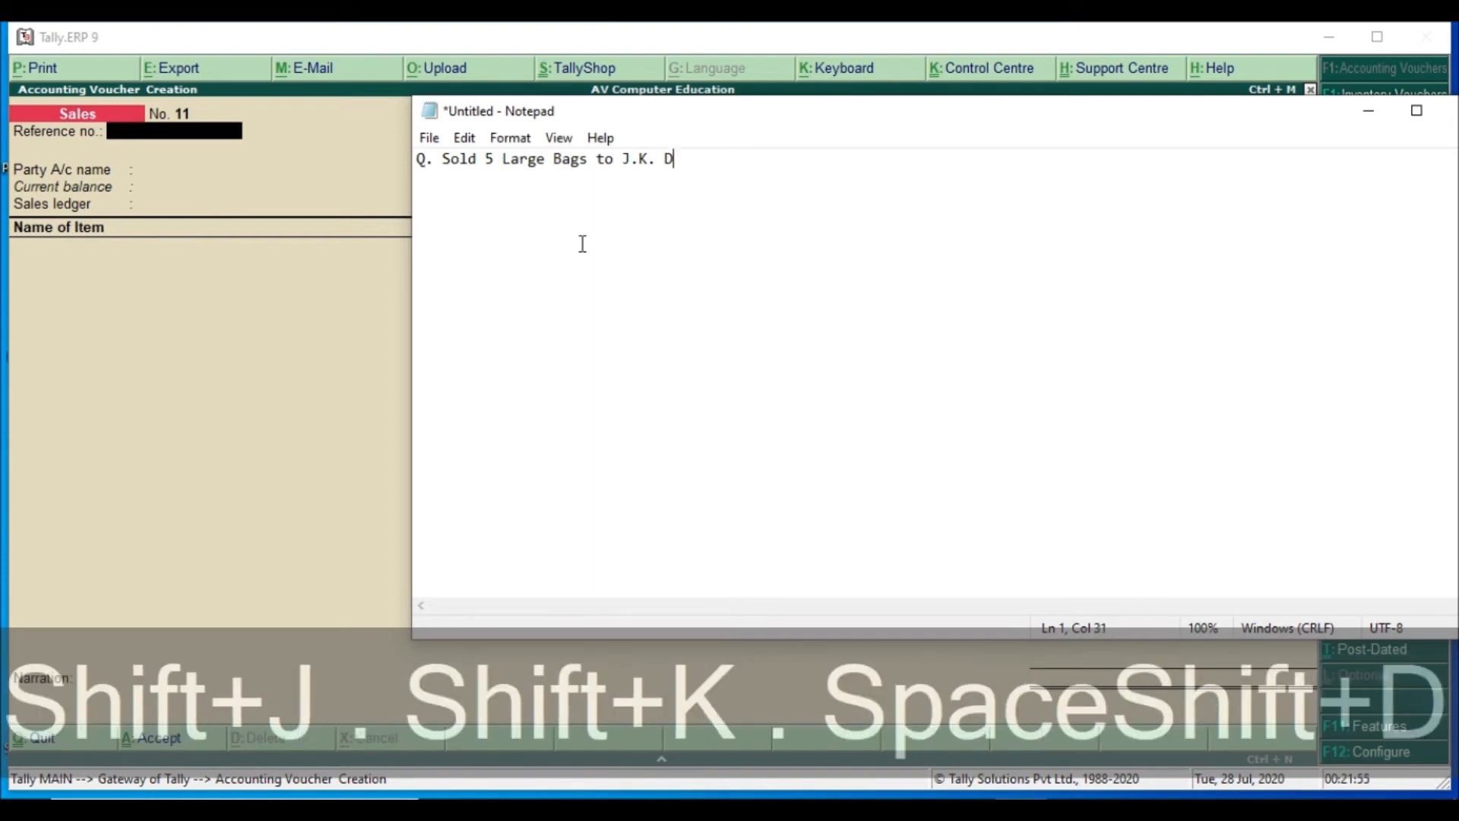
pyautogui.write('ist')
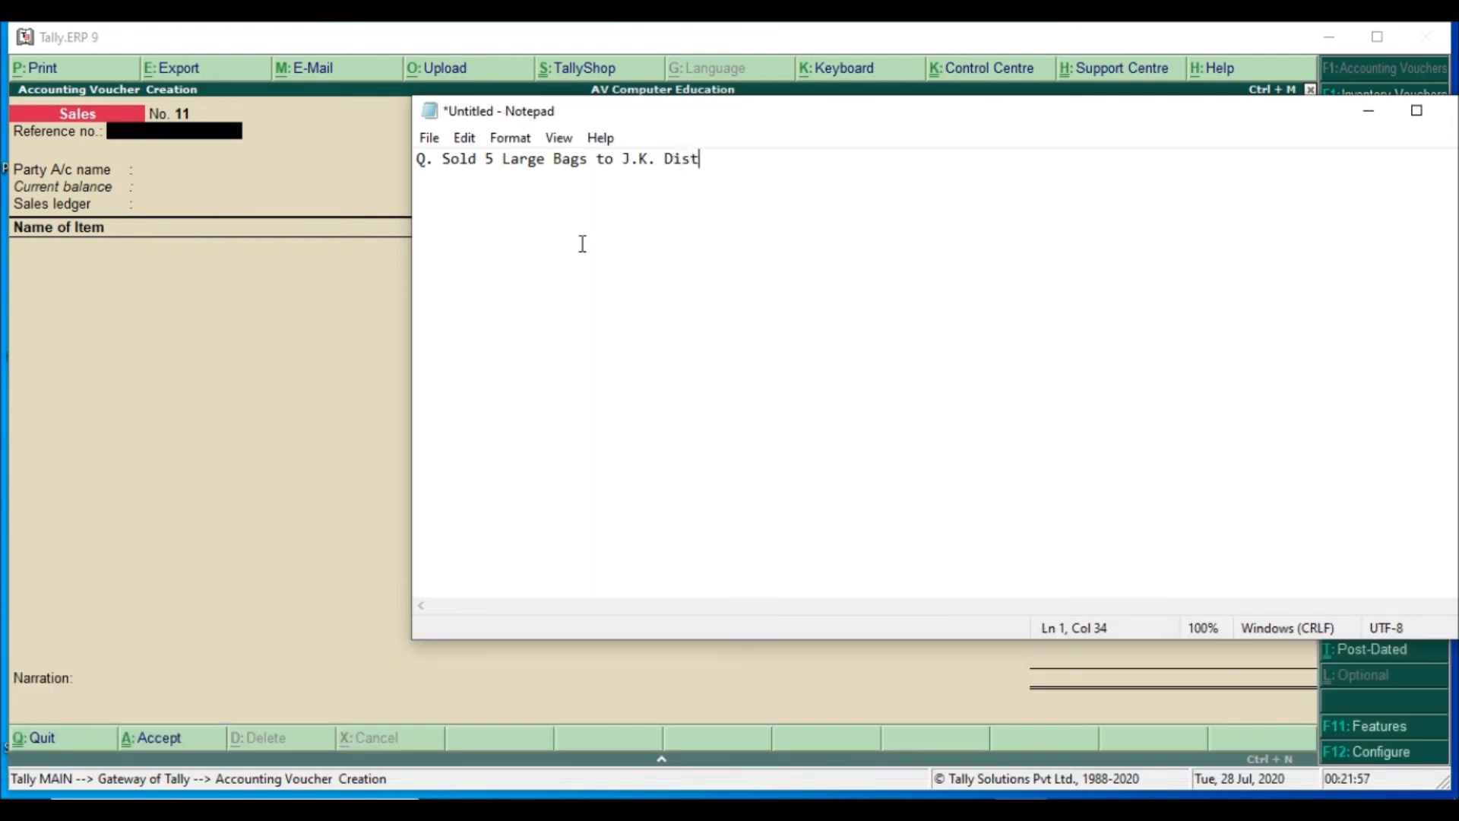
pyautogui.write('ributors at Who')
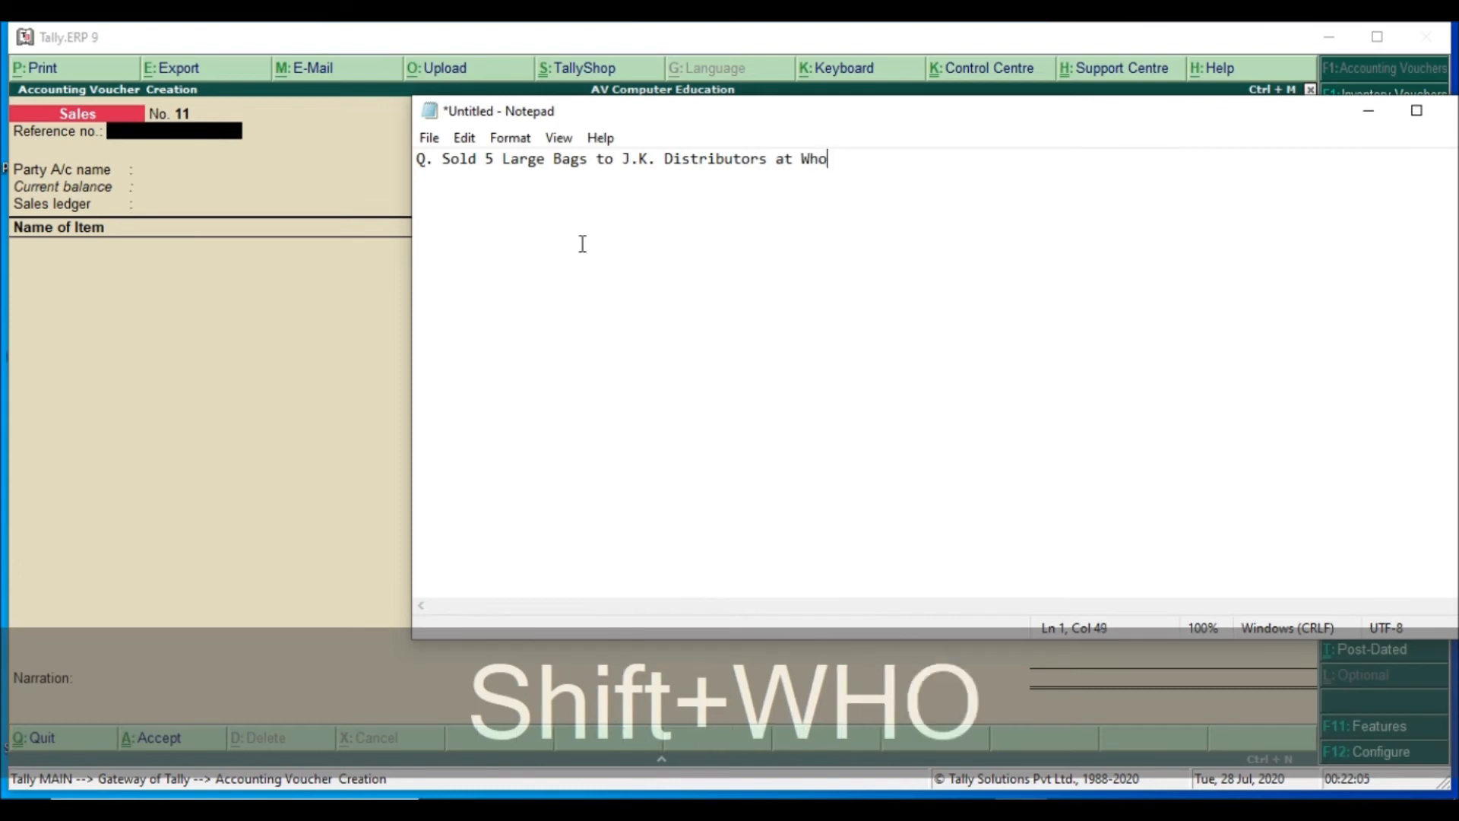
pyautogui.write('le')
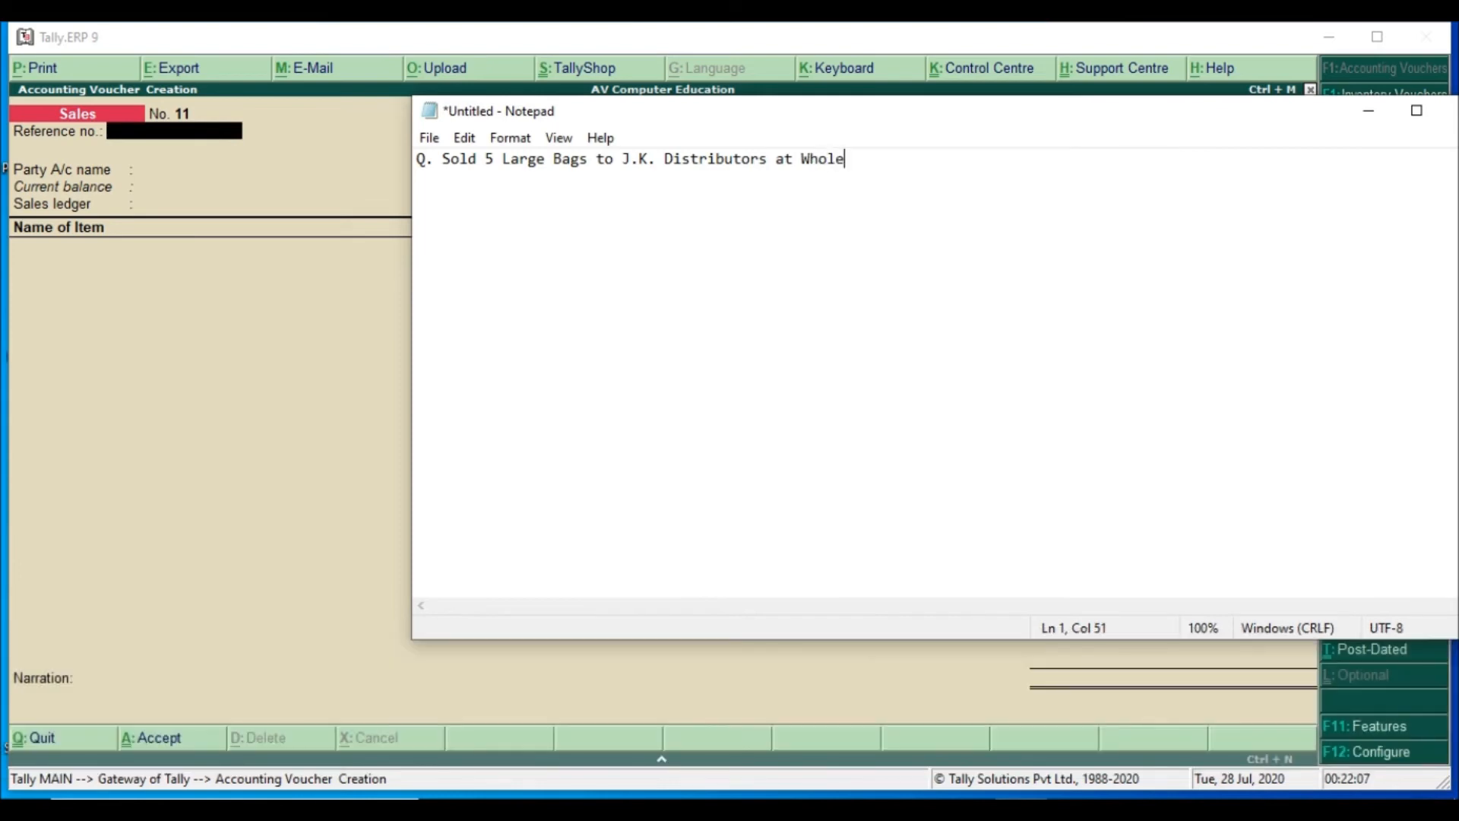
pyautogui.write('sale Price')
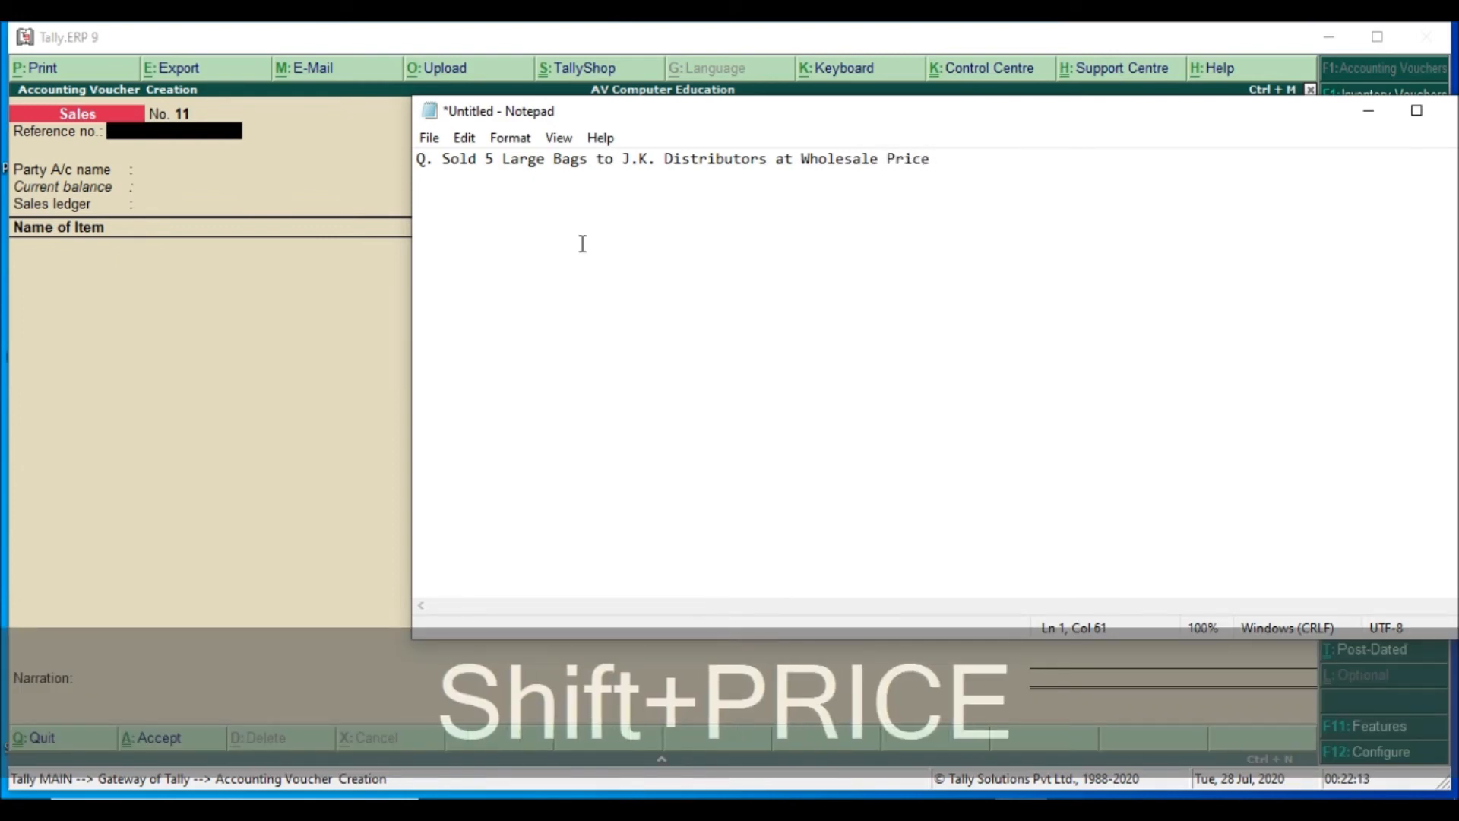
# - Set the Notepad exercise text's font size to 18 and move the window slightly lower over the voucher
pyautogui.moveTo(967, 186); pyautogui.dragTo(415, 161)
pyautogui.click(524, 141)
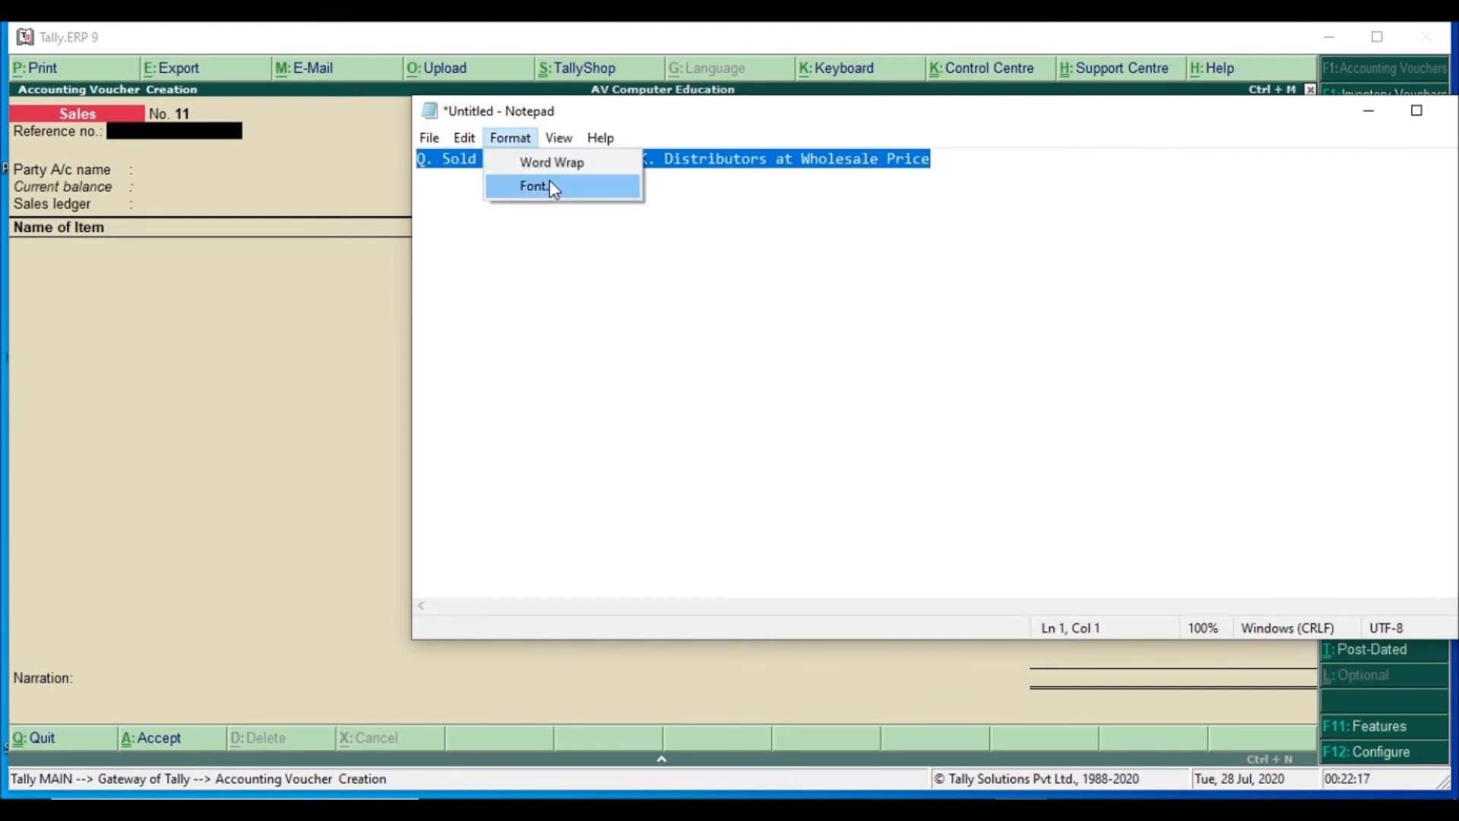
pyautogui.click(551, 187)
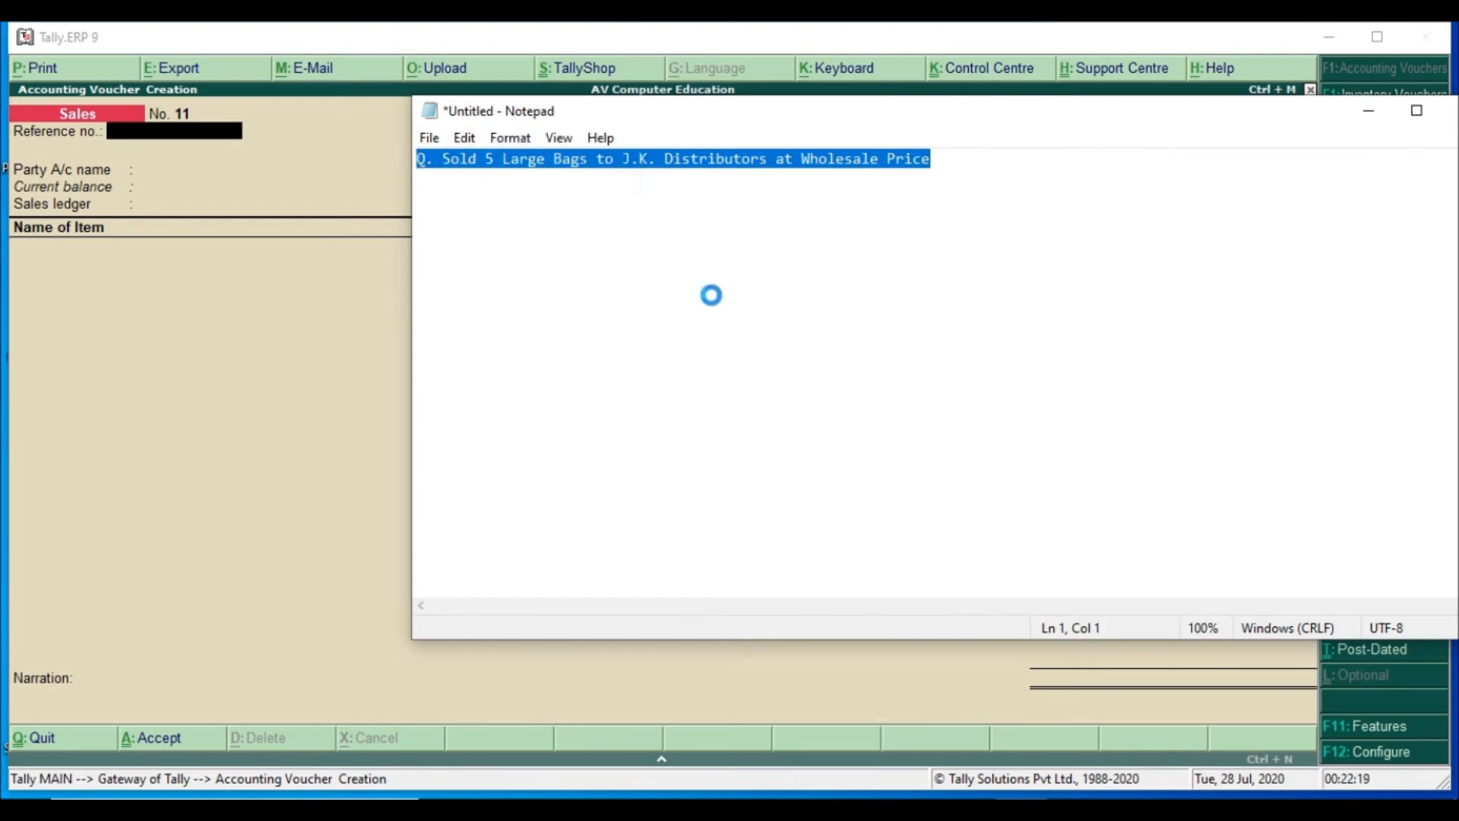
pyautogui.click(835, 422)
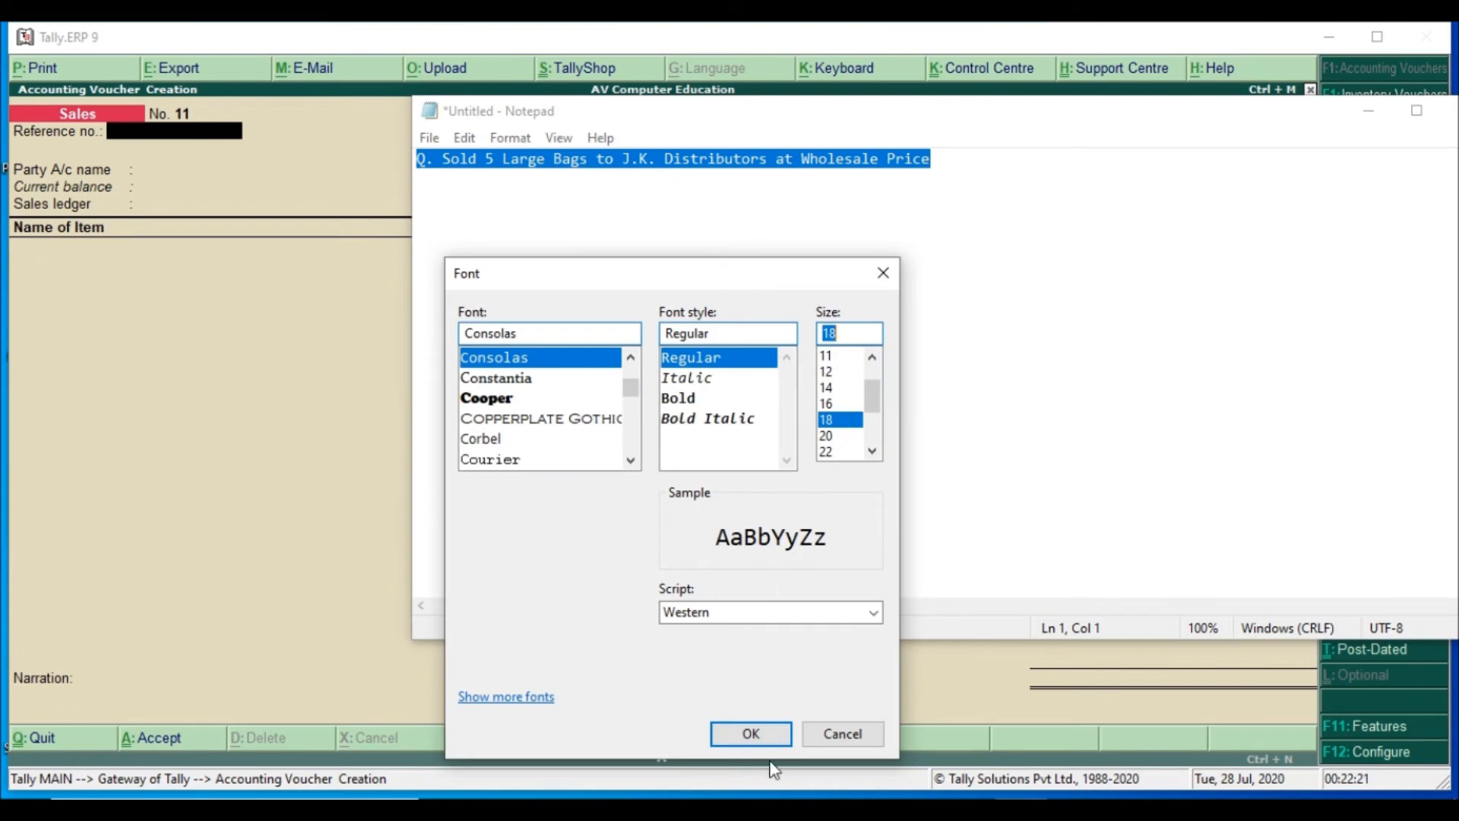
pyautogui.click(761, 731)
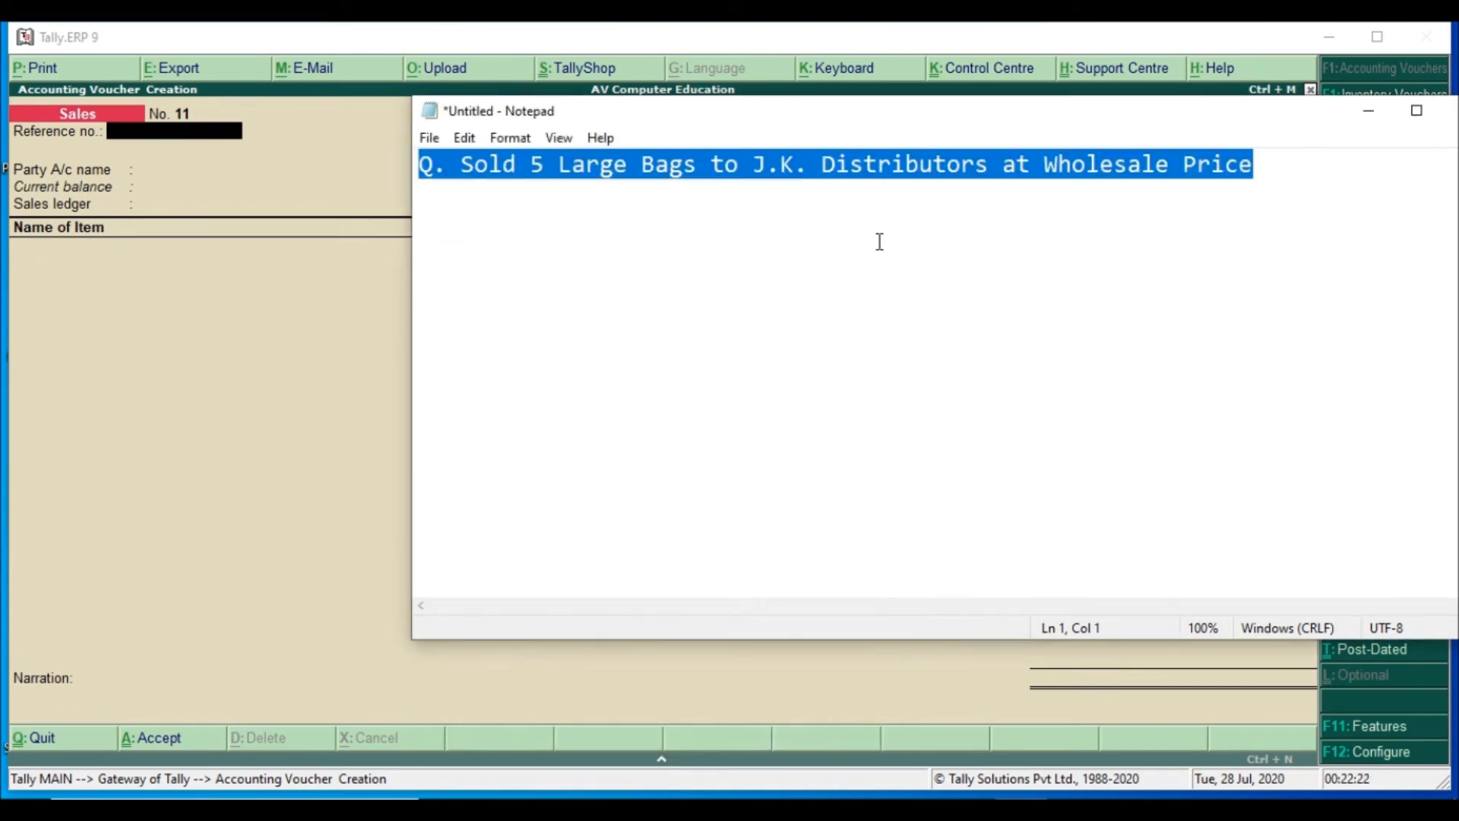
pyautogui.click(1013, 236)
pyautogui.moveTo(737, 122)
pyautogui.mouseDown()
pyautogui.moveTo(732, 186)
pyautogui.moveTo(749, 144)
pyautogui.mouseUp()
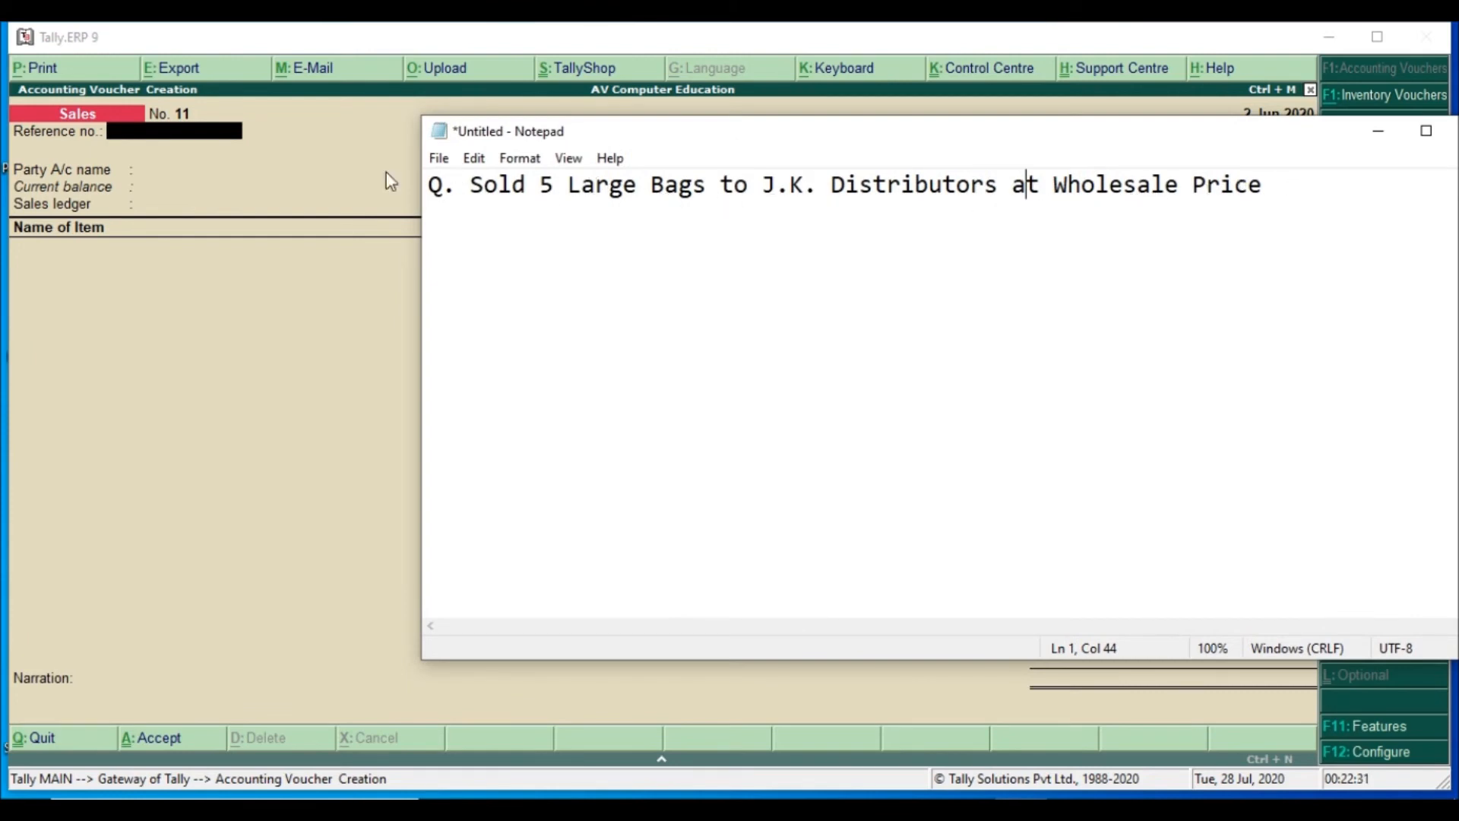
# - Review the sale wording in the Notepad exercise, return to the Tally sales voucher and set its reference number to SAL/0001
pyautogui.moveTo(484, 186); pyautogui.dragTo(886, 199)
pyautogui.click(790, 238)
pyautogui.click(159, 253)
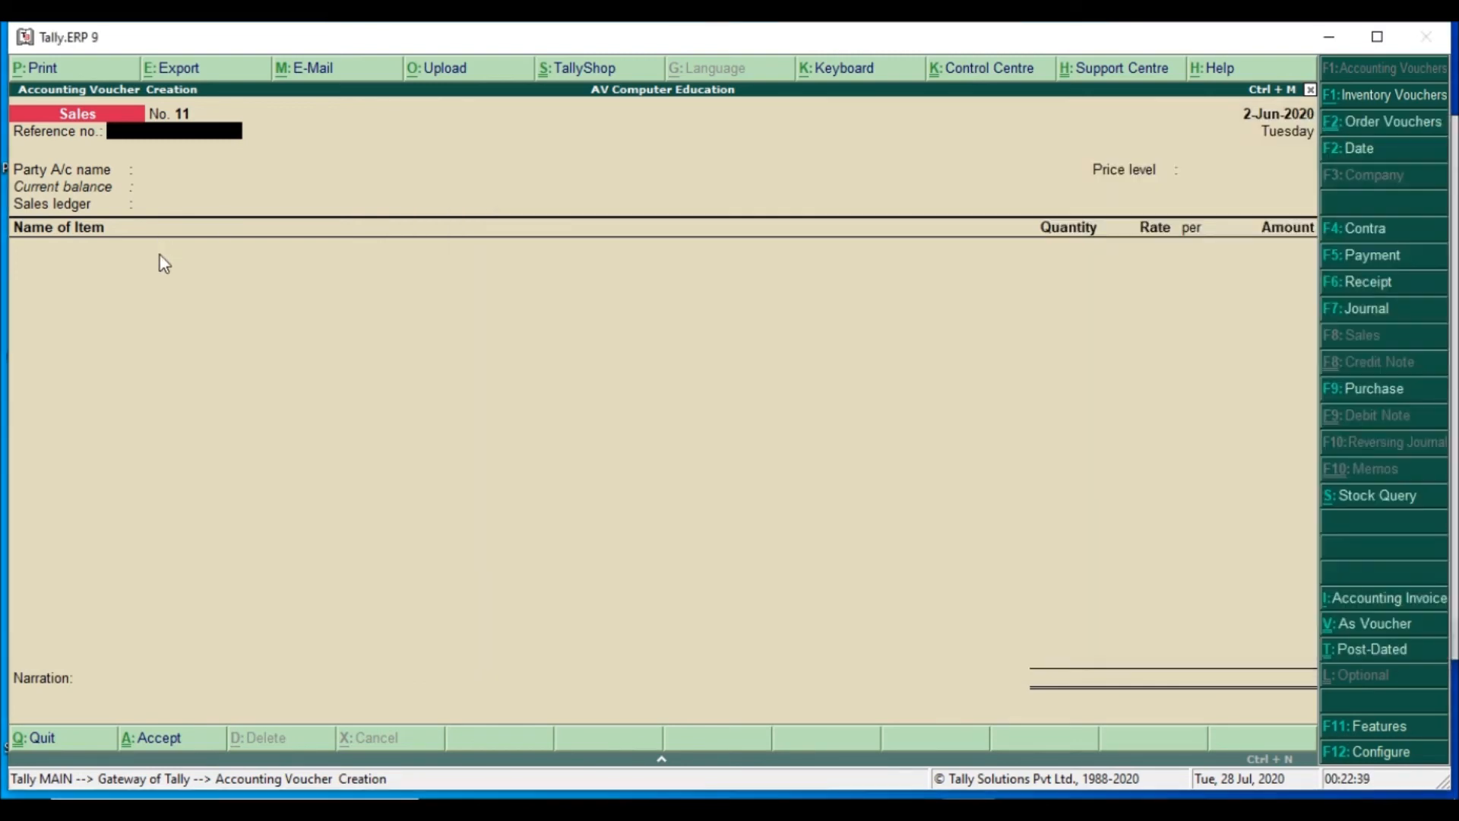
pyautogui.click(120, 135)
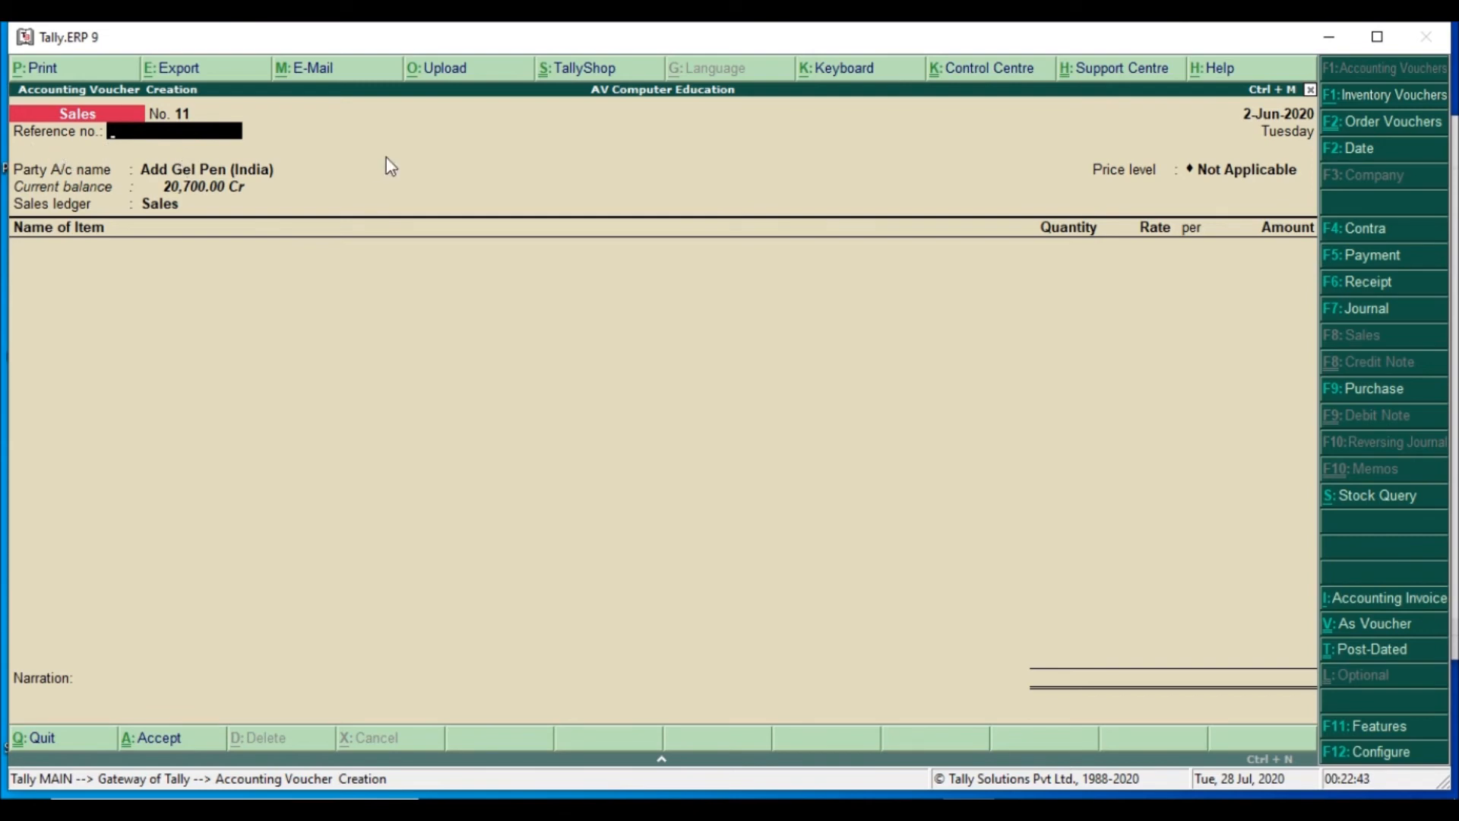
pyautogui.write('SAL/0001')
pyautogui.press('Return')
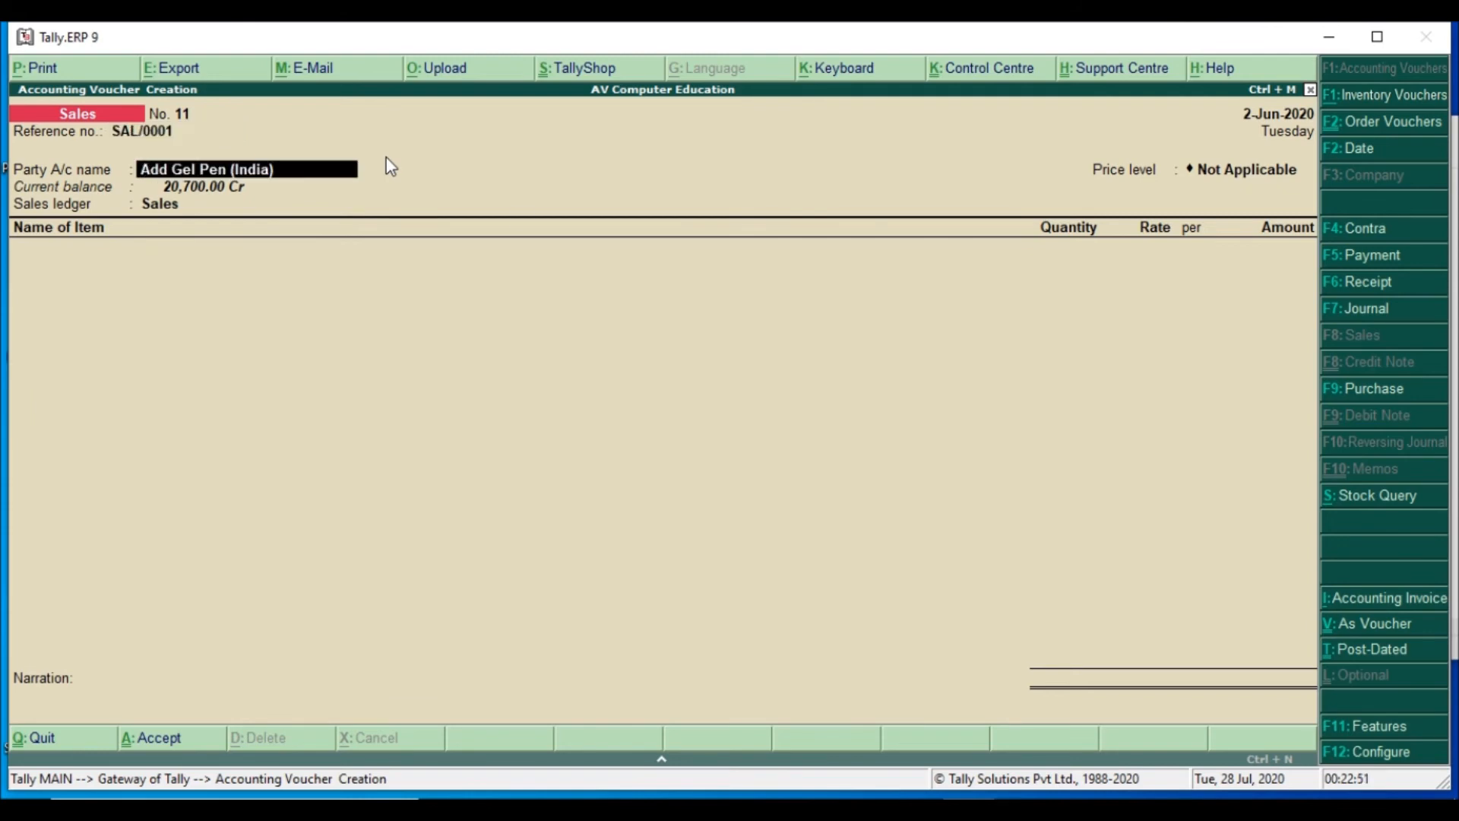
# - Check the buyer in the Notepad exercise and choose J.K. Distributors as the party account in the Tally sales voucher
pyautogui.click(1038, 783)
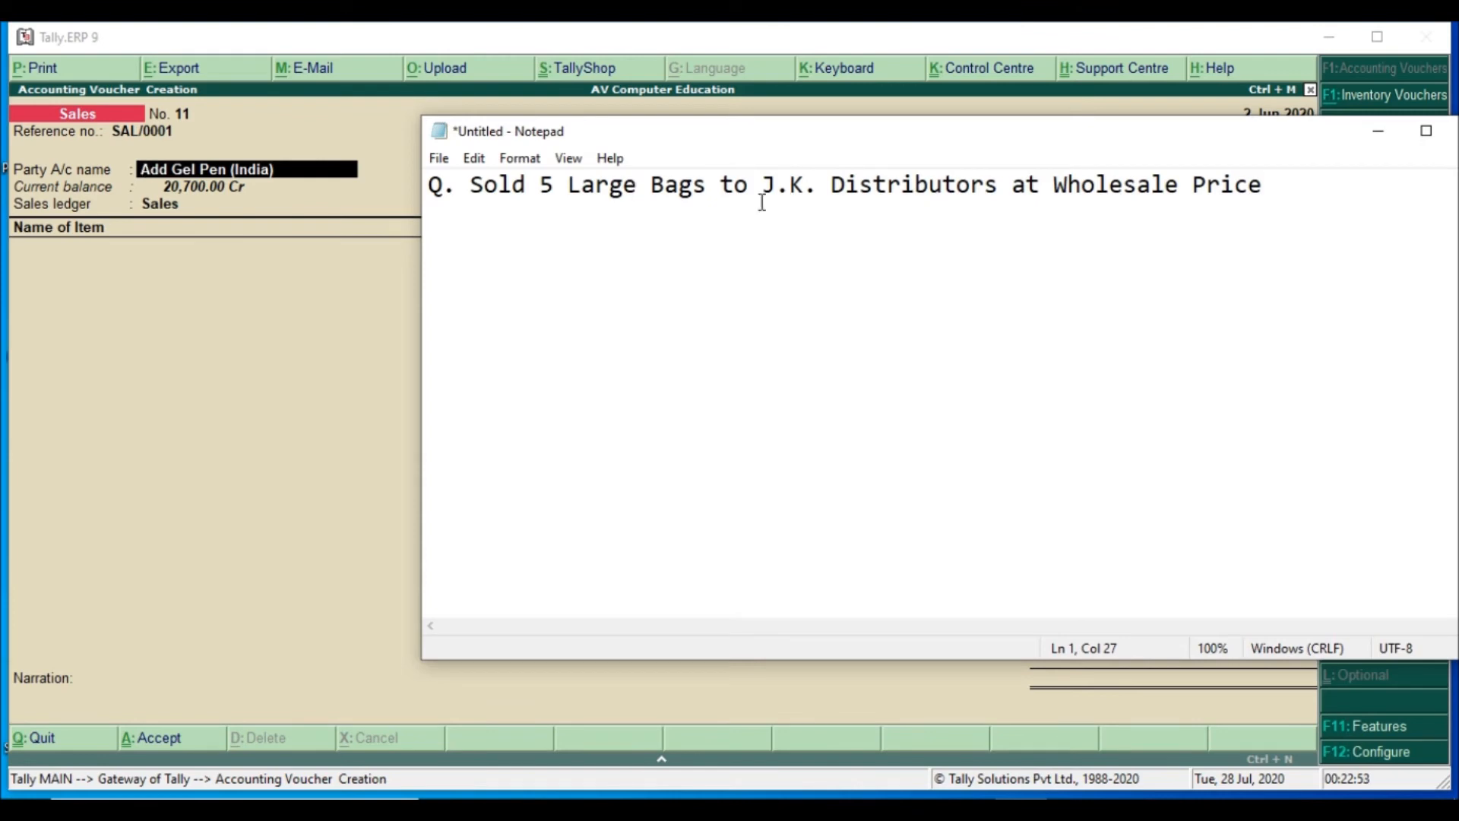
pyautogui.moveTo(761, 190); pyautogui.dragTo(1001, 202)
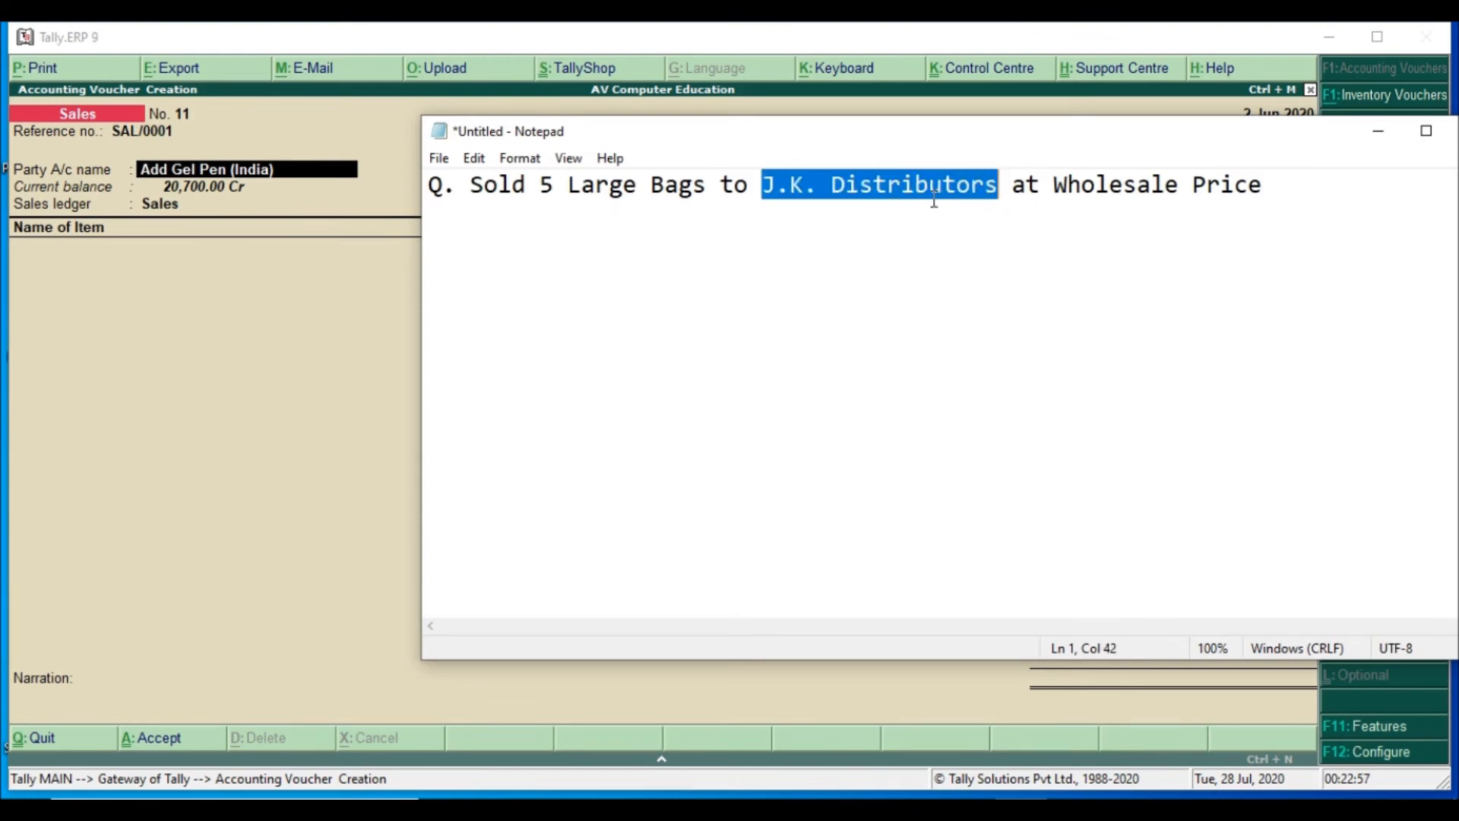
pyautogui.click(270, 180)
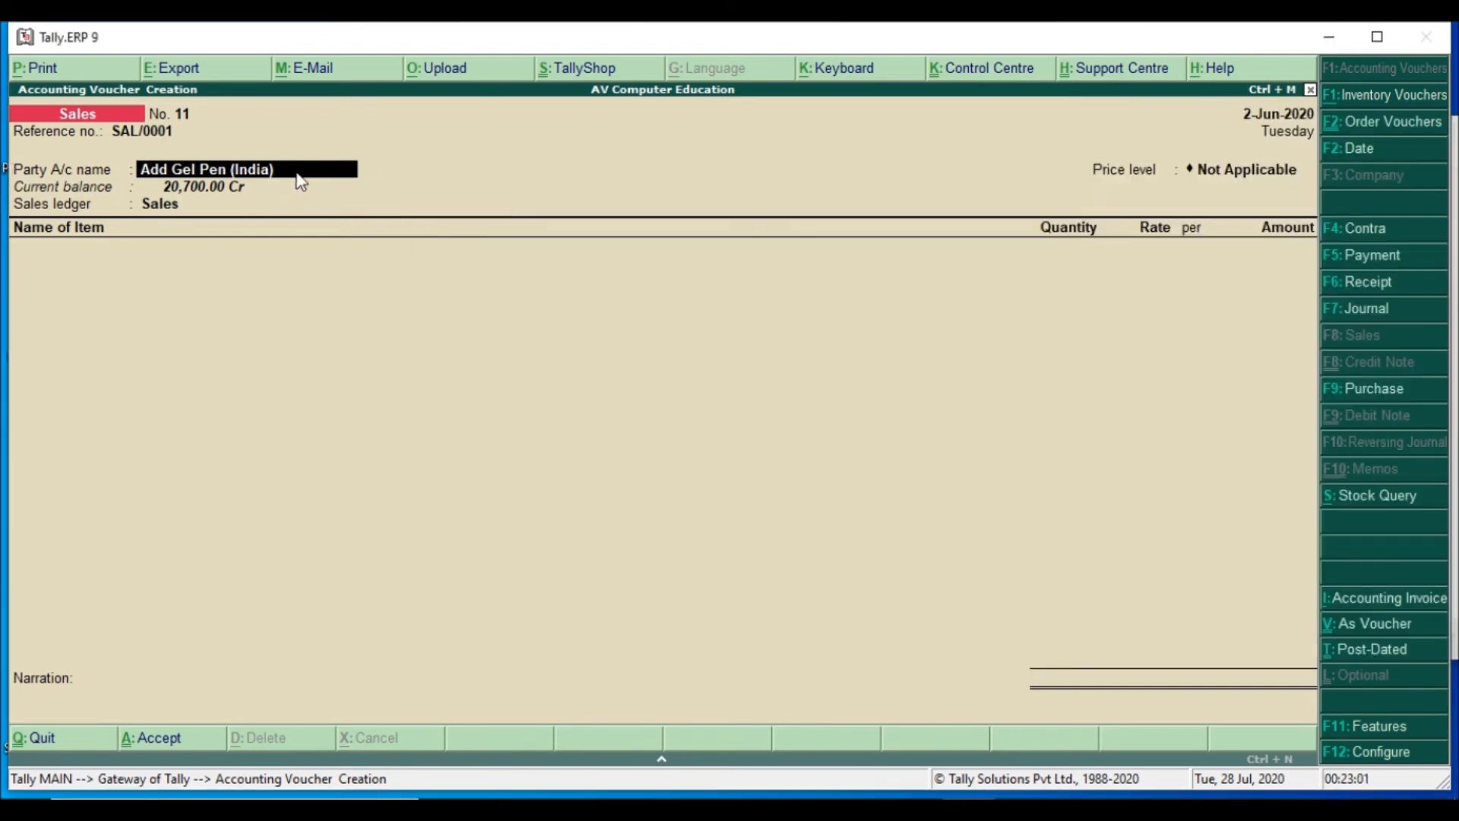
pyautogui.write('Jk')
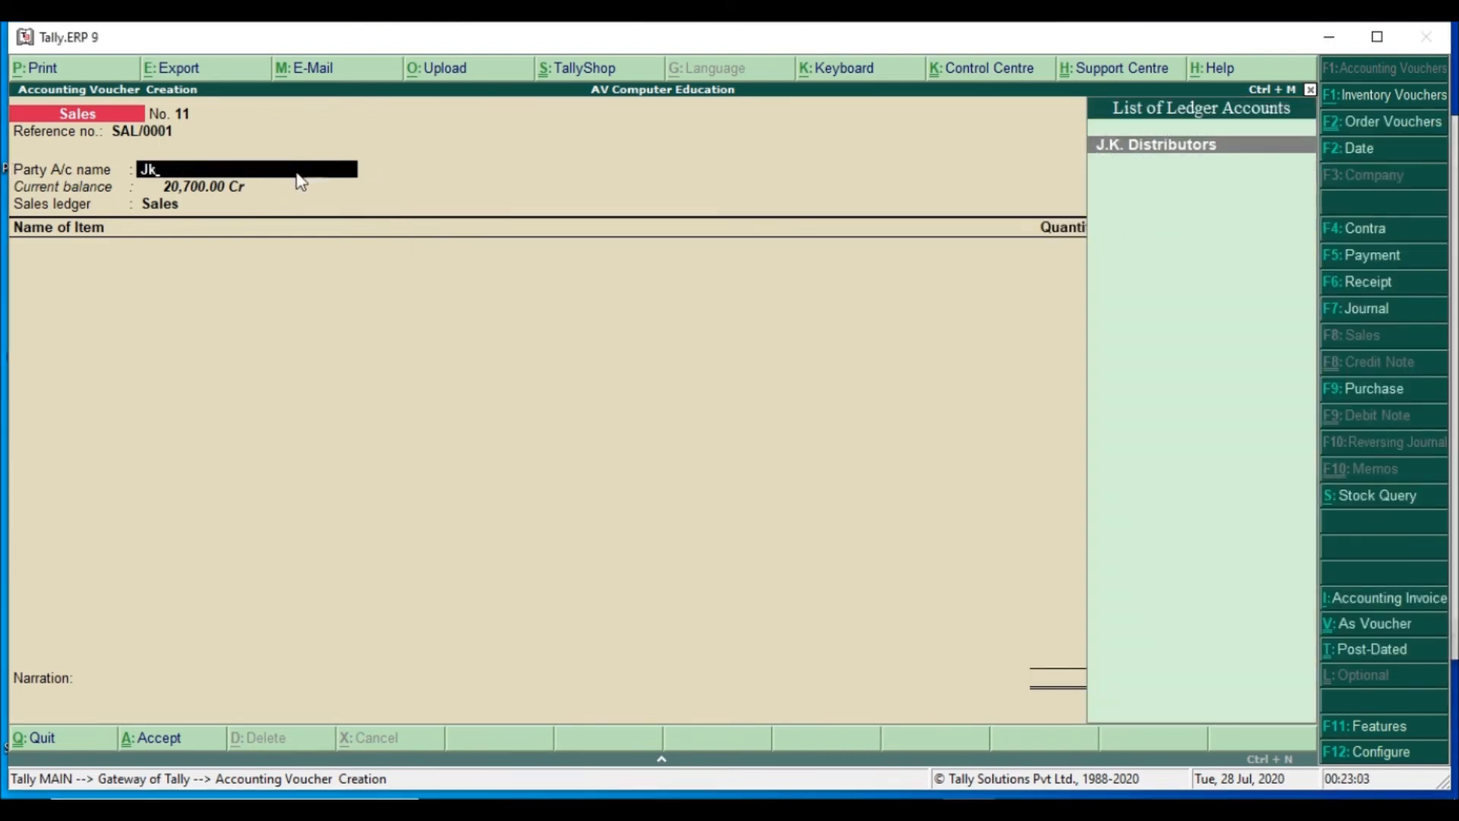
pyautogui.press('Return')
# - Start a secondary ledger named Jk under Sundry Debtors to view its pricing level options, and discard it
pyautogui.press('Escape')
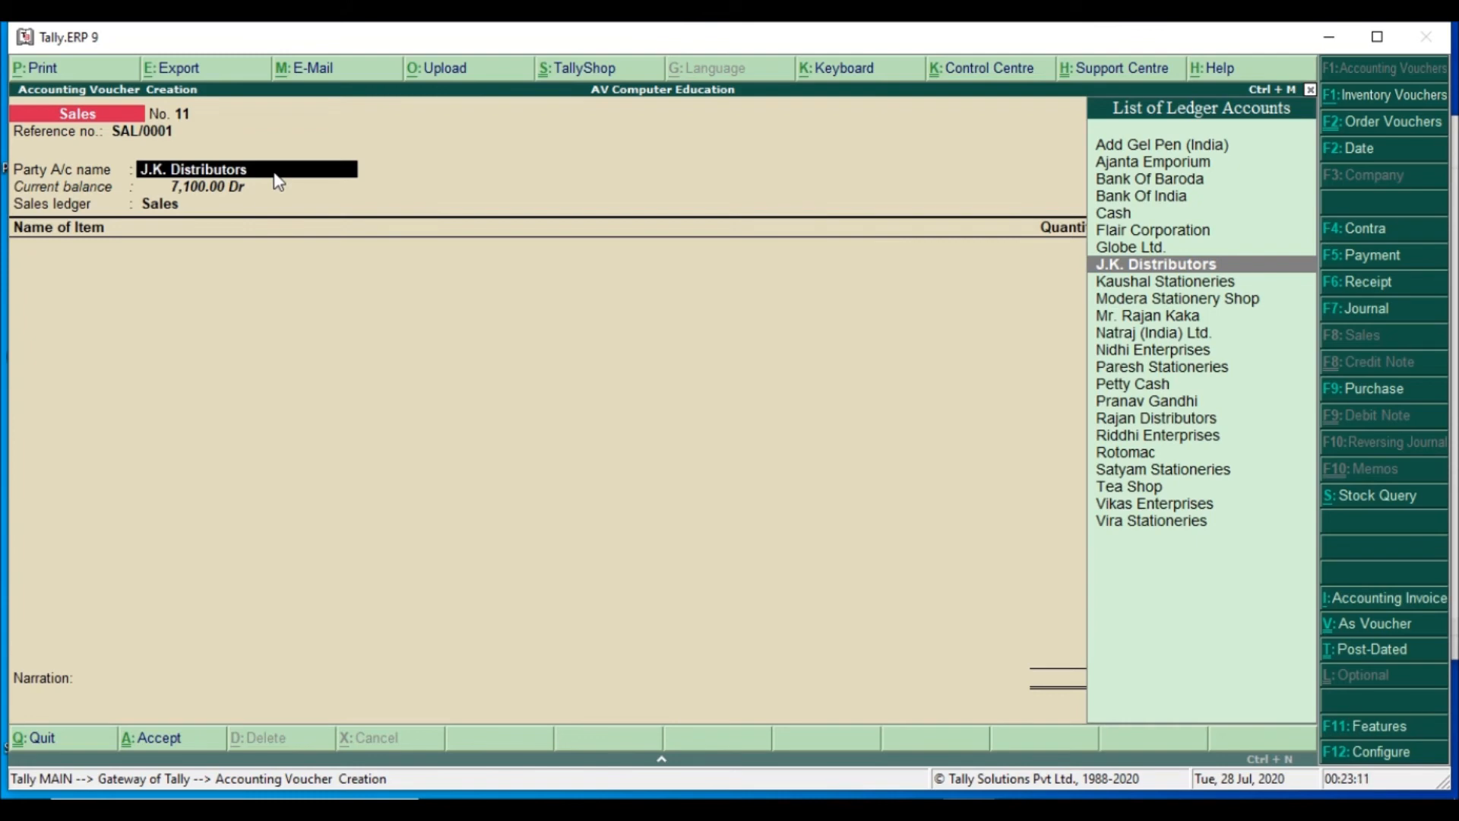
pyautogui.hotkey('alt', 'c')
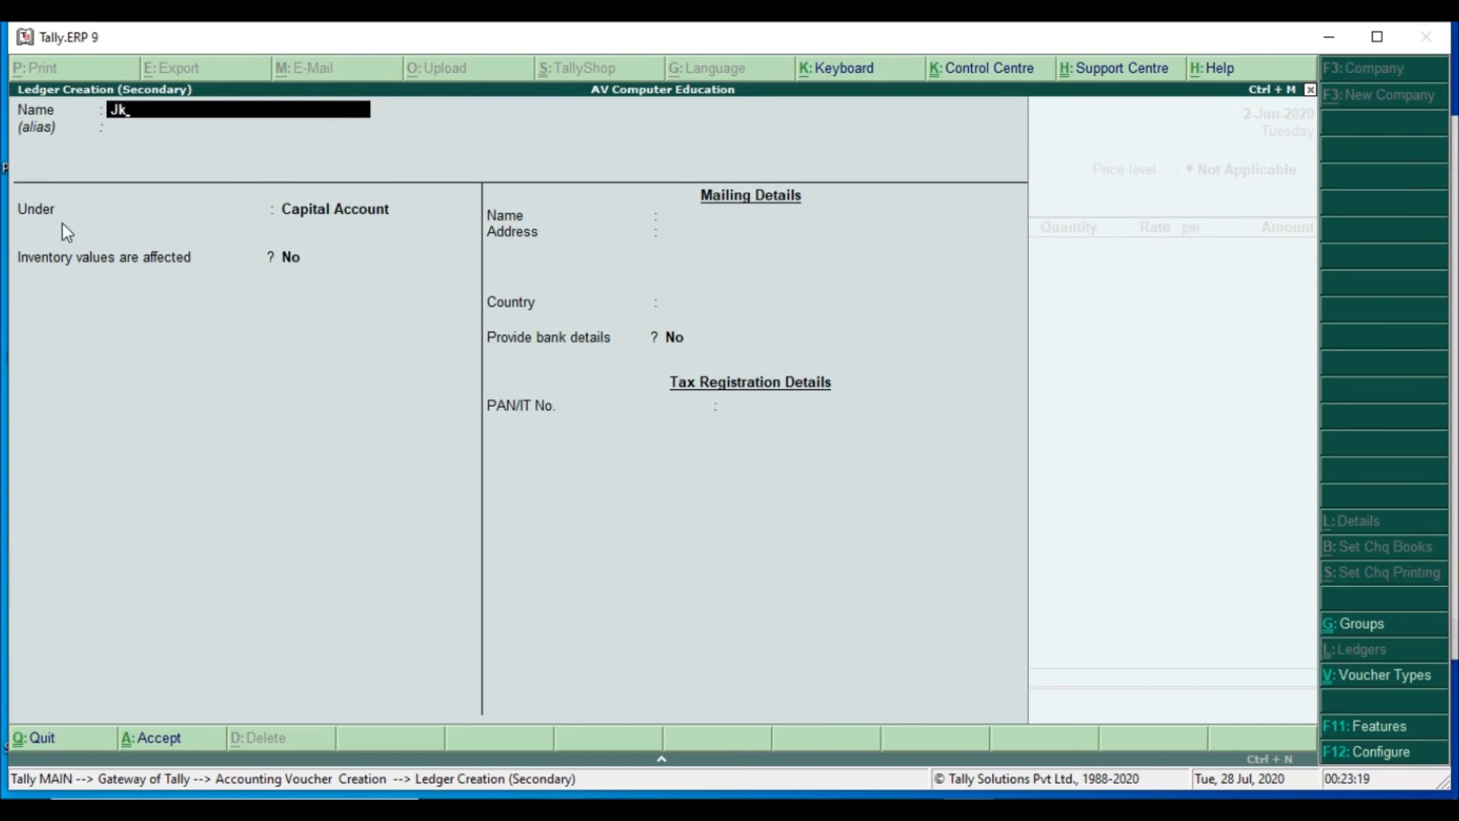
pyautogui.press('Return')
pyautogui.press('Return')
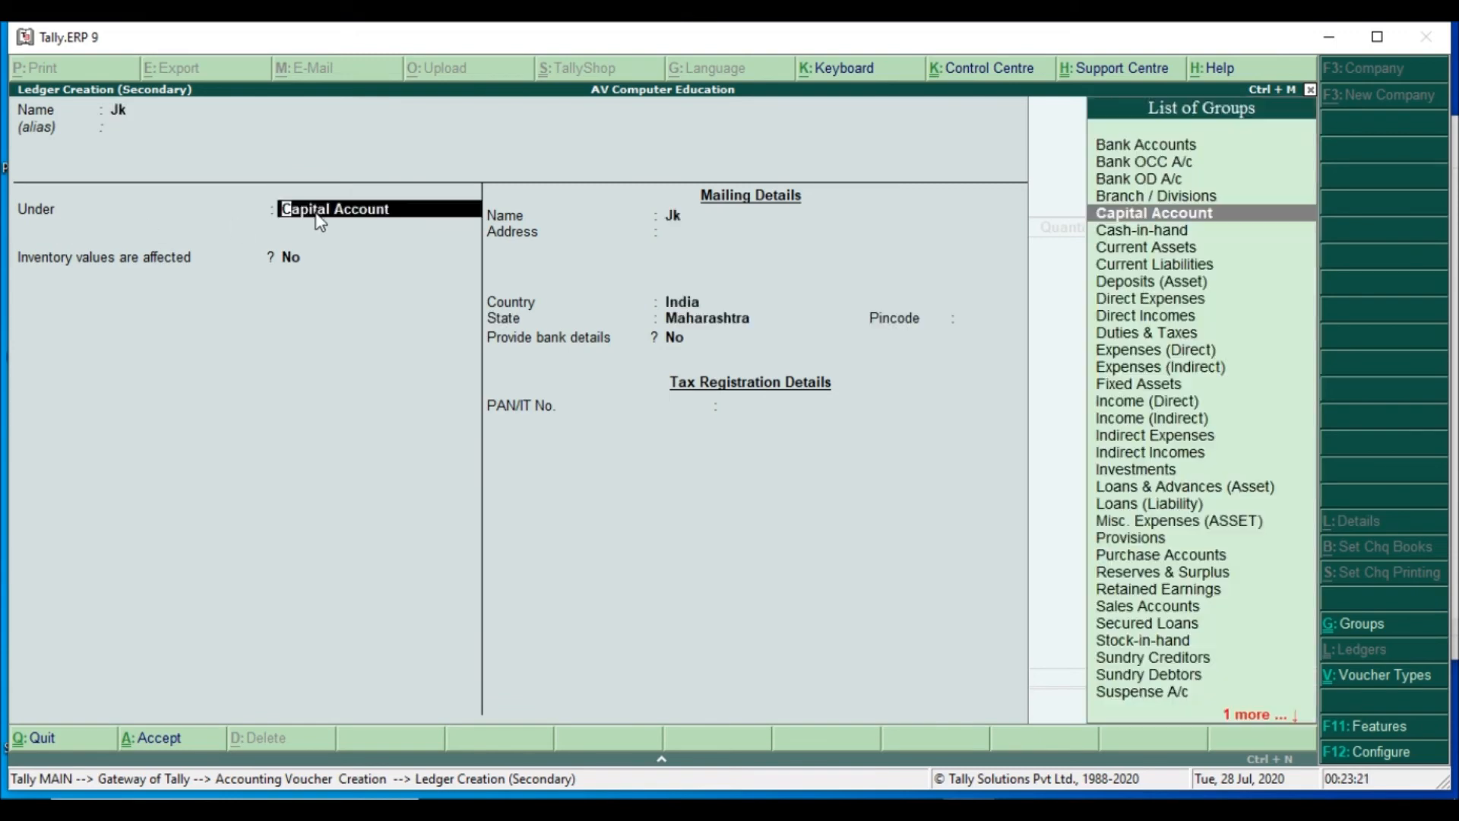
pyautogui.write('Su')
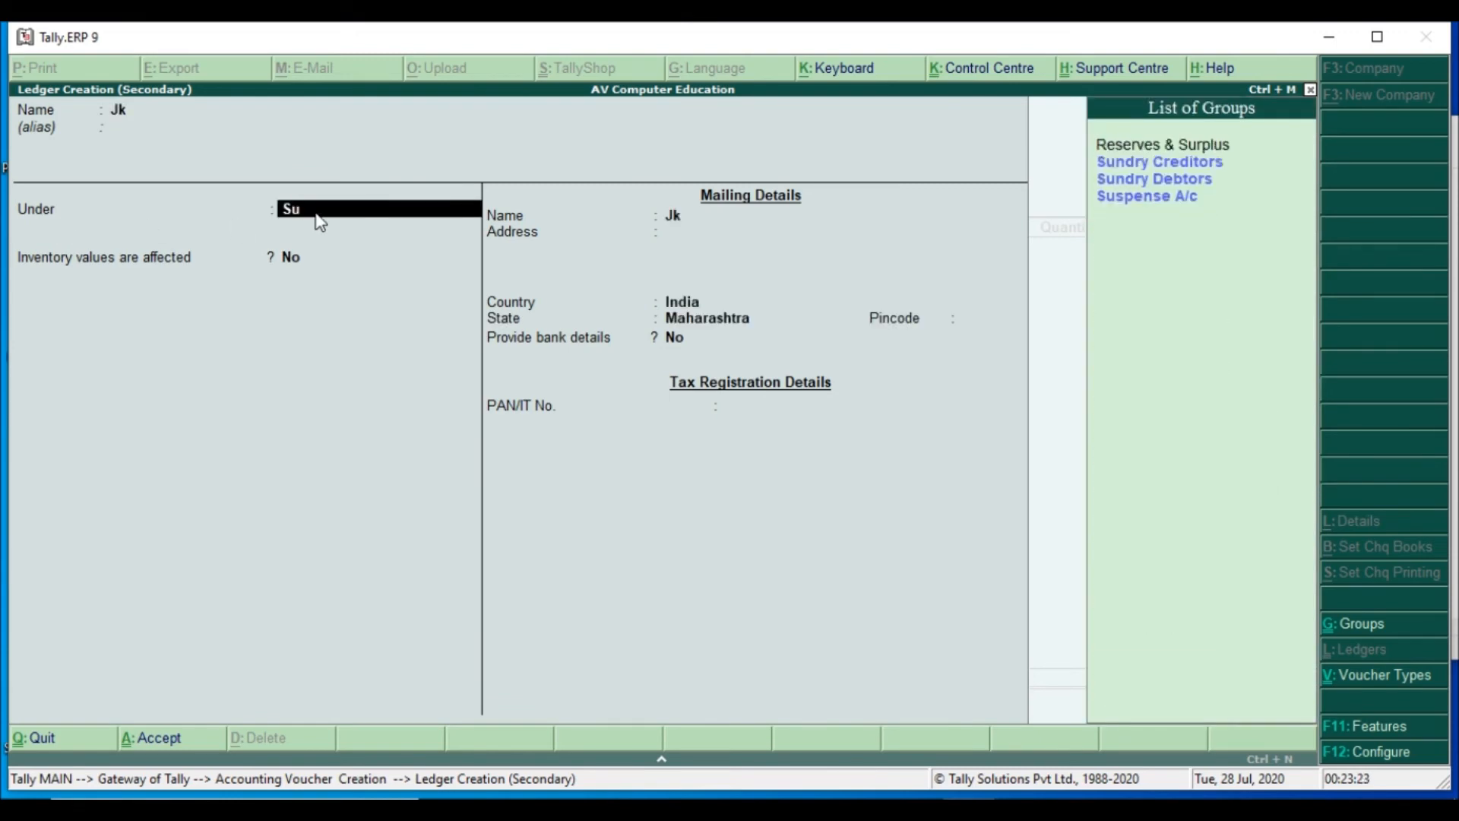
pyautogui.press('Down')
pyautogui.press('Down')
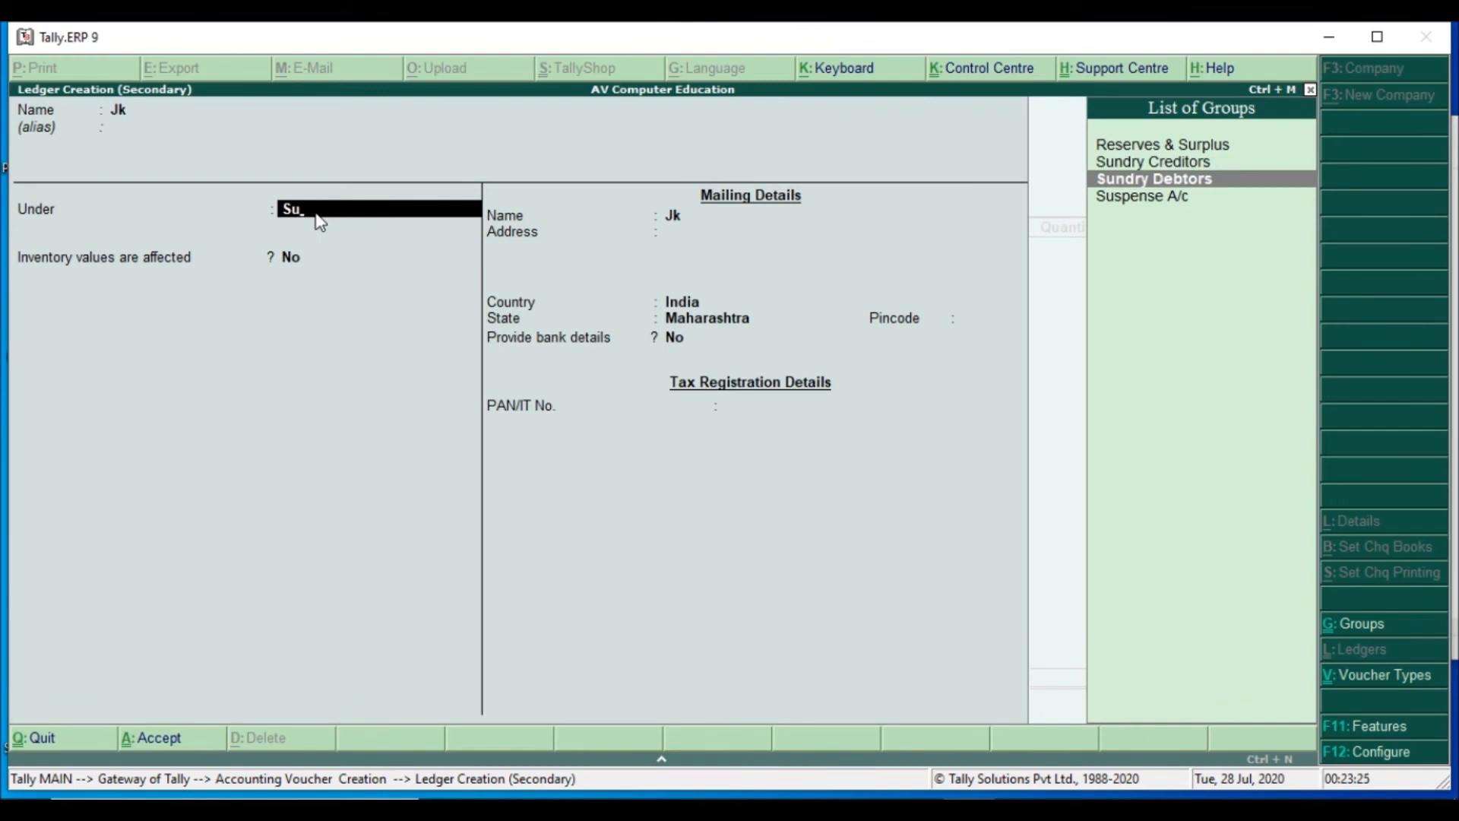
pyautogui.press('Return')
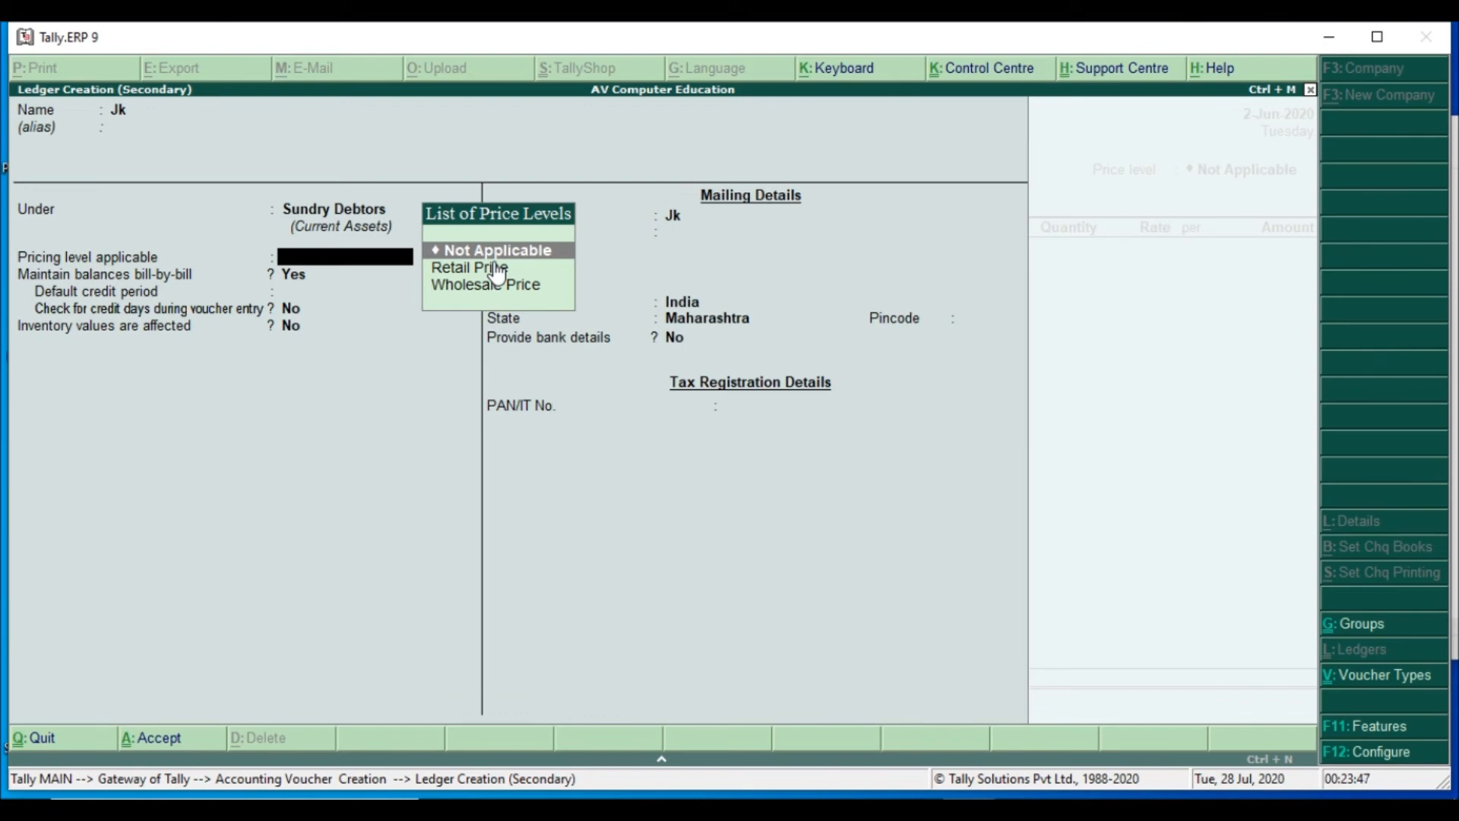
pyautogui.press('Escape')
pyautogui.press('y')
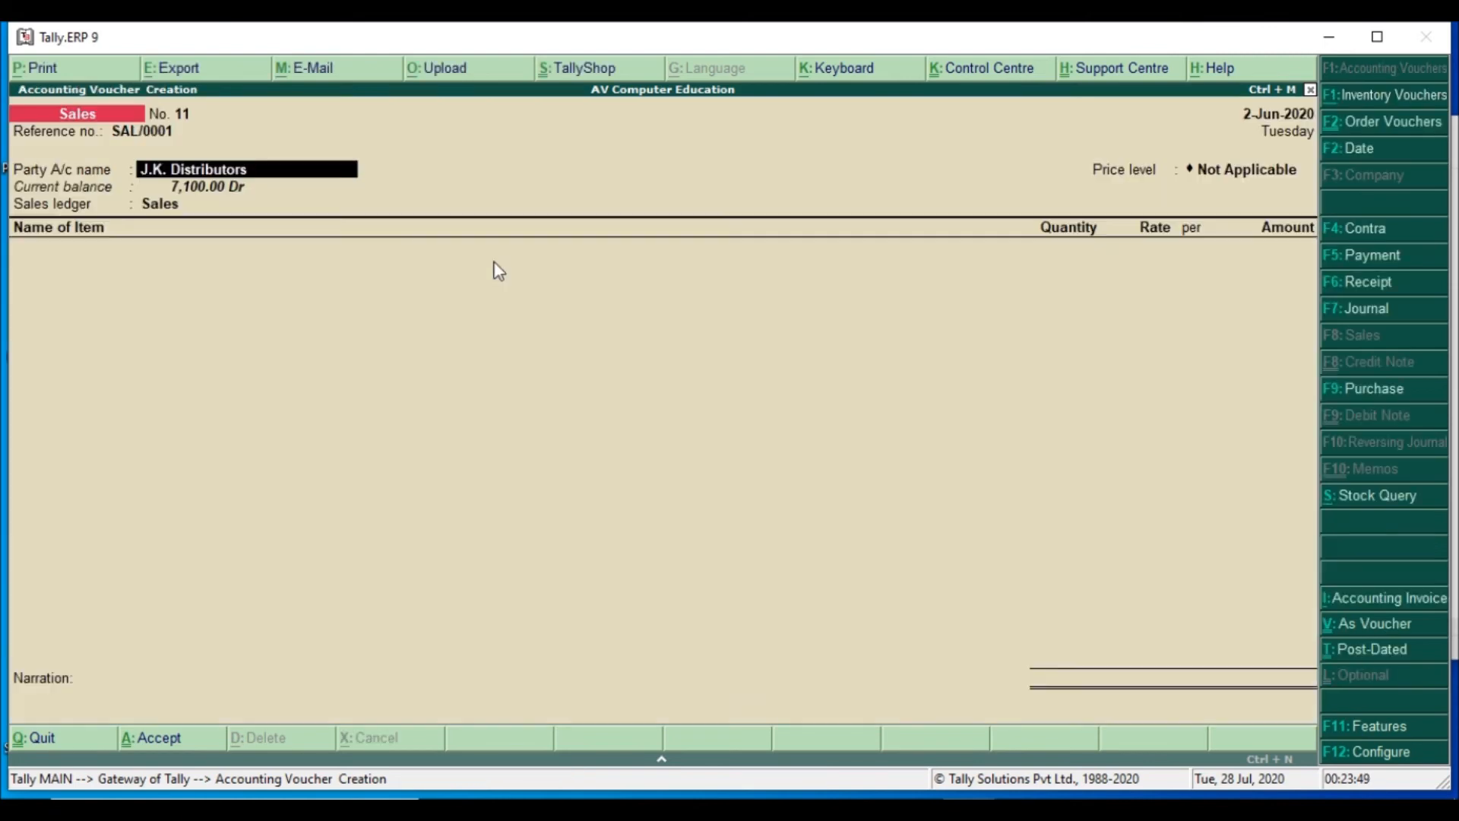
# - Accept J.K. Distributors as the party and add the new delivery note number 000124 to its despatch details
pyautogui.press('Return')
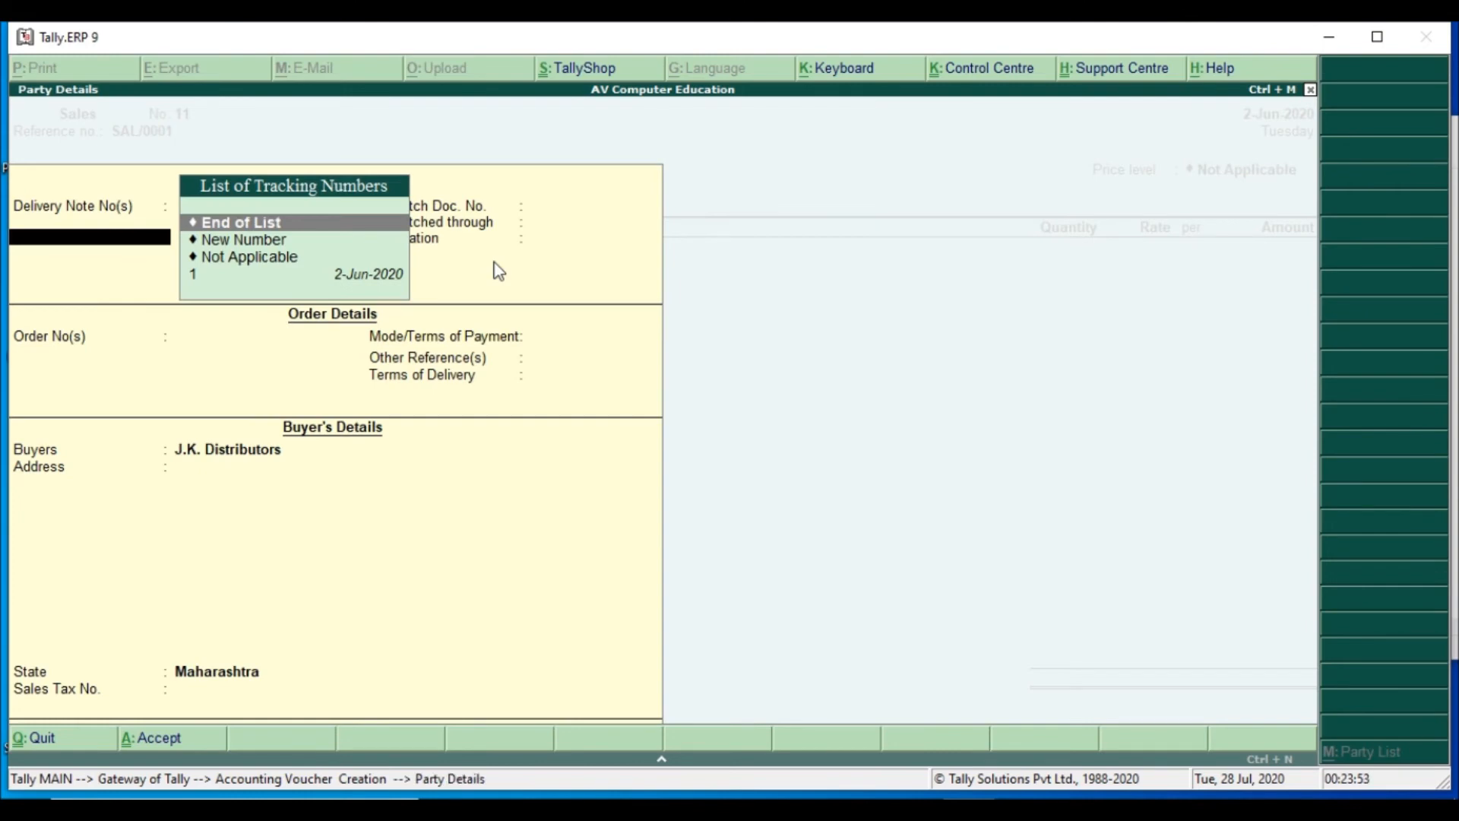
pyautogui.press('Down')
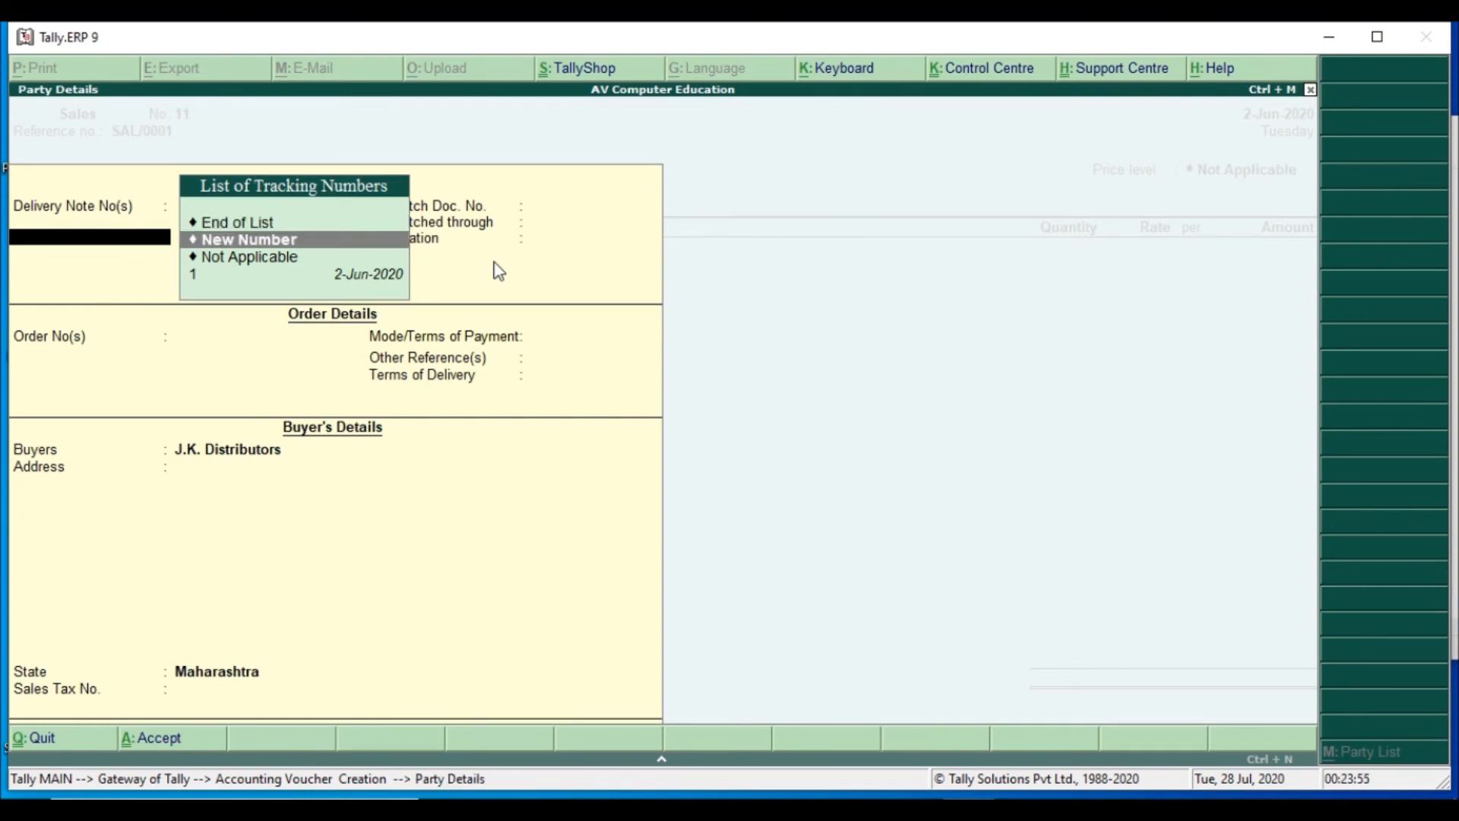
pyautogui.press('Return')
pyautogui.write('000124')
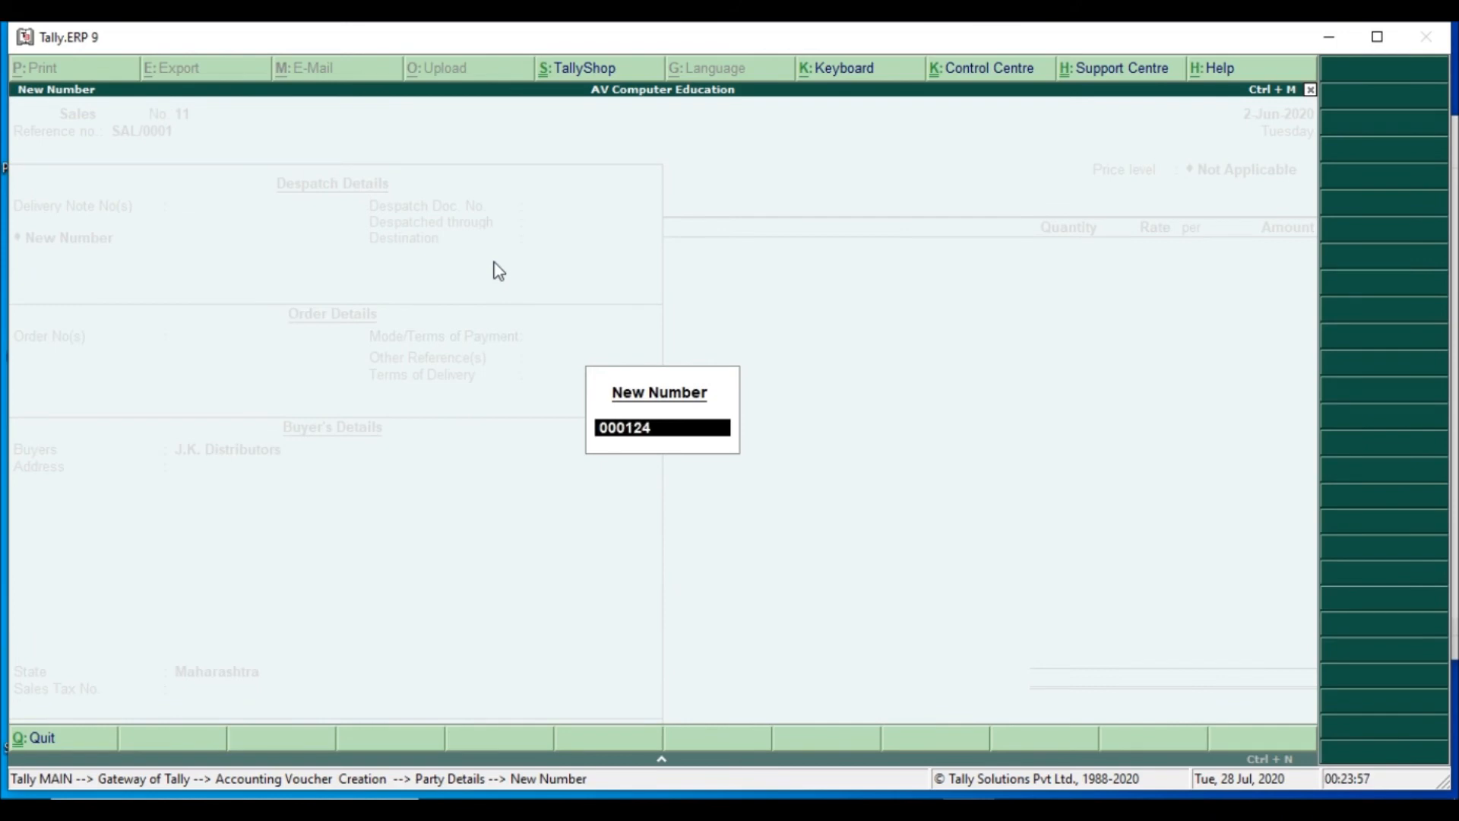
pyautogui.press('Return')
pyautogui.press('Return')
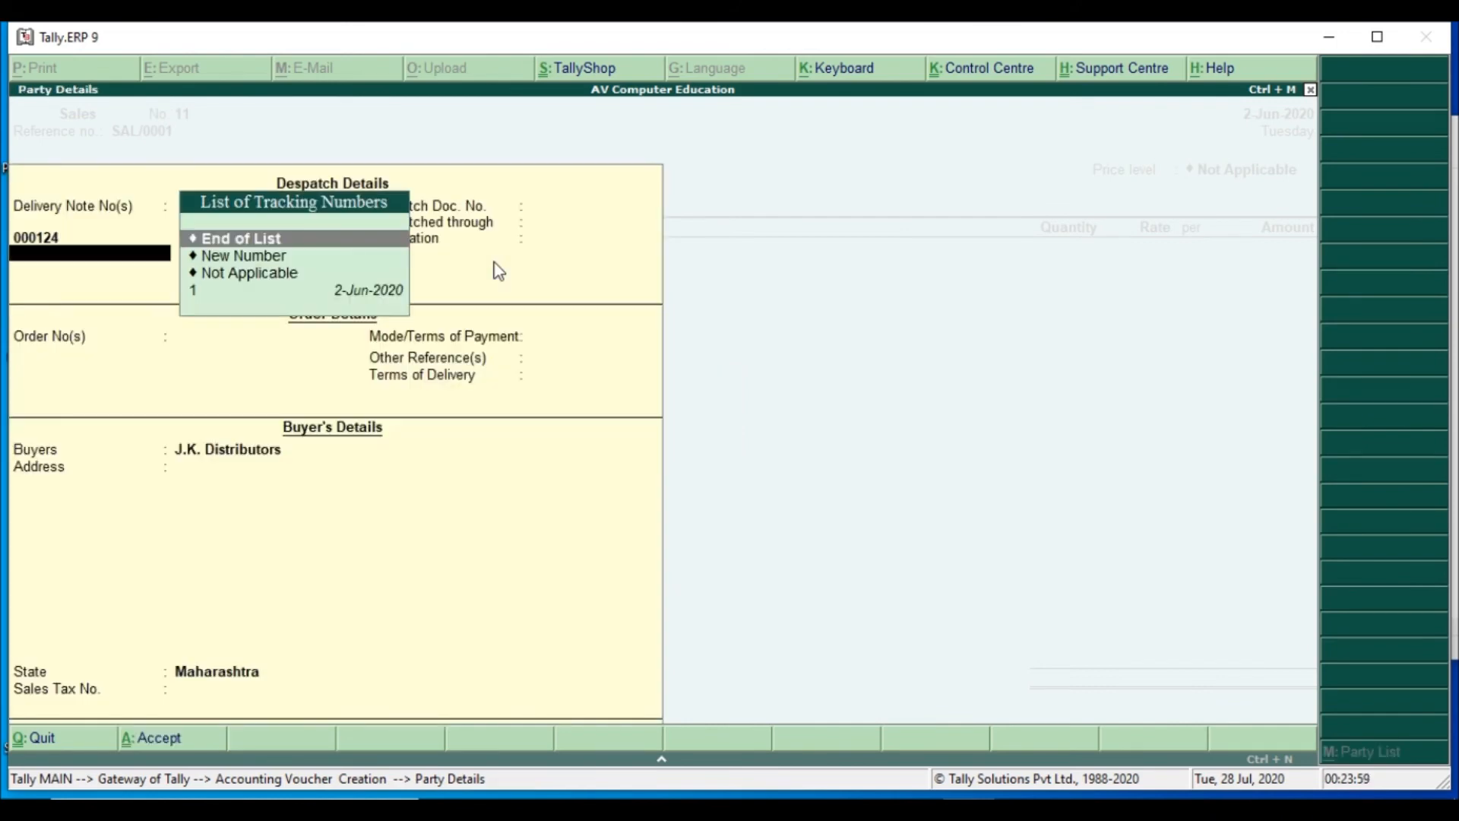
pyautogui.press('Return')
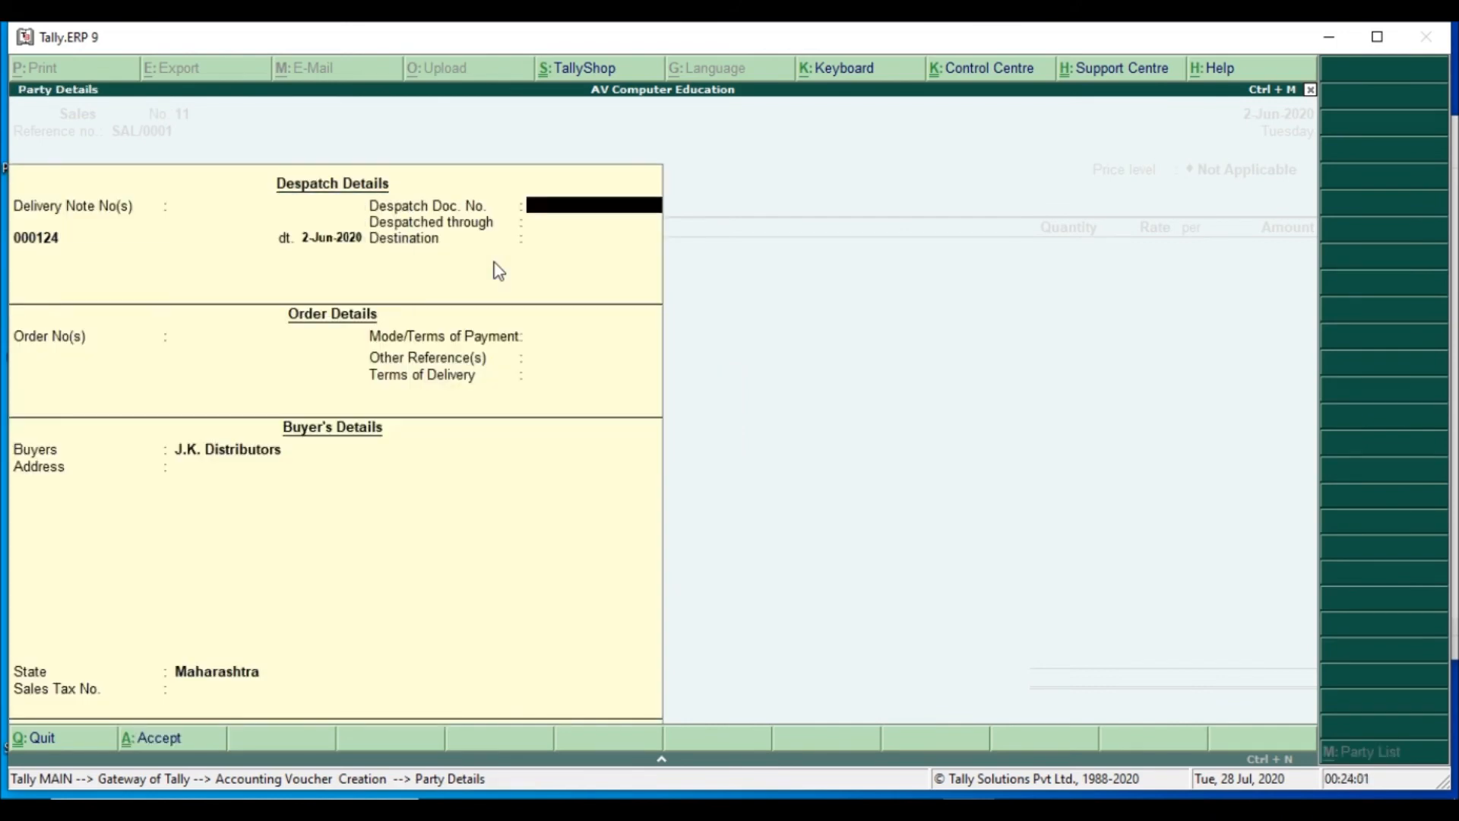
# - Fill in the despatch details with document number 0001121, the despatcher's name and destination Vasai
pyautogui.write('0001121')
pyautogui.press('Return')
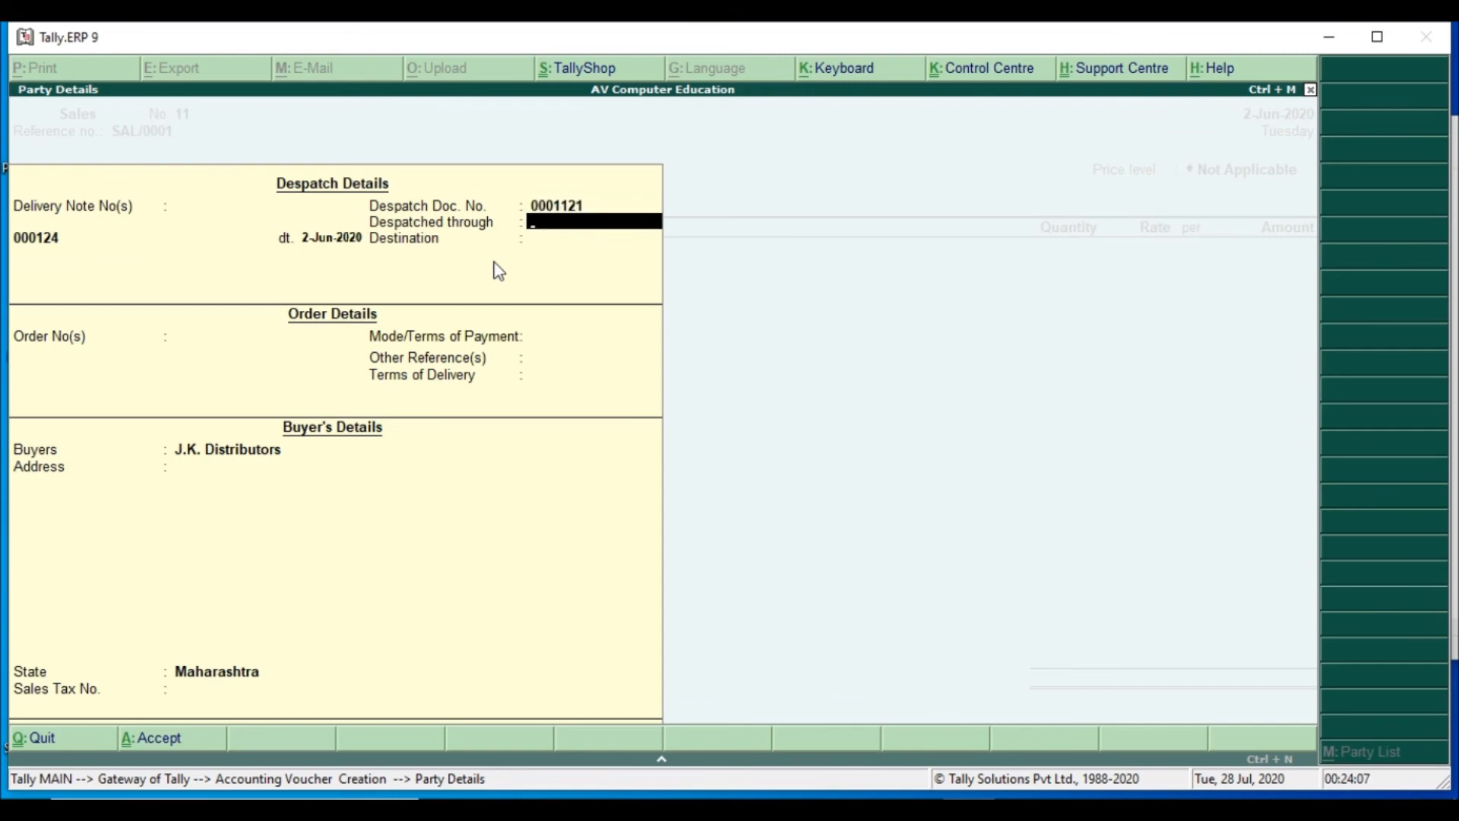
pyautogui.write('Arun')
pyautogui.press('Return')
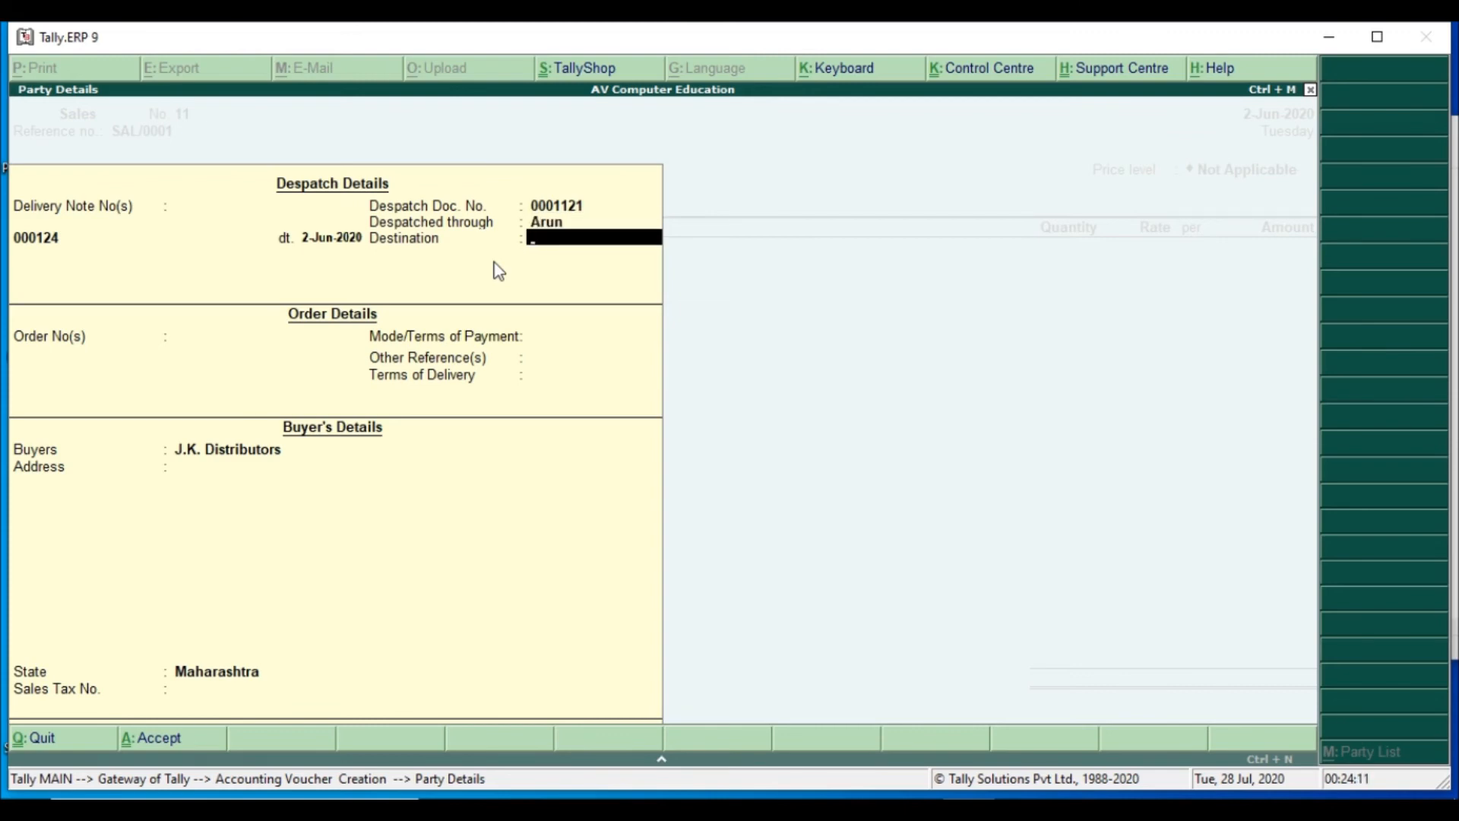
pyautogui.write('Vasai')
pyautogui.press('Return')
# - End the order number list without an order and set the mode of payment to Cash
pyautogui.press('Return')
pyautogui.press('Return')
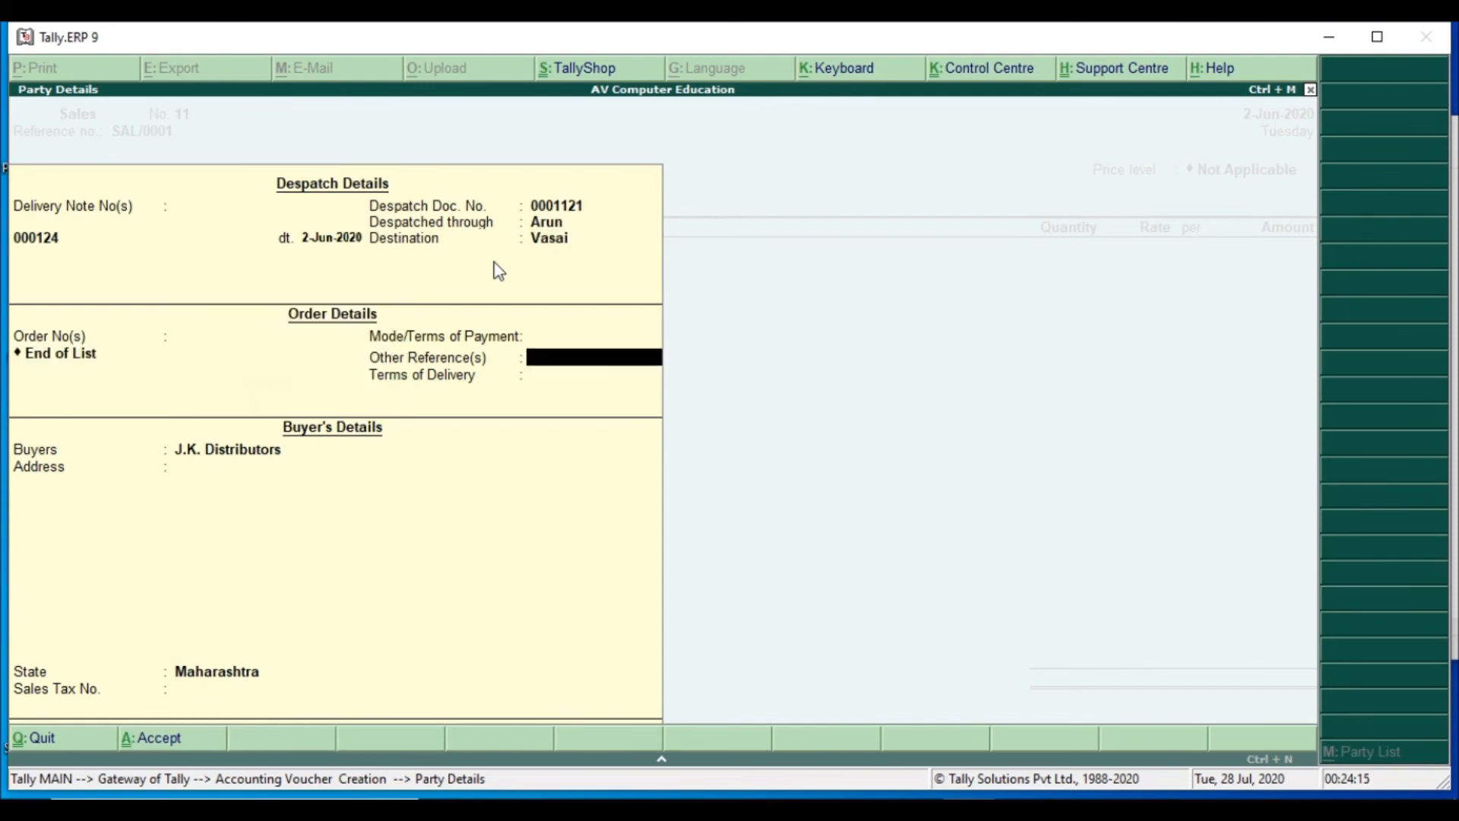
pyautogui.press('BackSpace')
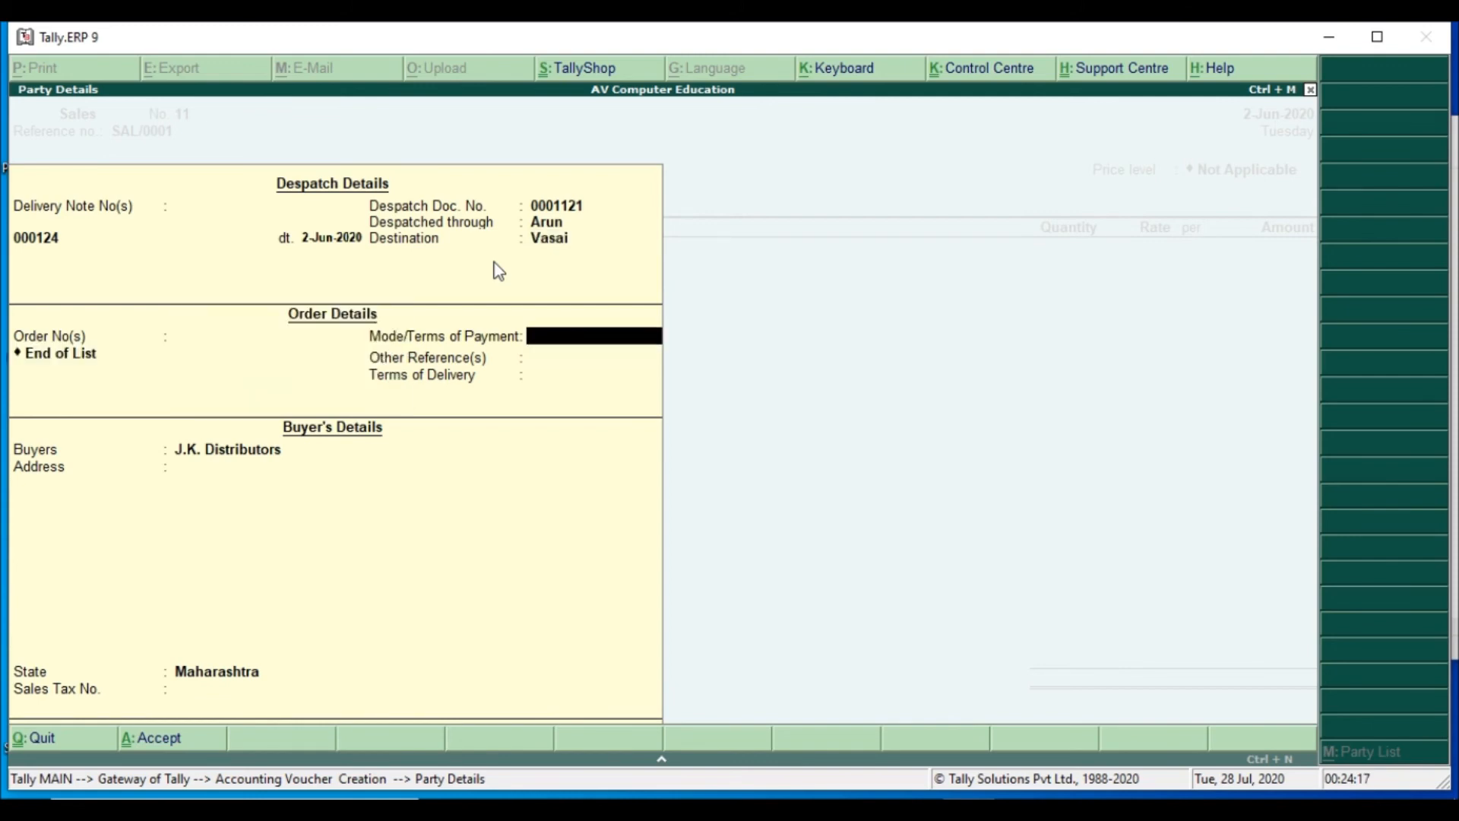
pyautogui.write('Cash')
pyautogui.press('Return')
pyautogui.press('Return')
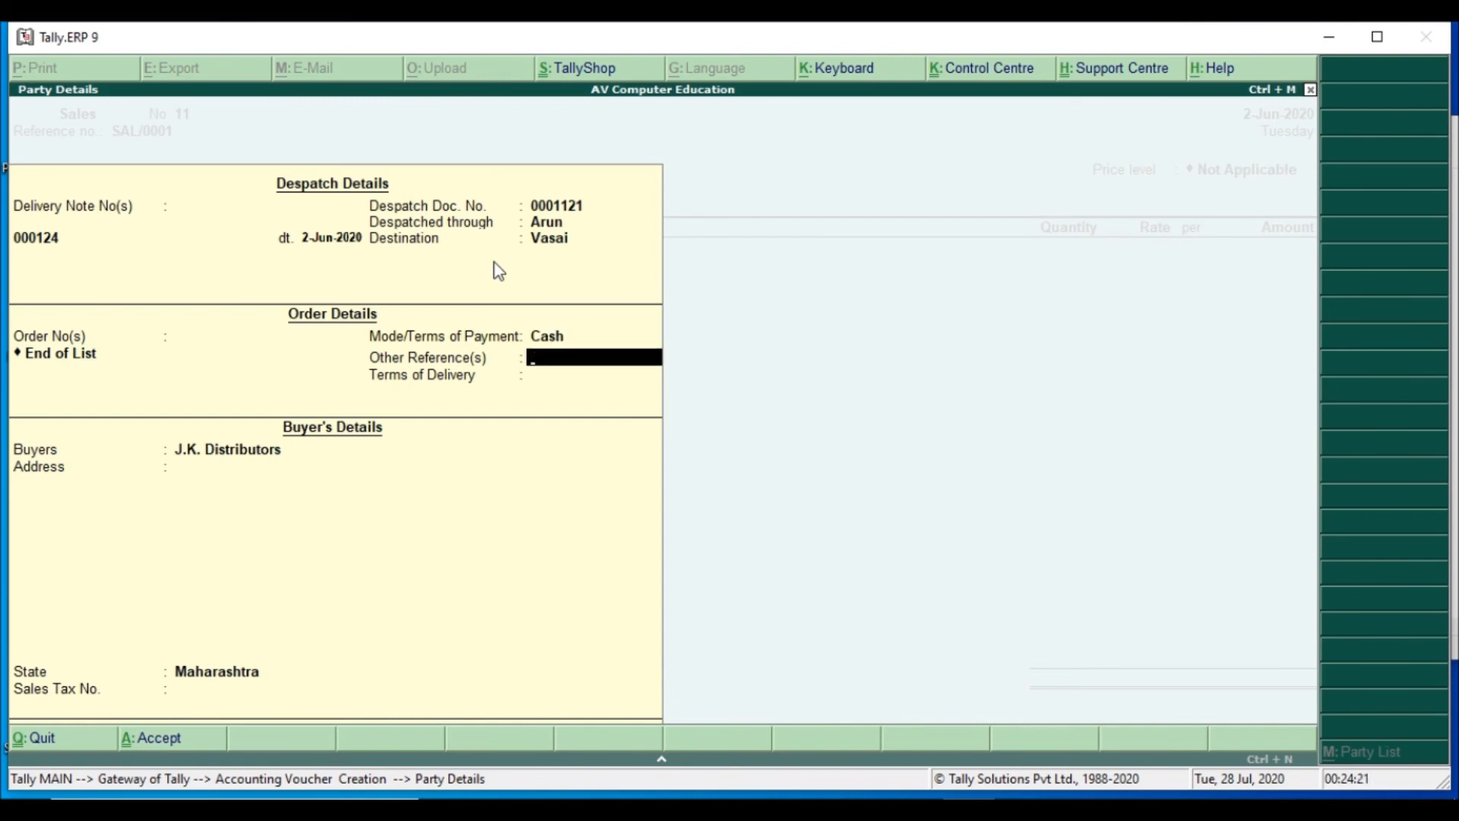
# - Leave the other references and delivery terms blank, enter the buyer's address and accept the party details
pyautogui.press('Return')
pyautogui.press('Return')
pyautogui.write('Virar Wes')
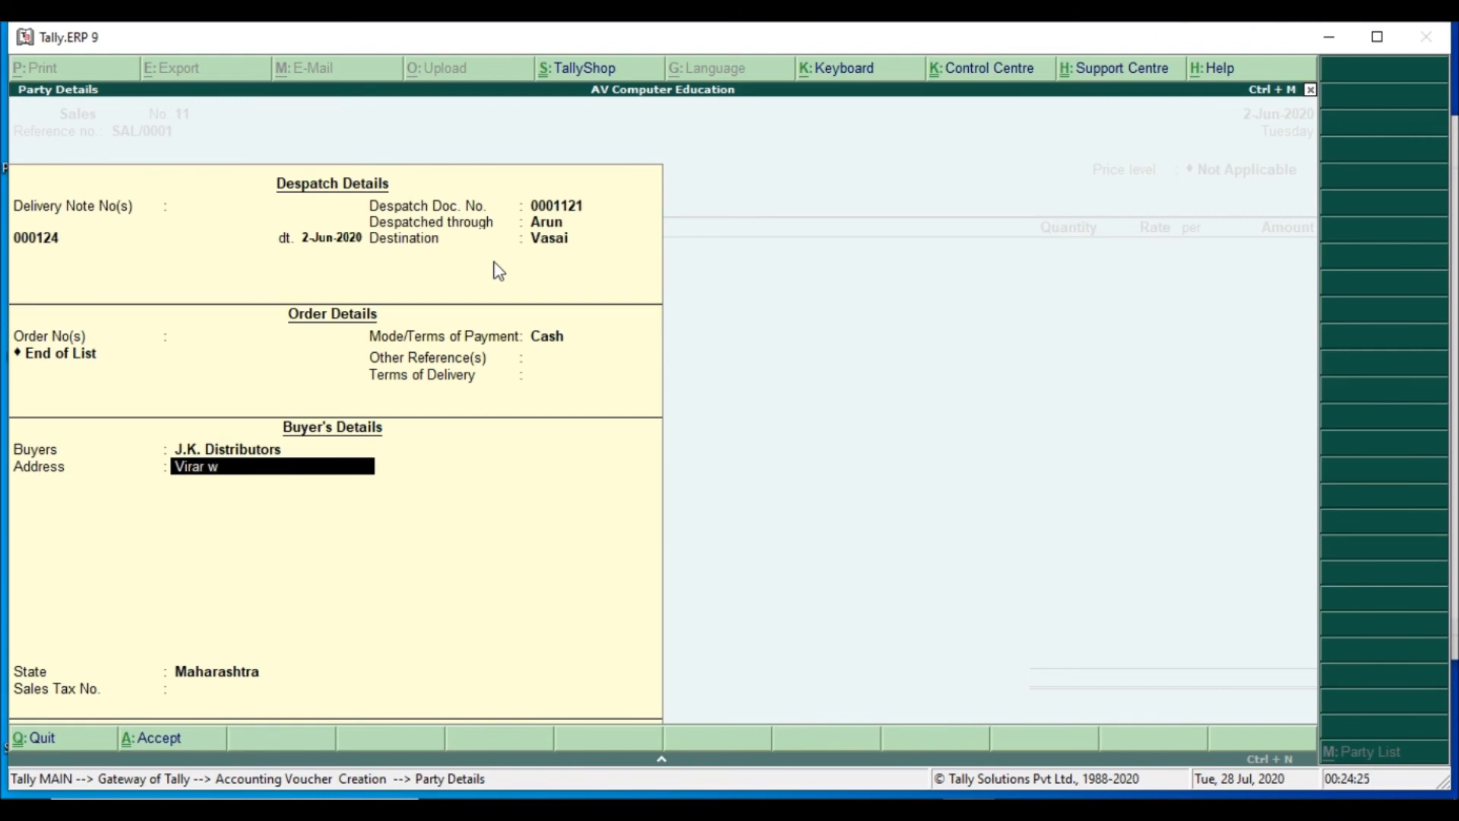
pyautogui.press('Return')
pyautogui.press('Return')
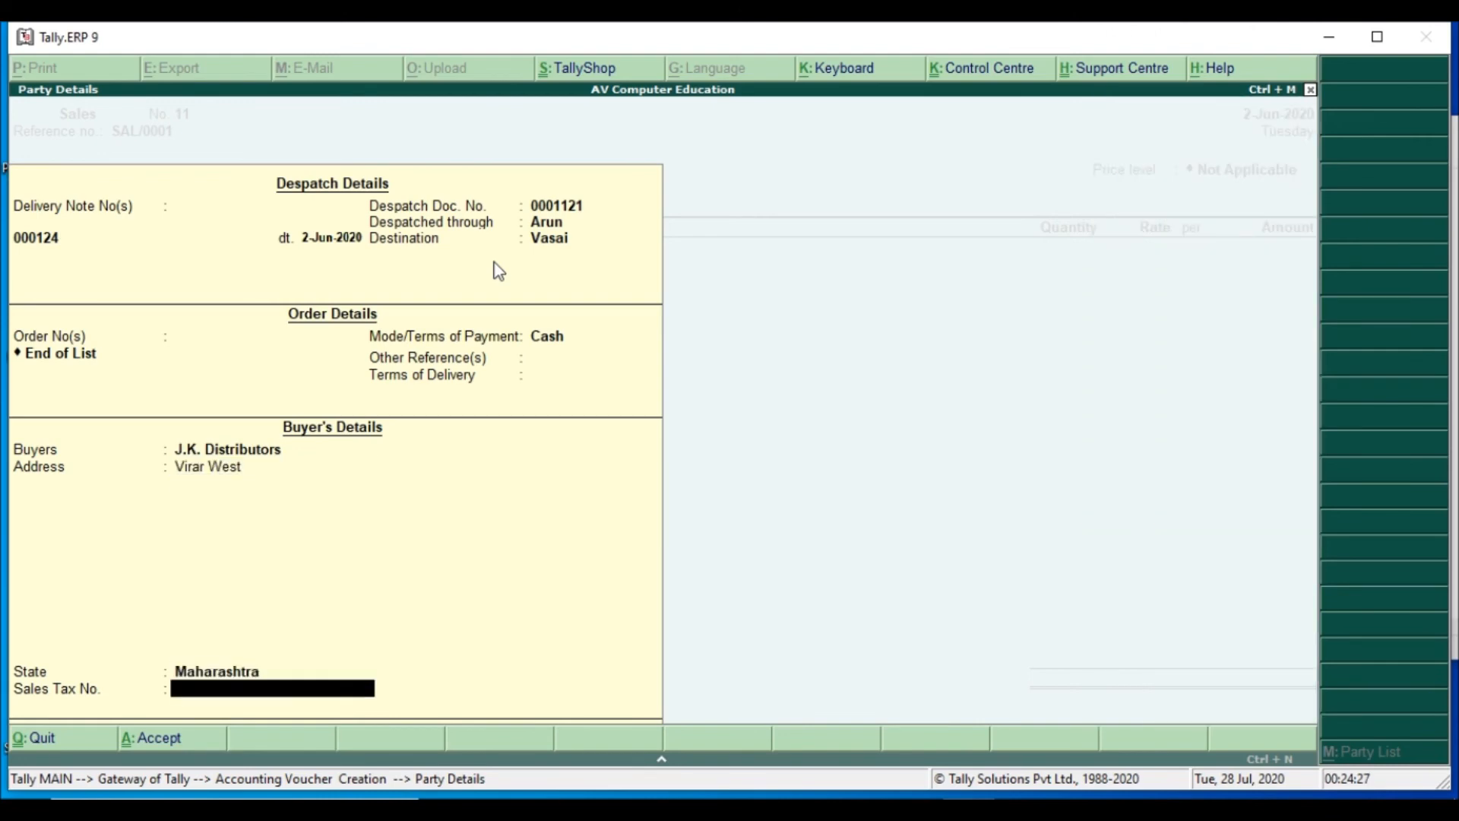
pyautogui.press('Return')
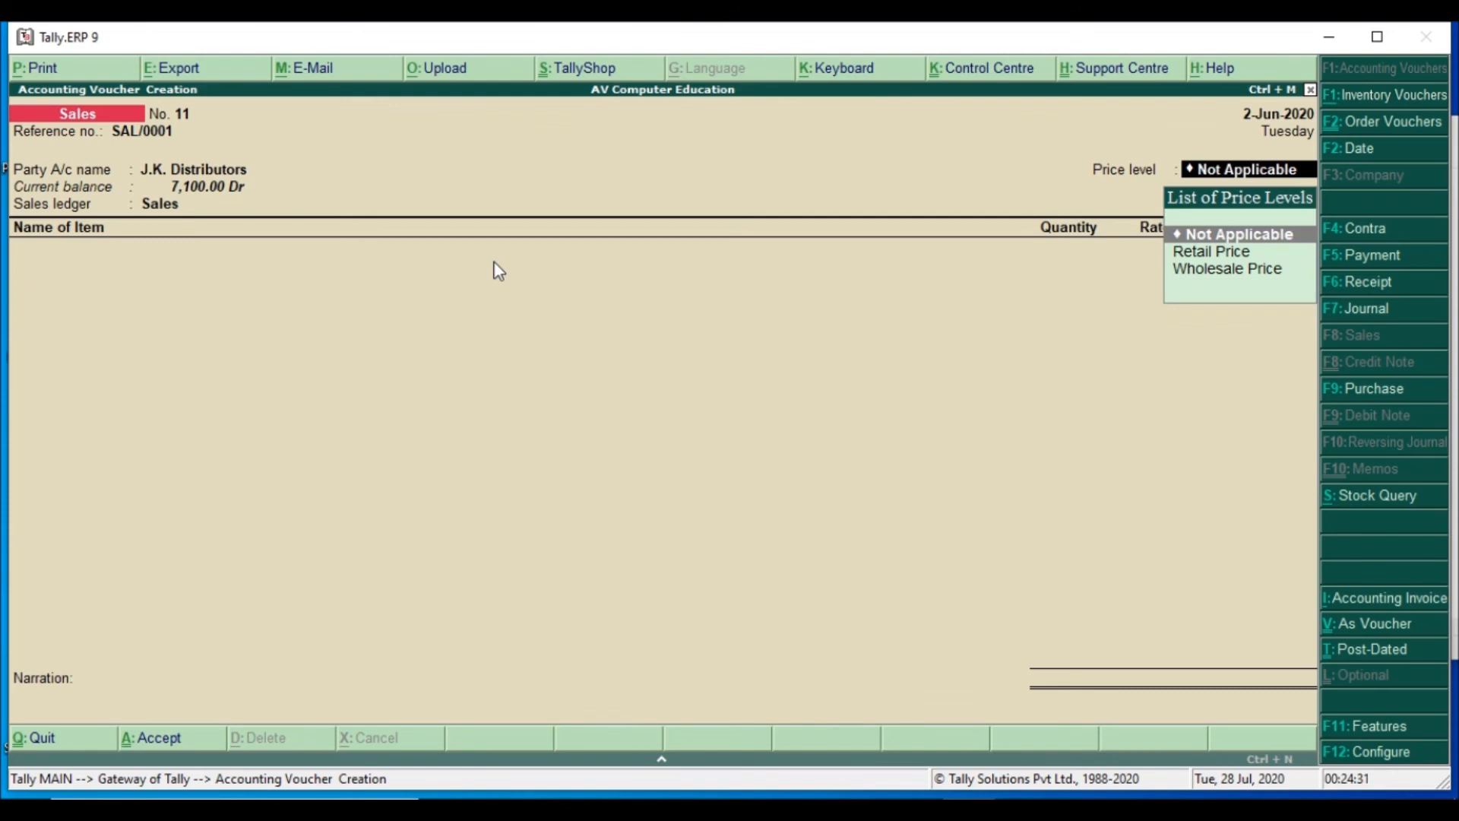
# - Set the voucher's price level to Wholesale Price and keep Sales as the sales ledger
pyautogui.press('Down')
pyautogui.press('Down')
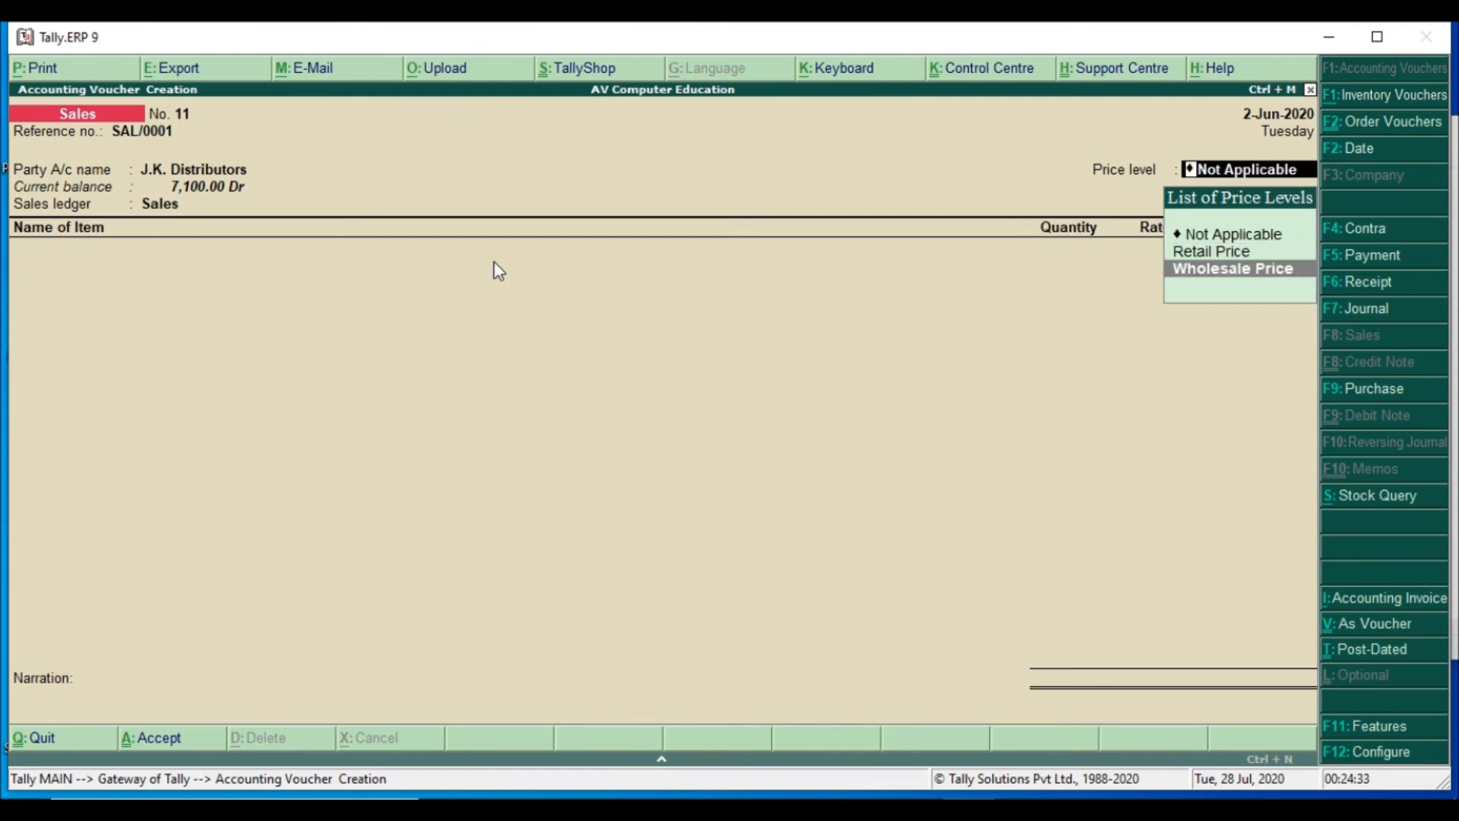
pyautogui.press('BackSpace')
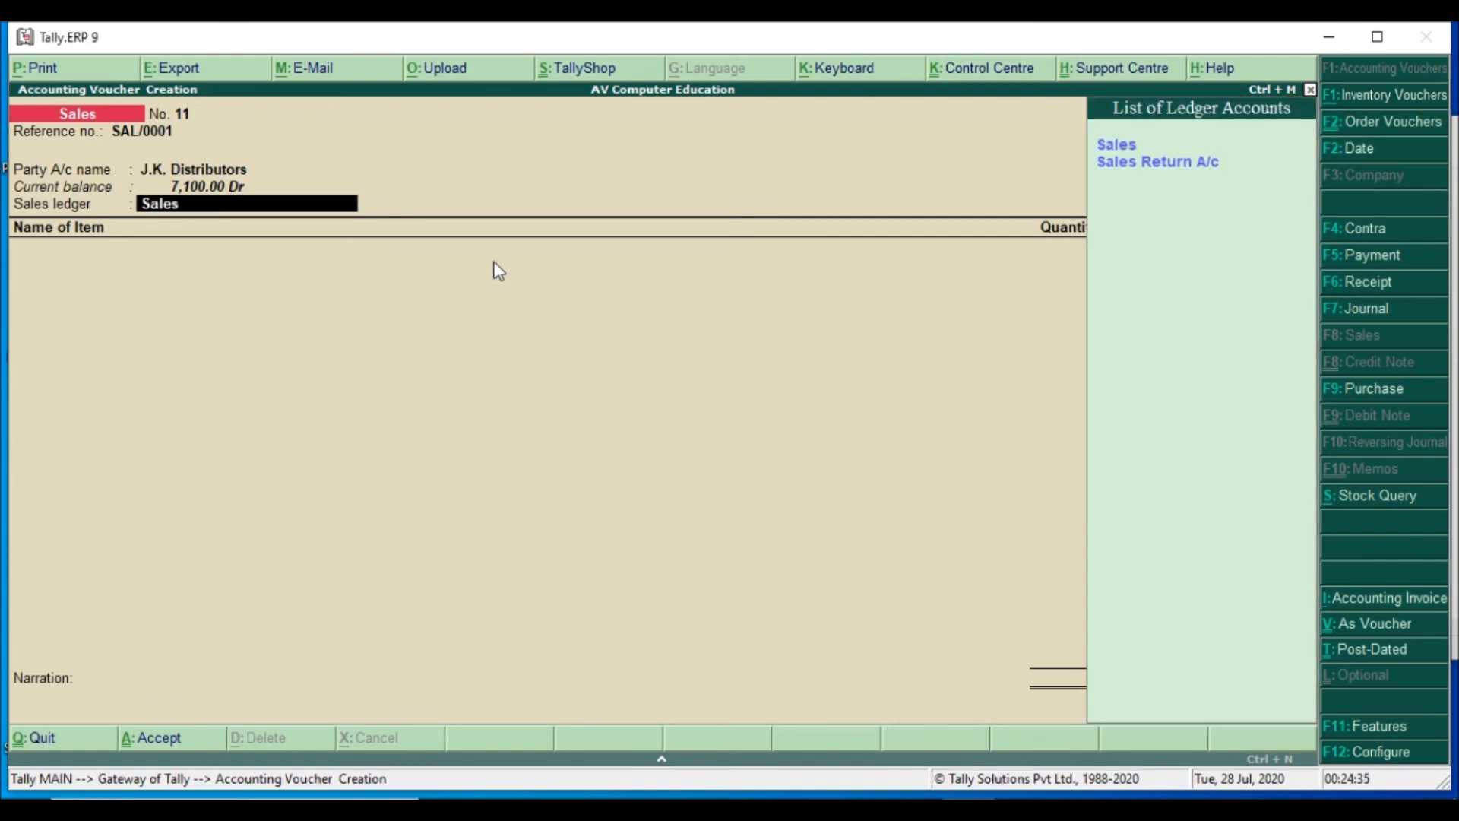
pyautogui.press('Return')
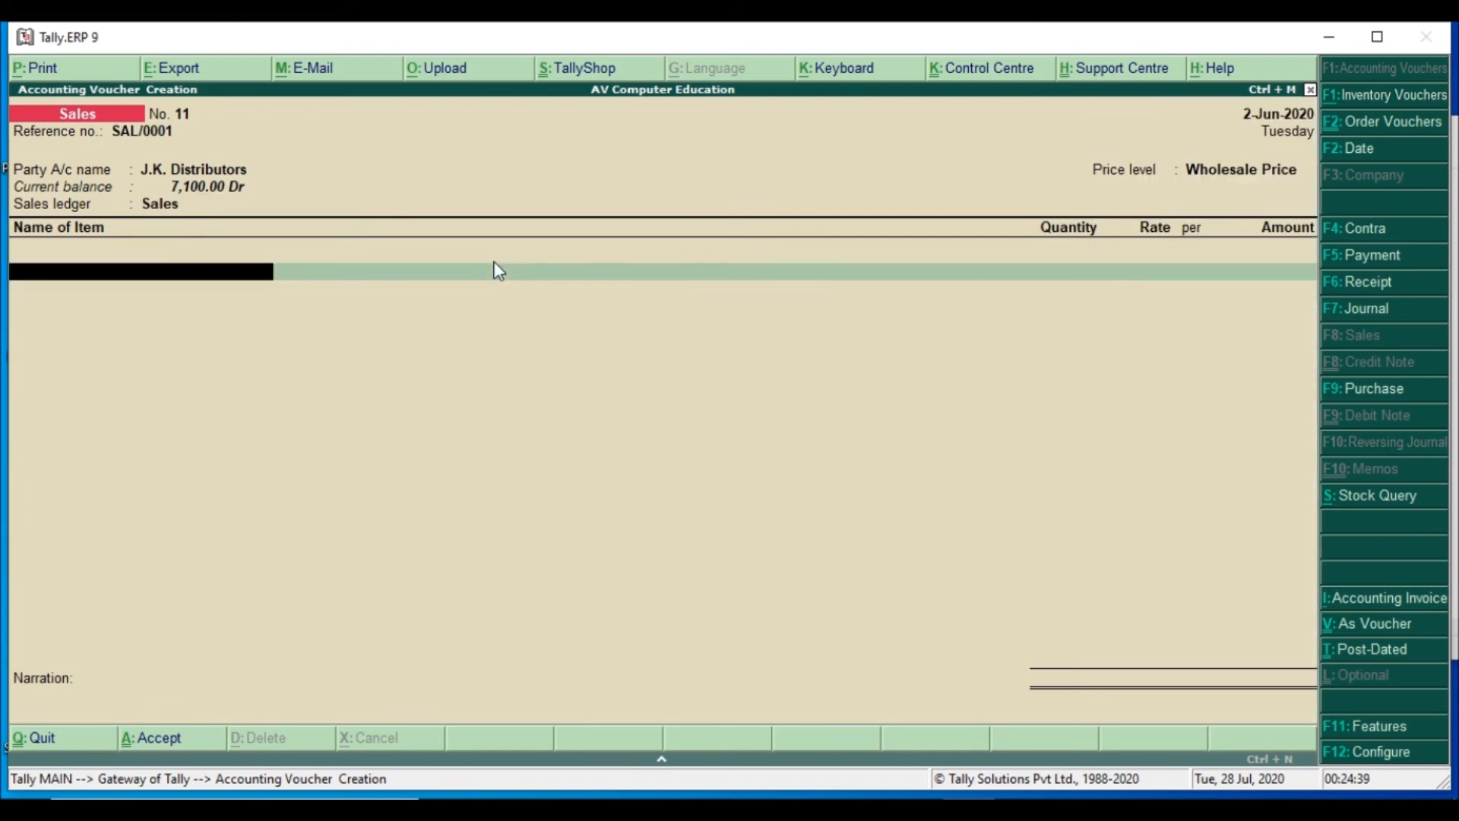
# - Add the stock item Large Bags to the voucher with tracking number 000124, order Not Applicable and godown Main Location
pyautogui.write('La')
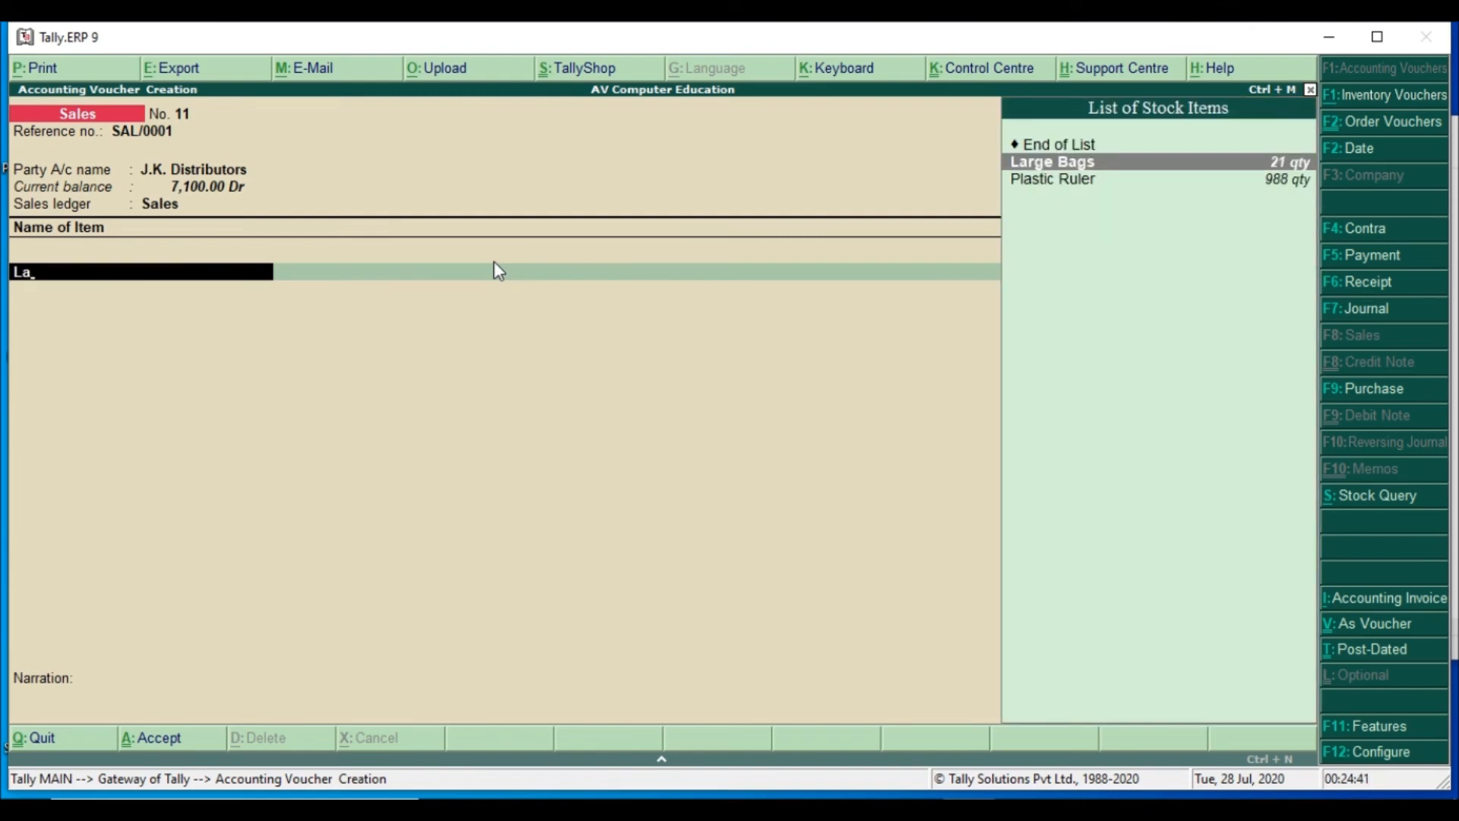
pyautogui.press('Return')
pyautogui.press('Return')
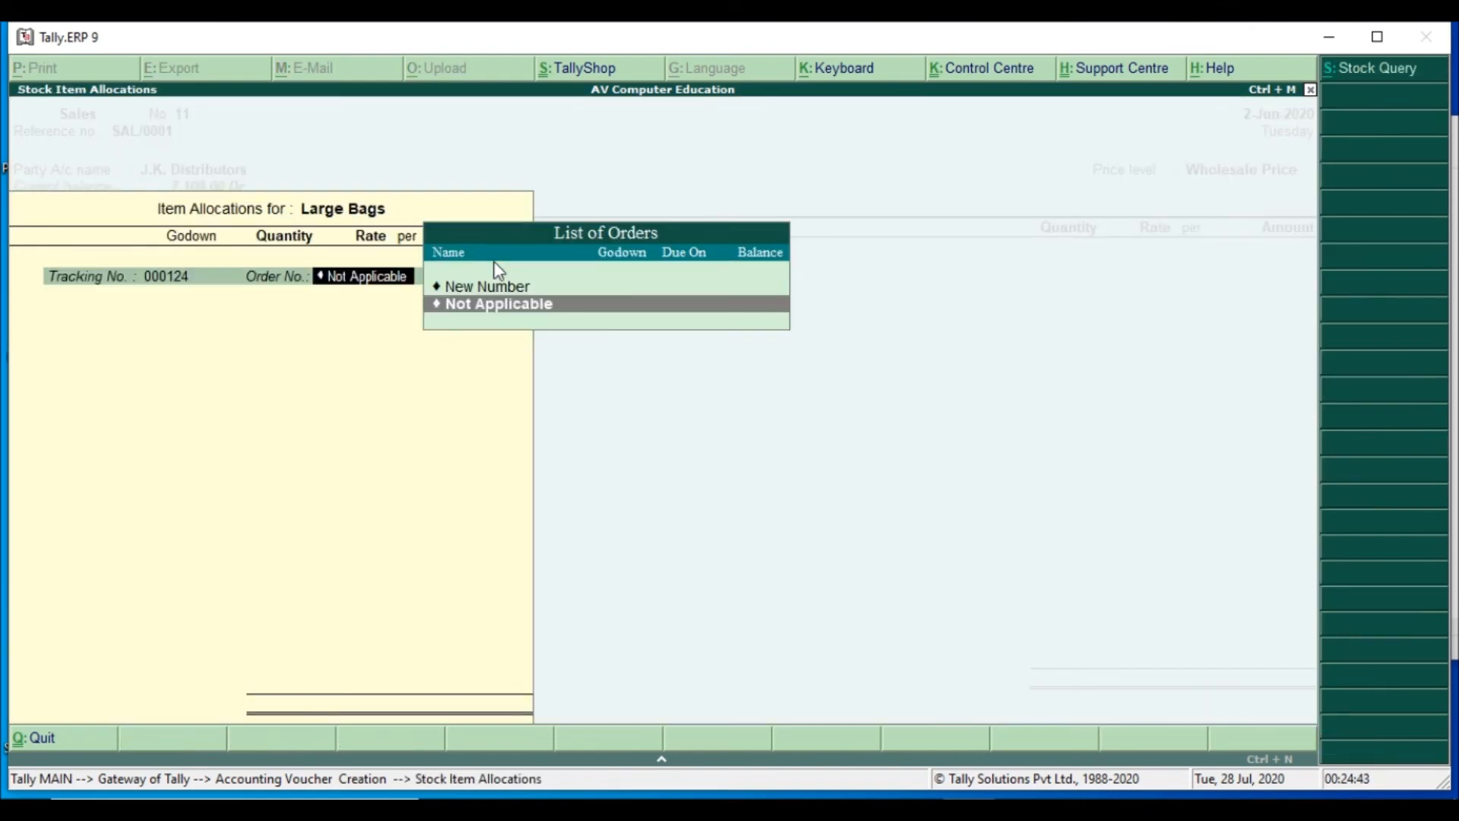
pyautogui.press('Return')
pyautogui.write('M')
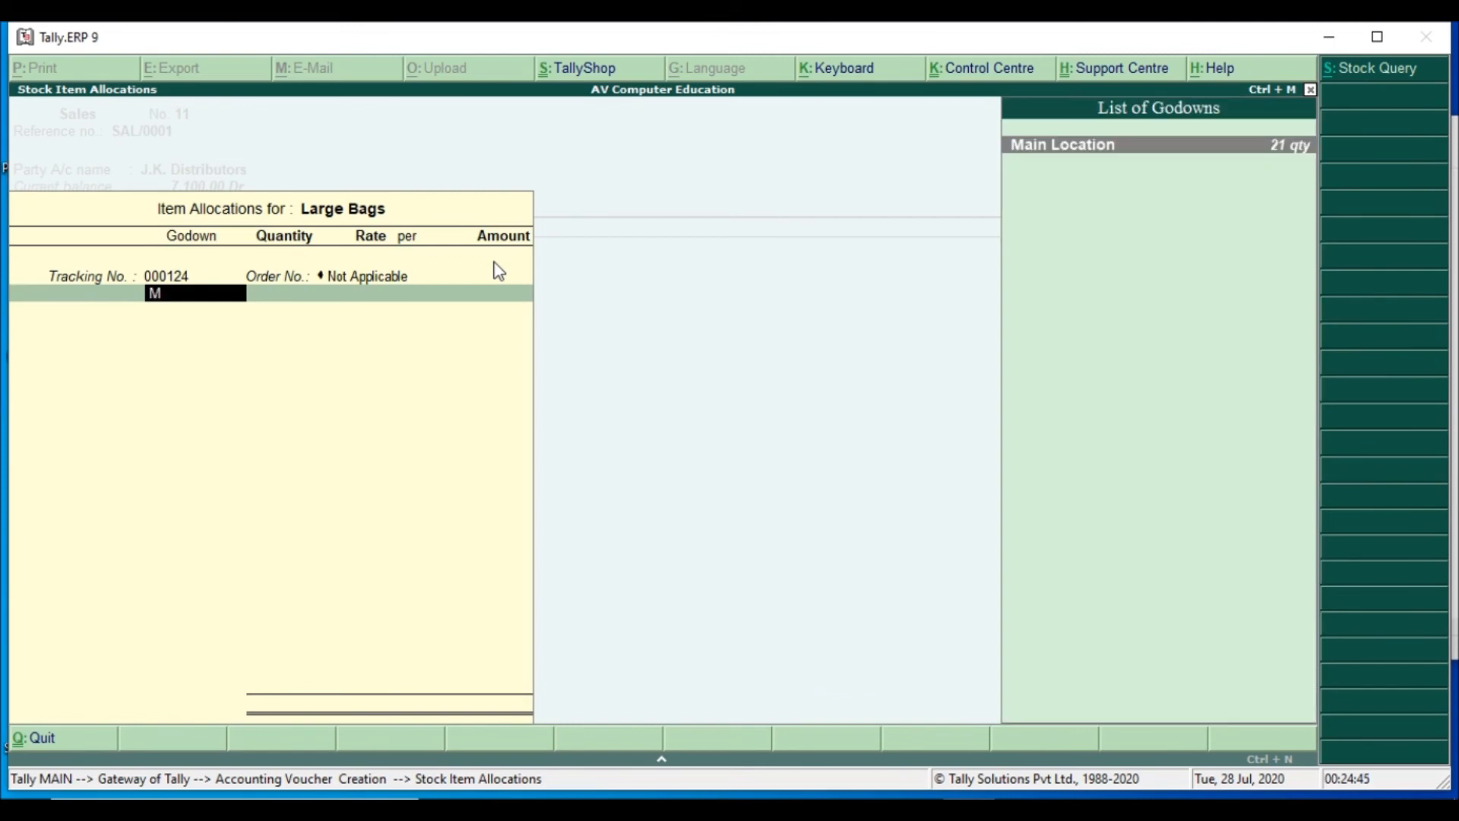
pyautogui.press('Return')
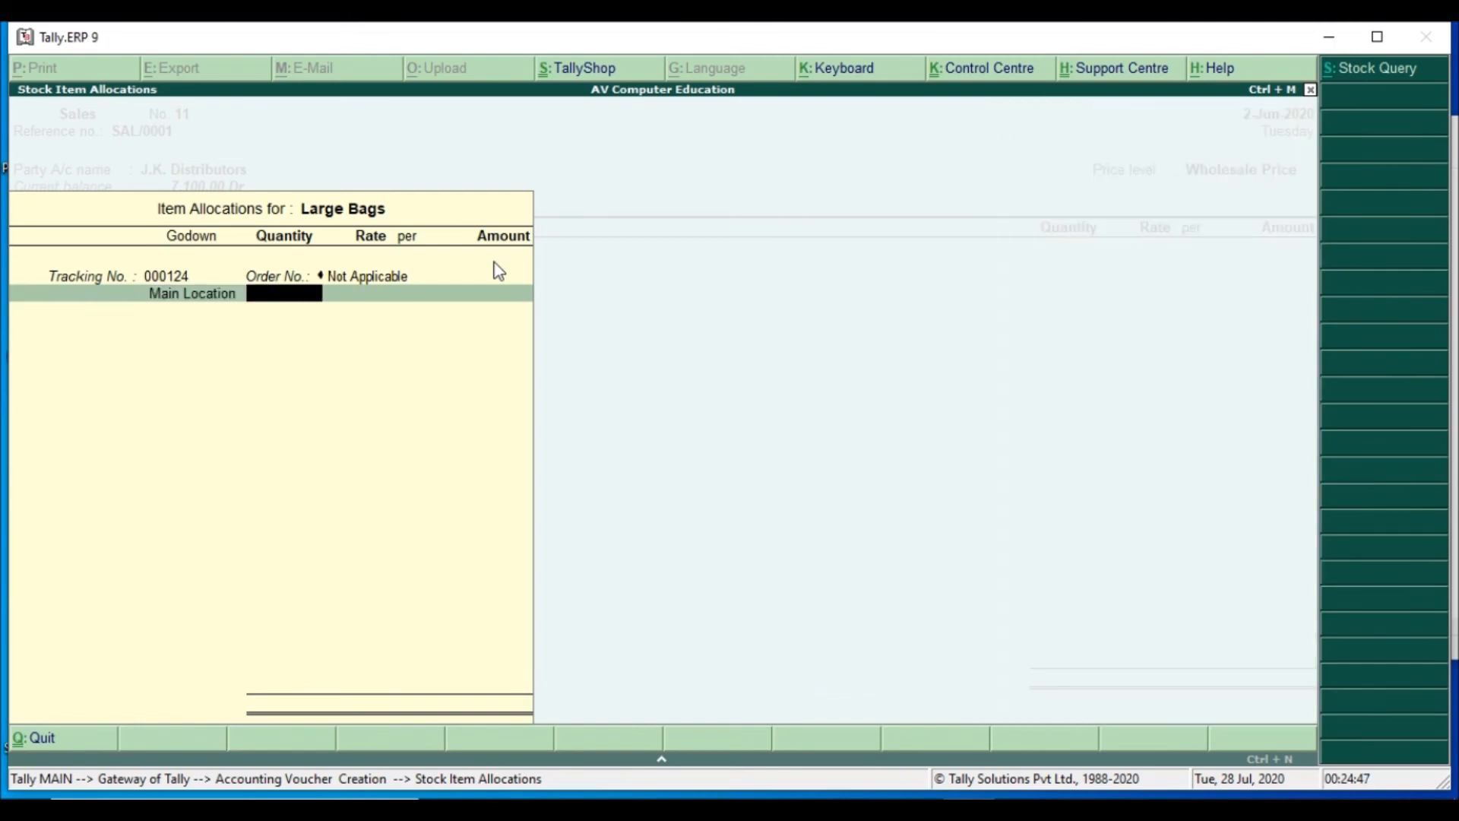
# - Enter a quantity of 5 for Large Bags and accept the allocation with the rate from the price list
pyautogui.write('5')
pyautogui.press('Return')
pyautogui.press('Return')
pyautogui.press('Return')
pyautogui.press('Return')
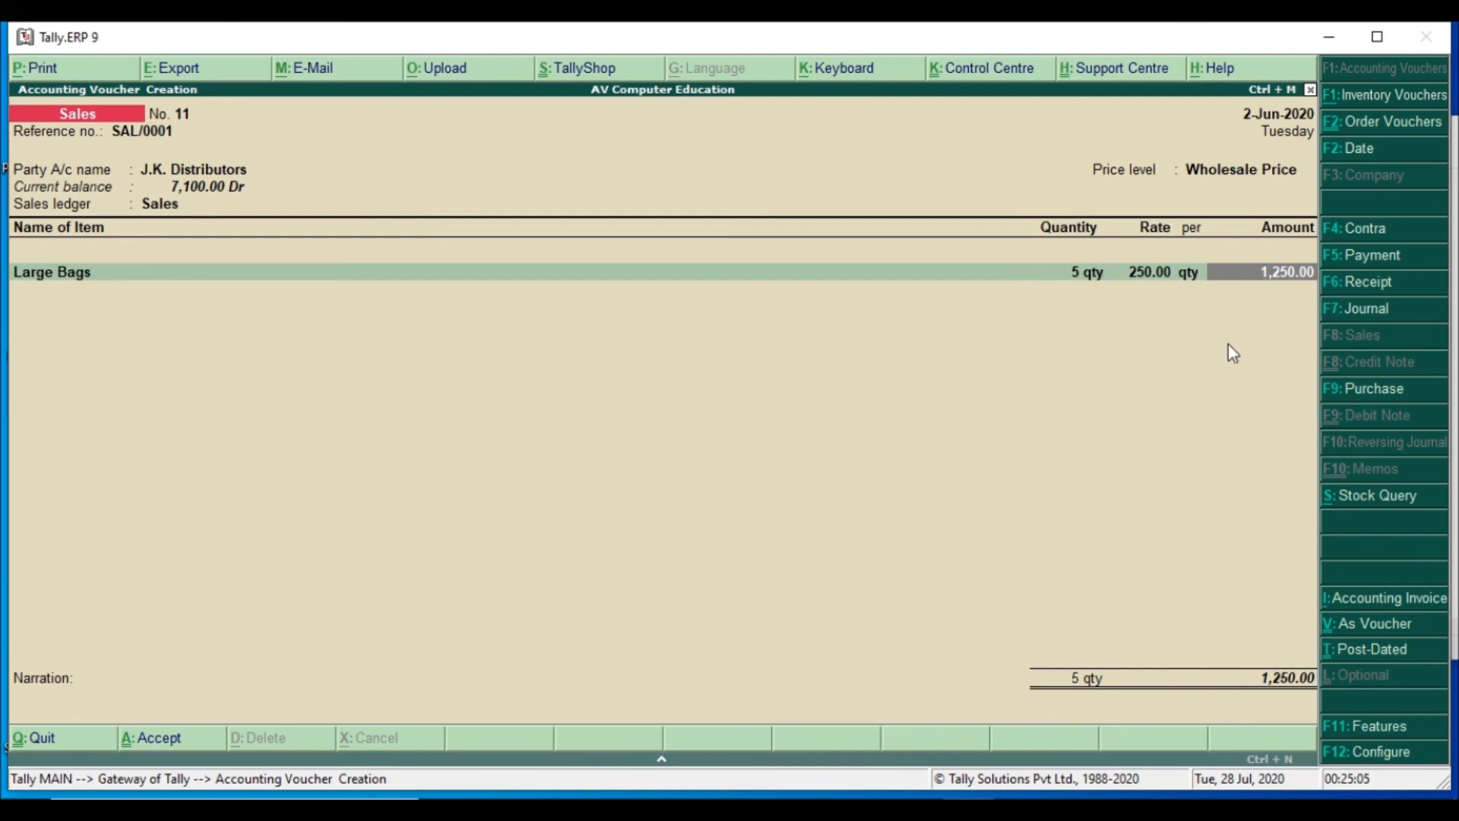
# - Reopen the Large Bags allocation and set the quantity to 30, accepting the rate from the price list
pyautogui.press('BackSpace')
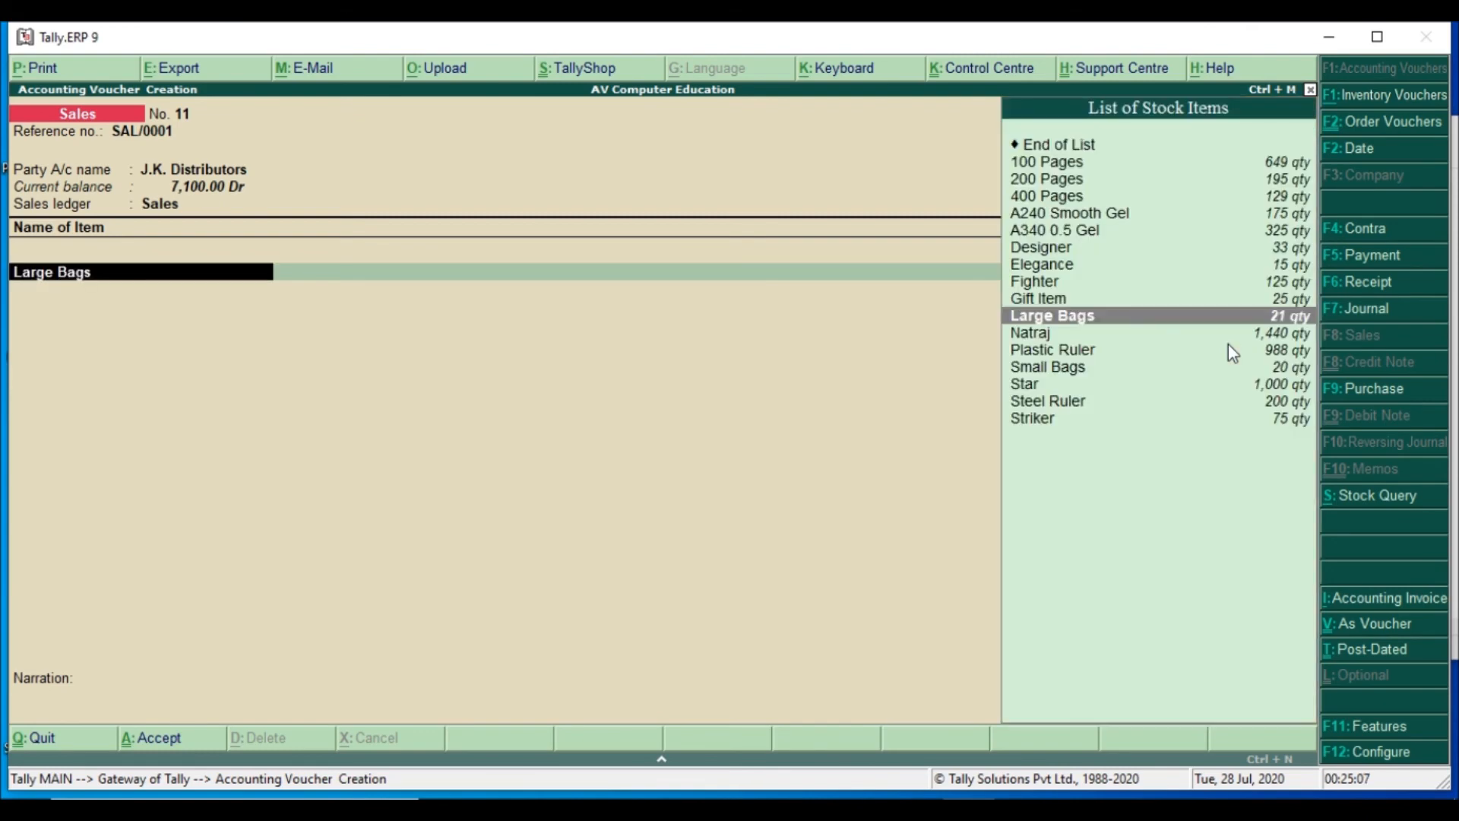
pyautogui.press('Return')
pyautogui.press('Return')
pyautogui.press('Return')
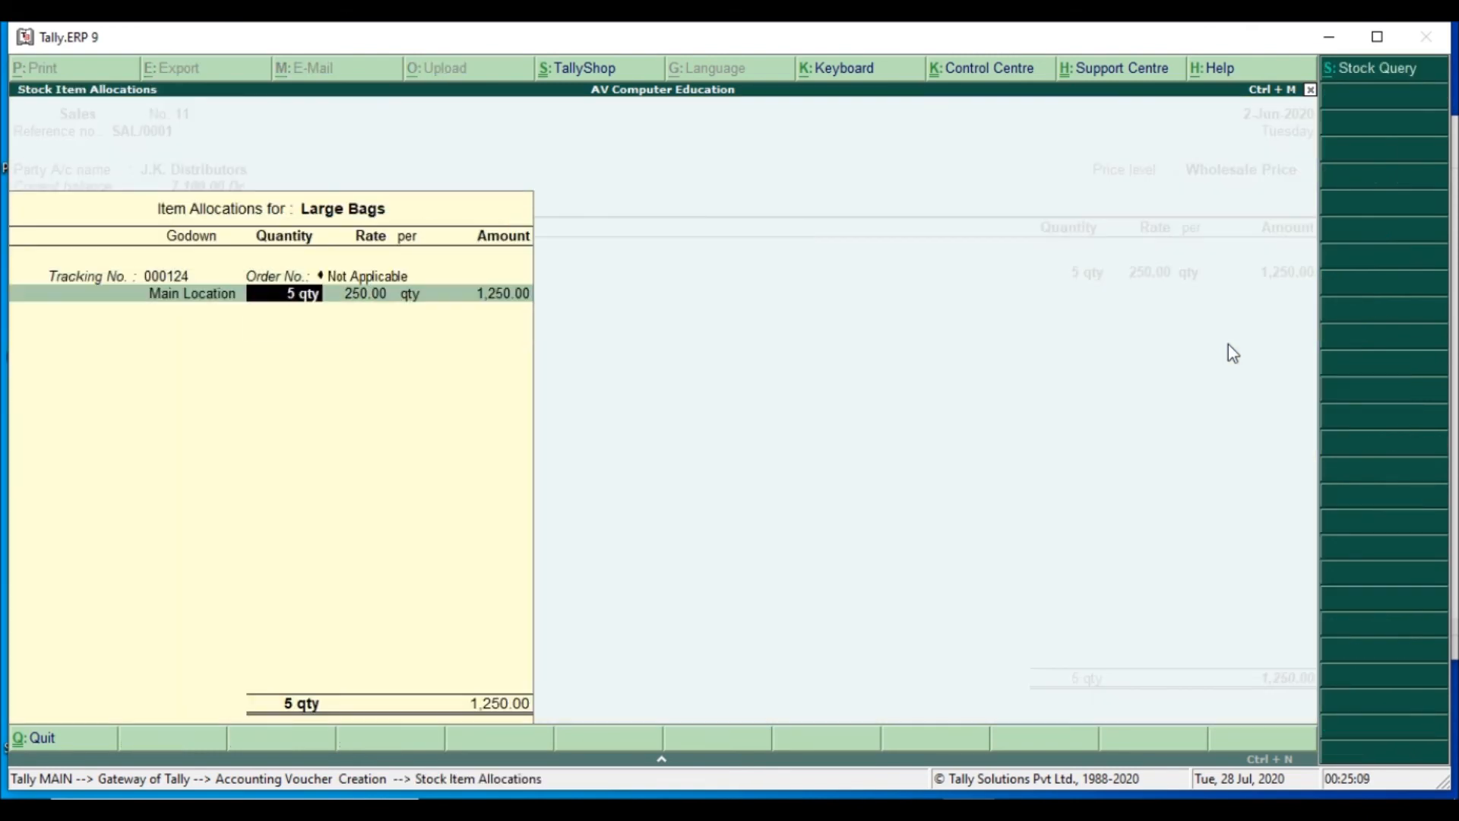
pyautogui.write('30')
pyautogui.press('Return')
pyautogui.press('Return')
pyautogui.press('Return')
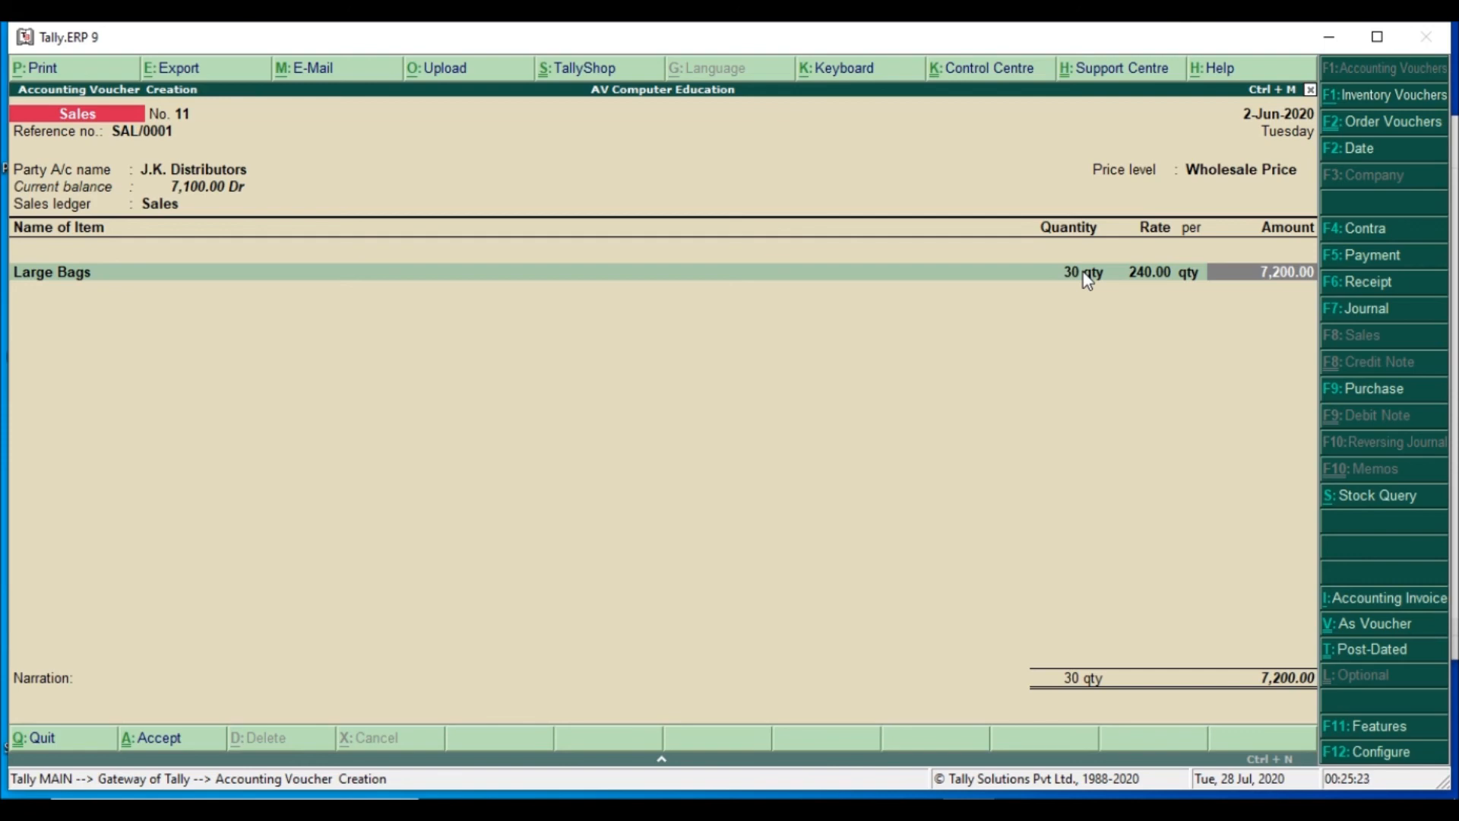
# - Set the Large Bags quantity to 111 in its item allocation and accept the price list rate
pyautogui.press('BackSpace')
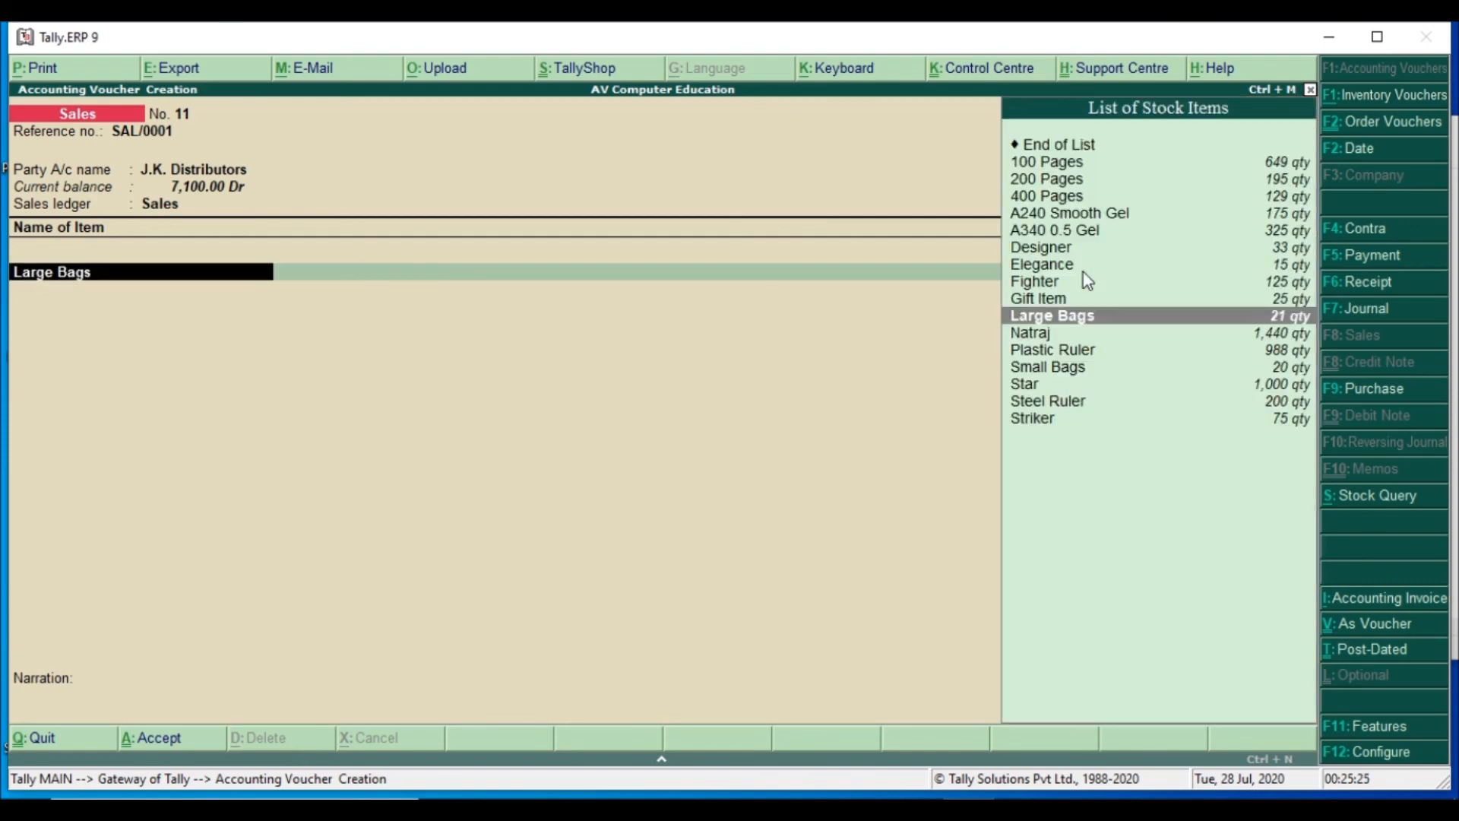
pyautogui.press('Return')
pyautogui.press('Return')
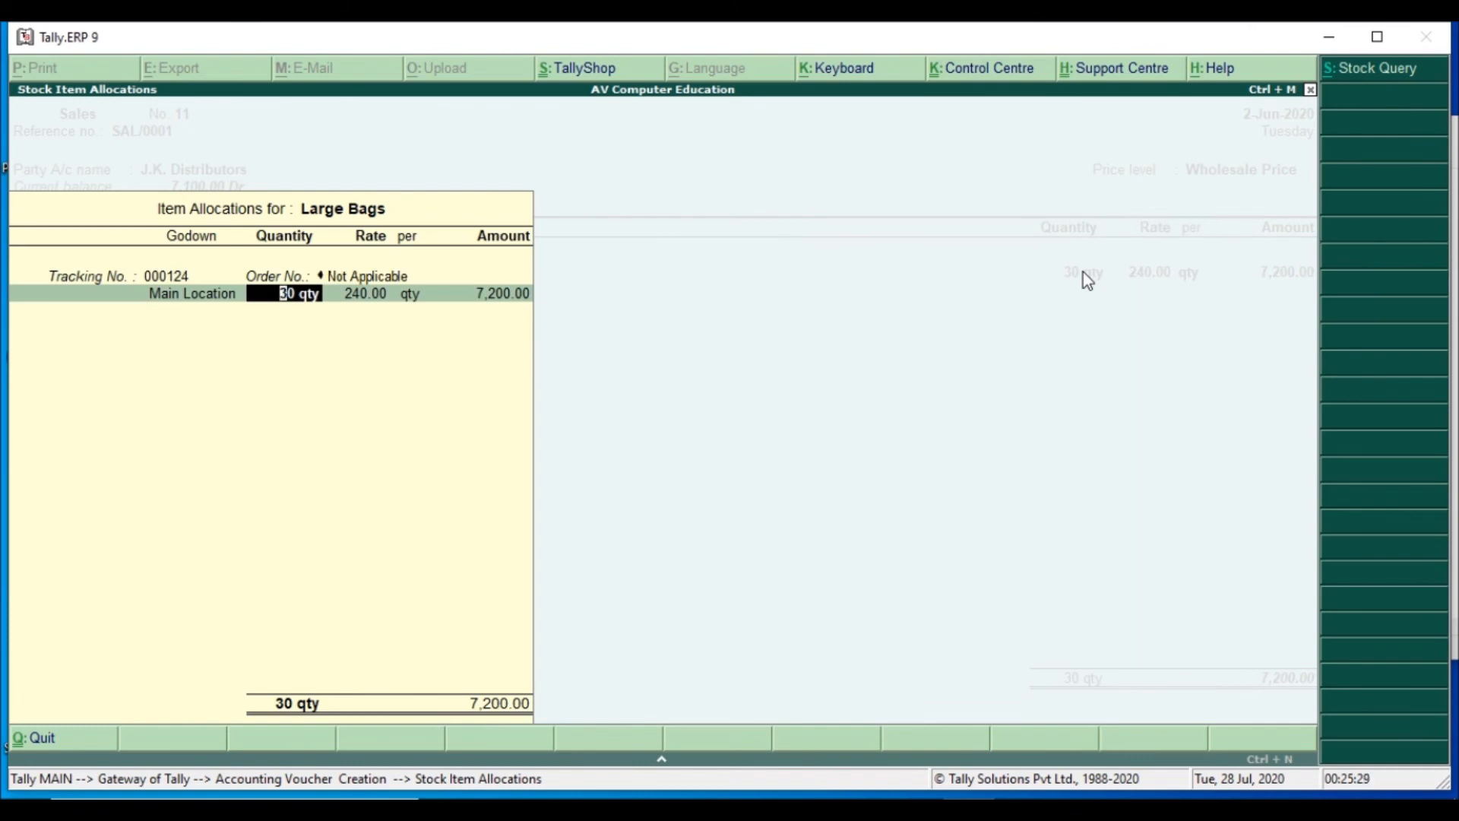
pyautogui.write('111')
pyautogui.press('Return')
pyautogui.press('Return')
pyautogui.press('Return')
pyautogui.press('Return')
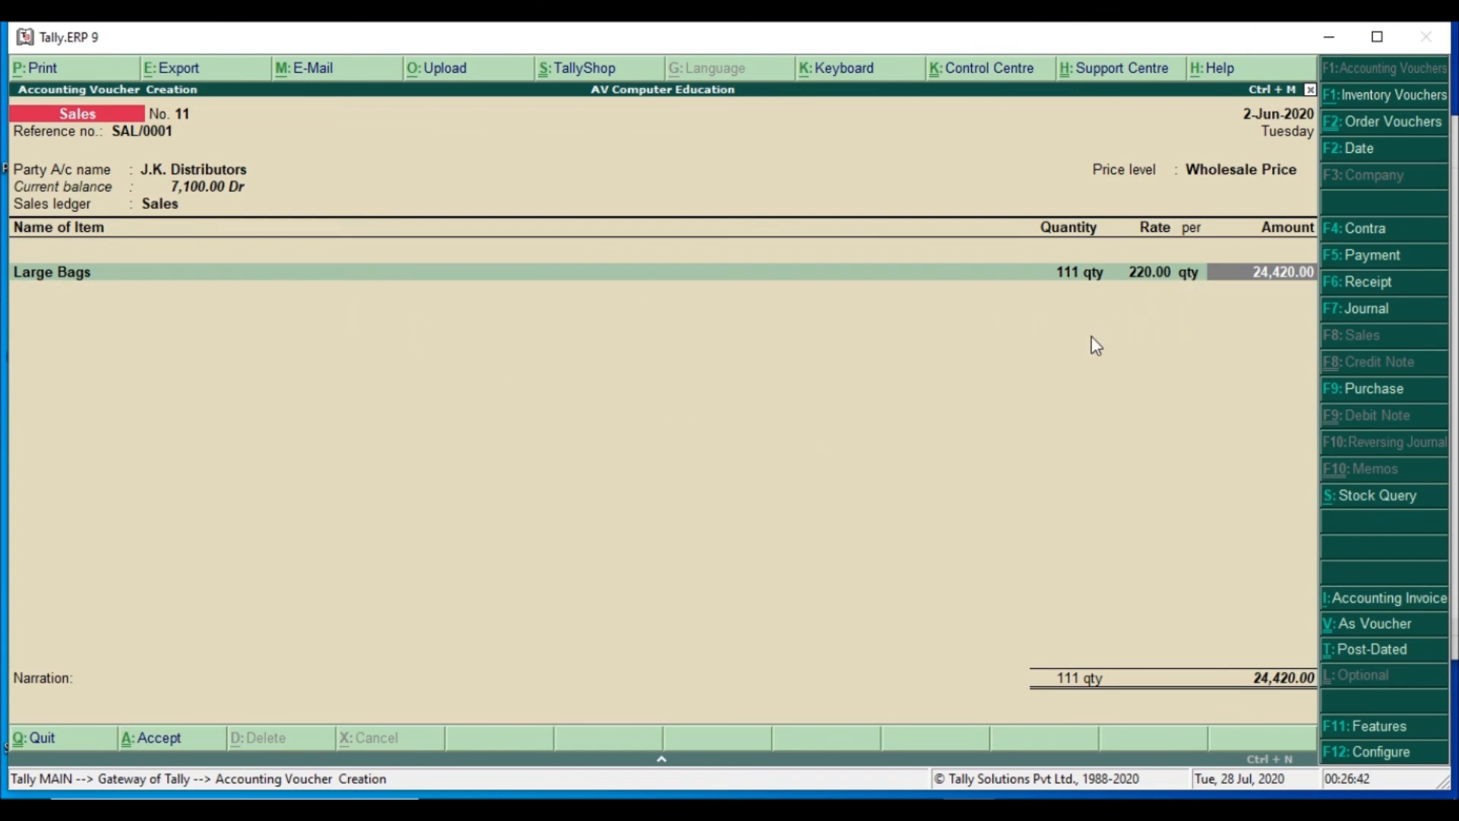
# - Enable the separate discount column in invoices in the company's inventory features and save the settings
pyautogui.press('F11')
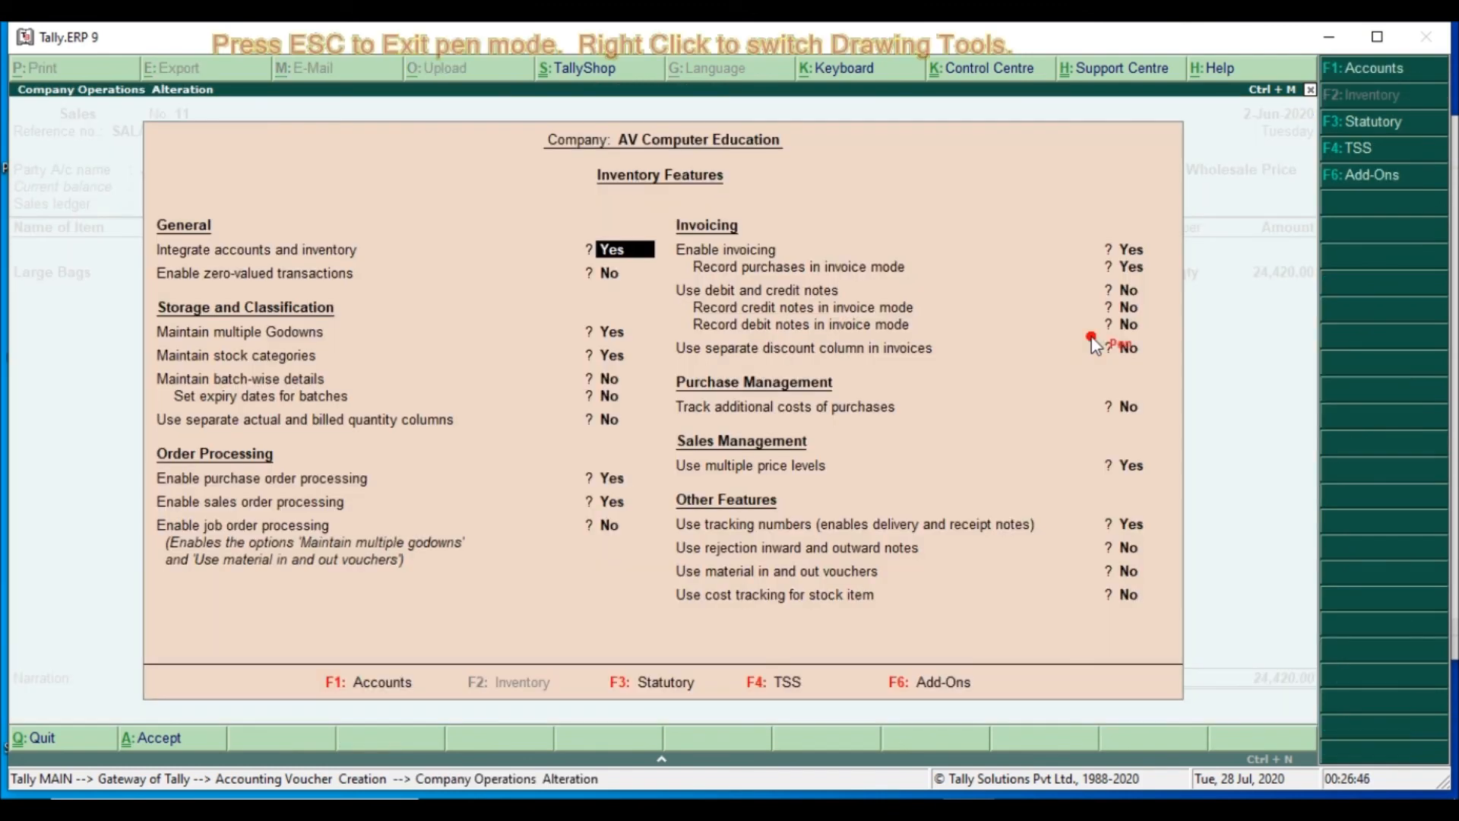
pyautogui.press('Escape')
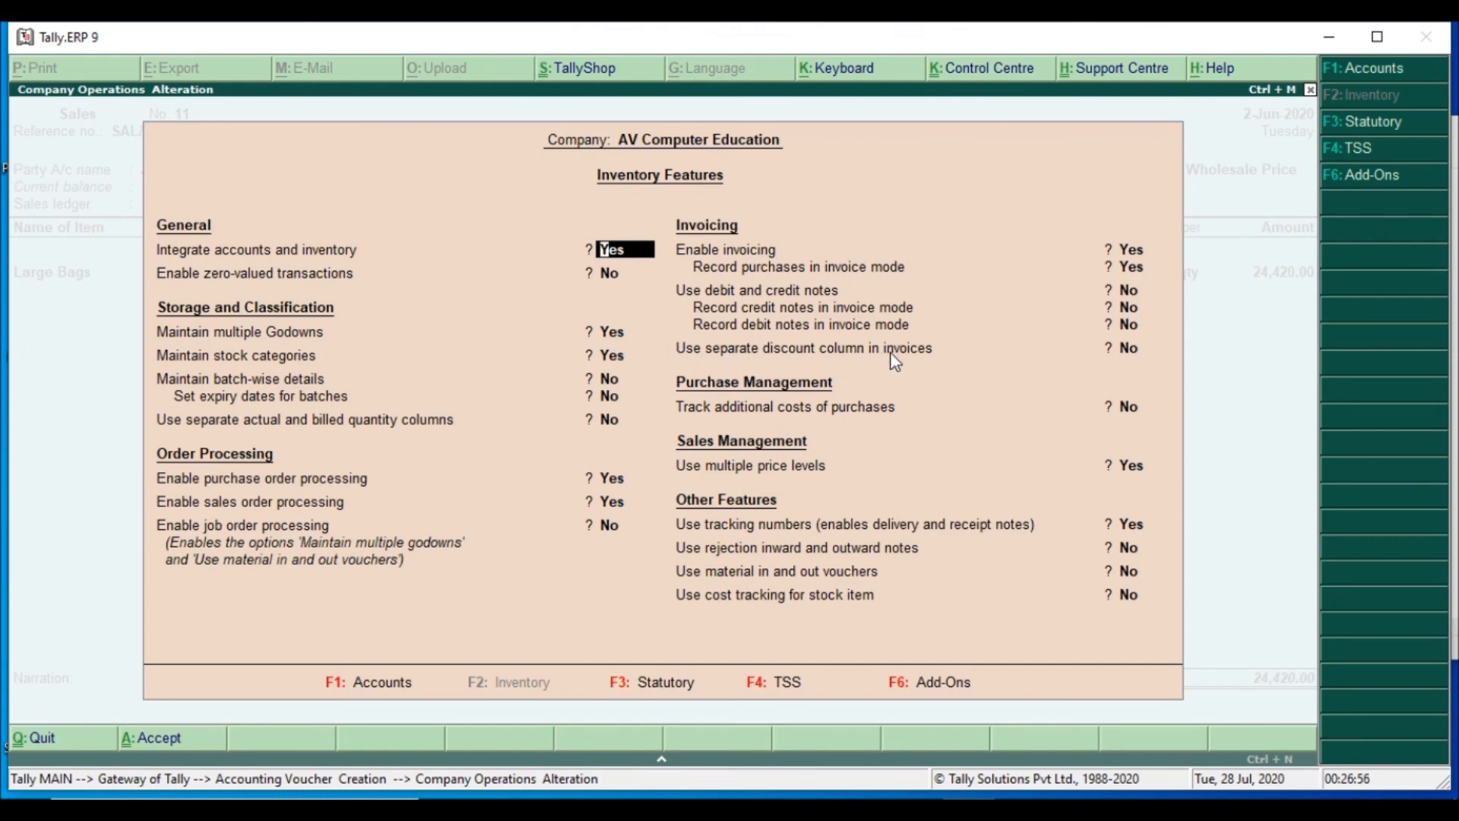
pyautogui.click(1126, 350)
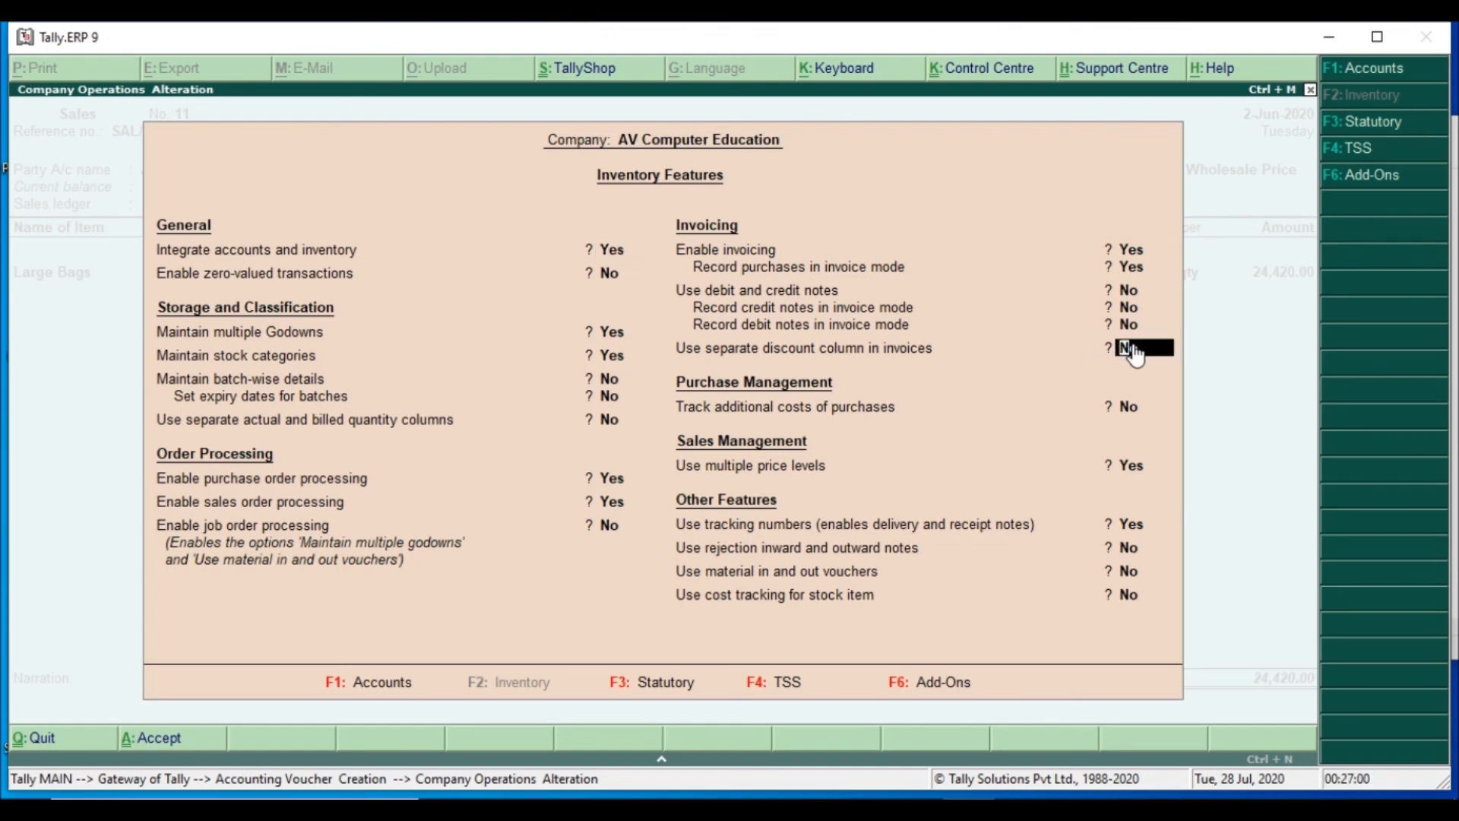
pyautogui.write('y')
pyautogui.press('Return')
pyautogui.hotkey('ctrl', 'a')
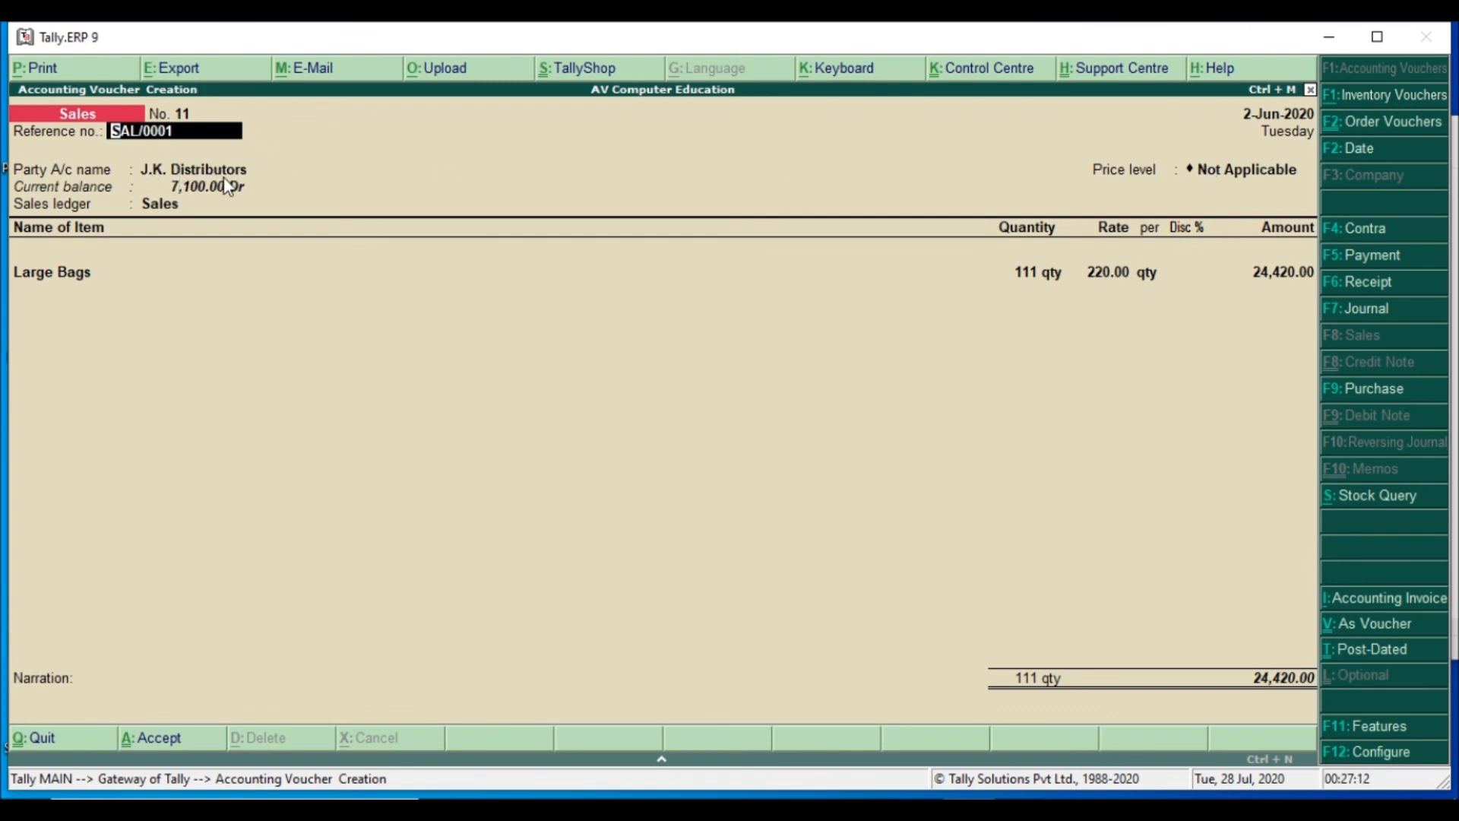
# - Set the sales voucher's price level to Wholesale Price again and keep Sales as the ledger
pyautogui.click(189, 174)
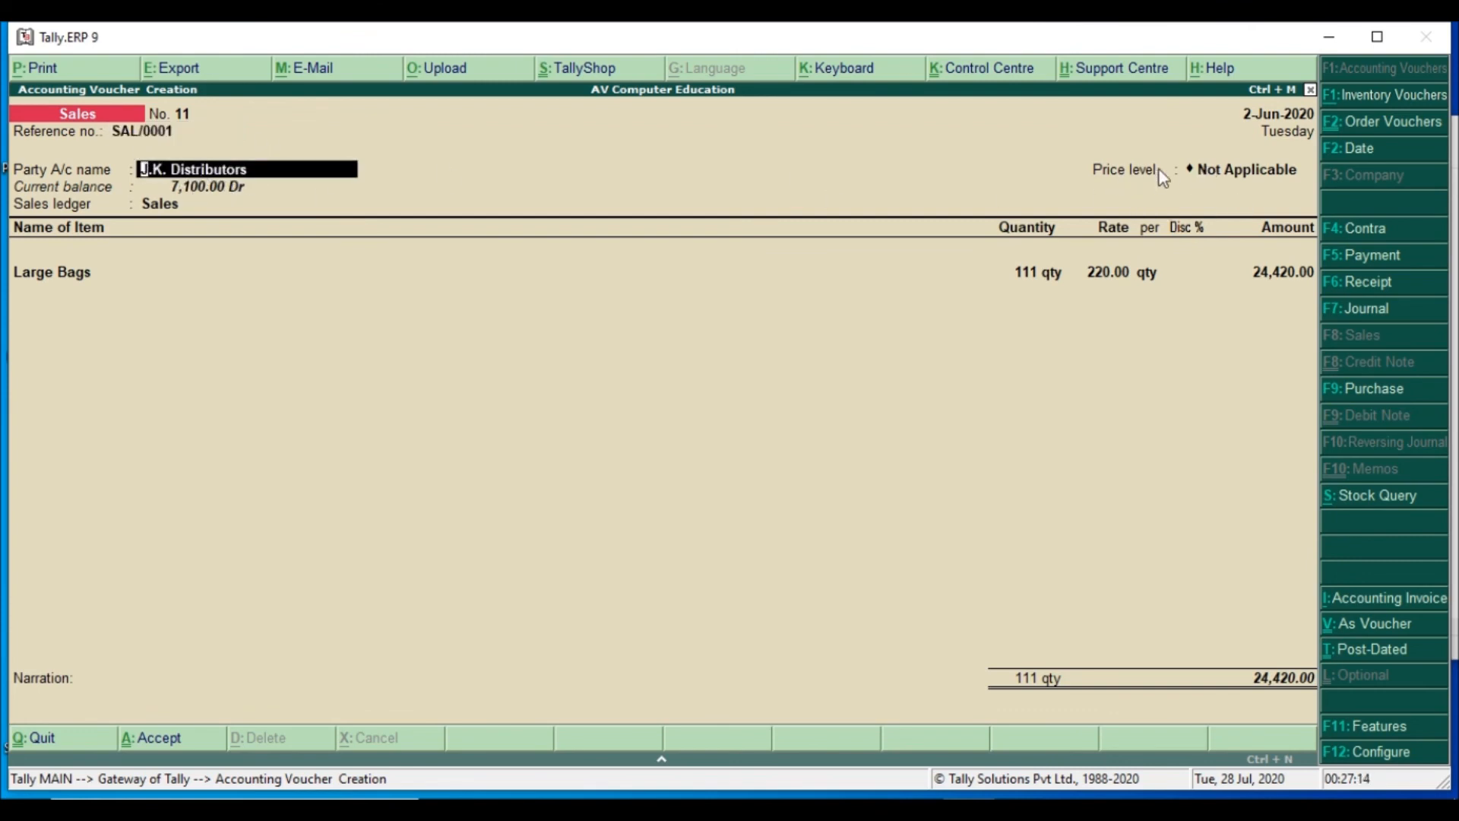
pyautogui.click(1218, 170)
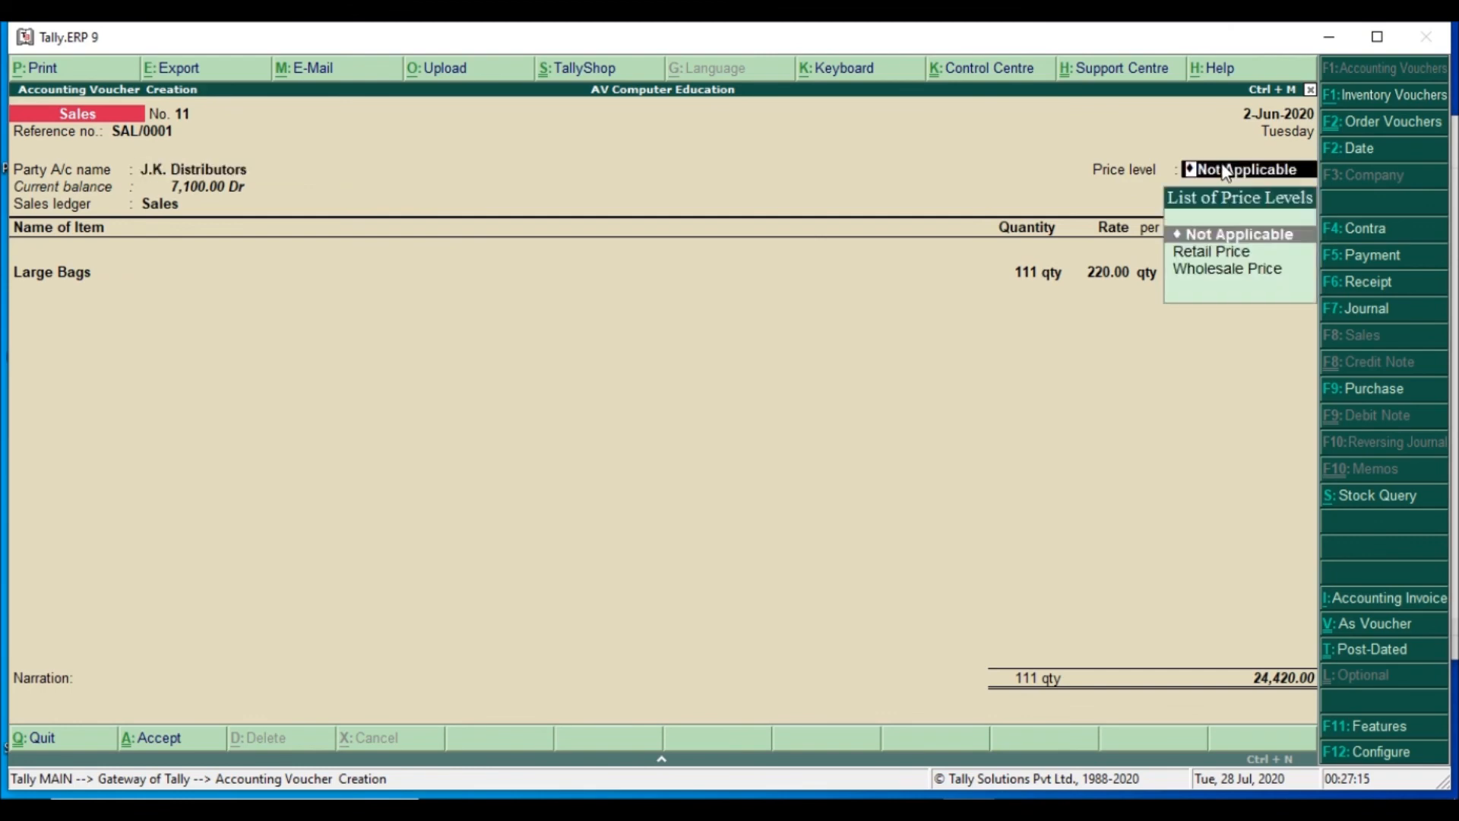
pyautogui.click(1224, 270)
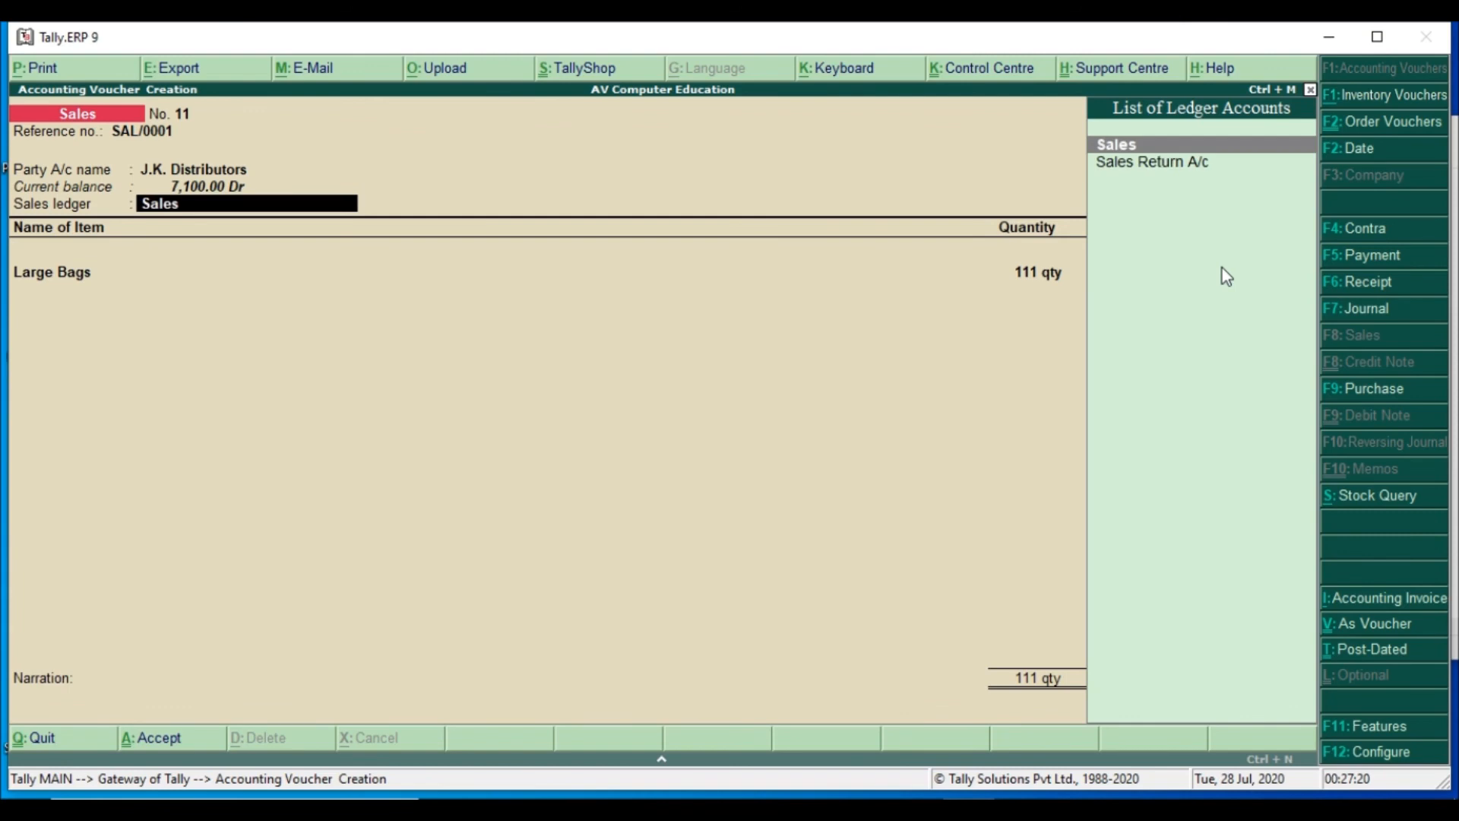
pyautogui.press('Return')
# - Reconfirm the Large Bags allocation with tracking number 000124 and order Not Applicable so the price list discount applies
pyautogui.press('Return')
pyautogui.press('Return')
pyautogui.press('Return')
pyautogui.press('Return')
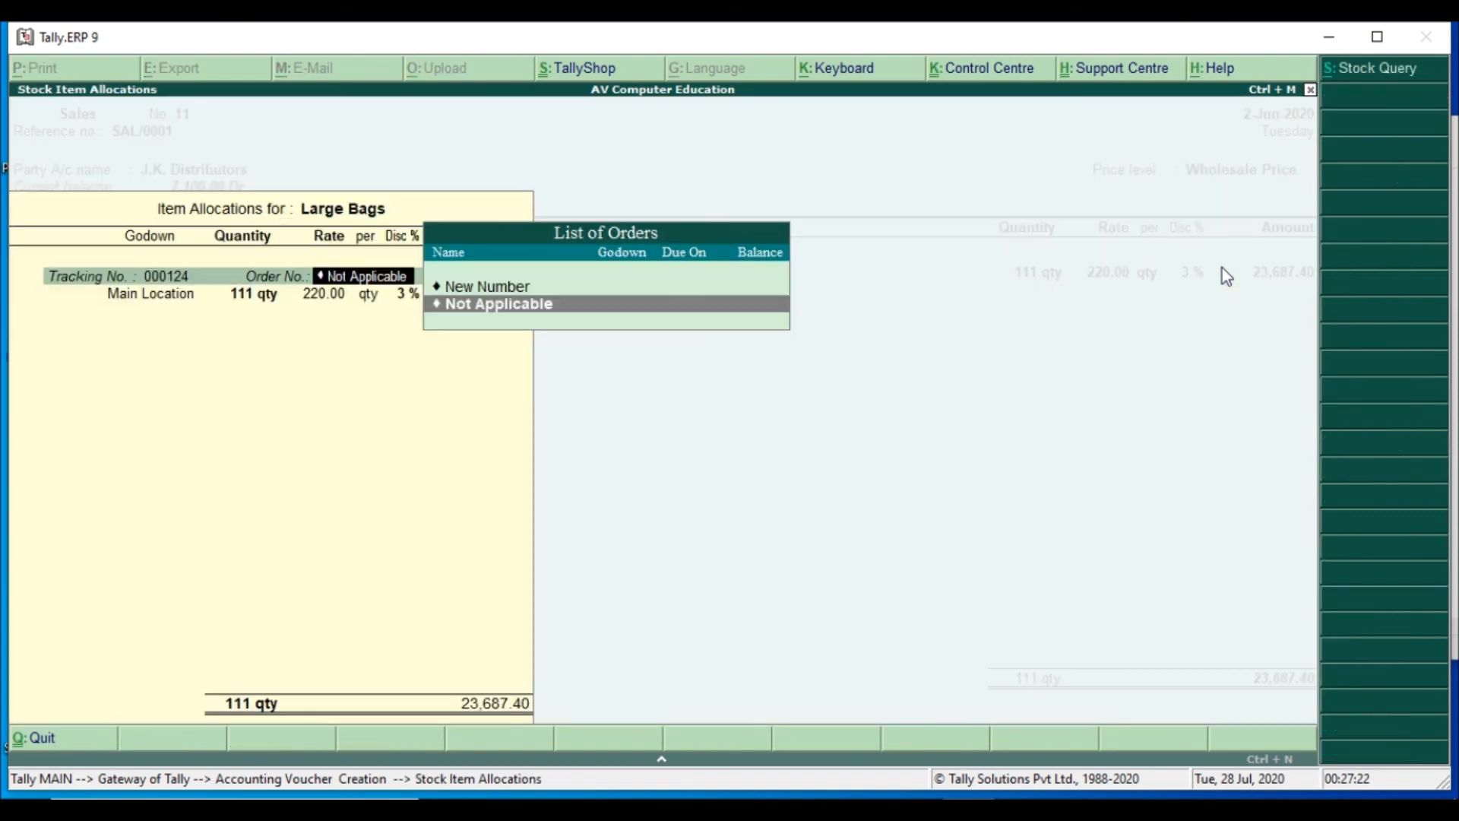
pyautogui.press('Return')
pyautogui.press('Return')
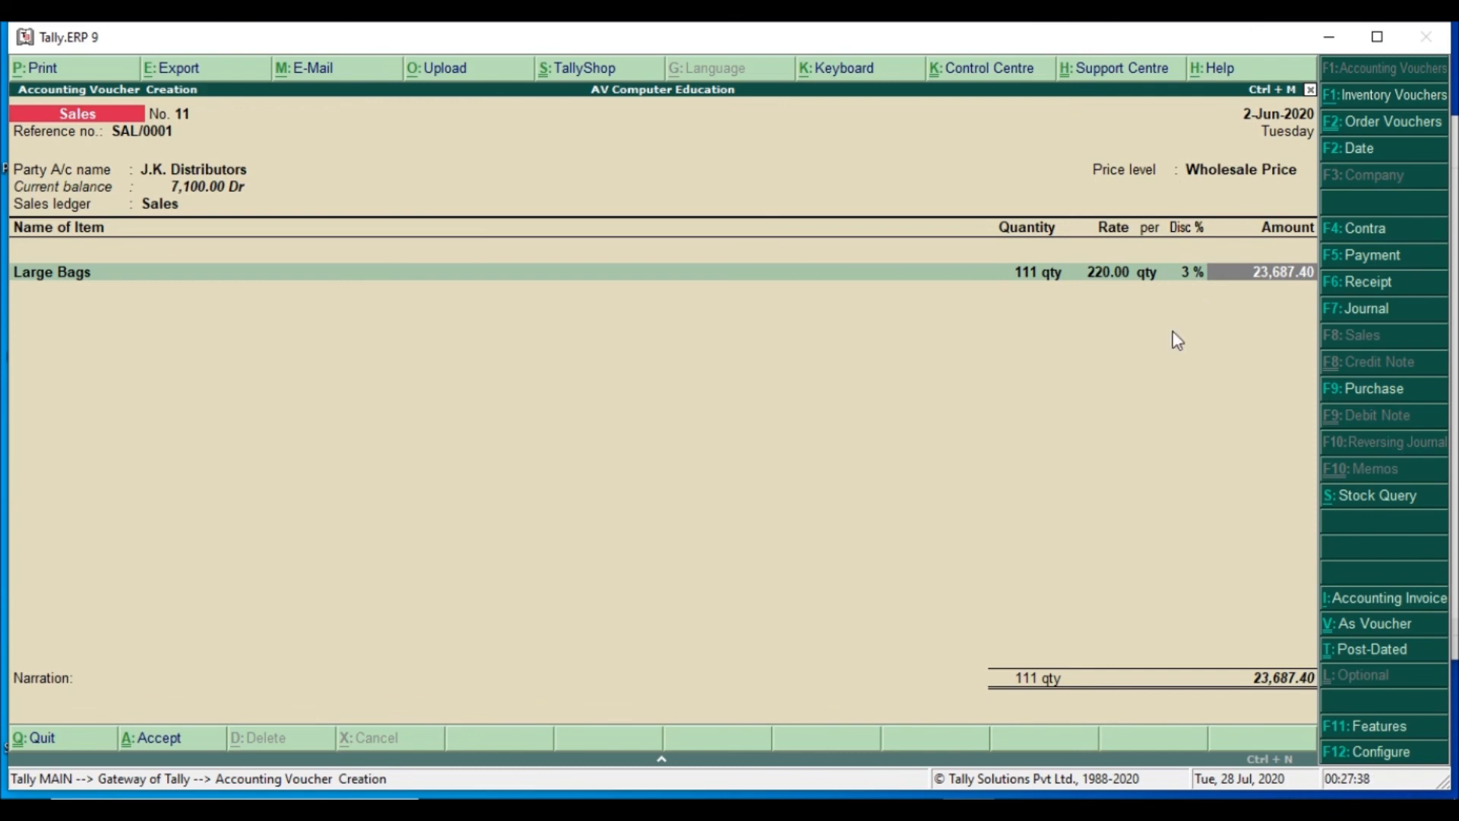
# - Review the separate discount column option in the inventory features and return to the voucher
pyautogui.press('F11')
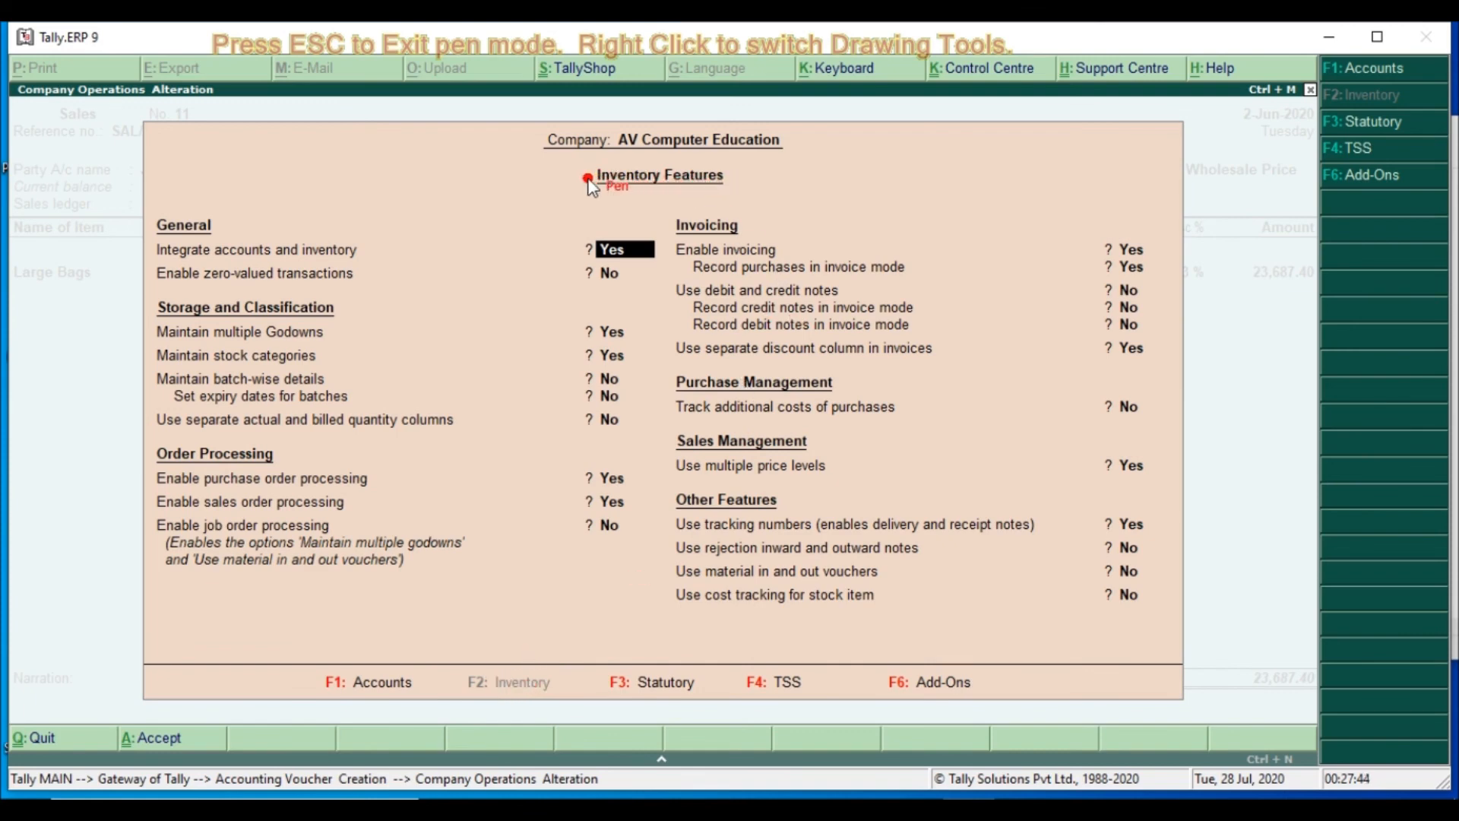
pyautogui.moveTo(597, 157)
pyautogui.mouseDown()
pyautogui.moveTo(569, 194)
pyautogui.moveTo(715, 205)
pyautogui.moveTo(690, 159)
pyautogui.moveTo(597, 156)
pyautogui.mouseUp()
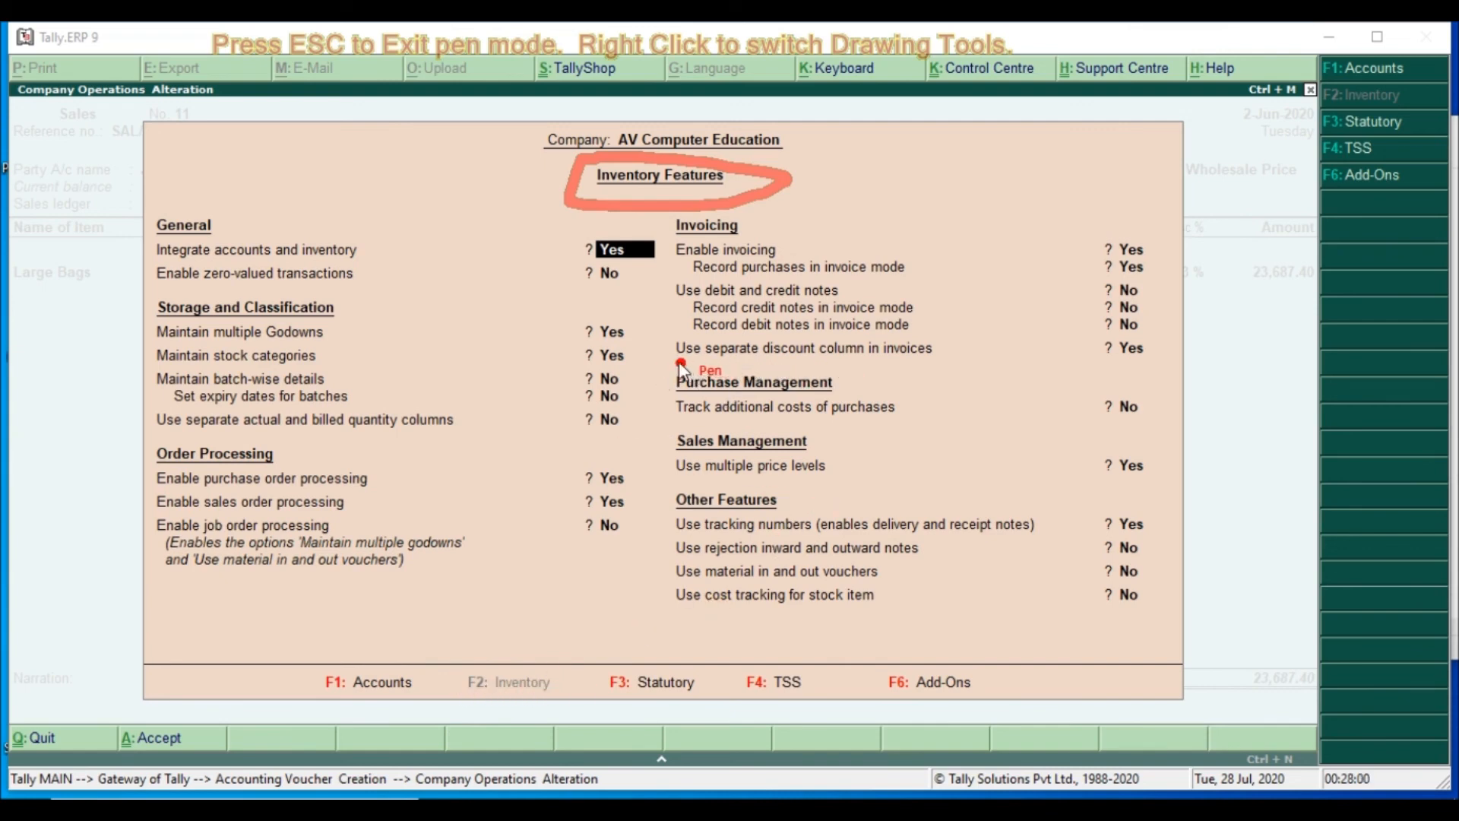
pyautogui.moveTo(665, 363); pyautogui.dragTo(802, 354)
pyautogui.moveTo(904, 354); pyautogui.dragTo(963, 355)
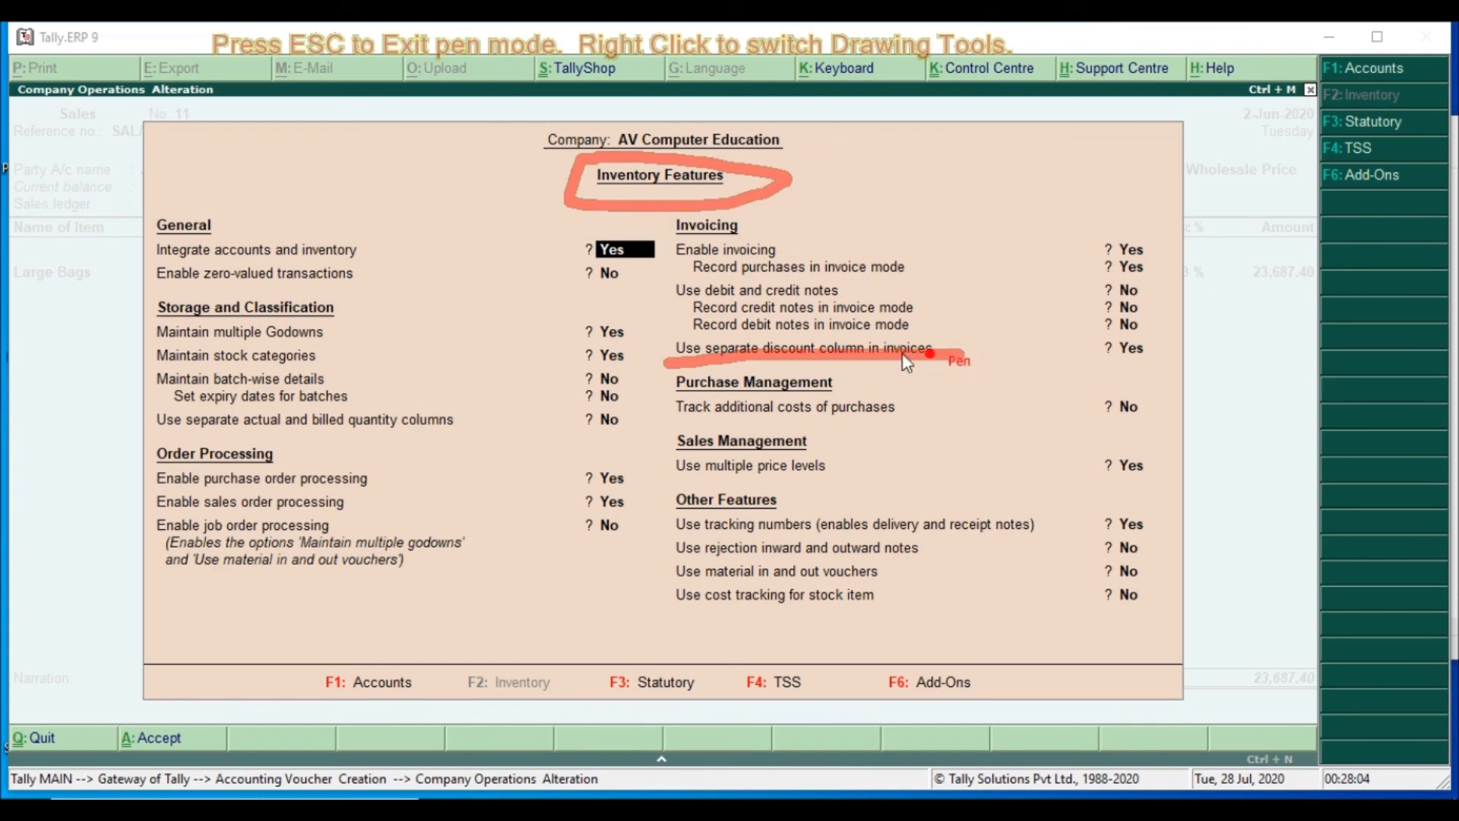
pyautogui.moveTo(1157, 339)
pyautogui.mouseDown()
pyautogui.moveTo(1092, 351)
pyautogui.moveTo(1129, 367)
pyautogui.mouseUp()
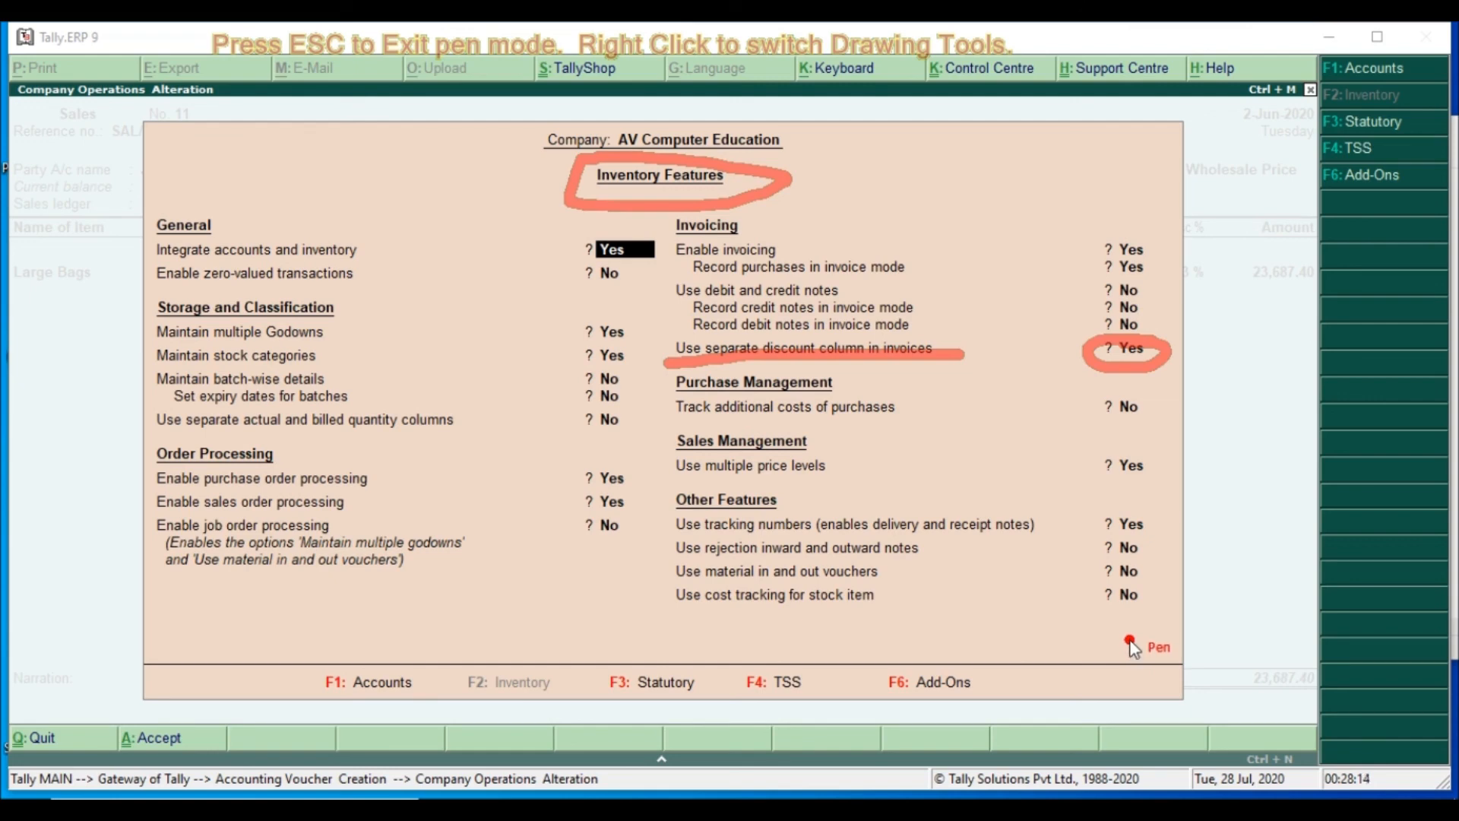
pyautogui.press('Escape')
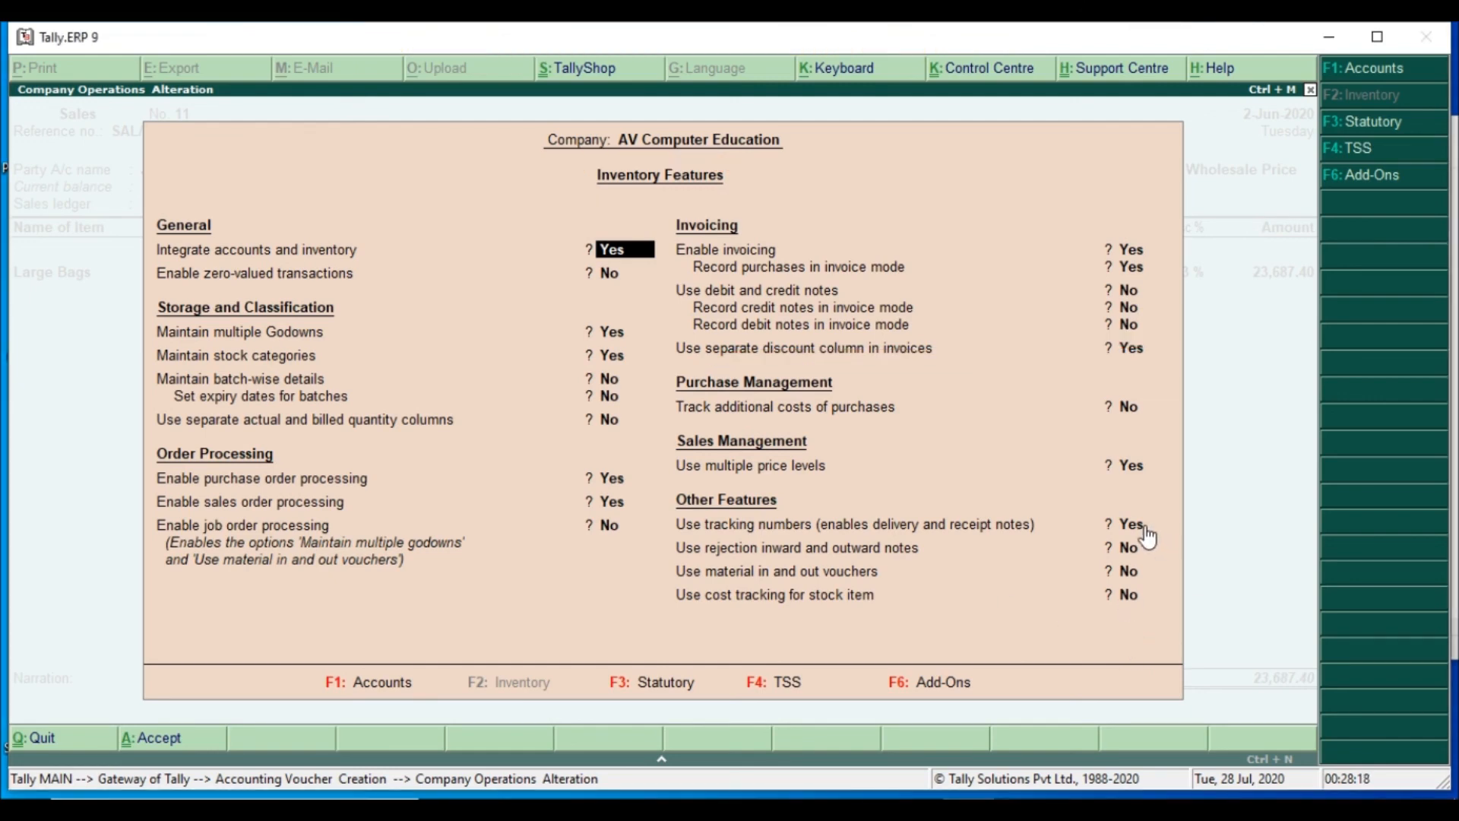
pyautogui.hotkey('ctrl', 'a')
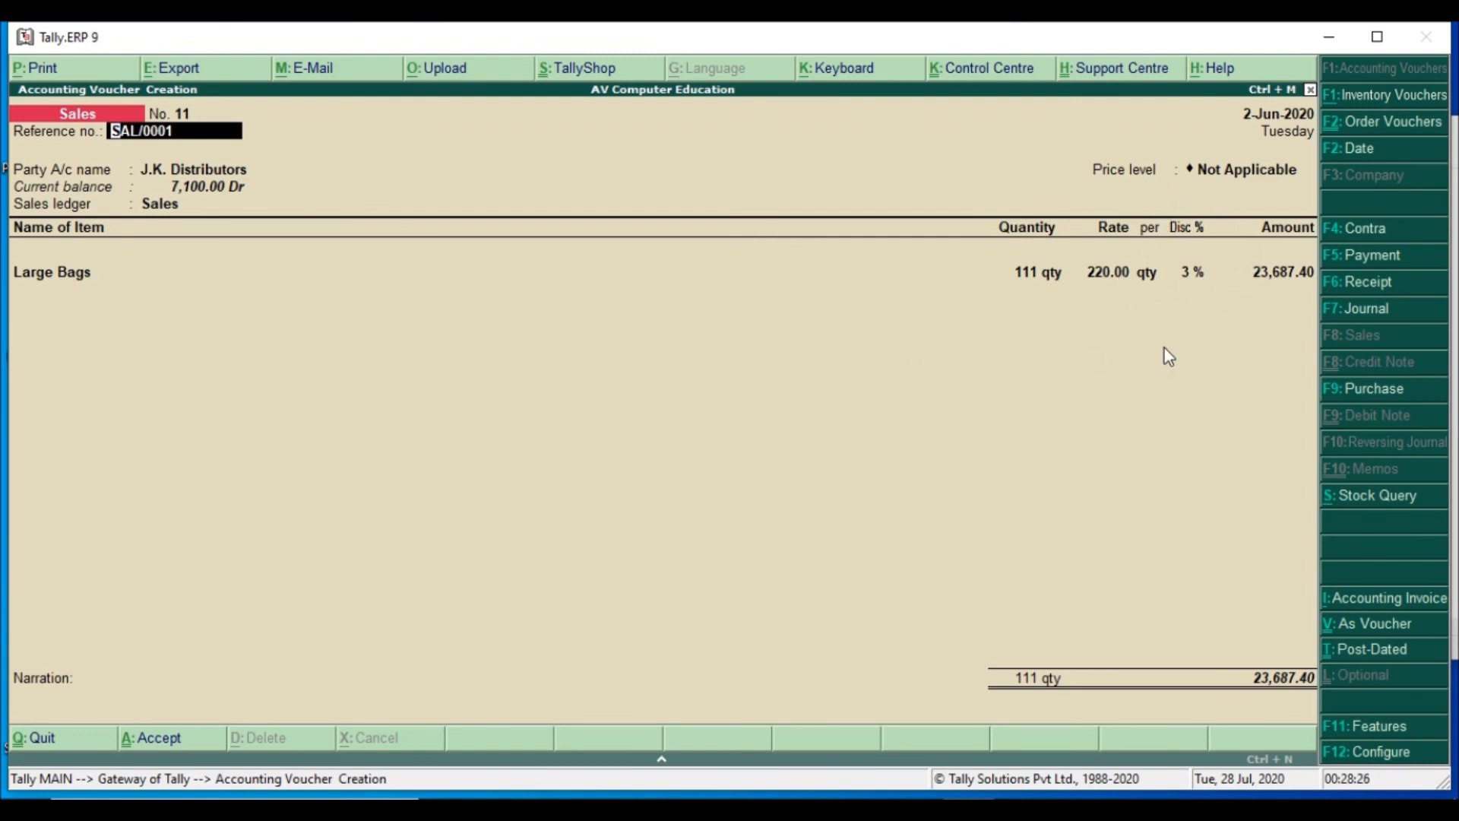
# - Keep the reference number and J.K. Distributors as the party, and accept the existing party details
pyautogui.press('Return')
pyautogui.press('Return')
pyautogui.press('Return')
pyautogui.press('Return')
pyautogui.press('Return')
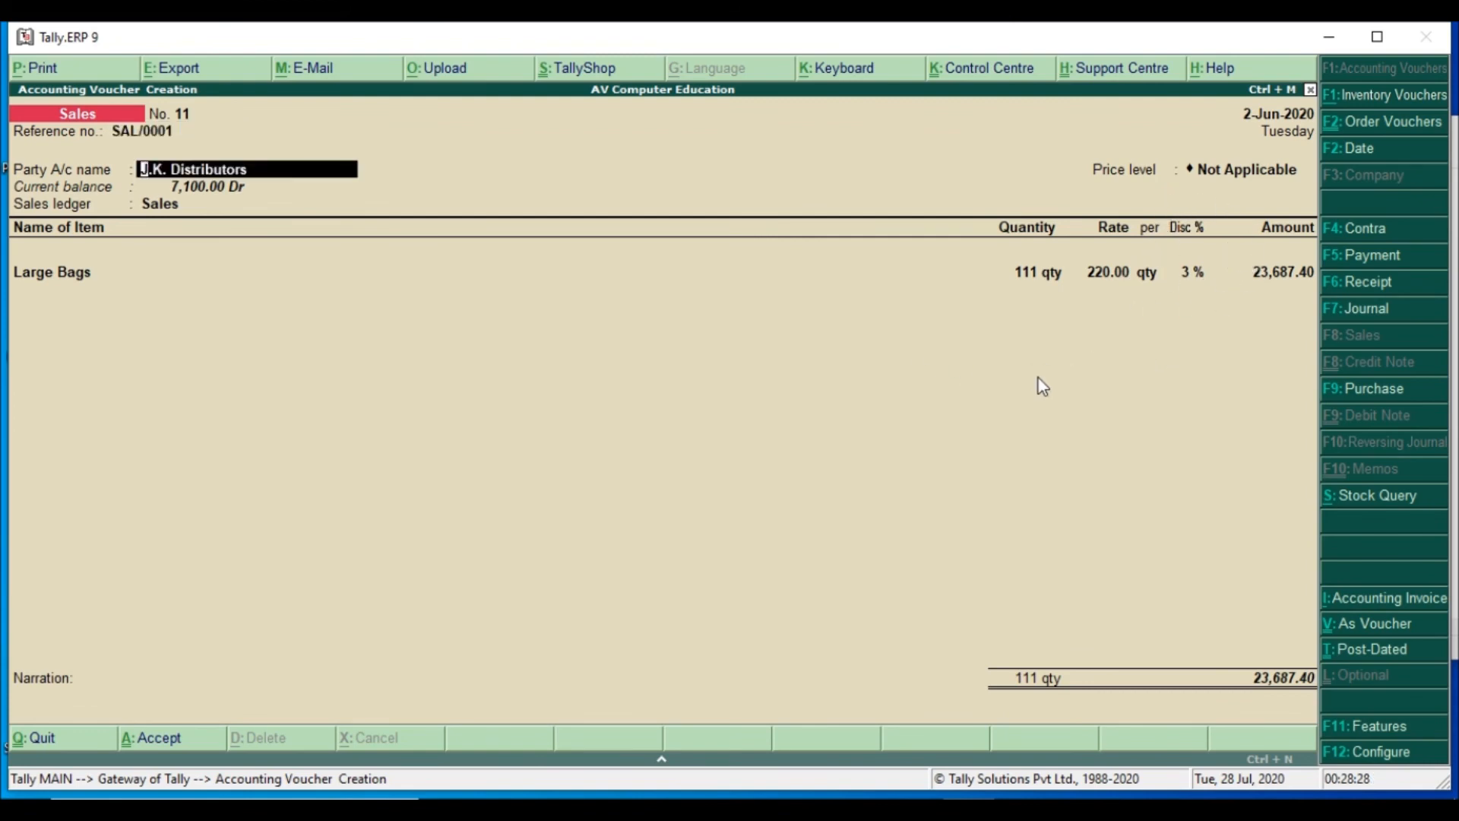
pyautogui.hotkey('ctrl', 'a')
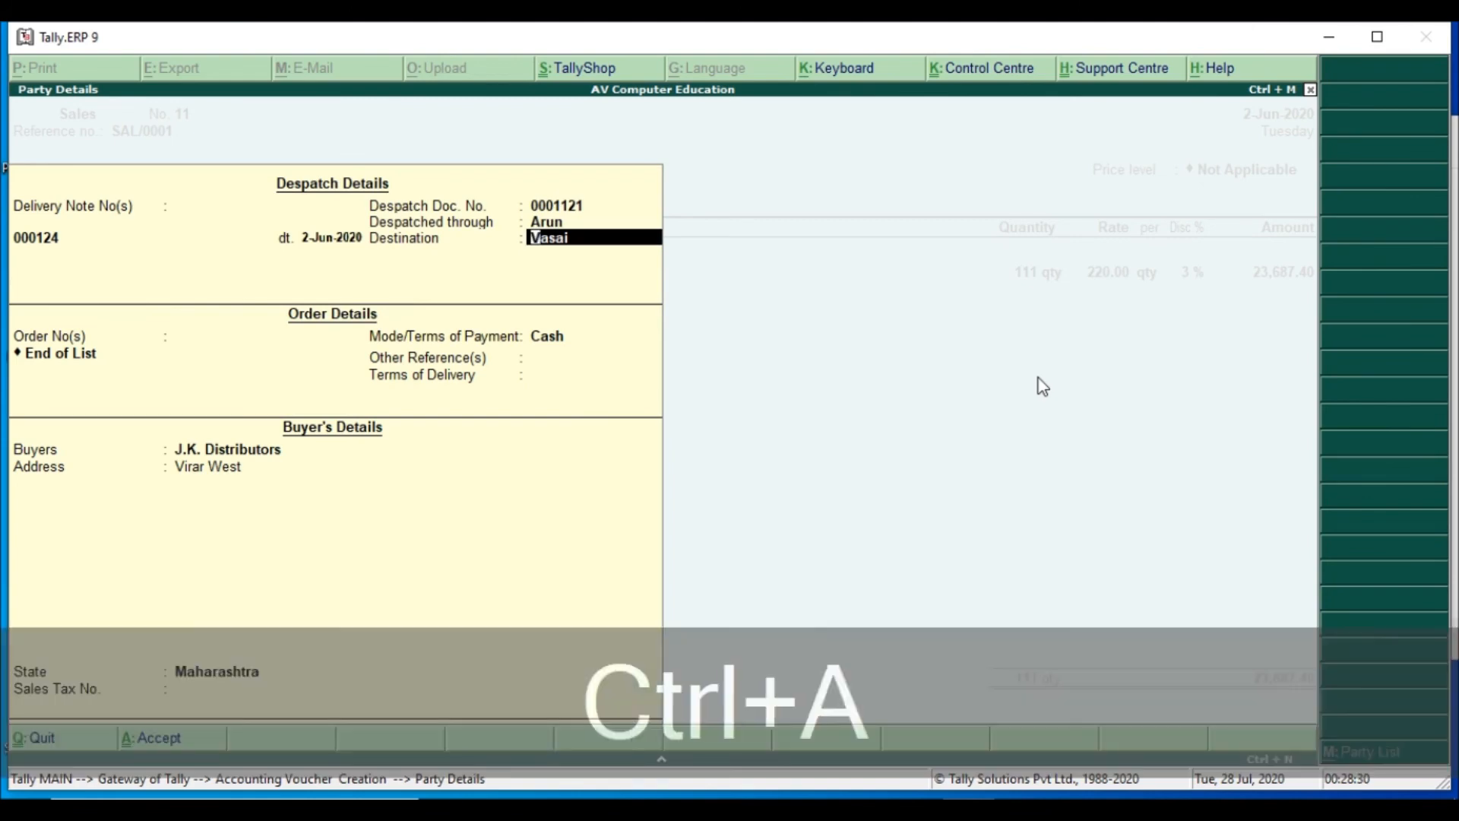
# - Reopen the Large Bags allocation, keeping tracking number 000124, order Not Applicable and godown Main Location
pyautogui.press('Return')
pyautogui.press('Return')
pyautogui.press('Return')
pyautogui.press('Return')
pyautogui.press('Return')
pyautogui.press('Return')
pyautogui.press('Return')
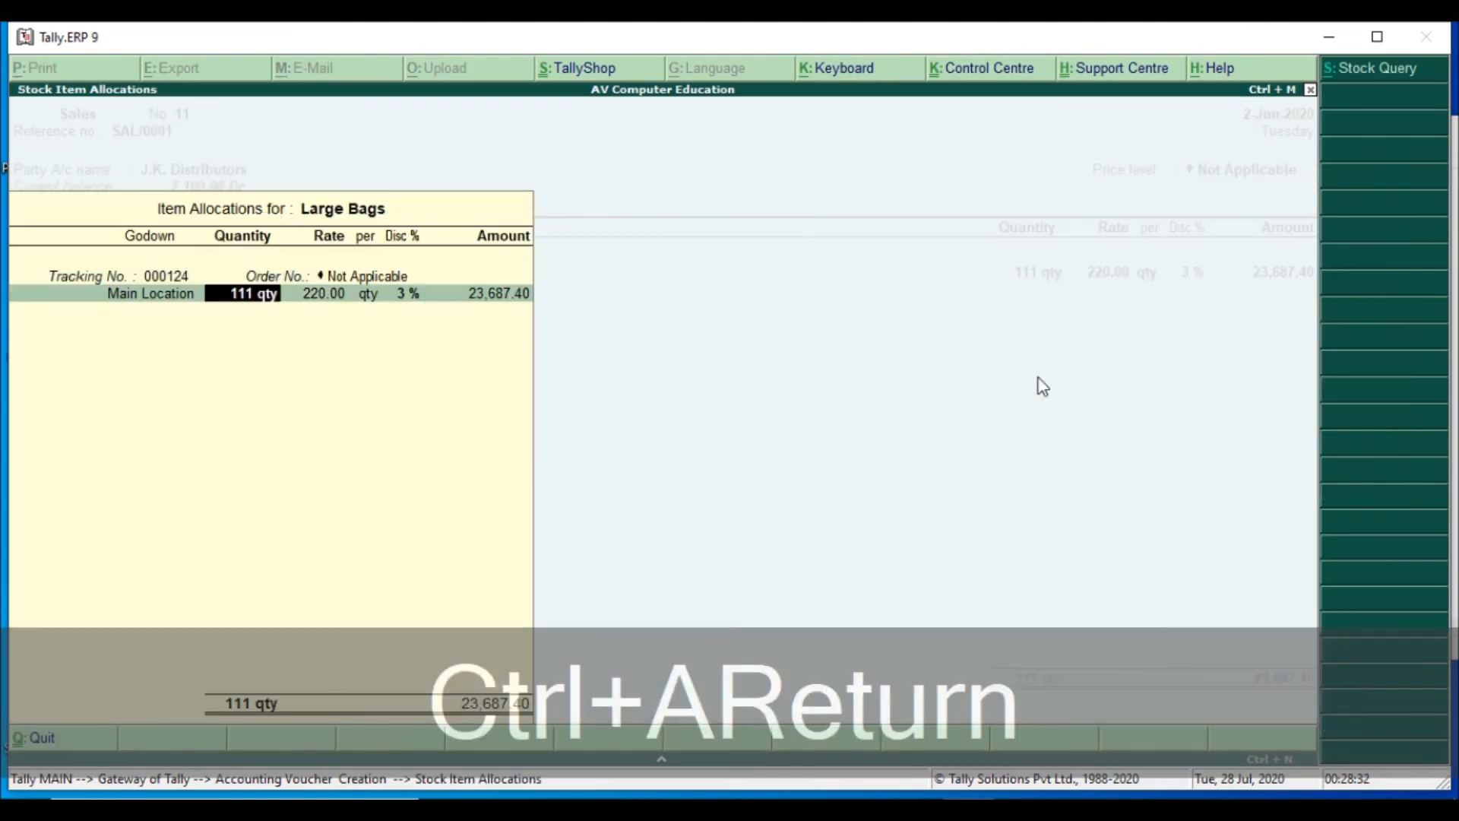
# - Keep the Large Bags quantity, rate and discount, and leave the sales voucher for the Gateway of Tally
pyautogui.press('Return')
pyautogui.press('Return')
pyautogui.press('Return')
pyautogui.press('Return')
pyautogui.press('Return')
pyautogui.press('Escape')
pyautogui.press('Return')
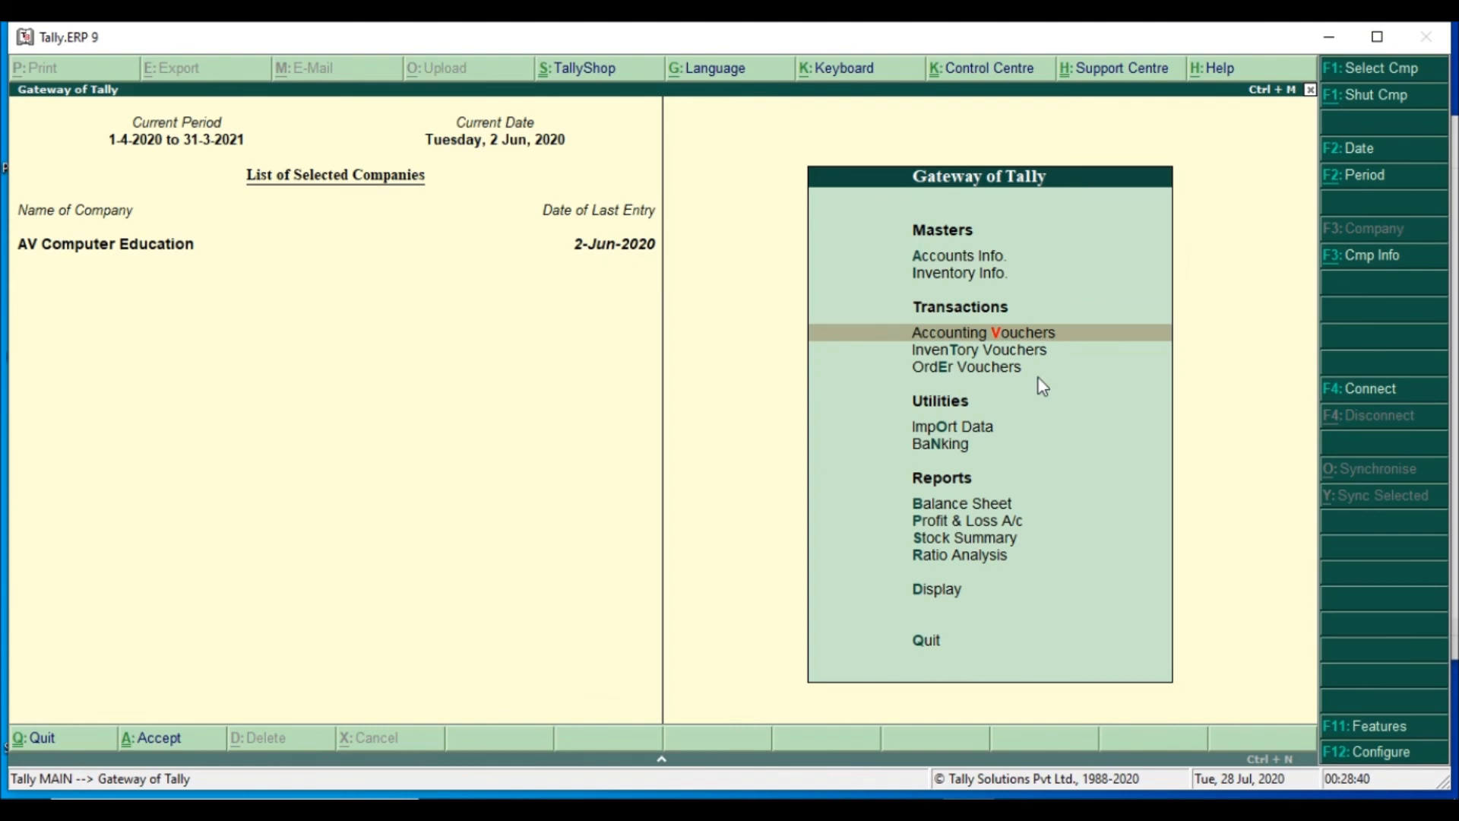